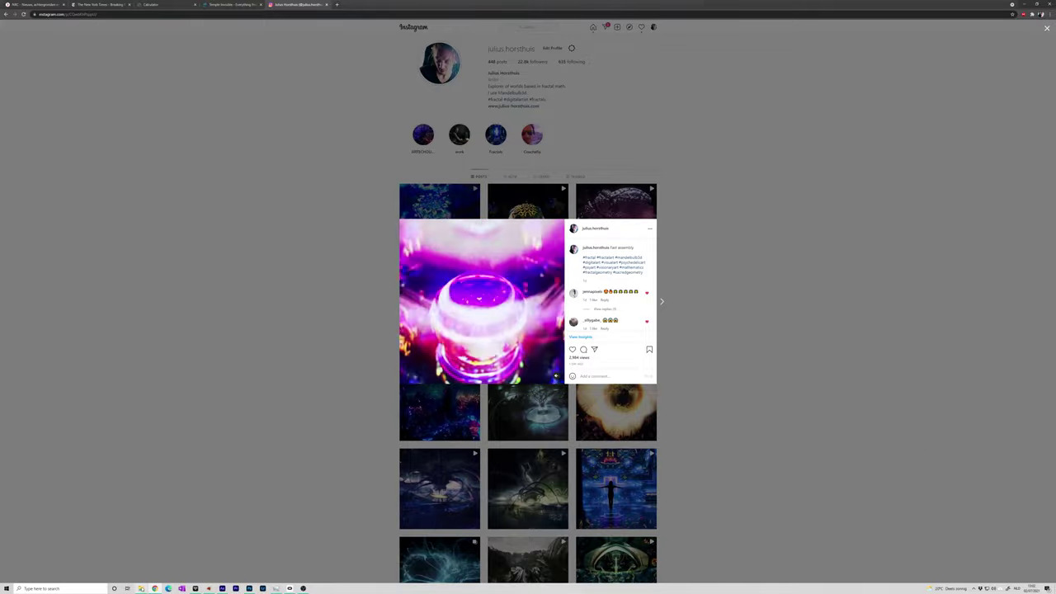
# - Play the FastAssembly video from the OneDrive folder and close the player after viewing it
pyautogui.moveTo(141, 588)
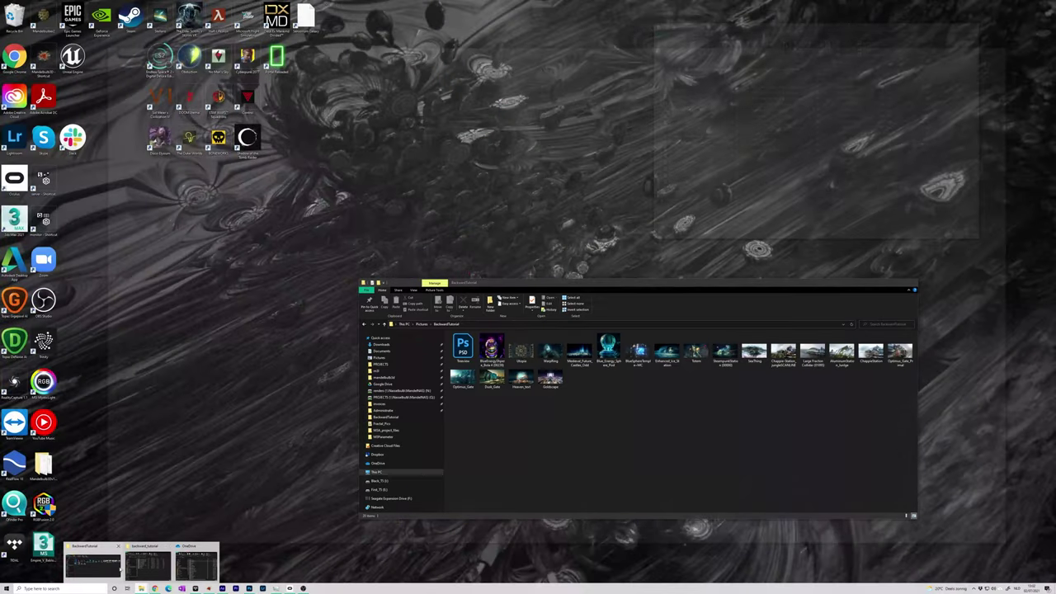
pyautogui.moveTo(152, 566)
pyautogui.click(195, 565)
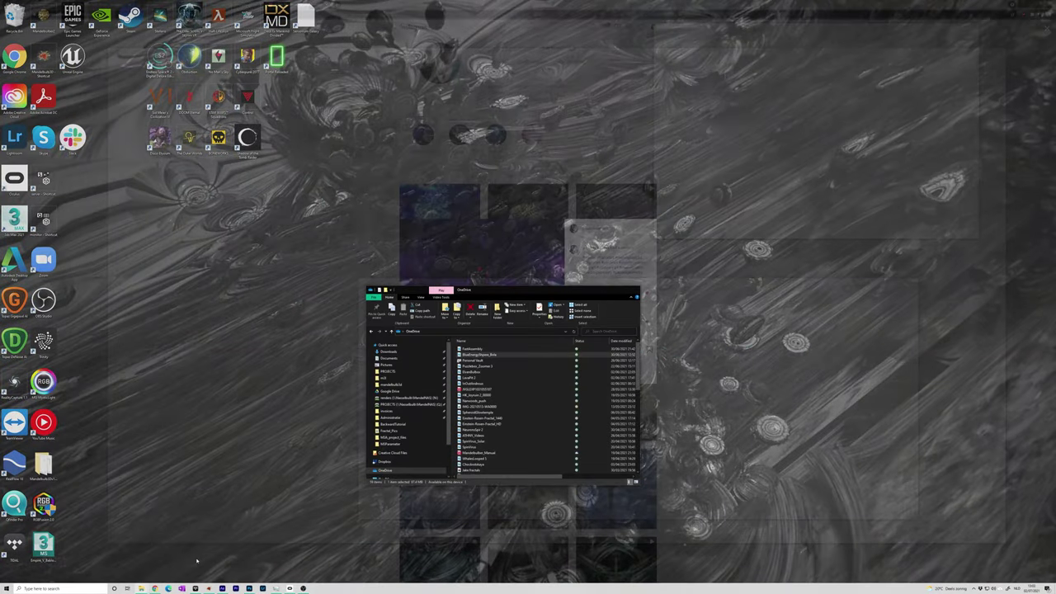
pyautogui.doubleClick(479, 350)
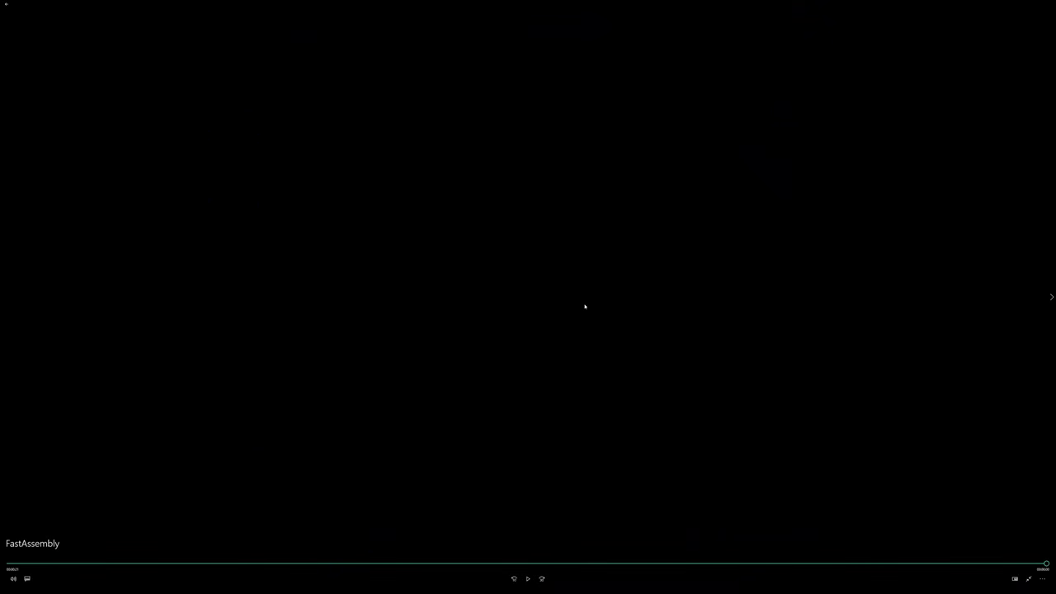
pyautogui.press('Escape')
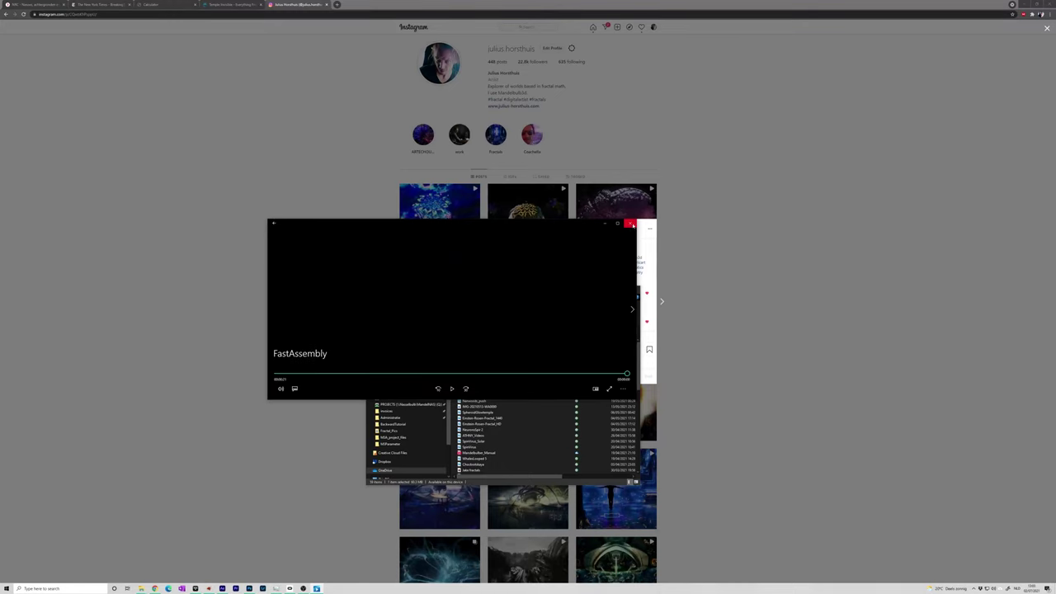
pyautogui.click(631, 224)
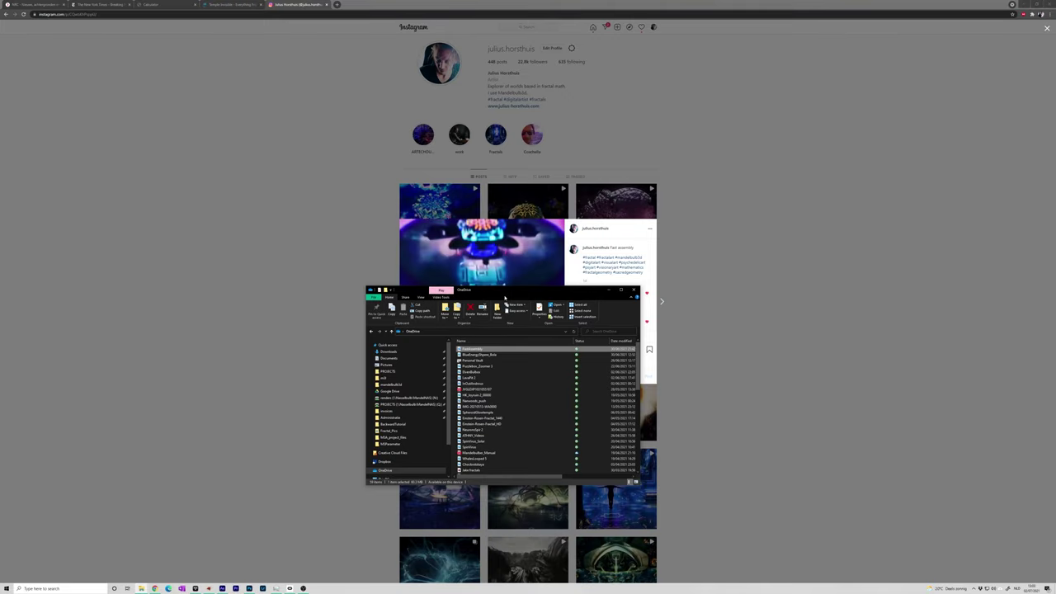
# - Move the OneDrive window off the Instagram post, view the "Fractal assembly" post, and minimize the browser
pyautogui.moveTo(505, 298); pyautogui.dragTo(608, 346)
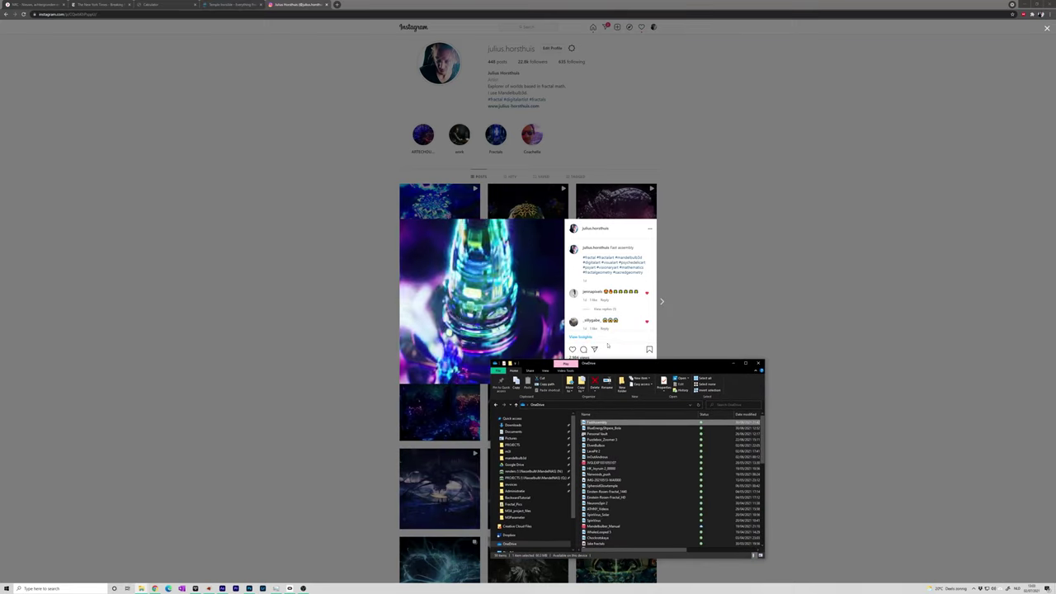
pyautogui.click(530, 200)
pyautogui.click(531, 200)
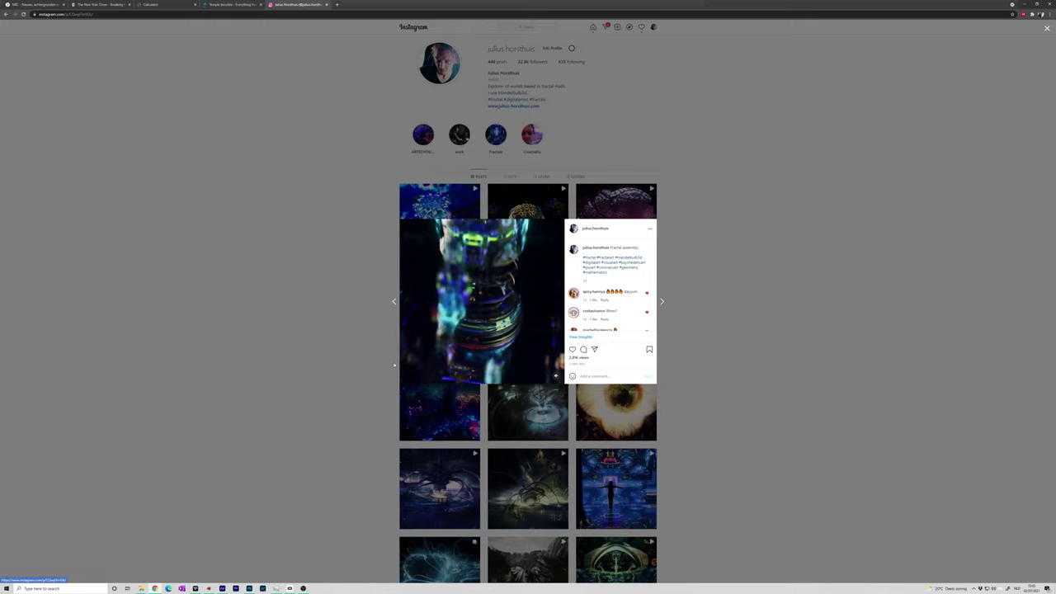
pyautogui.click(1025, 5)
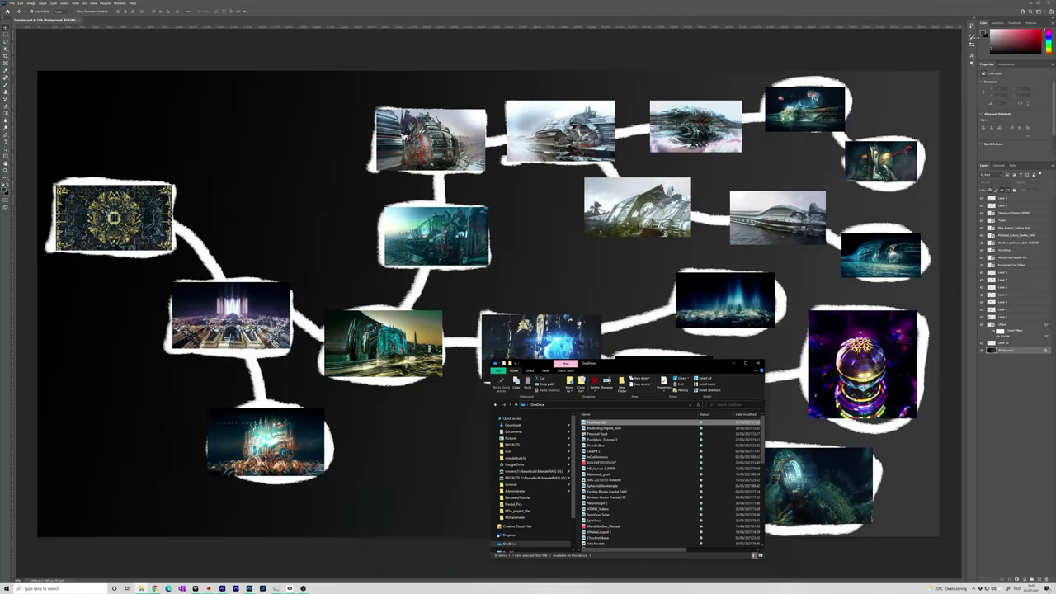
# - Switch to After Effects, show the BlueEnergySpere_Bola 4 composition, and scrub through its frames
pyautogui.click(222, 589)
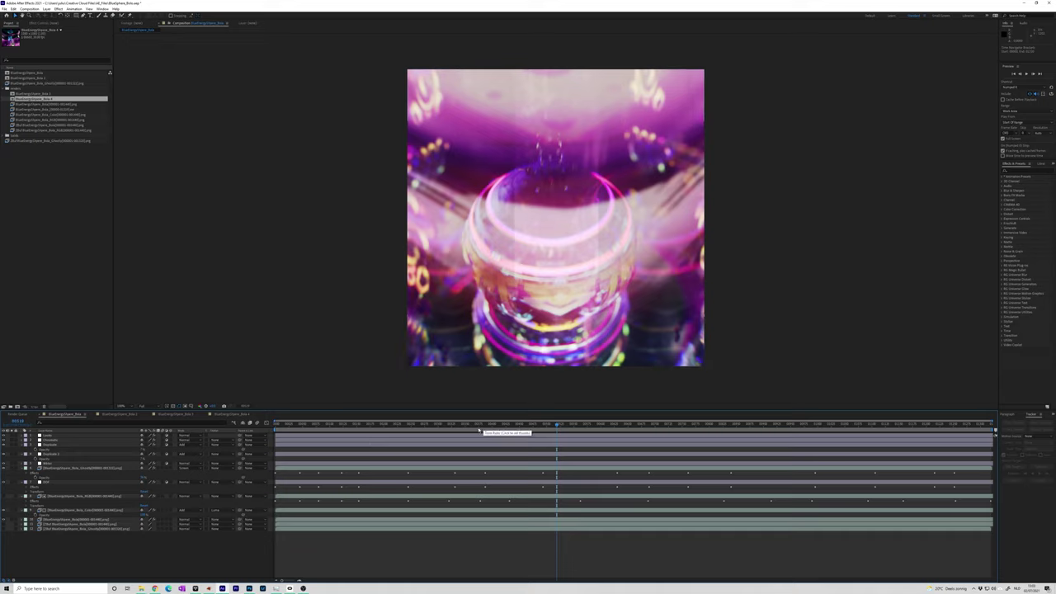
pyautogui.click(231, 414)
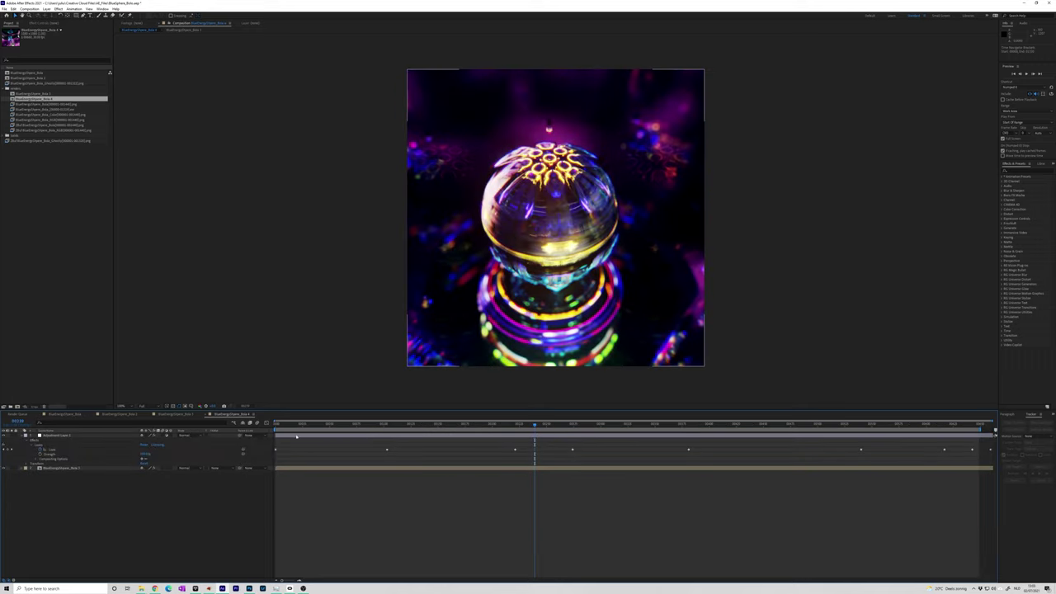
pyautogui.click(444, 425)
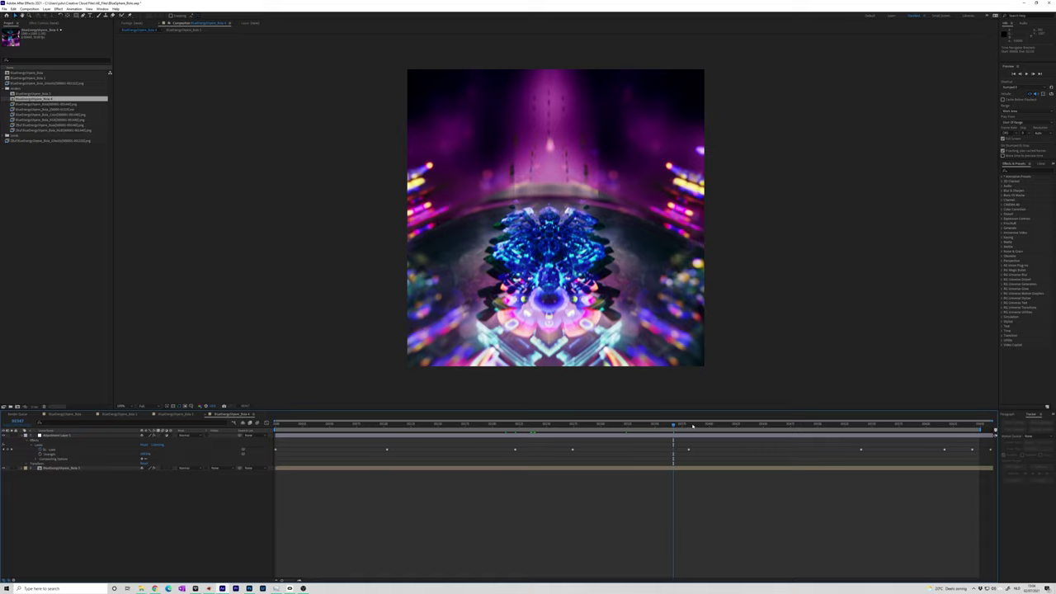
pyautogui.moveTo(695, 425); pyautogui.dragTo(609, 446)
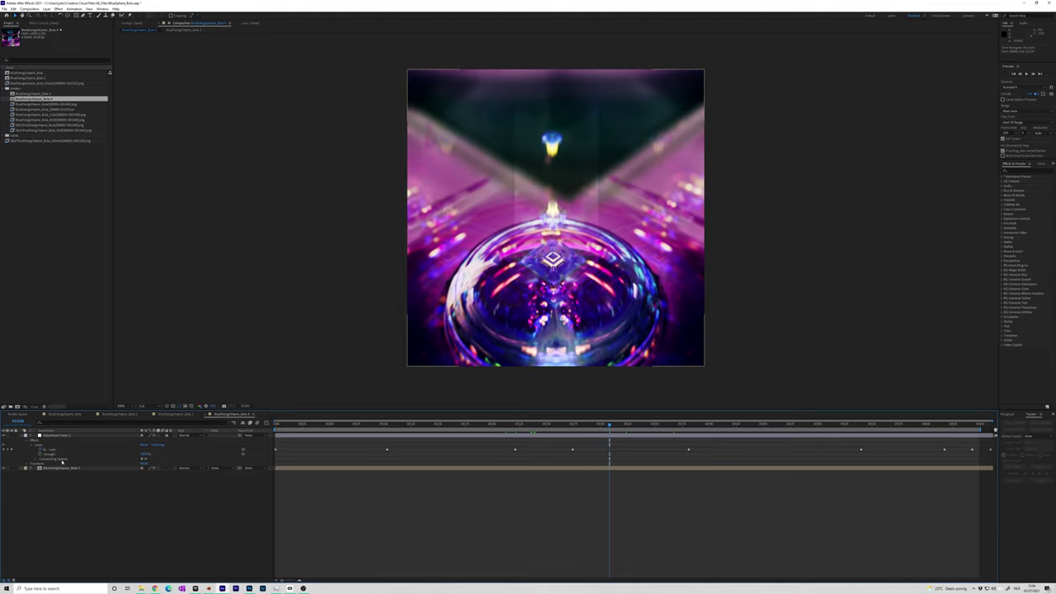
# - Show the adjustment layer's Looks effect settings and toggle the layer's visibility repeatedly to compare the ungraded and graded frame
pyautogui.click(47, 448)
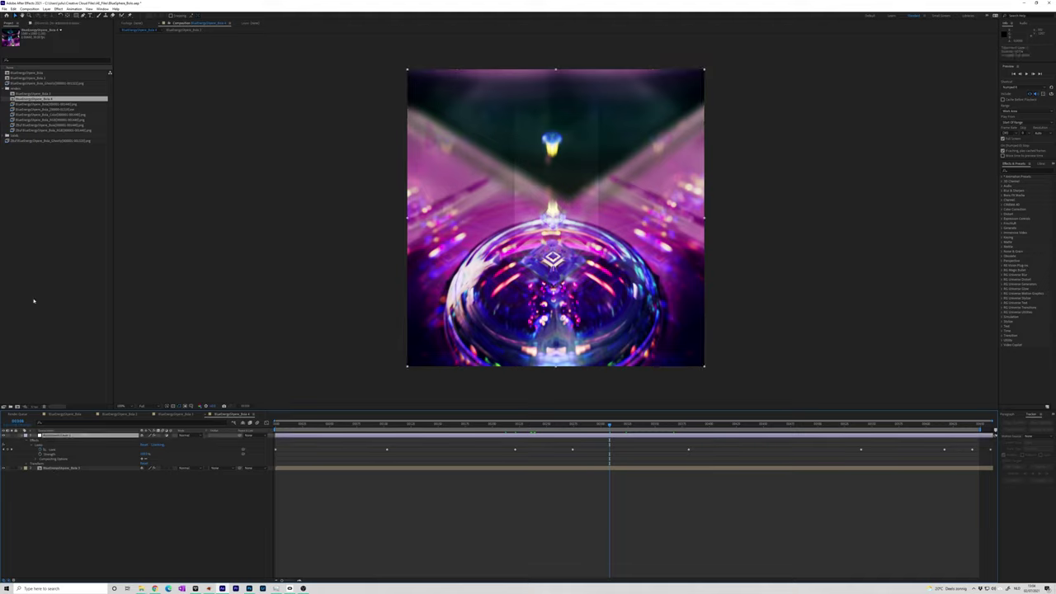
pyautogui.click(54, 23)
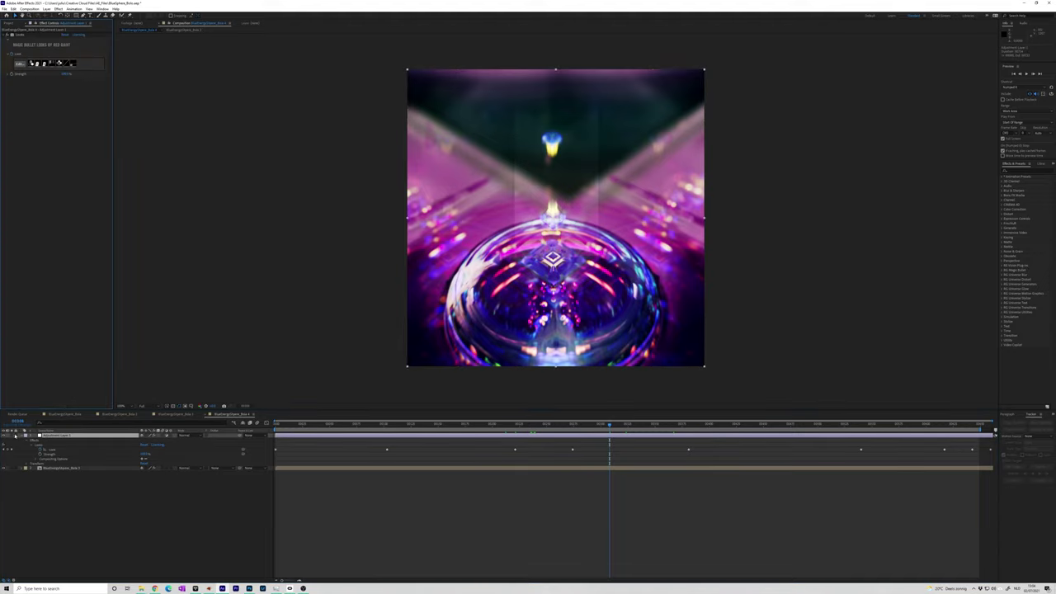
pyautogui.click(5, 435)
pyautogui.click(4, 435)
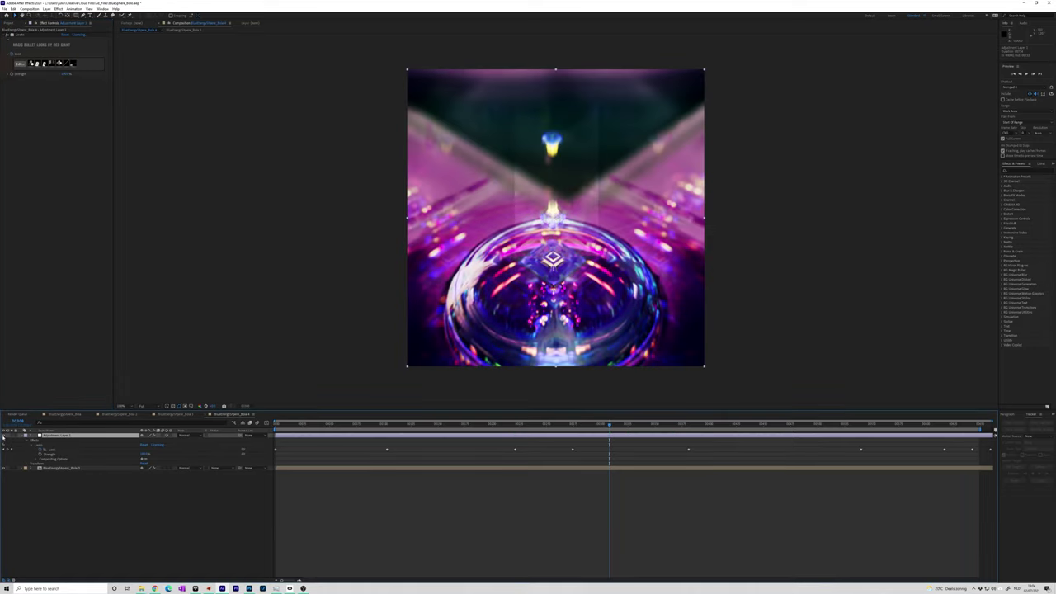
pyautogui.click(4, 435)
pyautogui.click(4, 435)
pyautogui.click(4, 435)
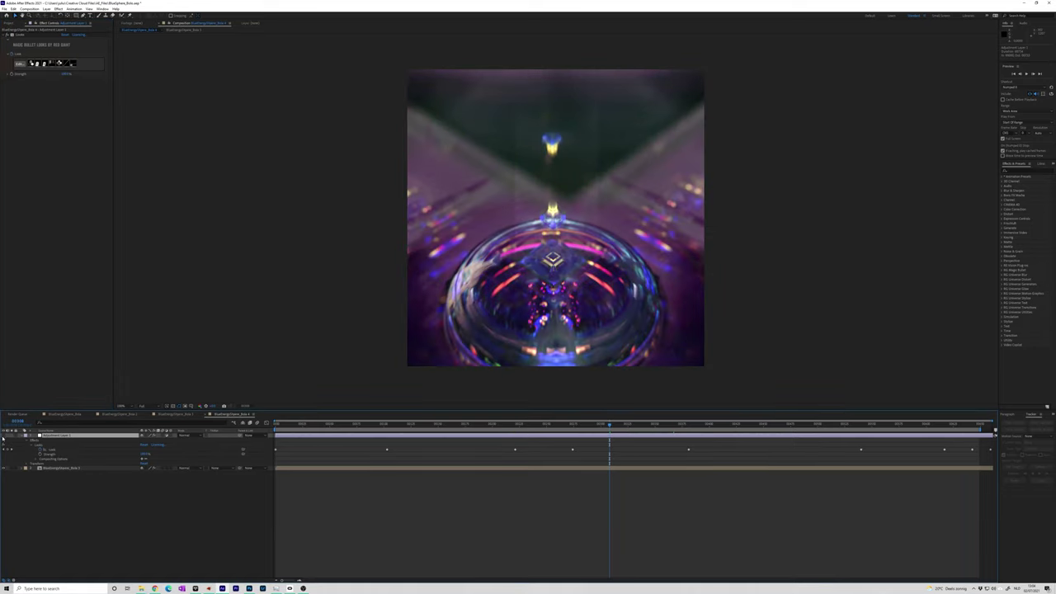
pyautogui.click(4, 435)
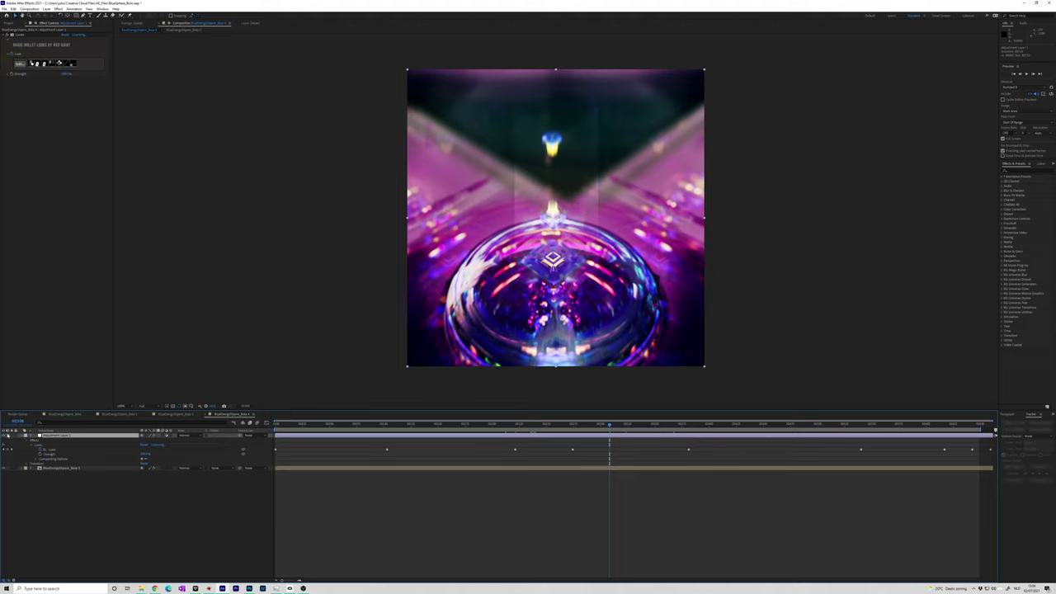
pyautogui.click(4, 435)
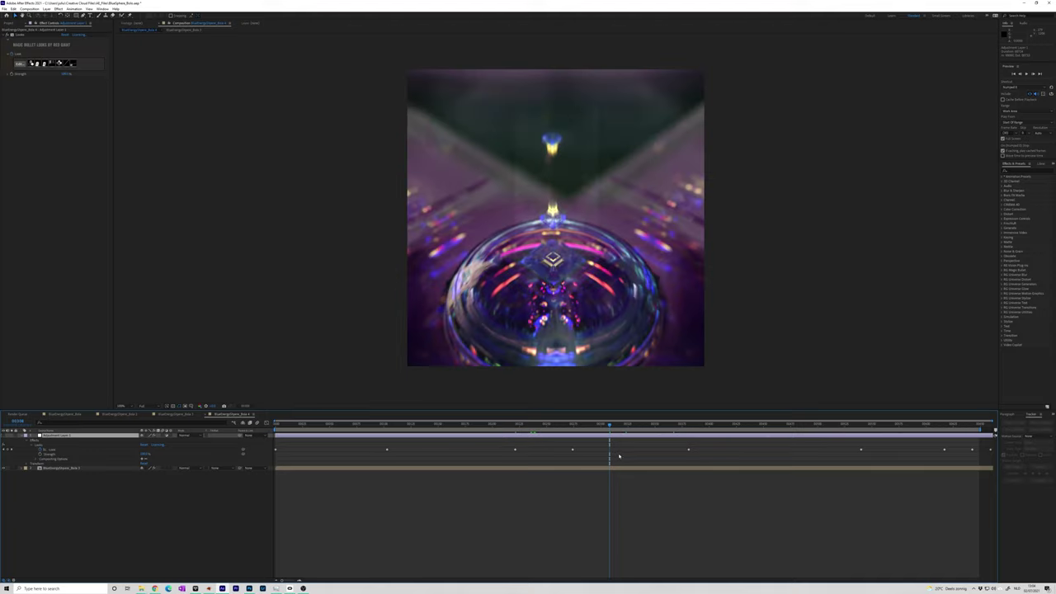
# - Scrub through the ungraded composition and compare a late frame with the adjustment layer shown and hidden
pyautogui.moveTo(607, 424); pyautogui.dragTo(780, 436)
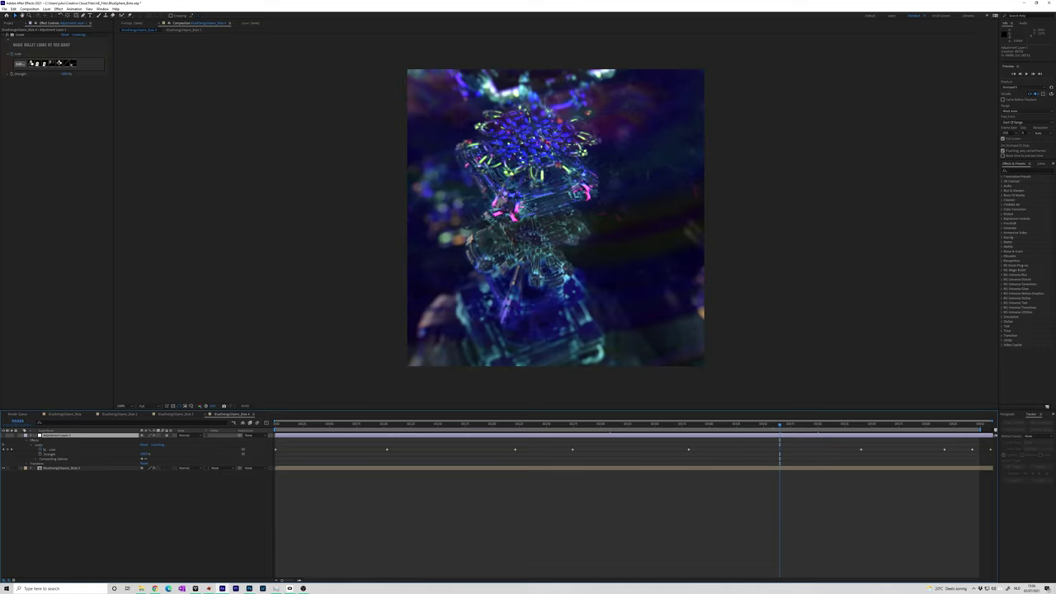
pyautogui.moveTo(735, 424); pyautogui.dragTo(725, 429)
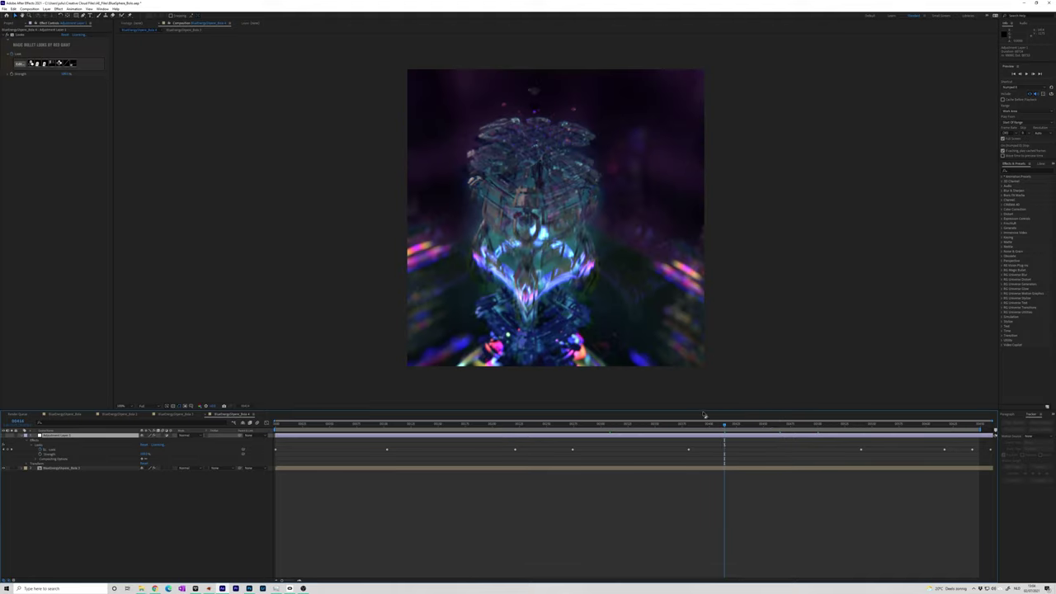
pyautogui.moveTo(714, 427); pyautogui.dragTo(825, 444)
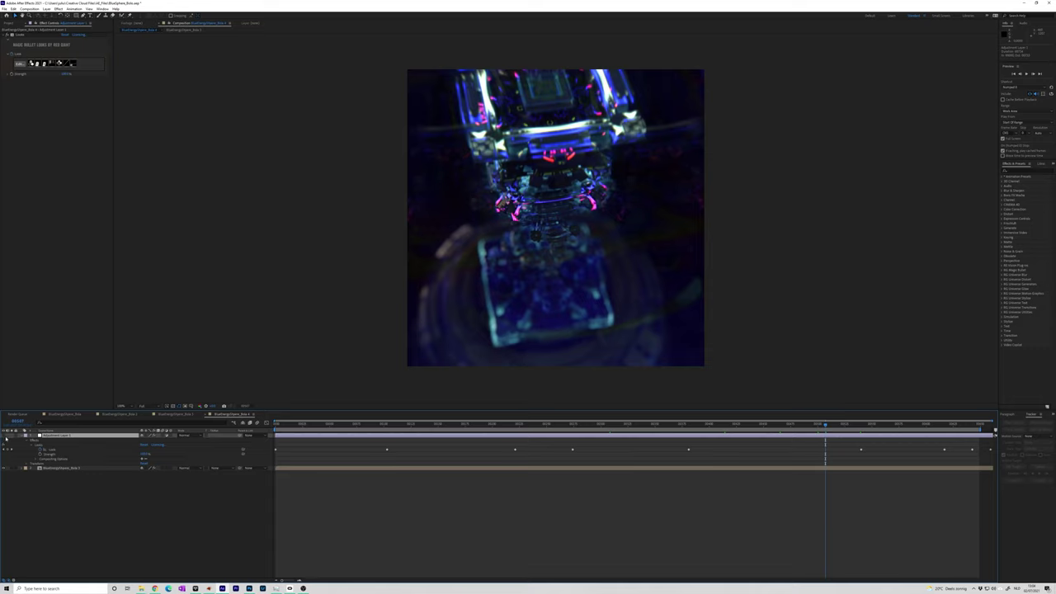
pyautogui.click(5, 435)
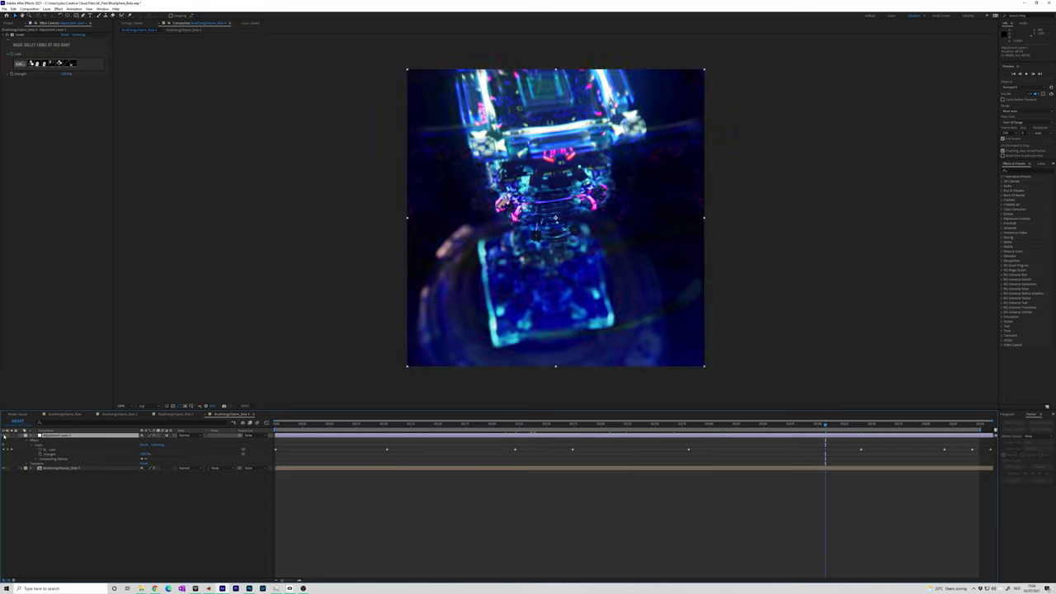
pyautogui.click(5, 435)
pyautogui.click(4, 435)
# - Compare an earlier frame with and without the adjustment layer, leaving the layer visible
pyautogui.moveTo(503, 424); pyautogui.dragTo(433, 426)
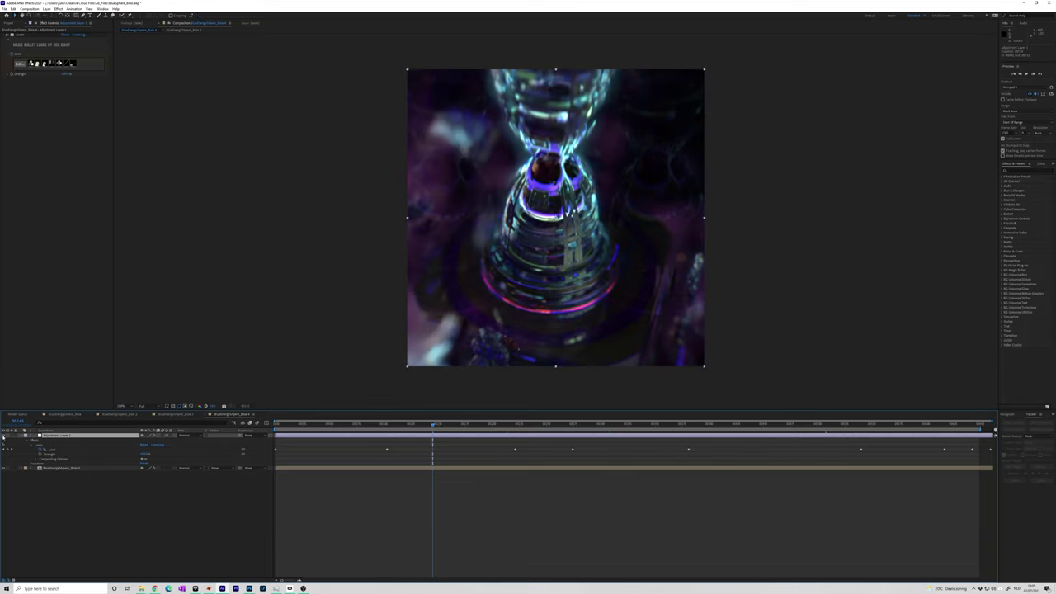
pyautogui.click(4, 434)
pyautogui.click(4, 435)
pyautogui.click(5, 435)
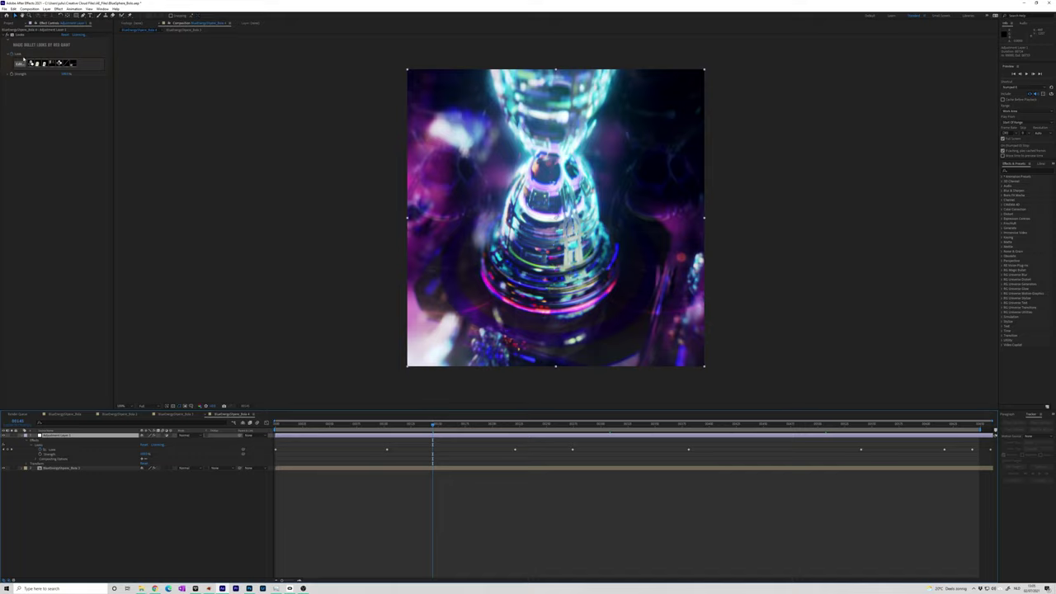
# - Open the adjustment layer's look for editing in Magic Bullet Looks and select the Shoulder tool in its Post stage
pyautogui.click(19, 64)
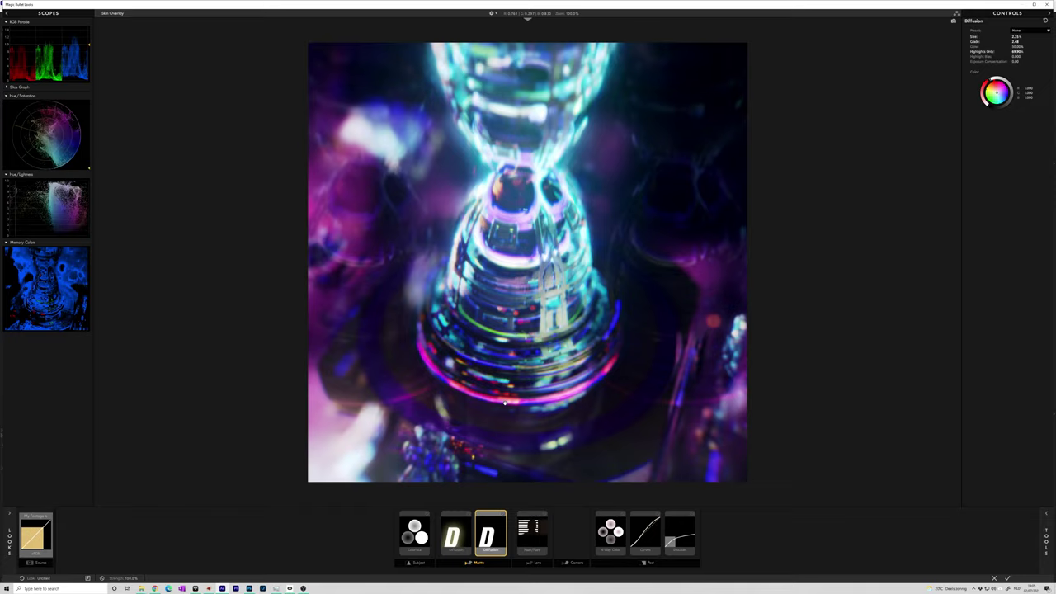
pyautogui.click(680, 529)
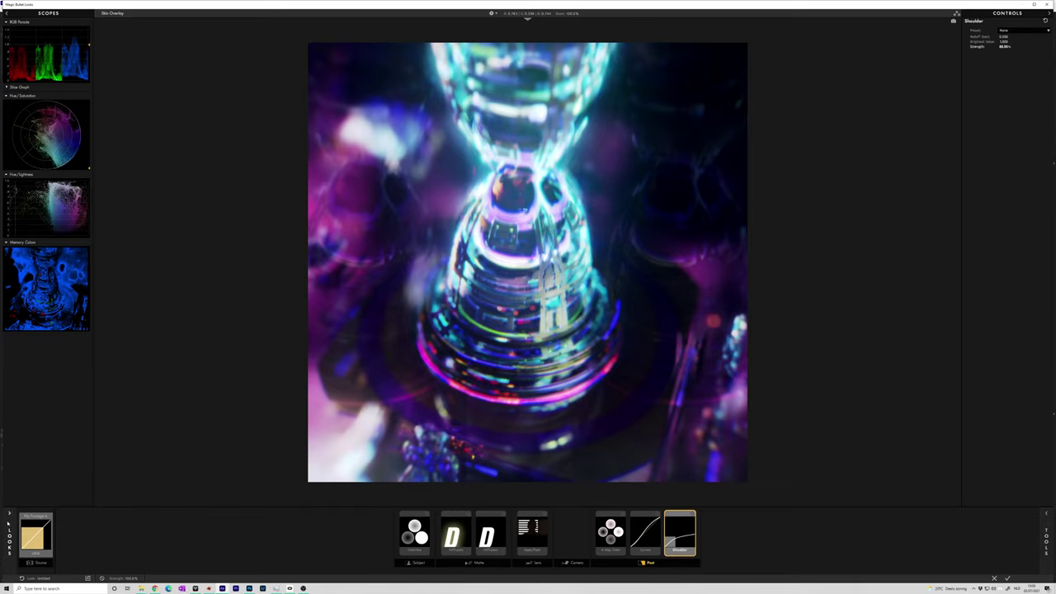
# - Browse the preset looks library, including the Color Play category
pyautogui.click(8, 524)
pyautogui.click(18, 76)
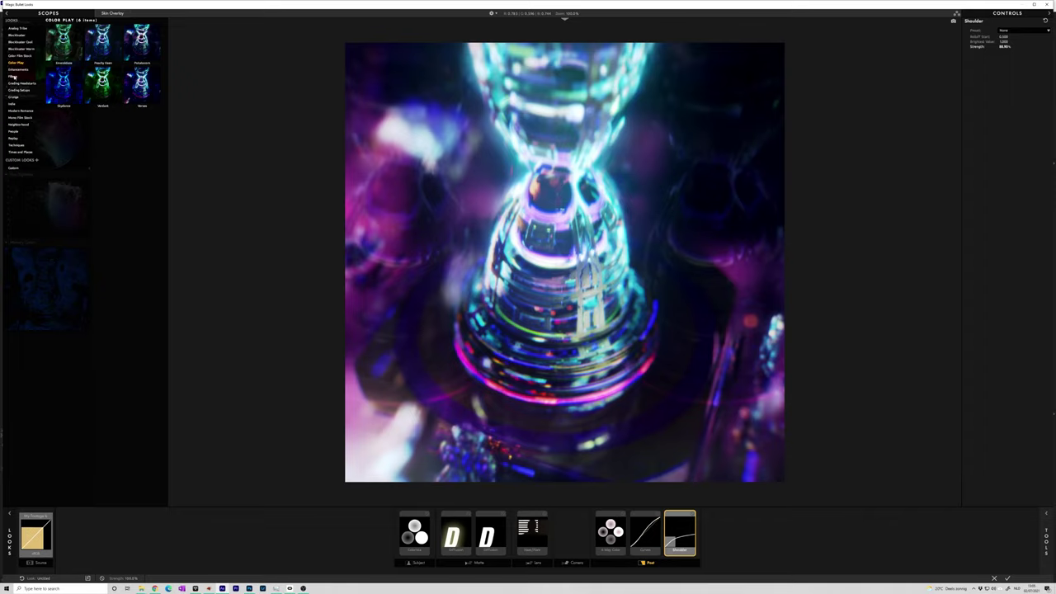
pyautogui.click(16, 63)
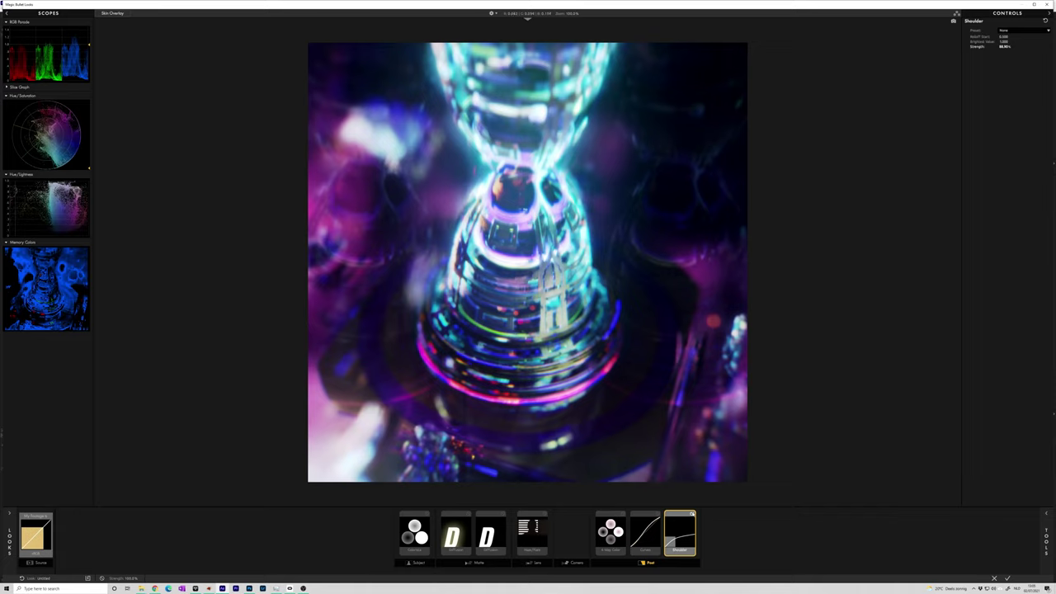
# - Toggle the Shoulder tool off and on repeatedly to compare its effect on the highlights, leaving it enabled
pyautogui.click(692, 515)
pyautogui.click(692, 515)
pyautogui.click(693, 515)
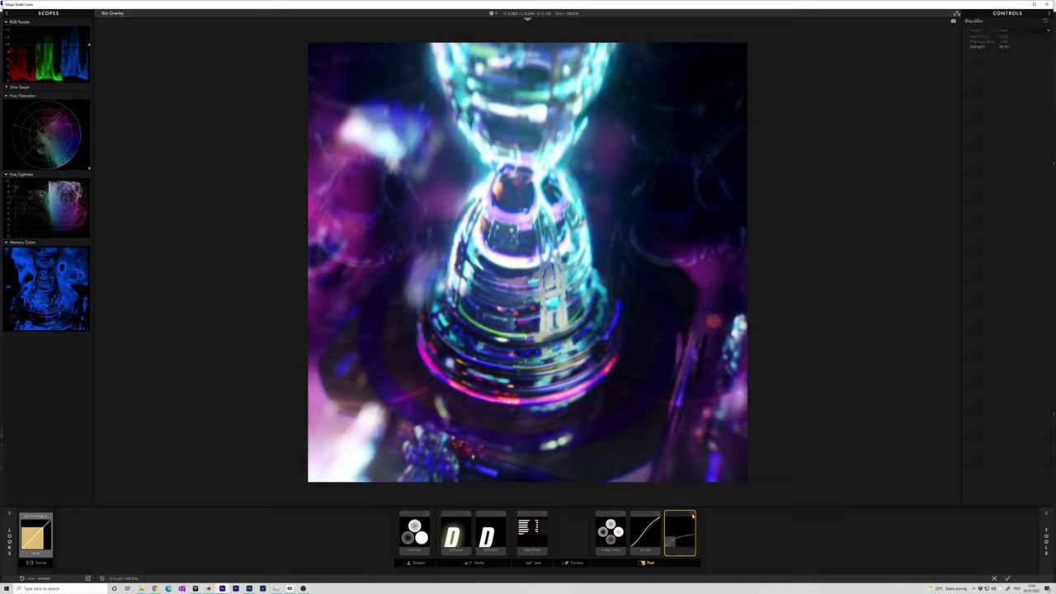
pyautogui.click(691, 515)
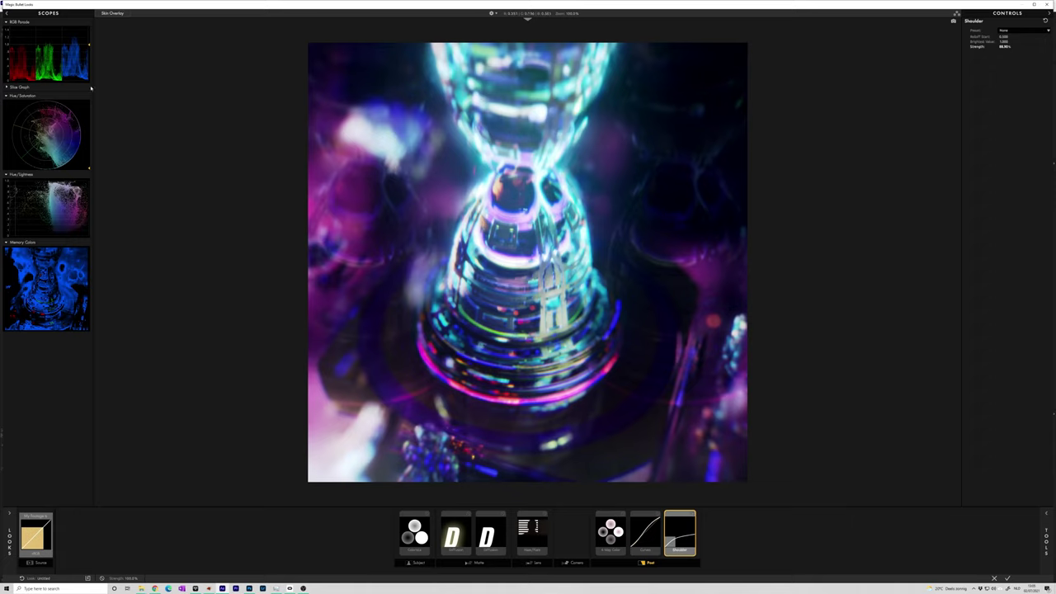
pyautogui.click(694, 515)
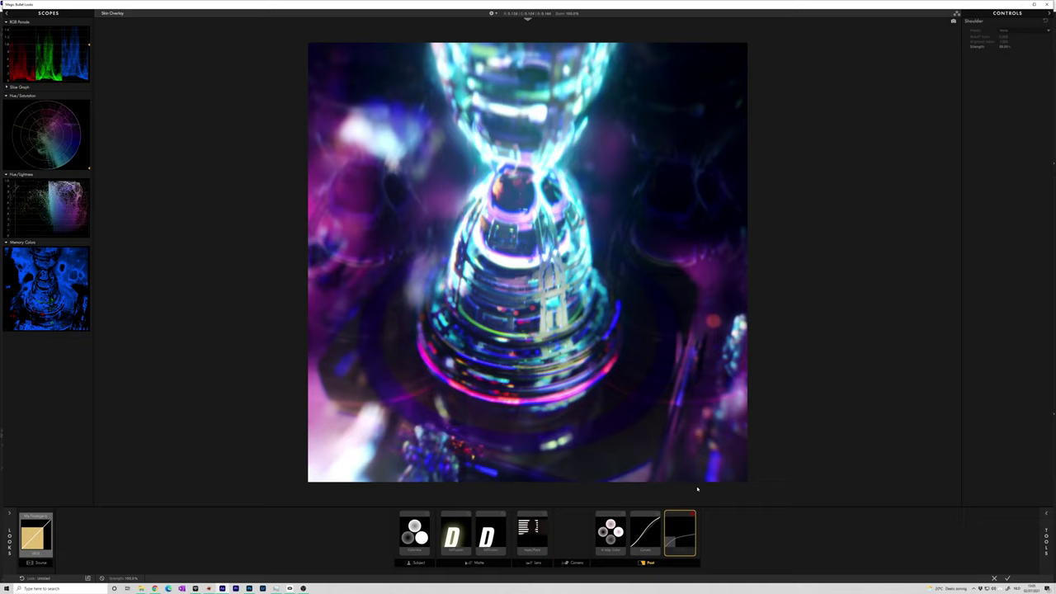
pyautogui.click(693, 514)
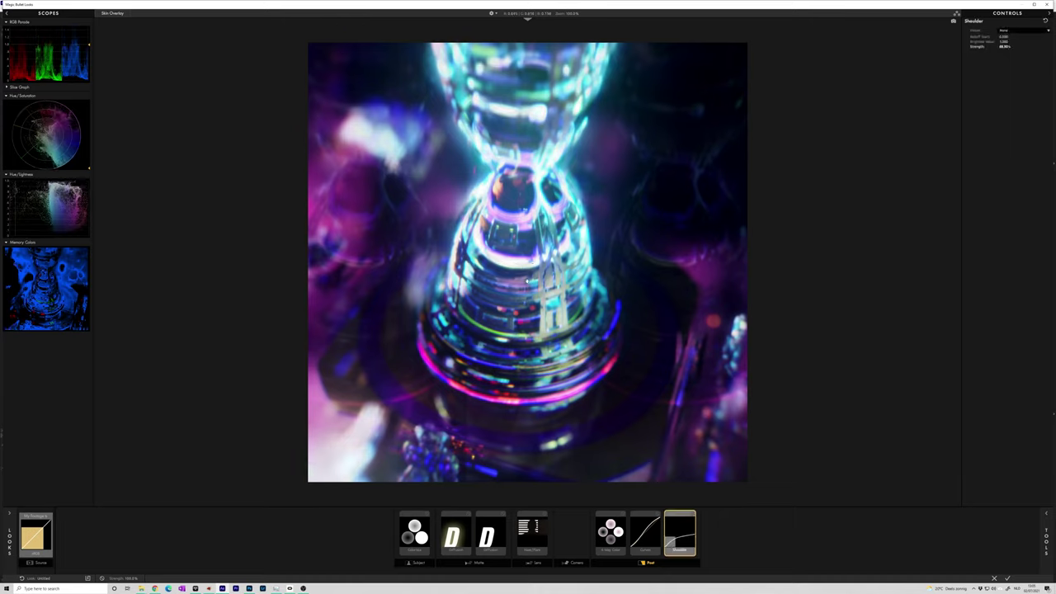
pyautogui.click(693, 515)
pyautogui.click(693, 515)
pyautogui.click(693, 514)
pyautogui.click(693, 515)
# - Toggle the Curves tool off and on to compare its effect on the image, leaving it enabled
pyautogui.click(660, 518)
pyautogui.click(658, 515)
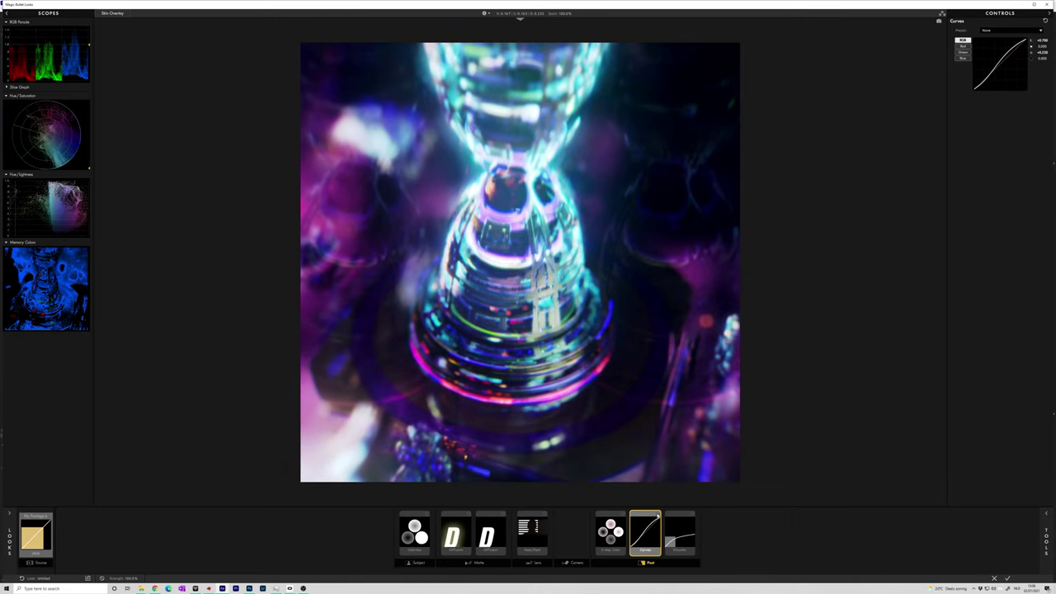
pyautogui.click(658, 515)
pyautogui.click(658, 515)
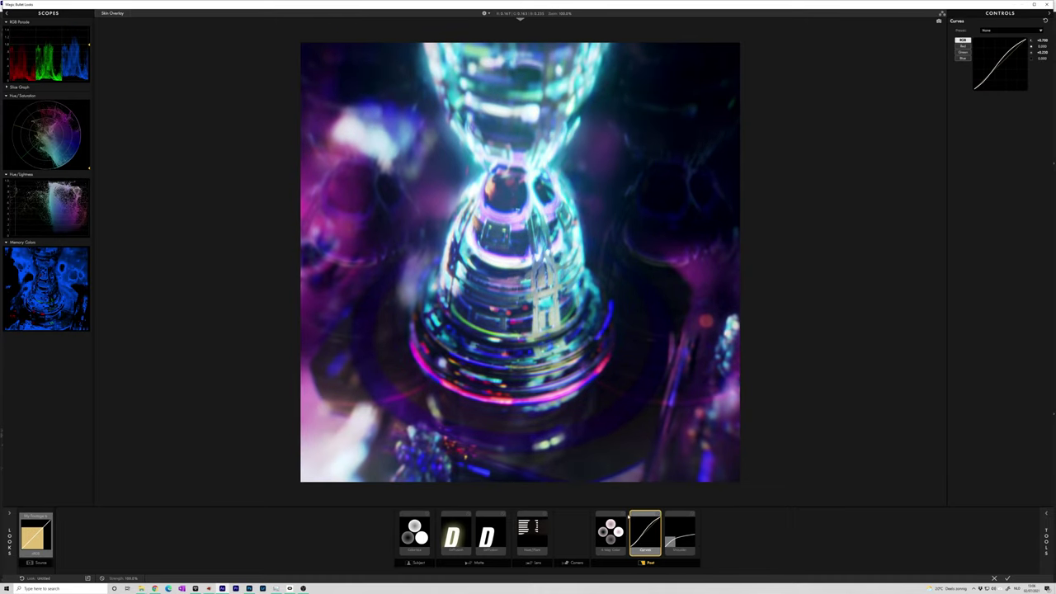
# - Toggle the 4-Way Color tool off and on to compare its effect on the image, leaving it enabled
pyautogui.click(623, 517)
pyautogui.click(624, 517)
pyautogui.click(624, 517)
pyautogui.click(624, 517)
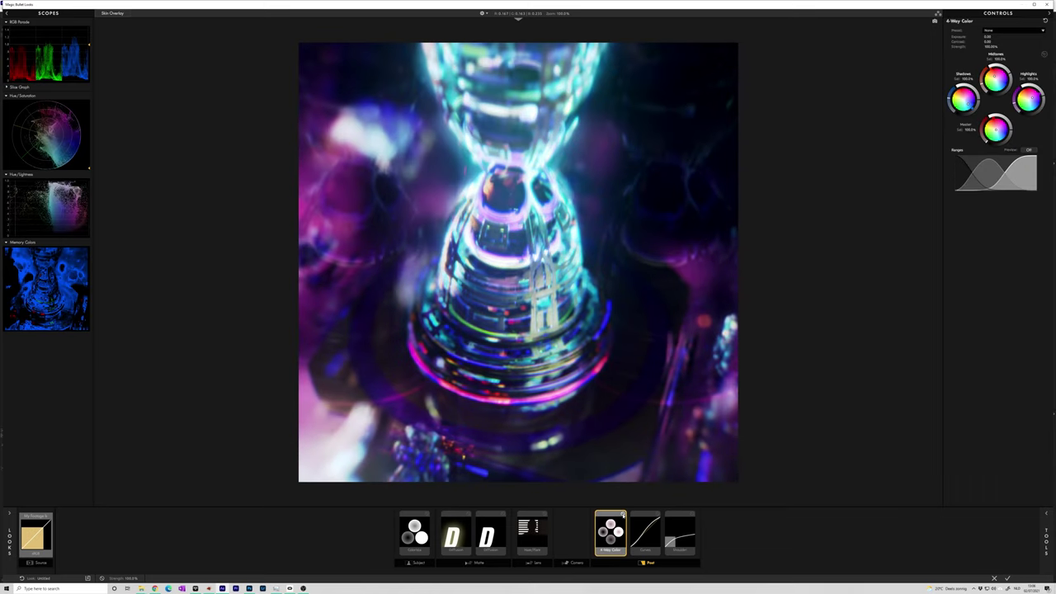
# - Switch the 4-Way Color tool off and on several more times to judge its effect on the shadows and colors, leaving it enabled
pyautogui.click(624, 516)
pyautogui.click(623, 518)
pyautogui.click(623, 518)
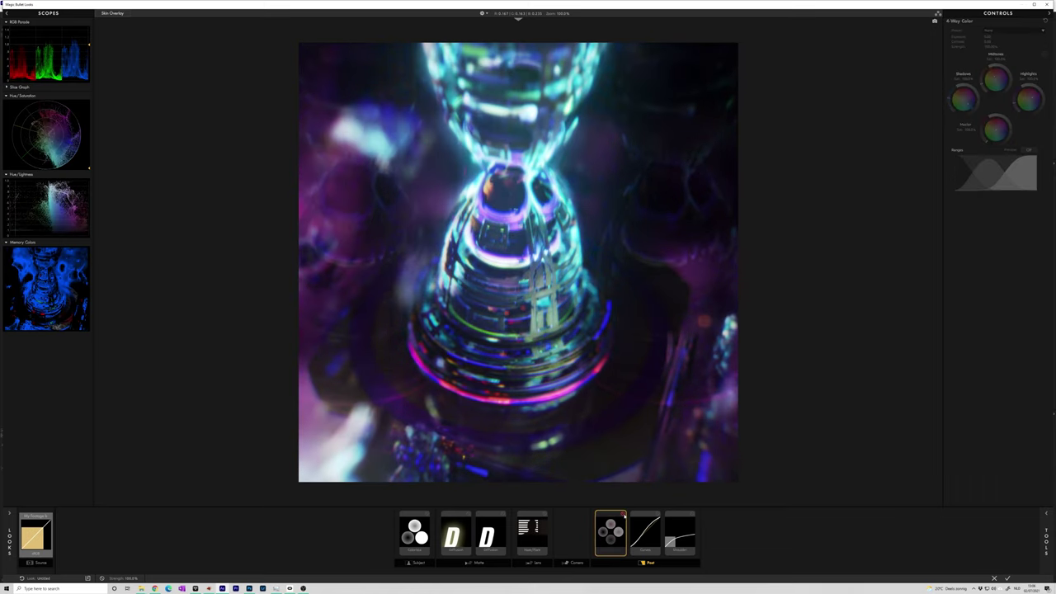
pyautogui.click(623, 517)
# - Toggle the Haze/Flare tool off and on repeatedly to compare its effect on the image, leaving it enabled
pyautogui.click(544, 515)
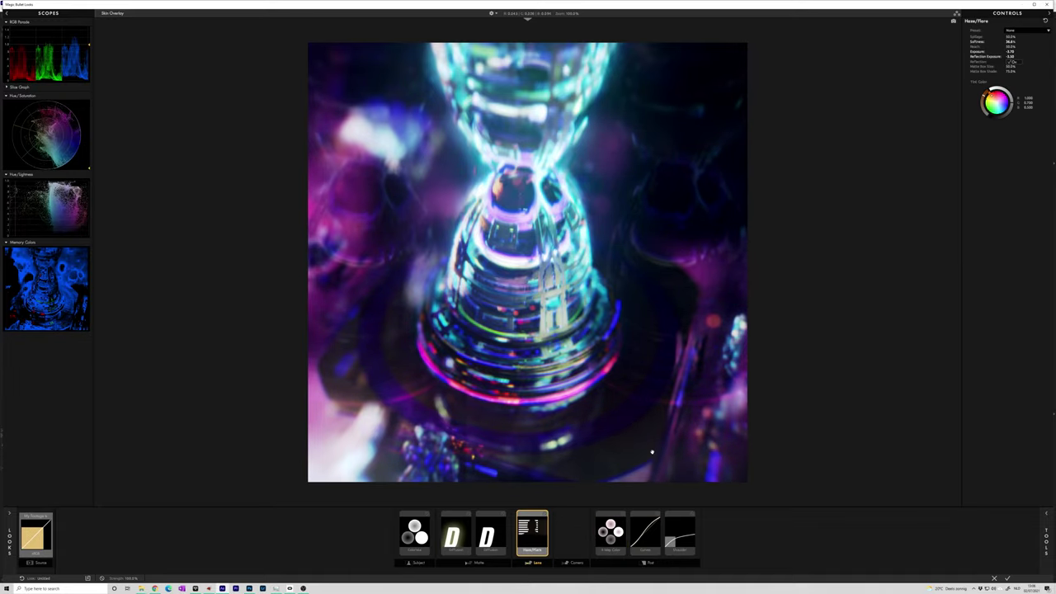
pyautogui.click(544, 513)
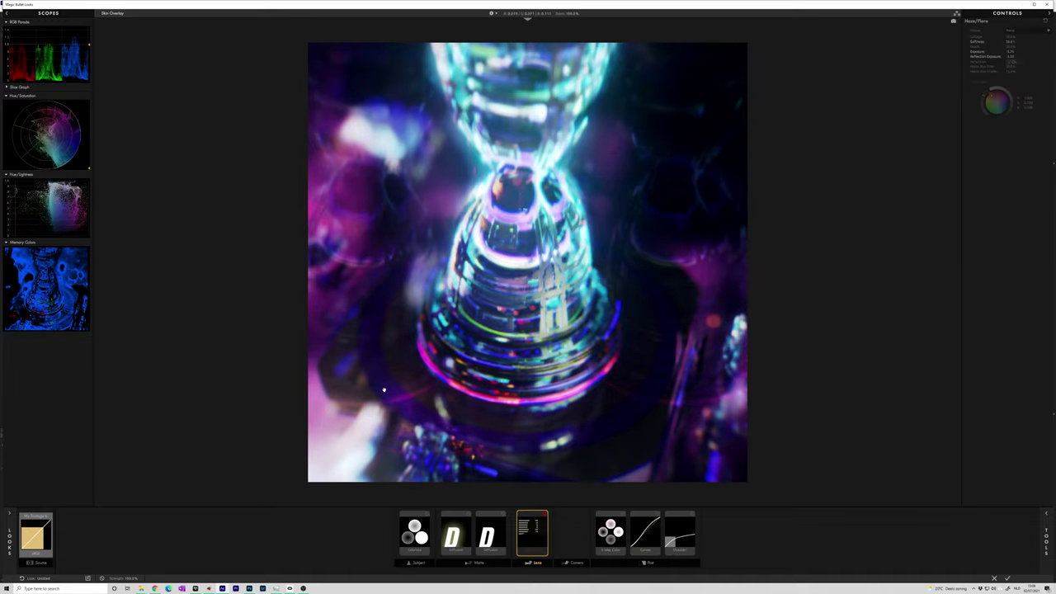
pyautogui.click(545, 514)
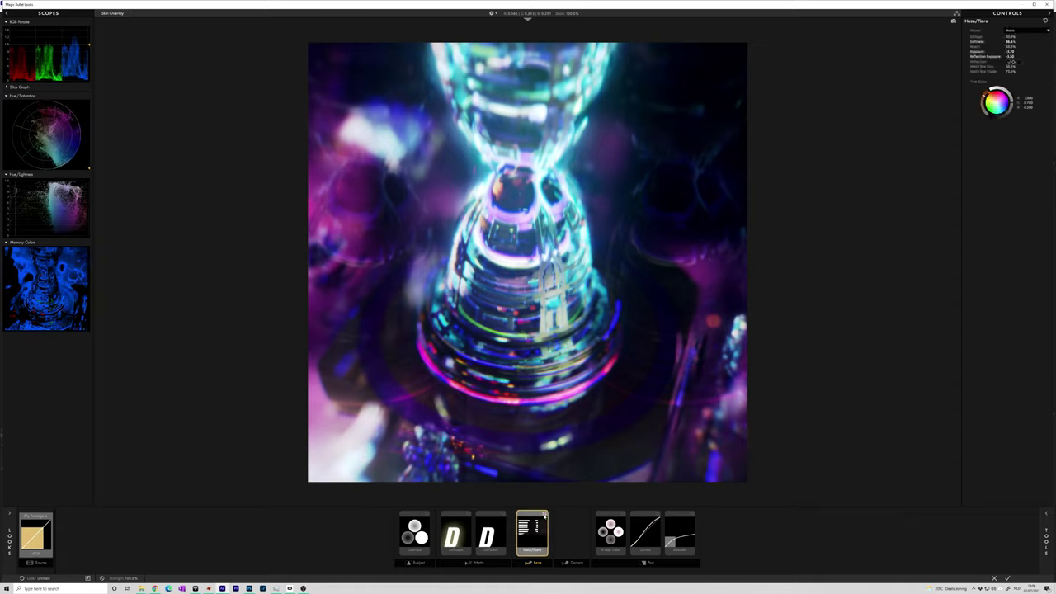
pyautogui.click(545, 514)
pyautogui.click(545, 515)
pyautogui.click(545, 515)
pyautogui.click(545, 515)
pyautogui.click(546, 516)
pyautogui.click(546, 515)
# - Toggle the first Diffusion tool off and on repeatedly to compare its glow on the image, leaving it enabled
pyautogui.click(499, 528)
pyautogui.click(469, 534)
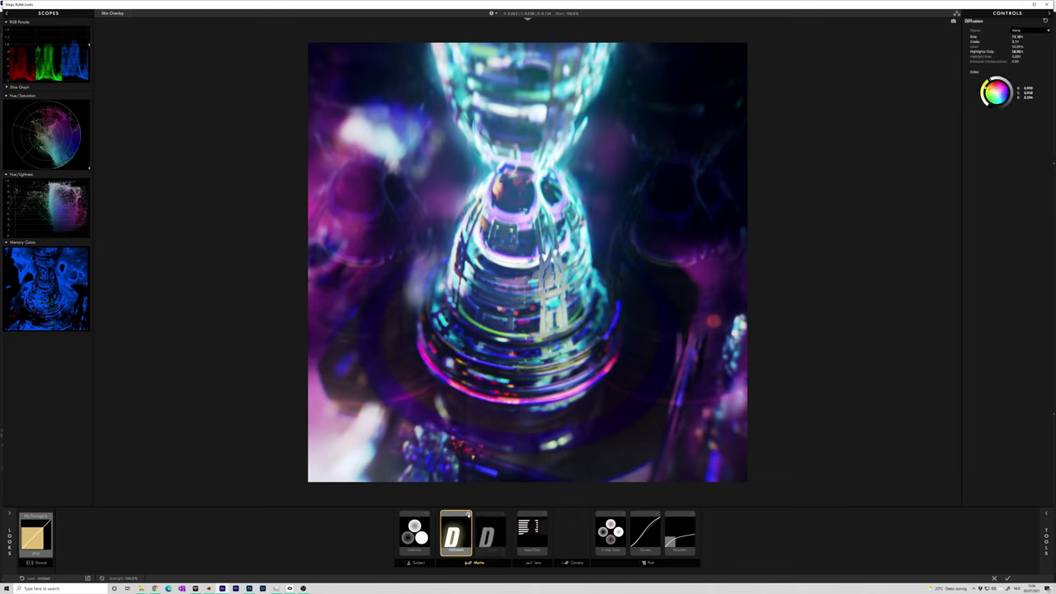
pyautogui.click(469, 514)
pyautogui.click(468, 514)
pyautogui.click(469, 513)
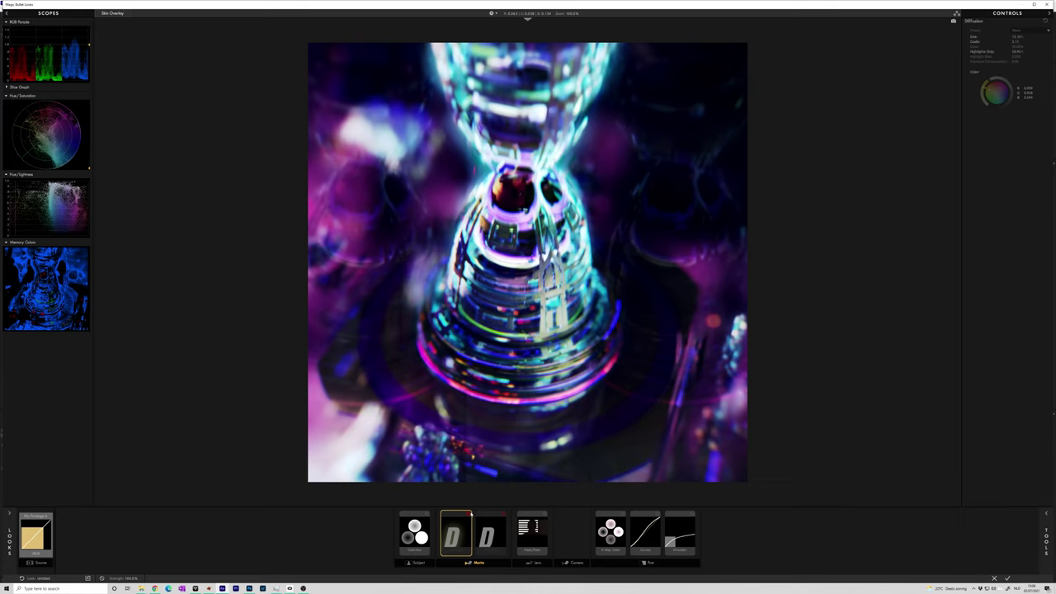
pyautogui.click(469, 513)
pyautogui.click(469, 514)
pyautogui.click(468, 513)
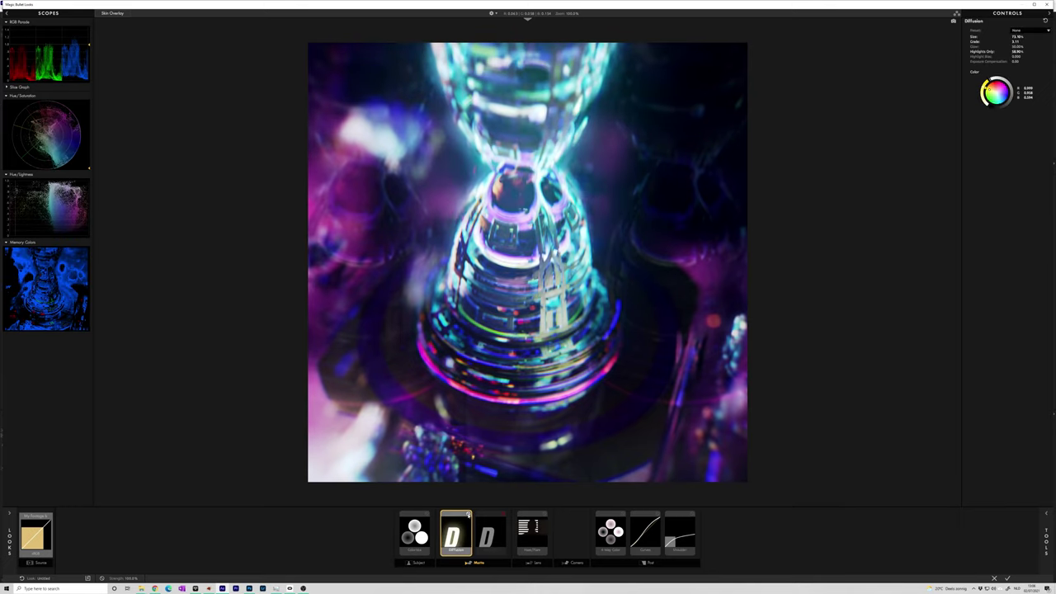
pyautogui.click(469, 514)
pyautogui.click(469, 513)
# - Toggle the second Diffusion tool off and on to compare its effect on the highlights, leaving it enabled
pyautogui.click(502, 515)
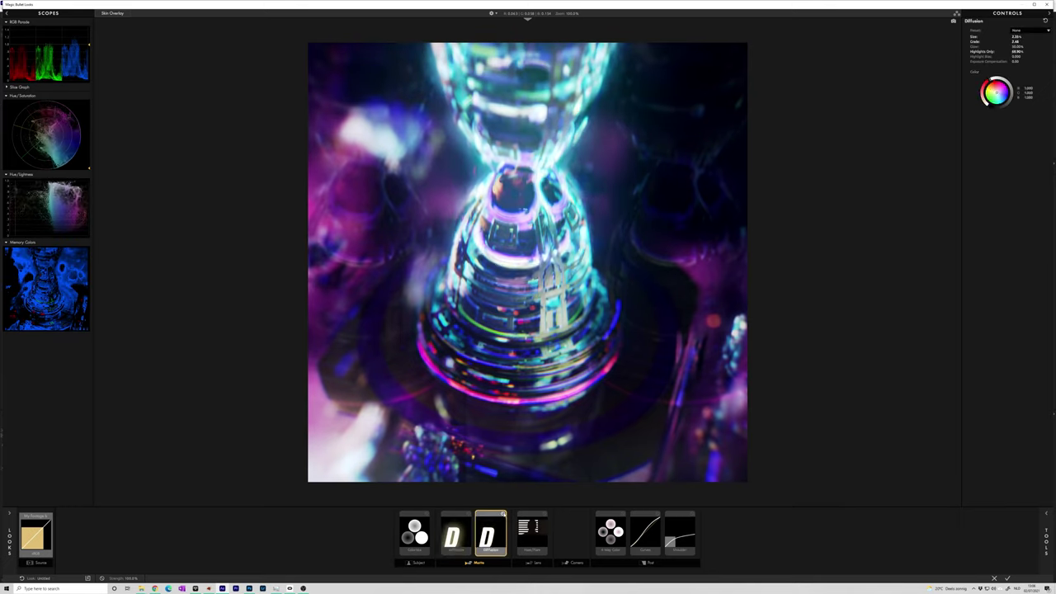
pyautogui.click(502, 515)
pyautogui.click(503, 515)
pyautogui.click(503, 515)
pyautogui.click(503, 515)
pyautogui.click(502, 515)
pyautogui.click(503, 515)
# - Toggle the Colorista tool off and on to compare its effect, and close the Looks editor without saving changes
pyautogui.click(427, 514)
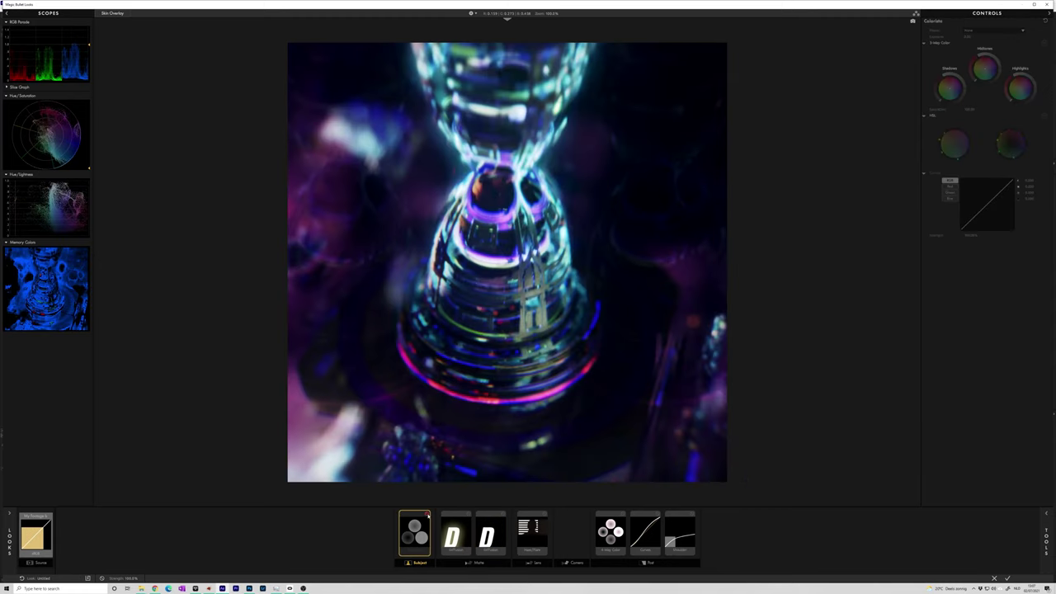
pyautogui.click(427, 514)
pyautogui.click(427, 514)
pyautogui.click(427, 515)
pyautogui.click(427, 514)
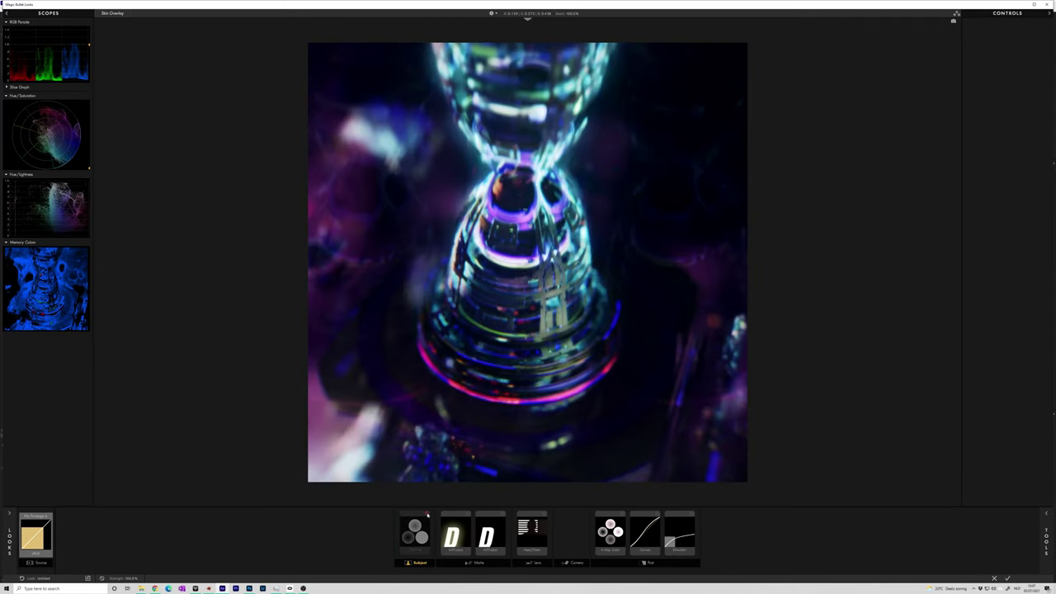
pyautogui.click(427, 514)
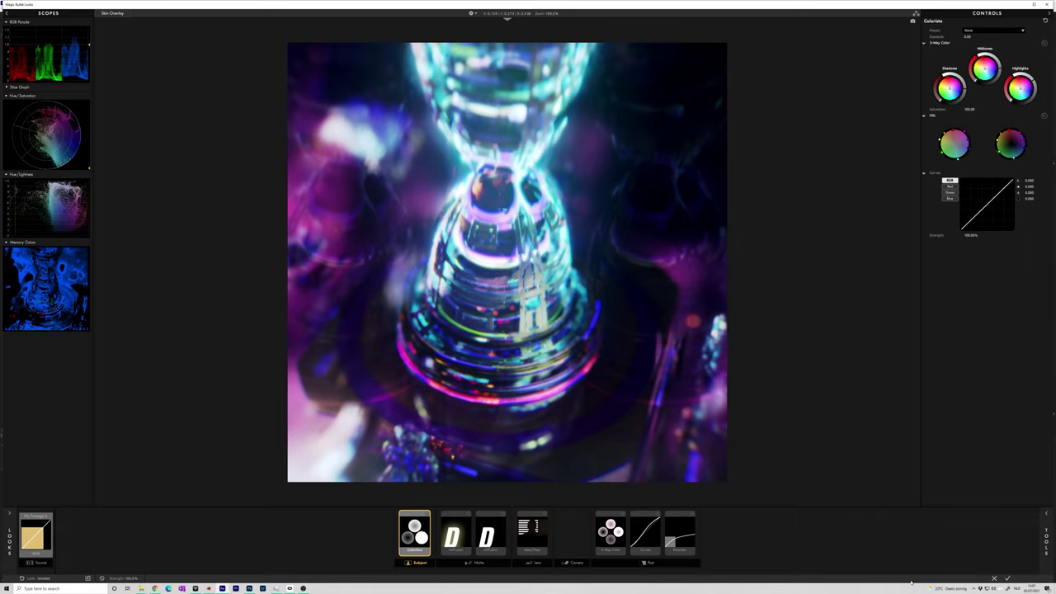
pyautogui.click(994, 578)
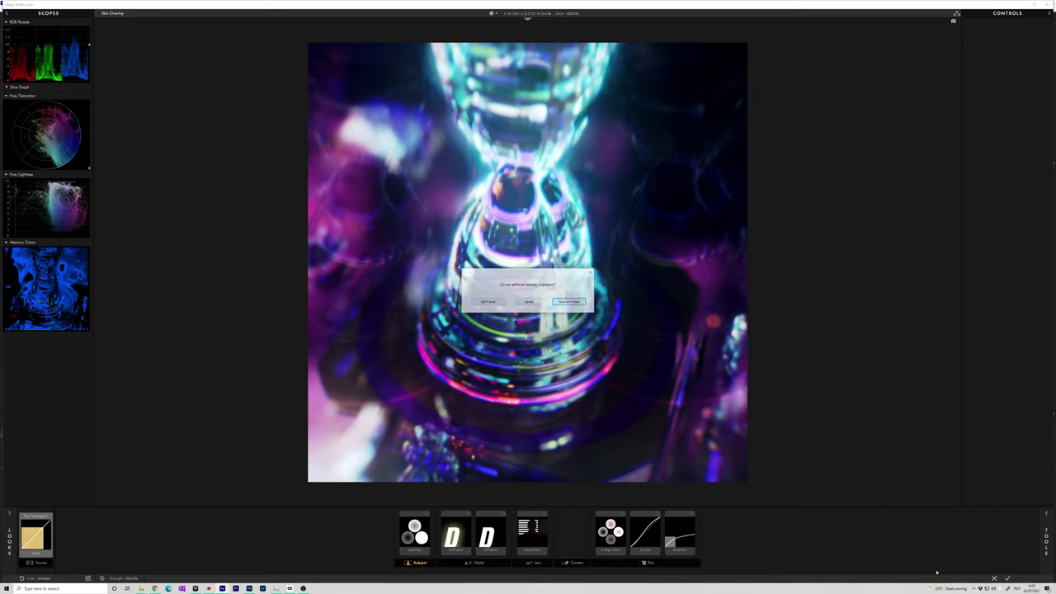
pyautogui.click(495, 302)
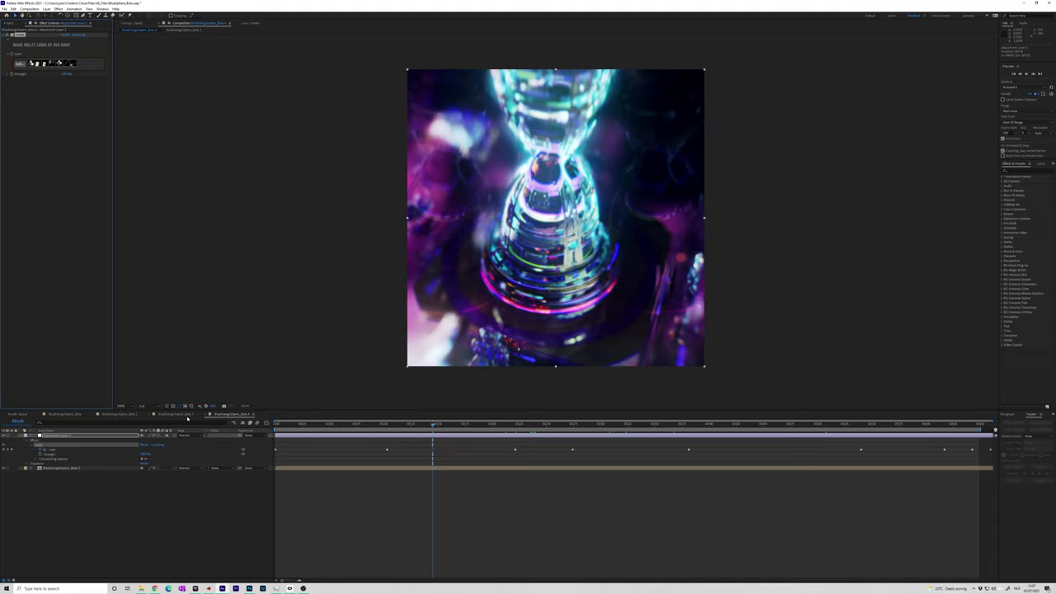
# - Open the first Bots composition containing the layered render passes and move the playhead to an earlier frame
pyautogui.click(178, 414)
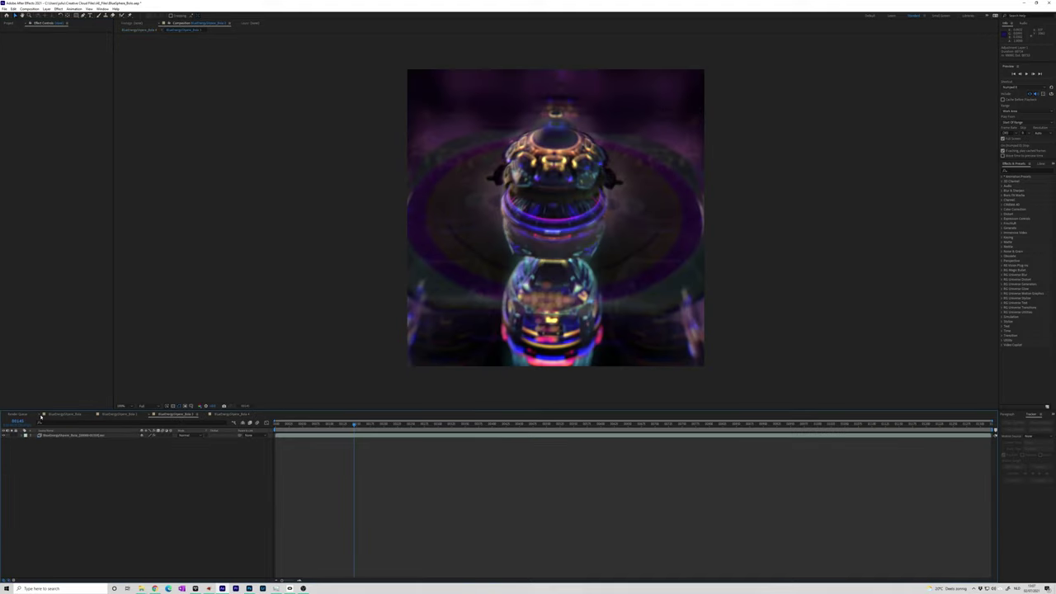
pyautogui.click(61, 415)
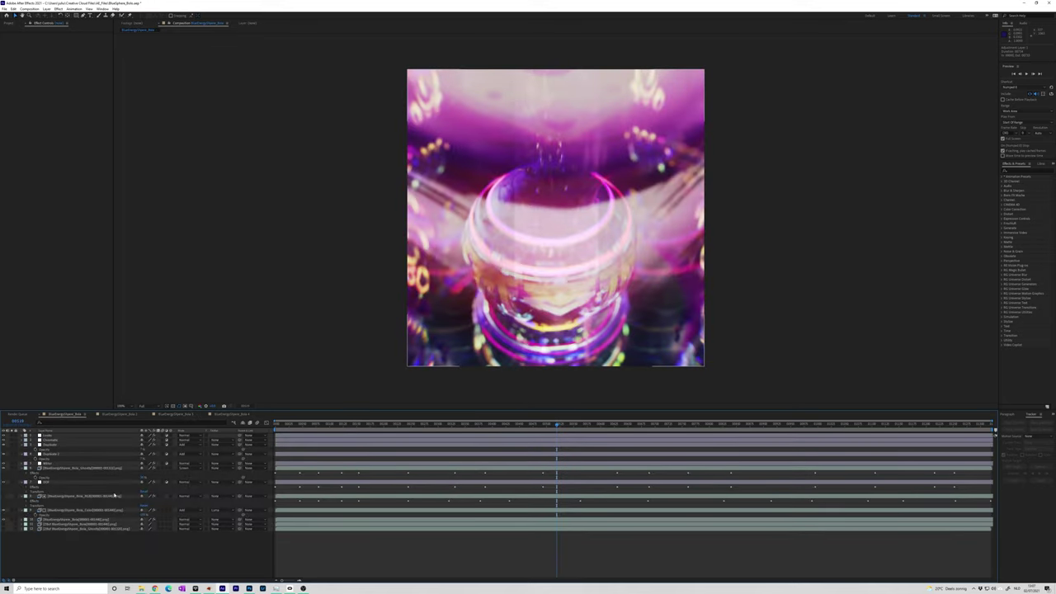
pyautogui.click(498, 424)
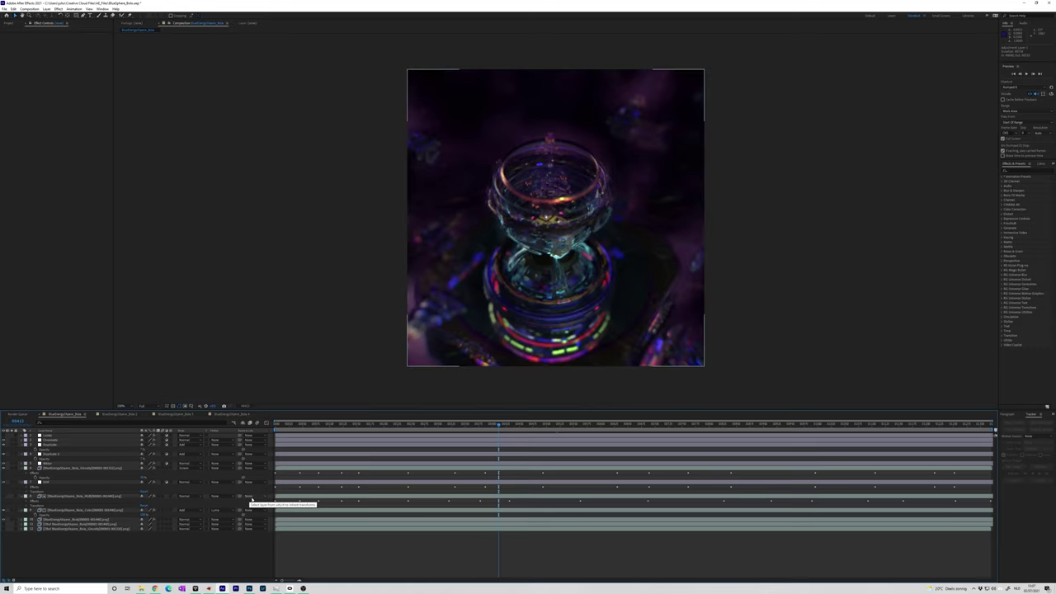
# - Toggle the visibility of the Looks adjustment layer to compare the graded and ungraded image, leaving it hidden
pyautogui.click(4, 435)
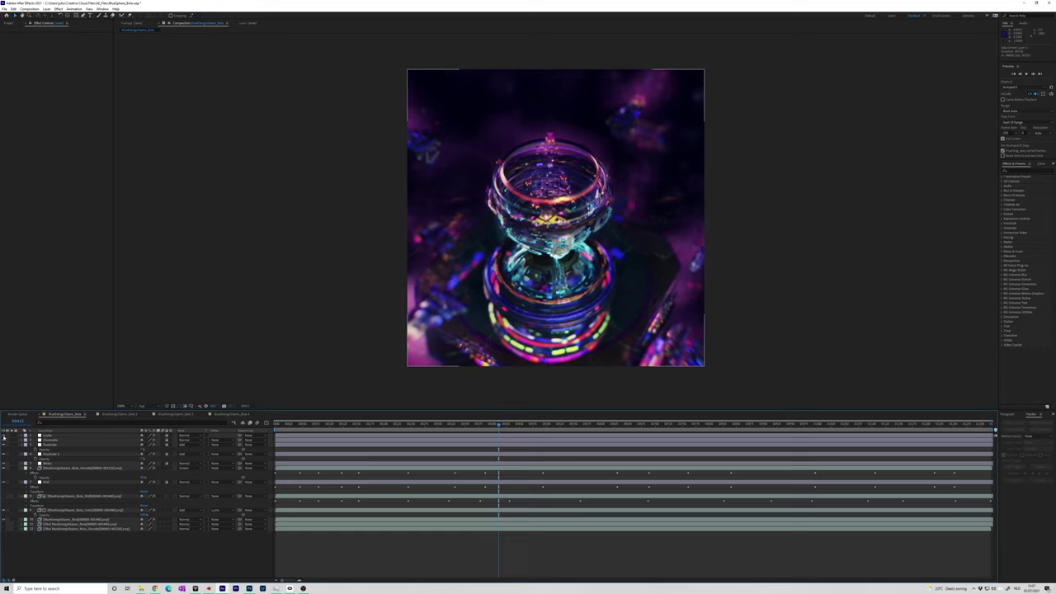
pyautogui.click(4, 435)
pyautogui.click(4, 435)
pyautogui.click(4, 435)
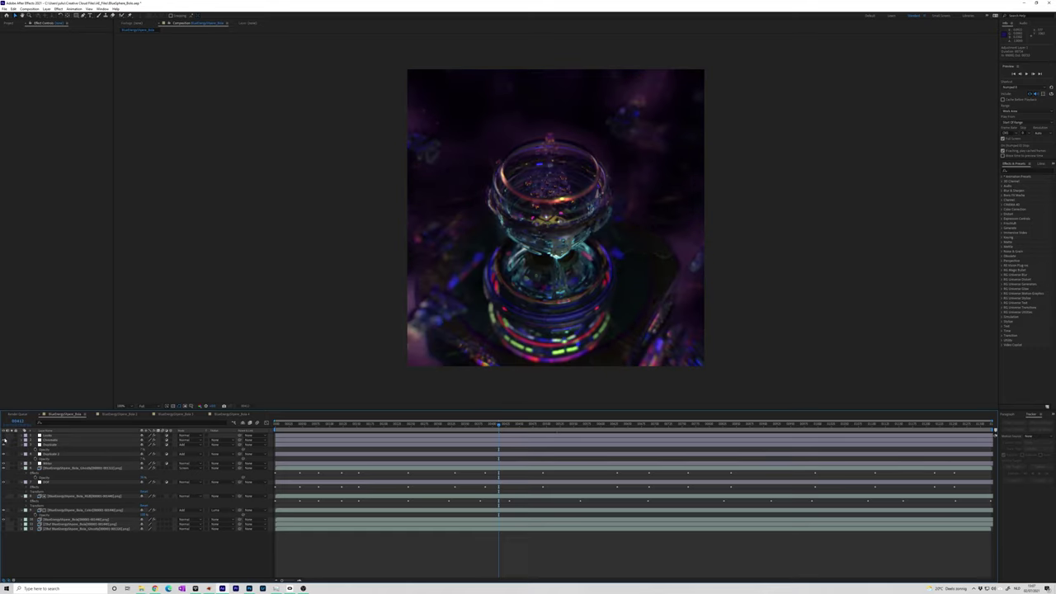
# - Toggle the Chromatic layer's visibility to compare its chromatic aberration effect, leaving it hidden, and collapse the first Duplicate layer's properties
pyautogui.click(51, 441)
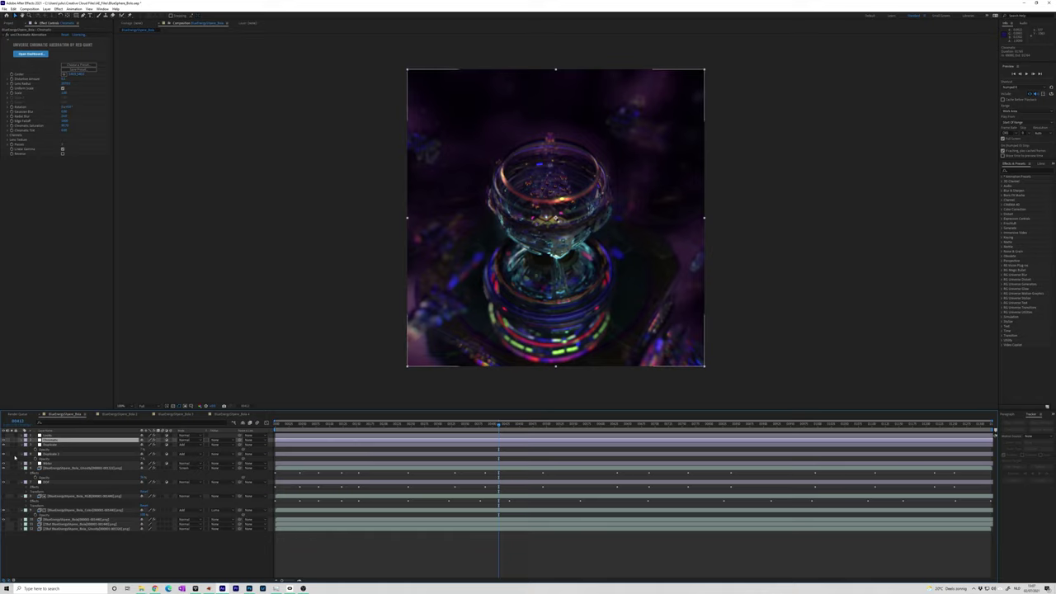
pyautogui.click(3, 441)
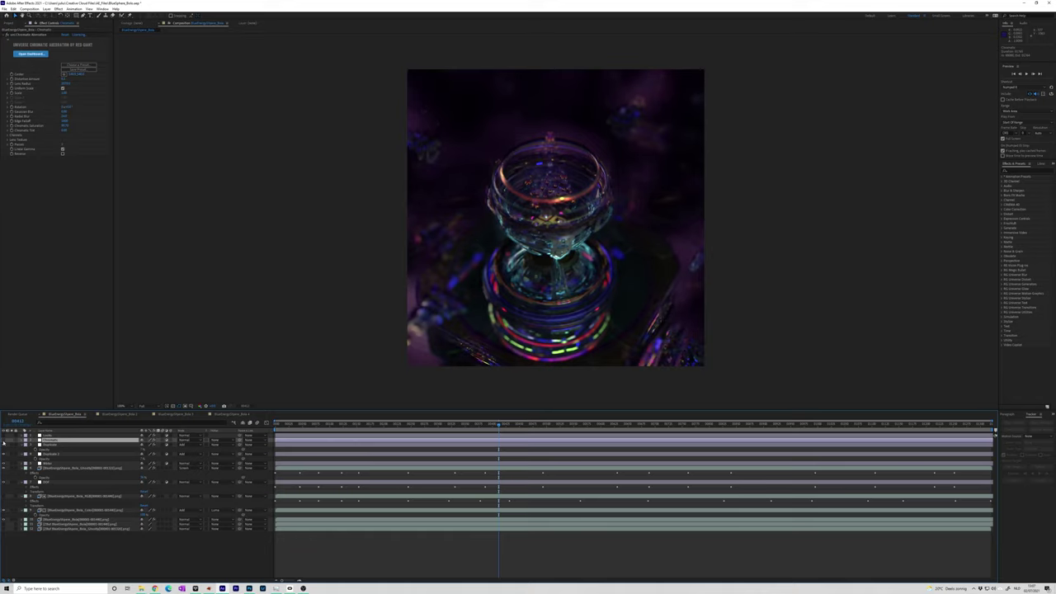
pyautogui.click(4, 442)
pyautogui.click(3, 442)
pyautogui.click(3, 442)
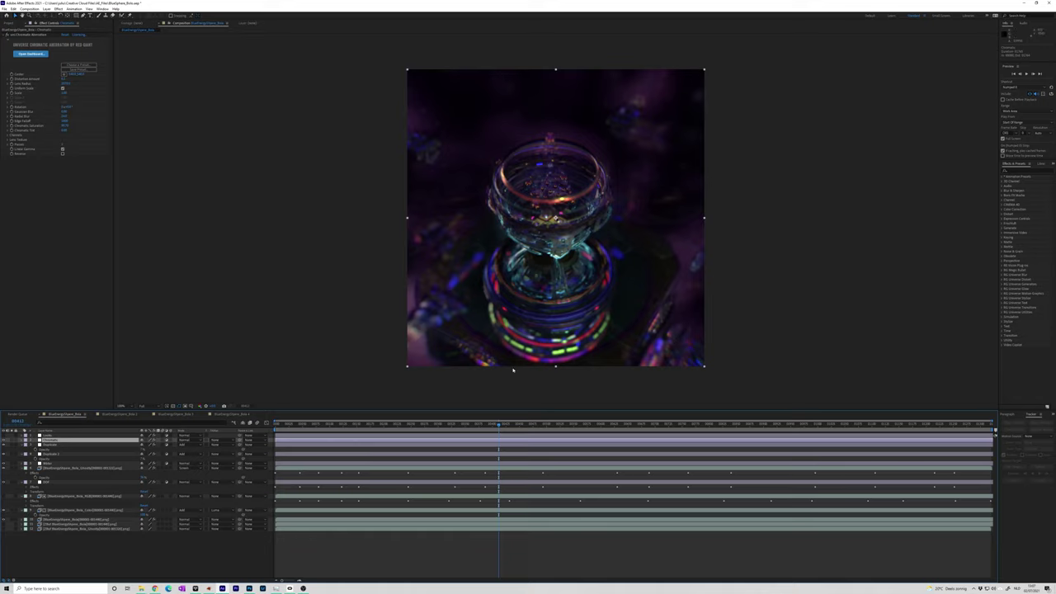
pyautogui.click(3, 441)
pyautogui.click(3, 442)
pyautogui.click(4, 442)
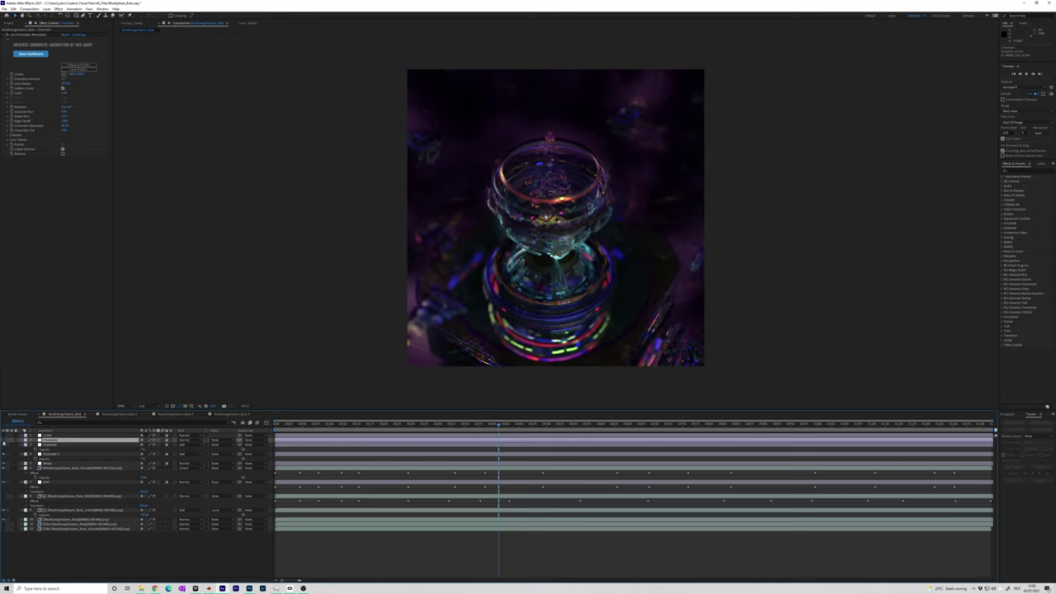
pyautogui.click(3, 443)
pyautogui.click(4, 442)
pyautogui.click(3, 442)
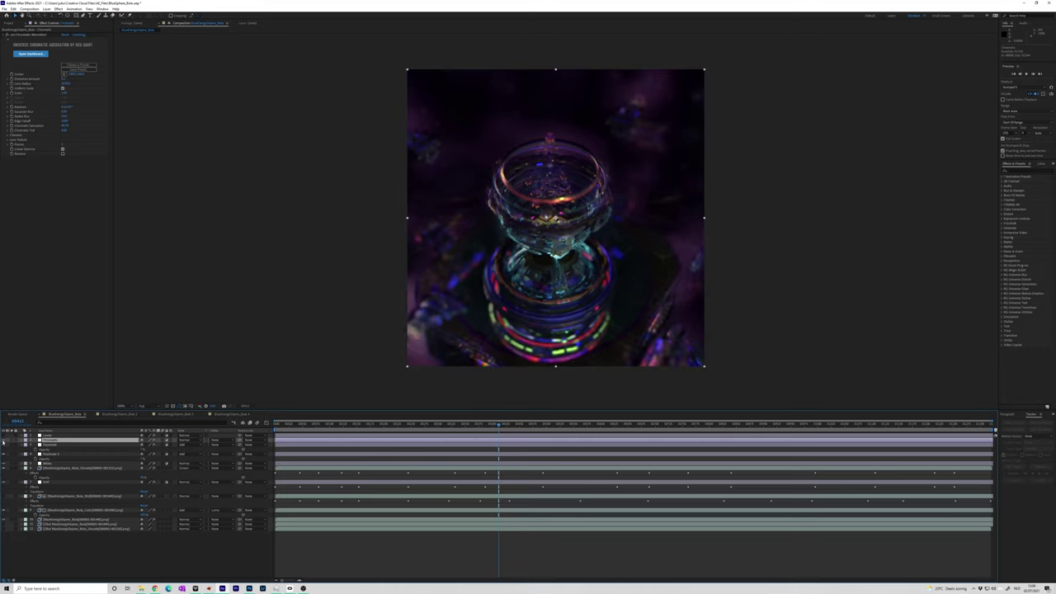
pyautogui.click(4, 443)
pyautogui.click(4, 440)
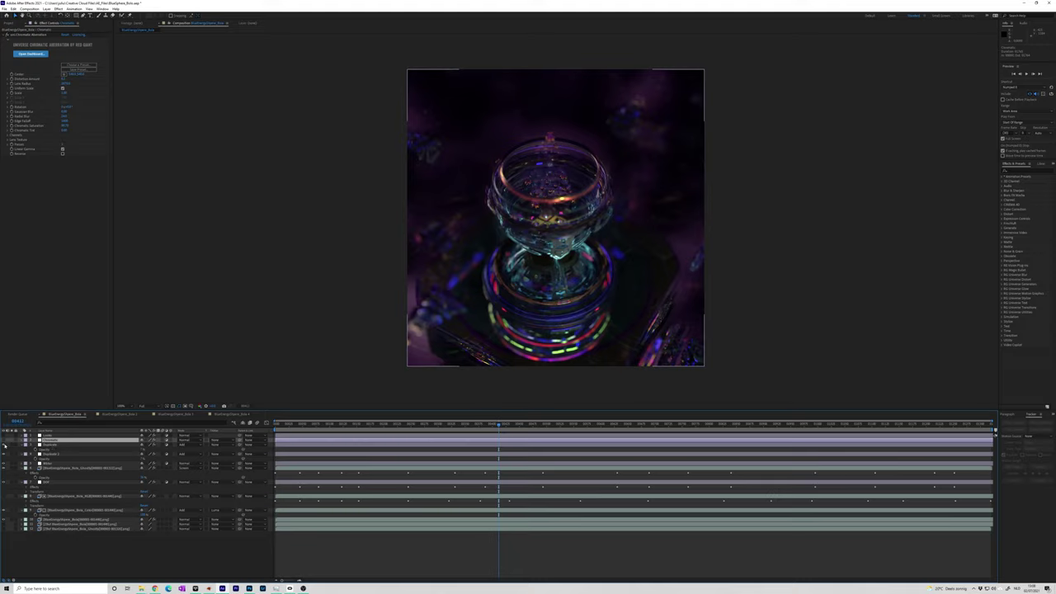
pyautogui.click(22, 446)
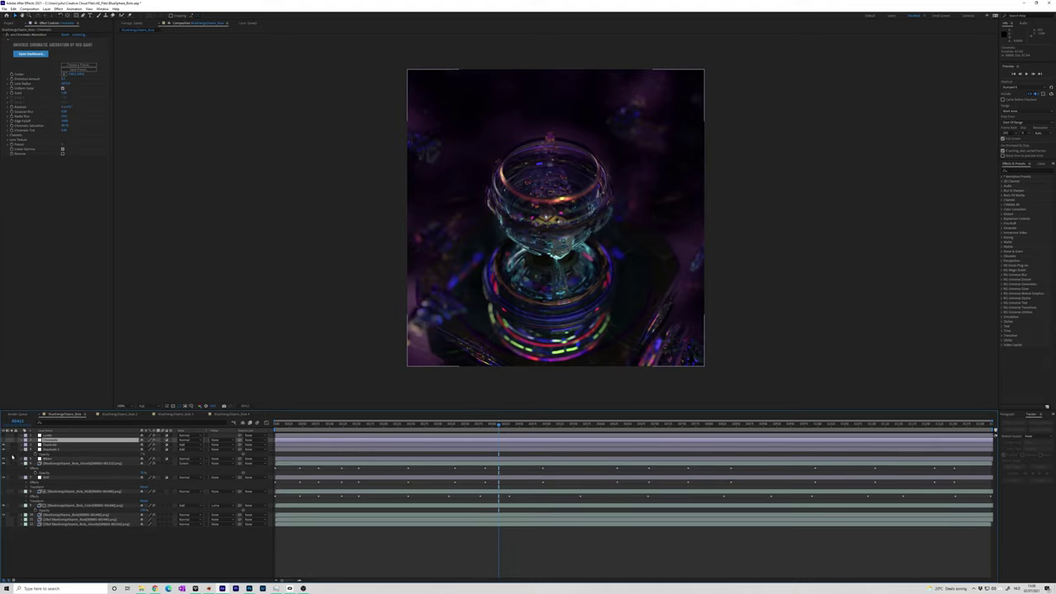
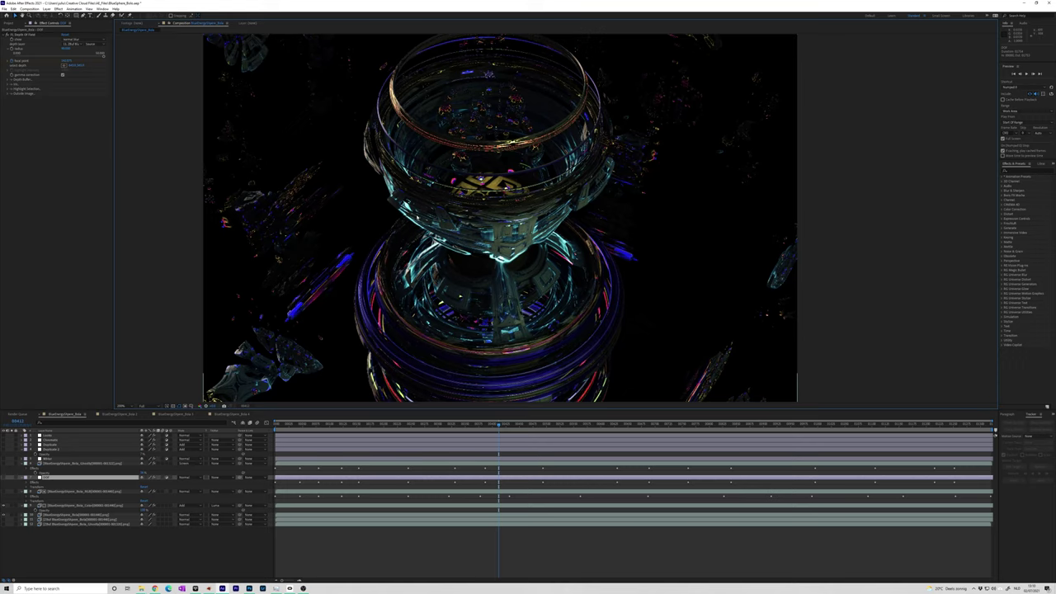
# - Turn on the DOF layer's visibility and bring the whole composition frame into view to see the depth blur
pyautogui.click(4, 479)
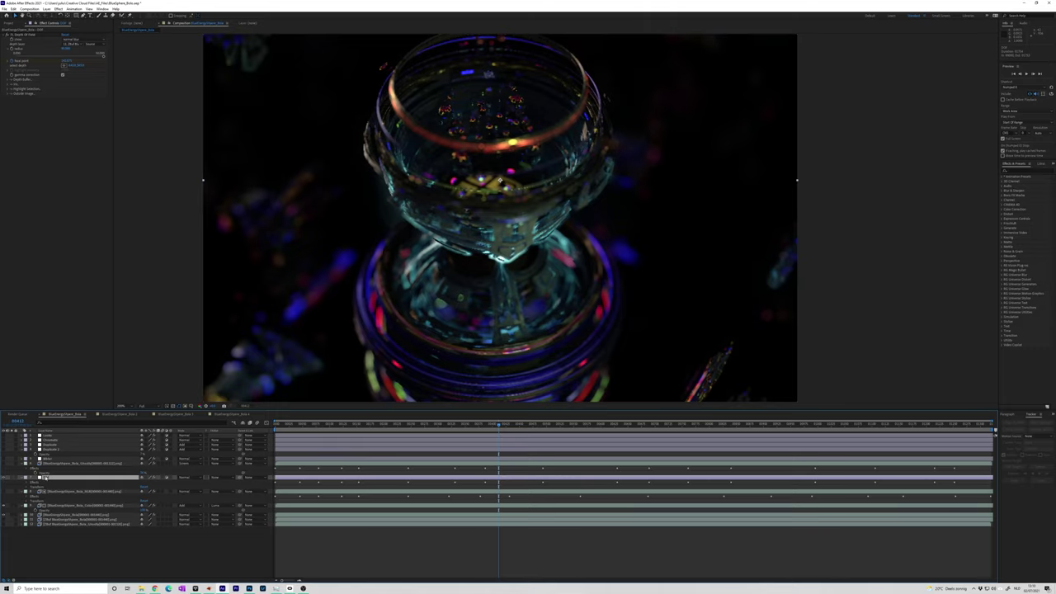
pyautogui.moveTo(481, 227); pyautogui.dragTo(555, 211, button='middle')
pyautogui.scroll(-1, 556, 212)
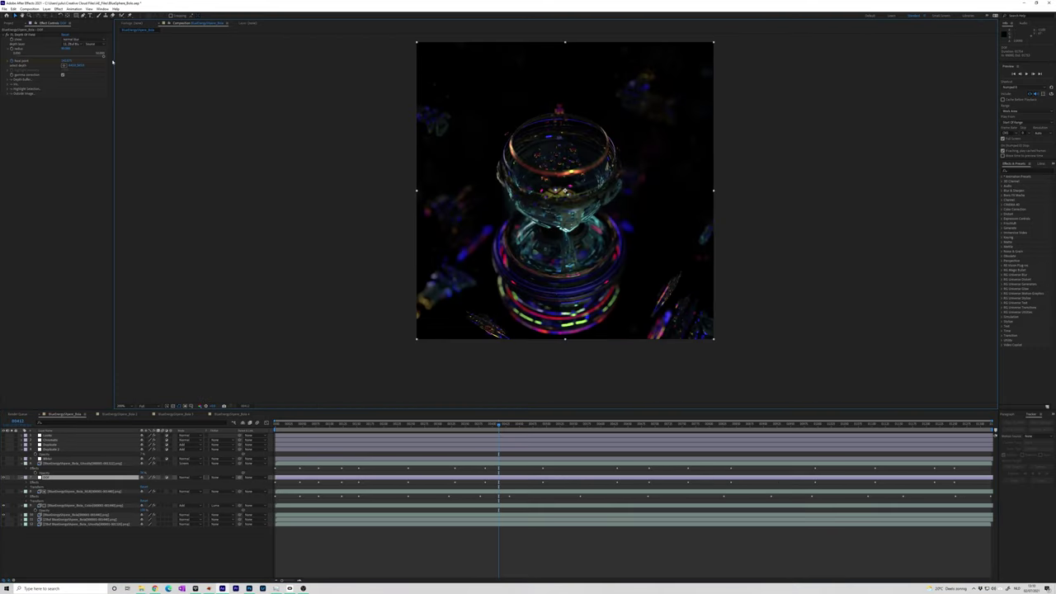
# - Check which layer the DOF layer's Depth of Field effect uses as its depth source, leaving the choice as it is
pyautogui.click(15, 37)
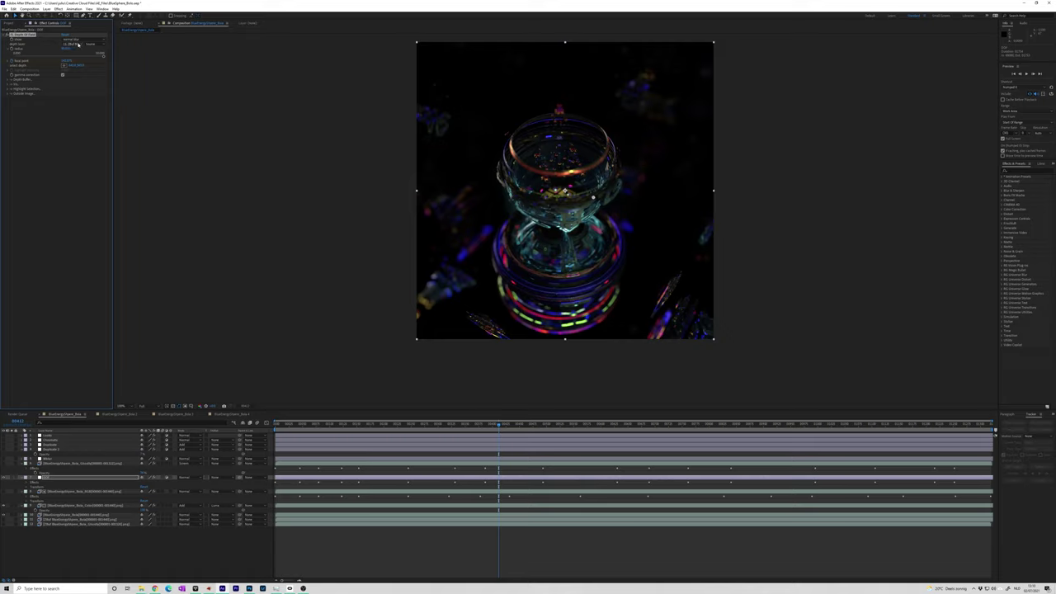
pyautogui.click(70, 44)
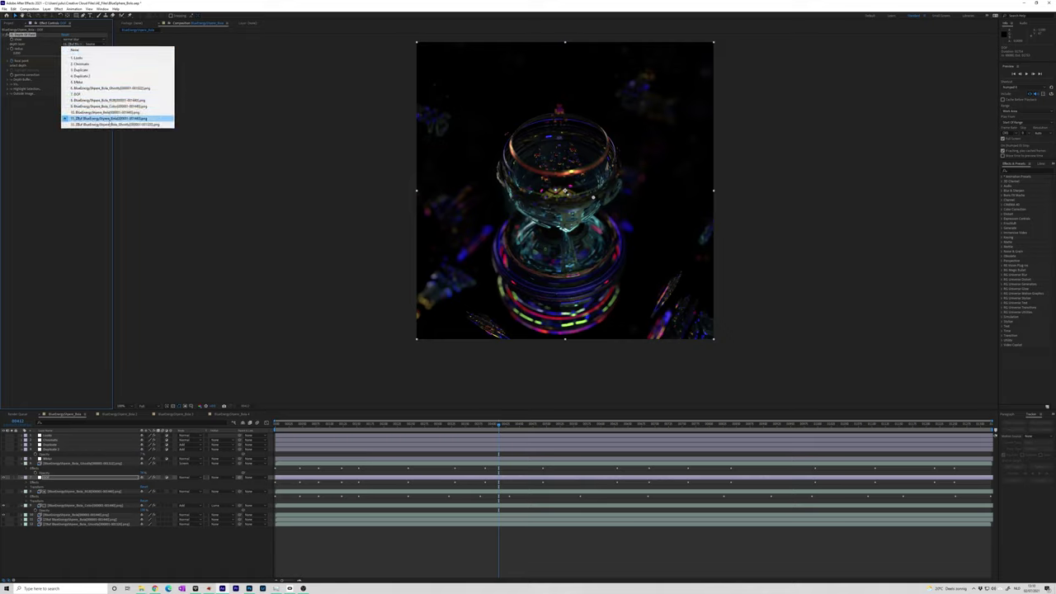
pyautogui.click(92, 242)
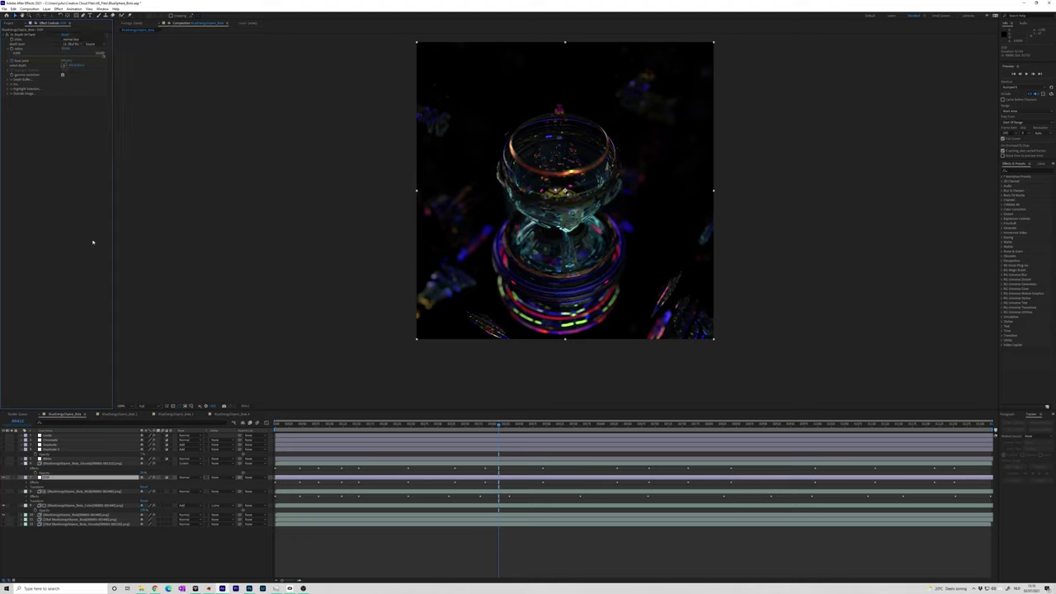
# - Show and solo the ZBuf Bots layer to examine its greyscale depth map, and turn its solo off
pyautogui.click(50, 520)
pyautogui.click(6, 520)
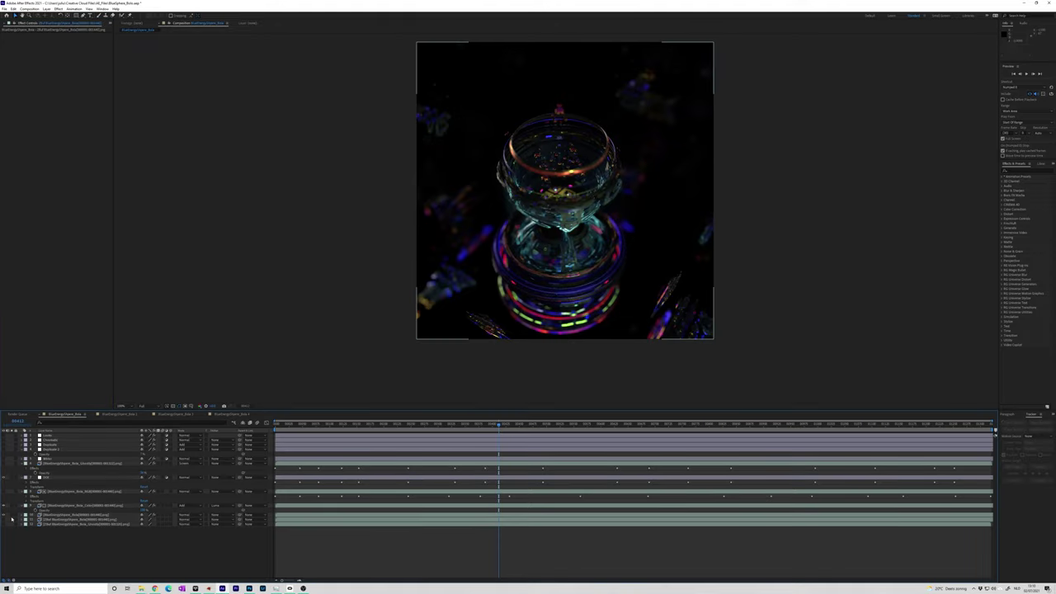
pyautogui.click(4, 520)
pyautogui.click(12, 520)
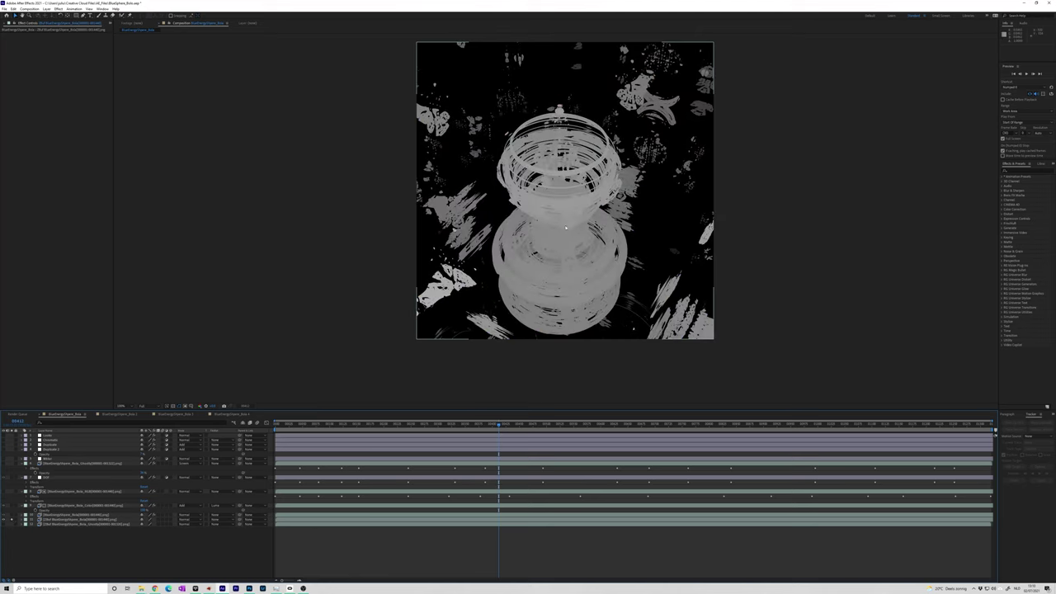
pyautogui.moveTo(544, 328); pyautogui.dragTo(535, 334, button='middle')
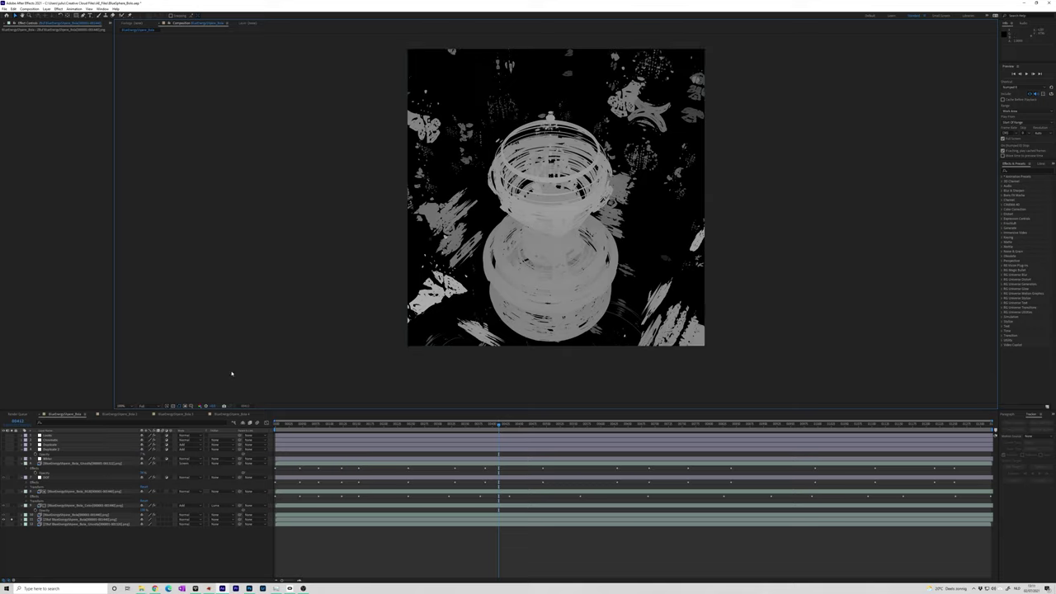
pyautogui.click(12, 520)
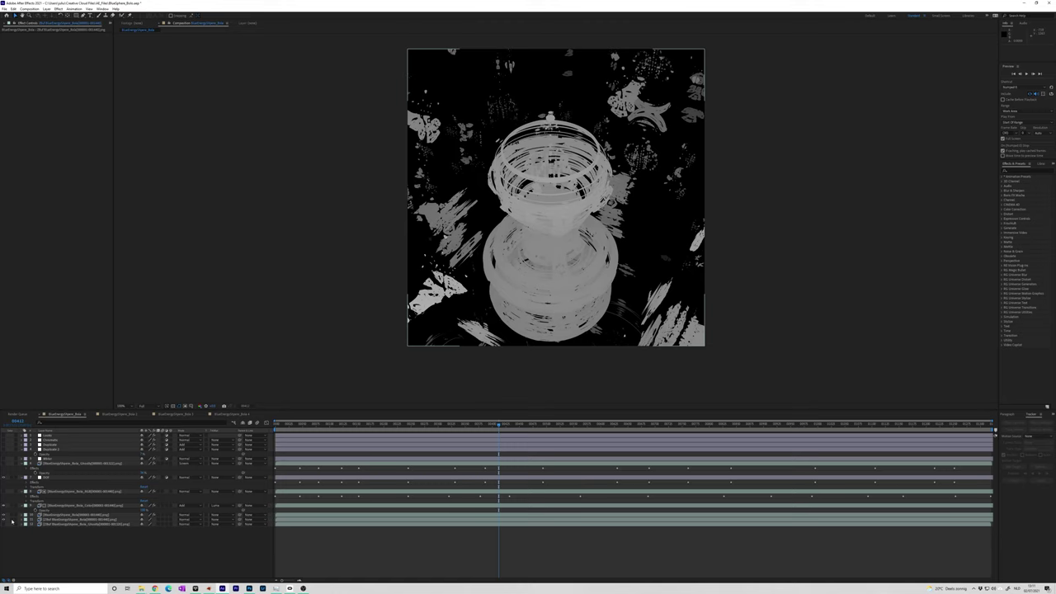
# - Try the depth picker of the DOF layer's Depth of Field effect on the image, and hide the DOF layer
pyautogui.click(66, 479)
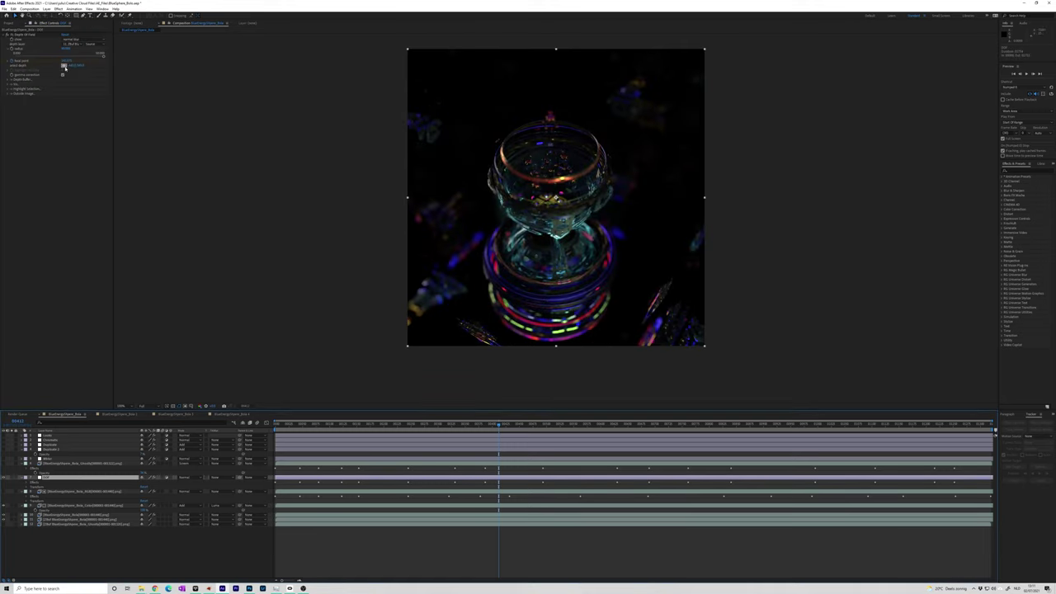
pyautogui.click(64, 65)
pyautogui.moveTo(188, 83); pyautogui.dragTo(467, 327)
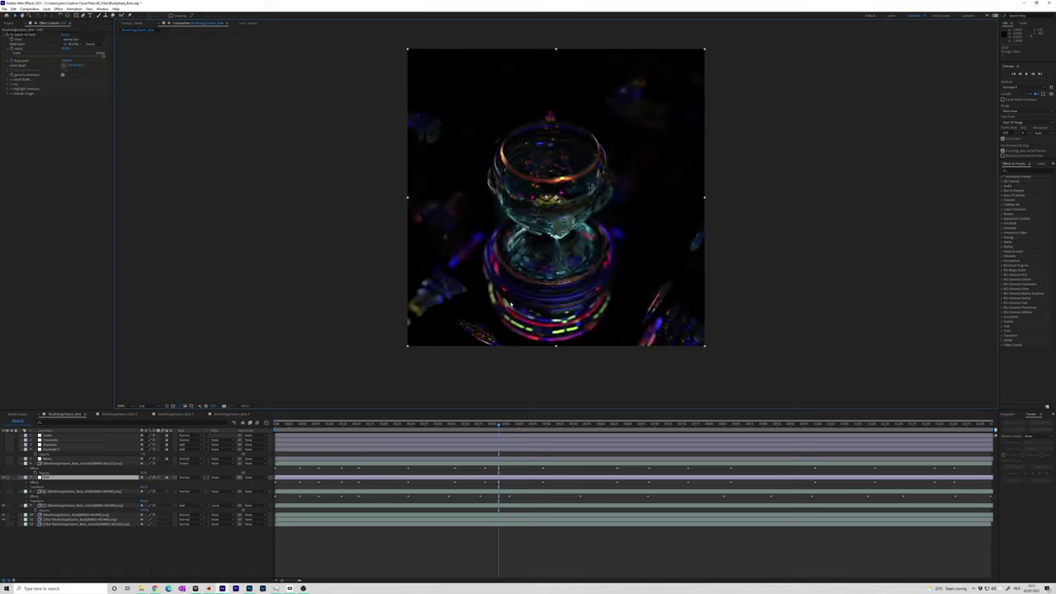
pyautogui.click(4, 478)
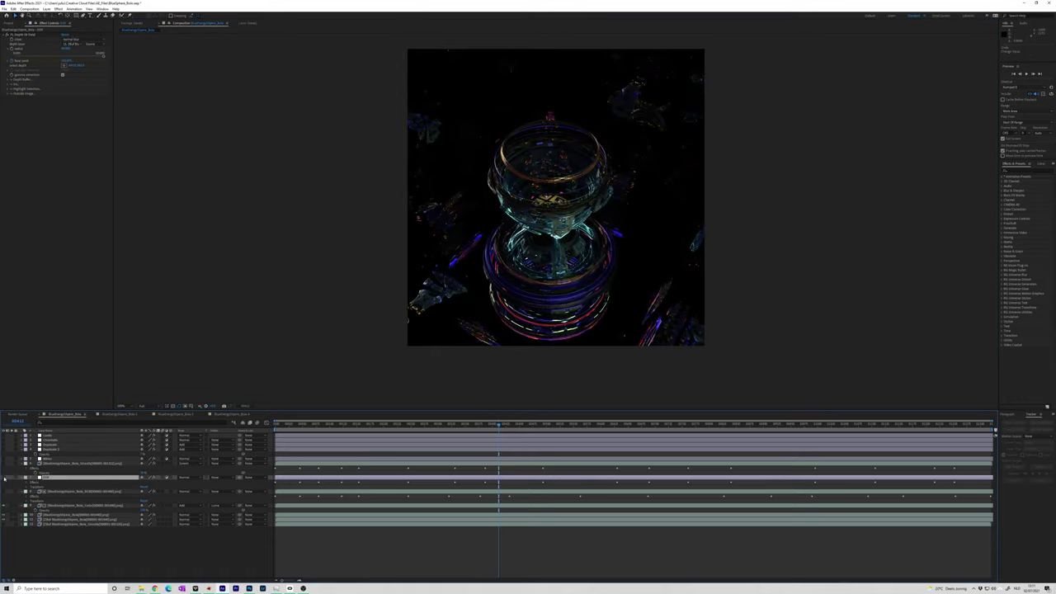
# - Hide the Color layer and examine the base render of the sphere up close
pyautogui.click(61, 506)
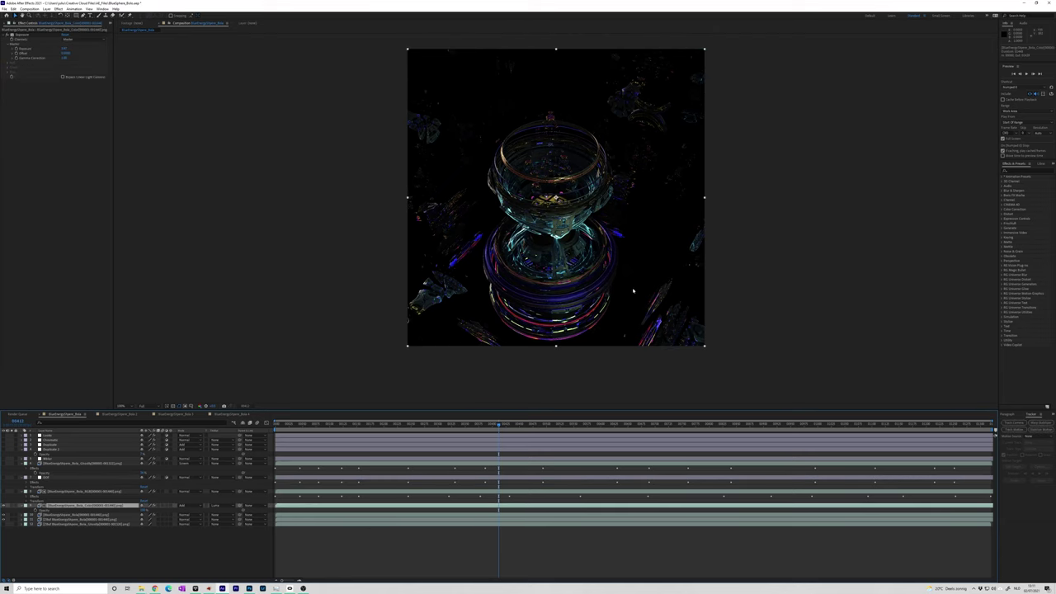
pyautogui.moveTo(594, 285); pyautogui.dragTo(566, 288, button='middle')
pyautogui.scroll(1, 555, 274)
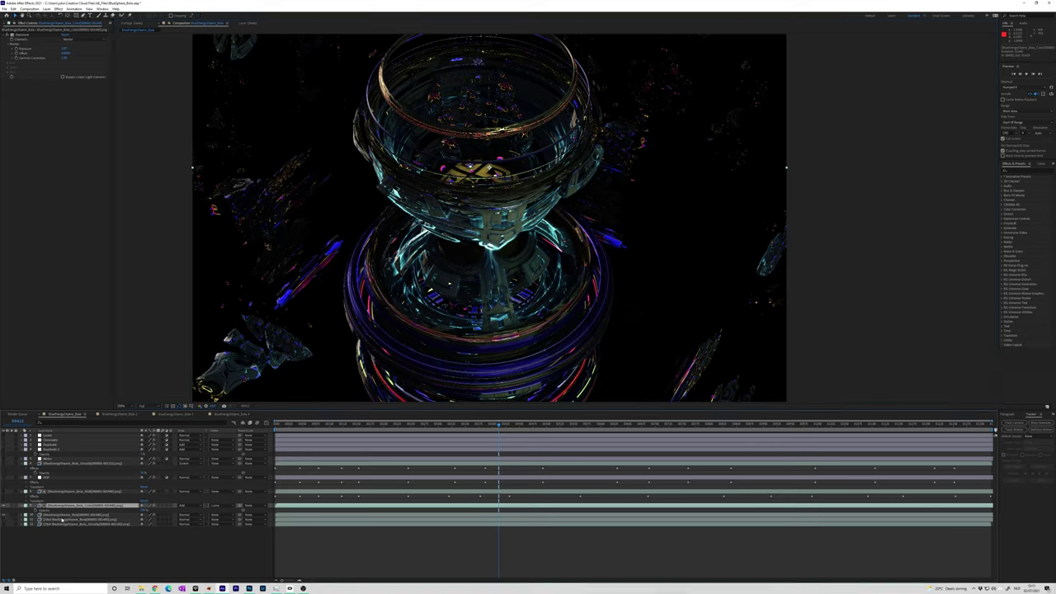
pyautogui.click(3, 506)
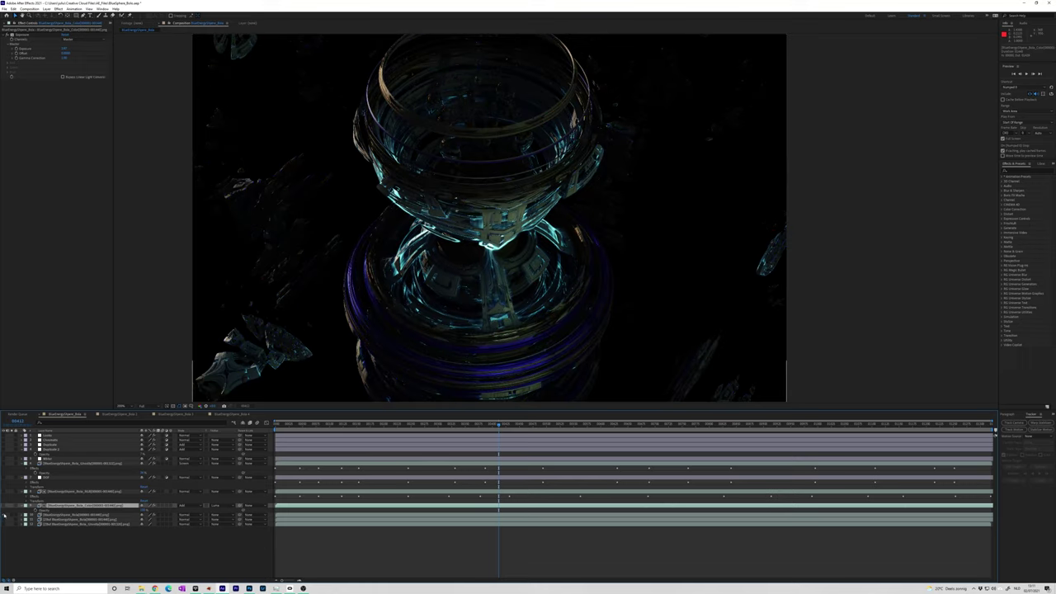
# - Toggle the Curves effect on the base render layer to compare its contrast, leaving the effect enabled
pyautogui.click(60, 516)
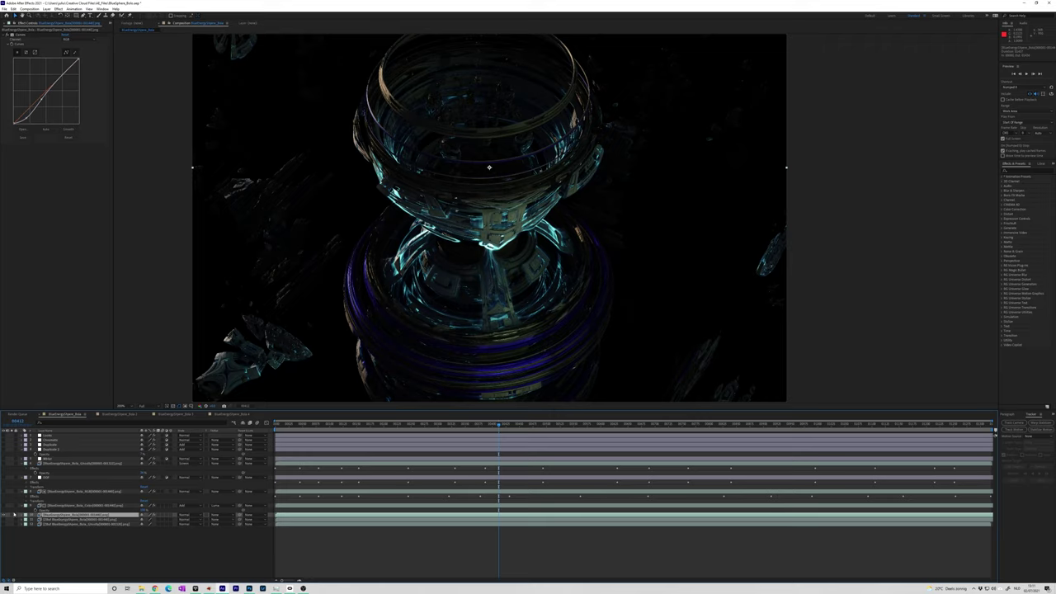
pyautogui.click(8, 35)
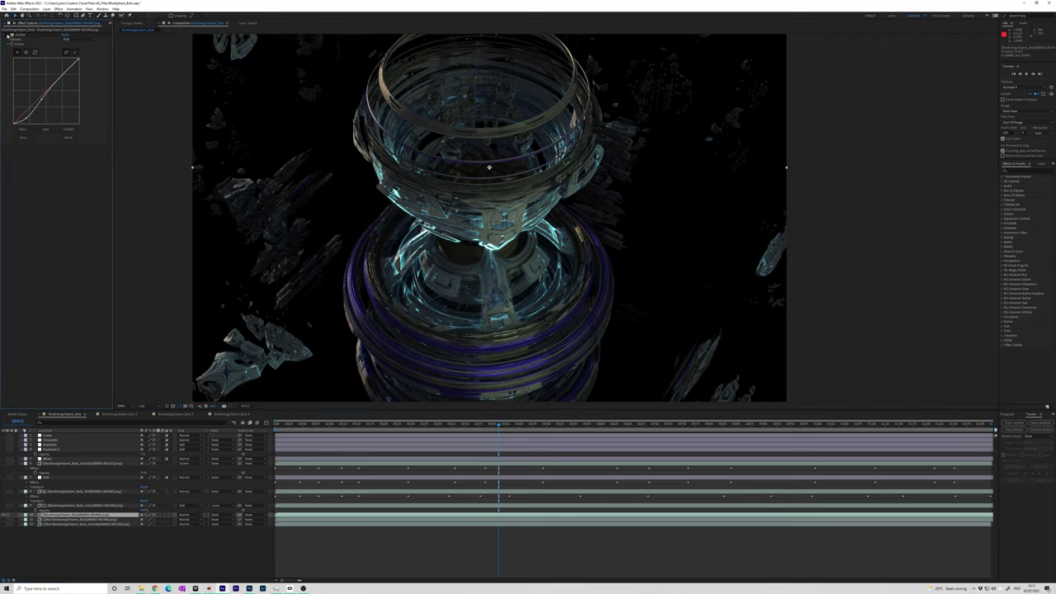
pyautogui.click(8, 36)
pyautogui.click(9, 36)
pyautogui.click(8, 35)
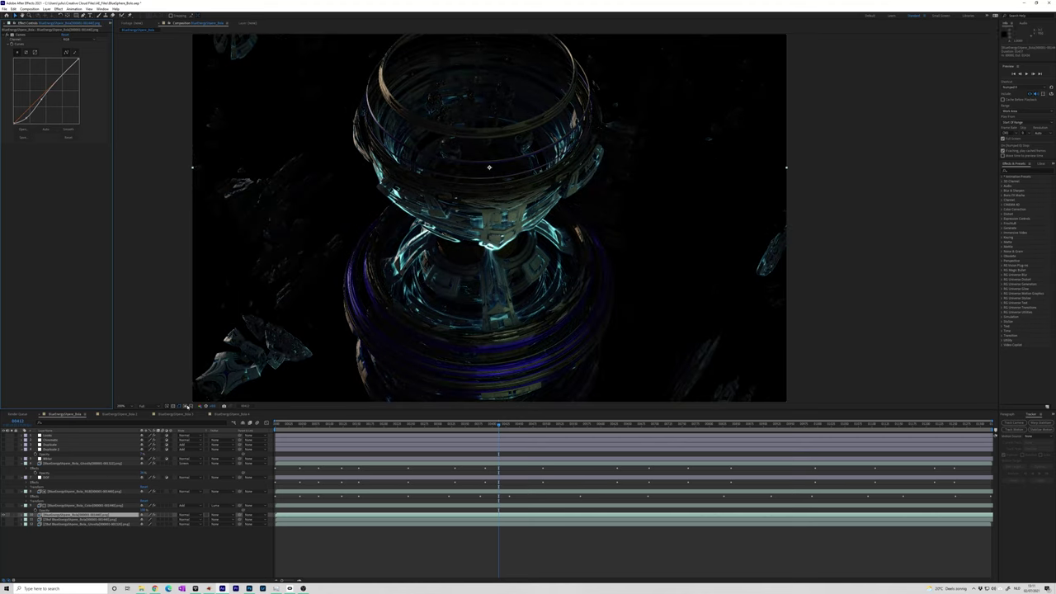
# - Show the RGB layer above the Color layer, try another Colorama Phase Shift, undo it and hide the layer again
pyautogui.click(51, 506)
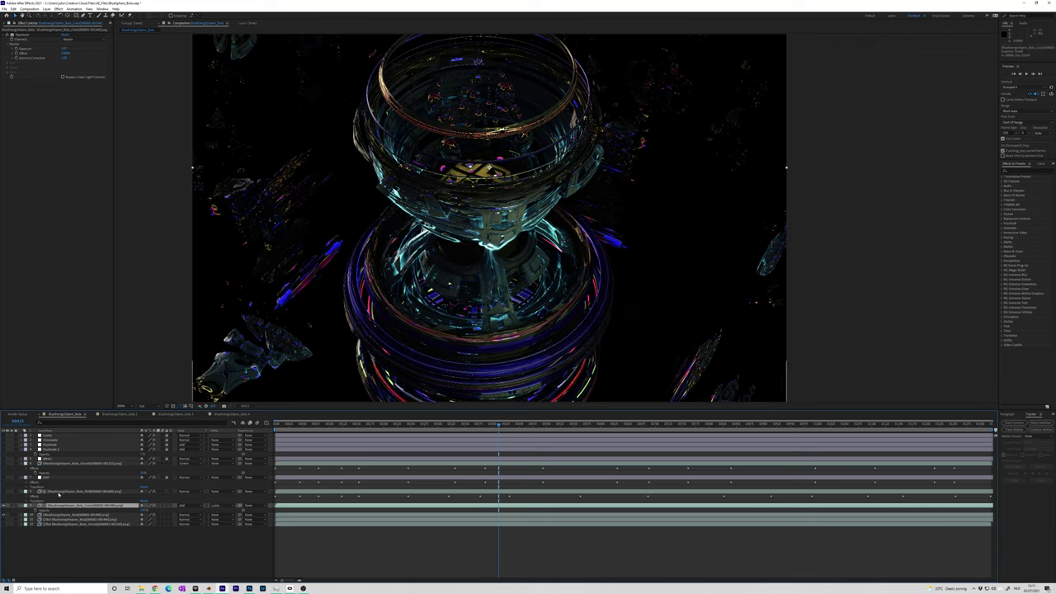
pyautogui.click(59, 492)
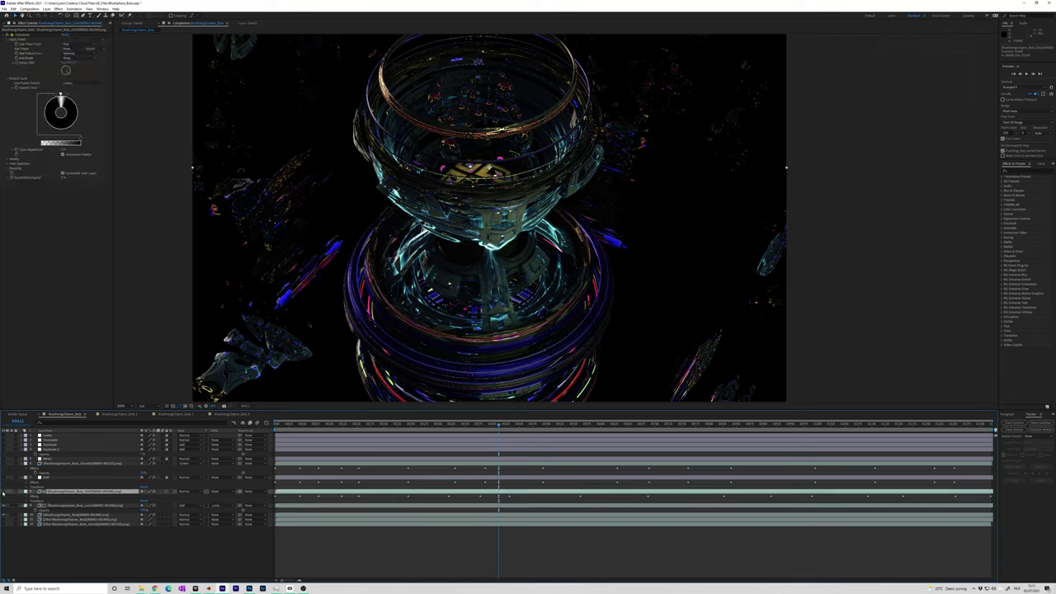
pyautogui.click(4, 493)
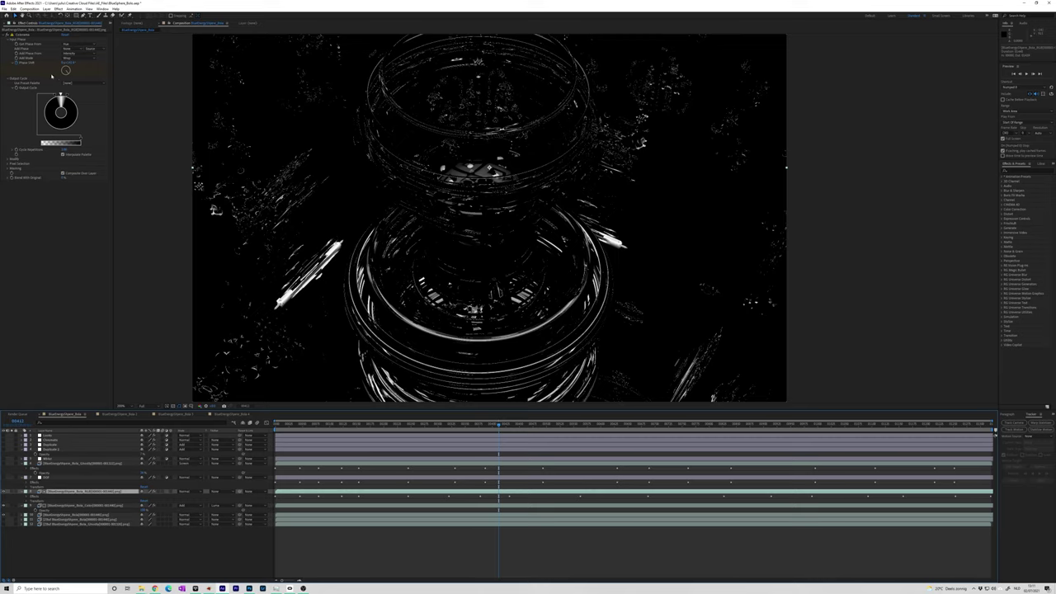
pyautogui.moveTo(65, 70)
pyautogui.mouseDown()
pyautogui.moveTo(76, 59)
pyautogui.moveTo(72, 75)
pyautogui.mouseUp()
pyautogui.hotkey('ctrl', 'z')
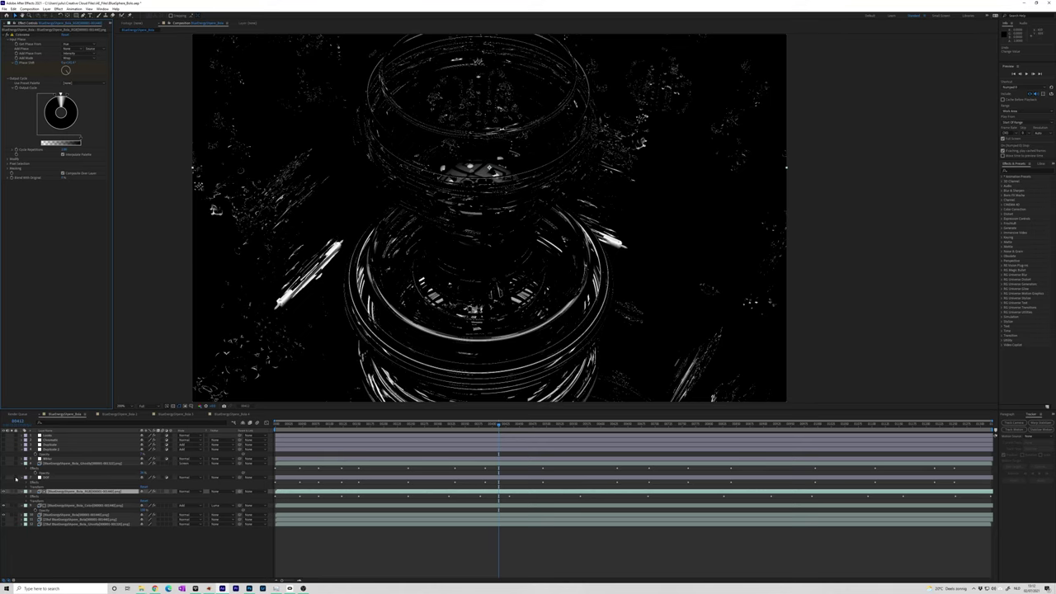
pyautogui.click(4, 492)
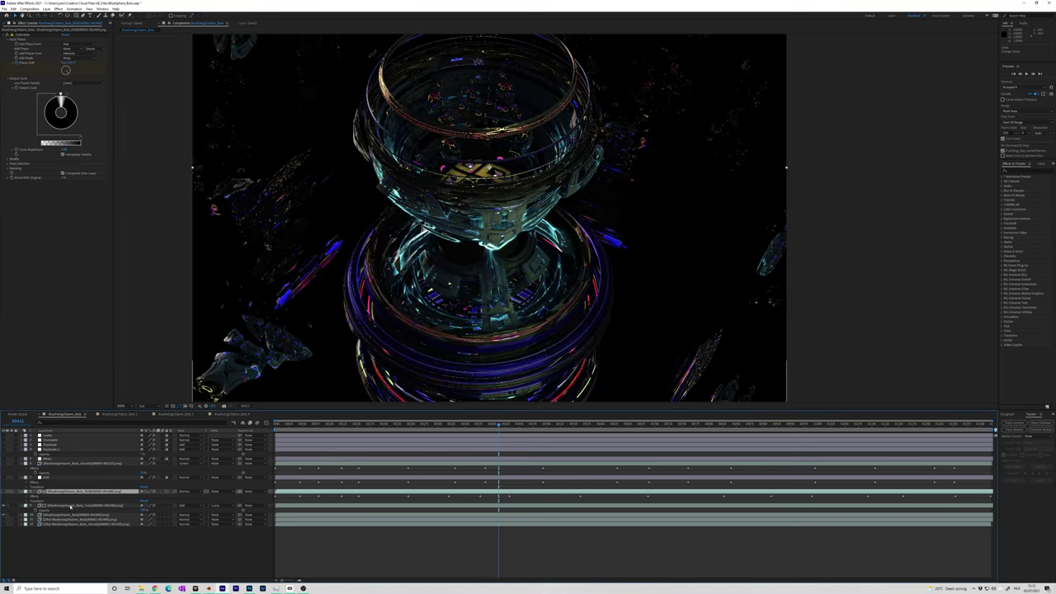
# - Toggle the Color layer's visibility to compare its colour highlights with the base render, leaving it visible
pyautogui.click(3, 507)
pyautogui.click(3, 506)
pyautogui.click(4, 506)
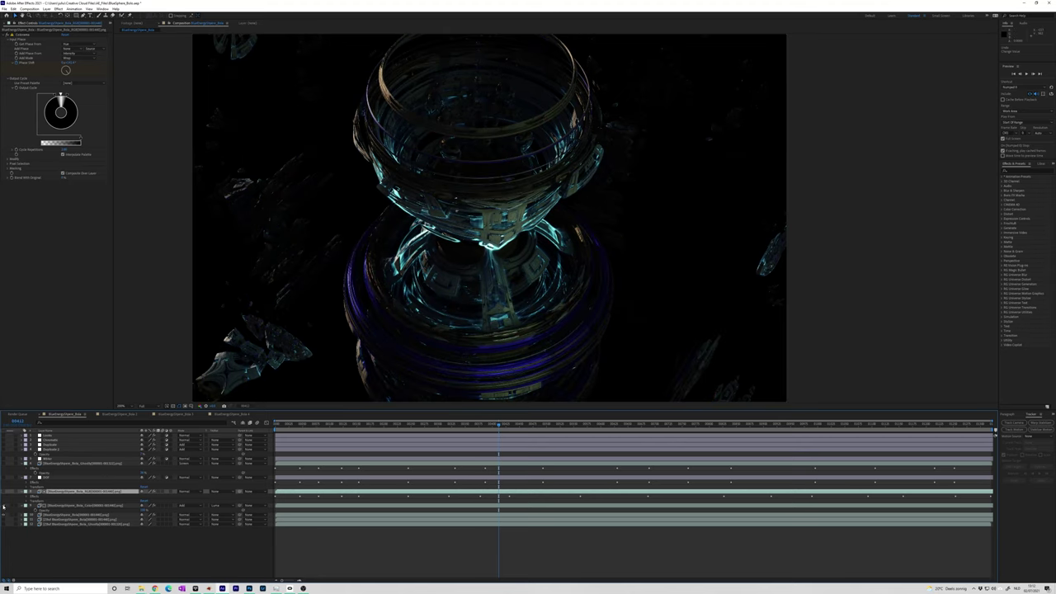
pyautogui.click(3, 506)
# - Set the Color layer to No Track Matte and solo it to examine its full colours
pyautogui.click(103, 506)
pyautogui.click(208, 515)
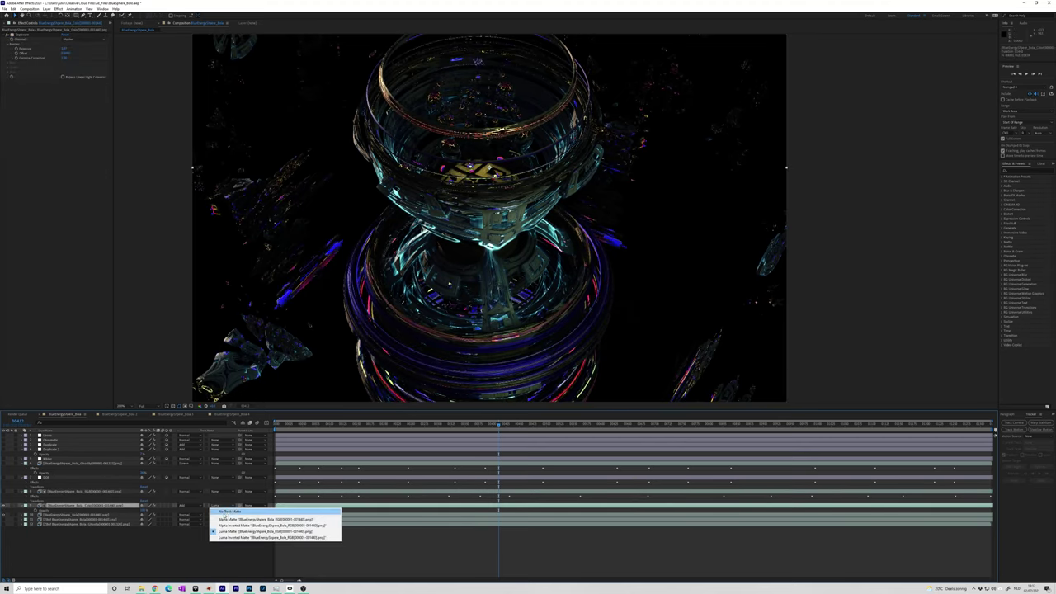
pyautogui.click(229, 518)
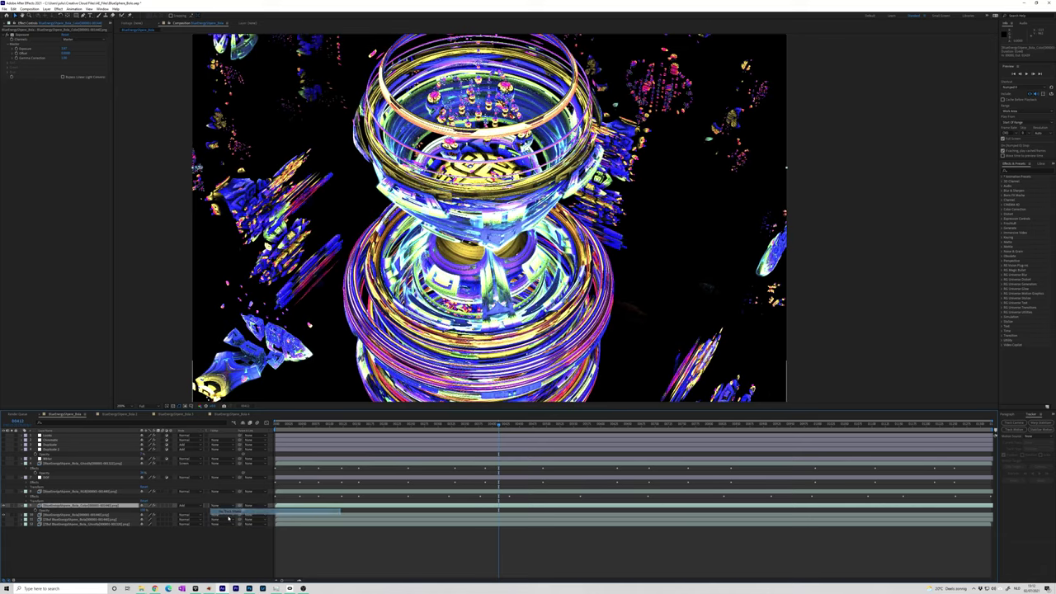
pyautogui.click(12, 506)
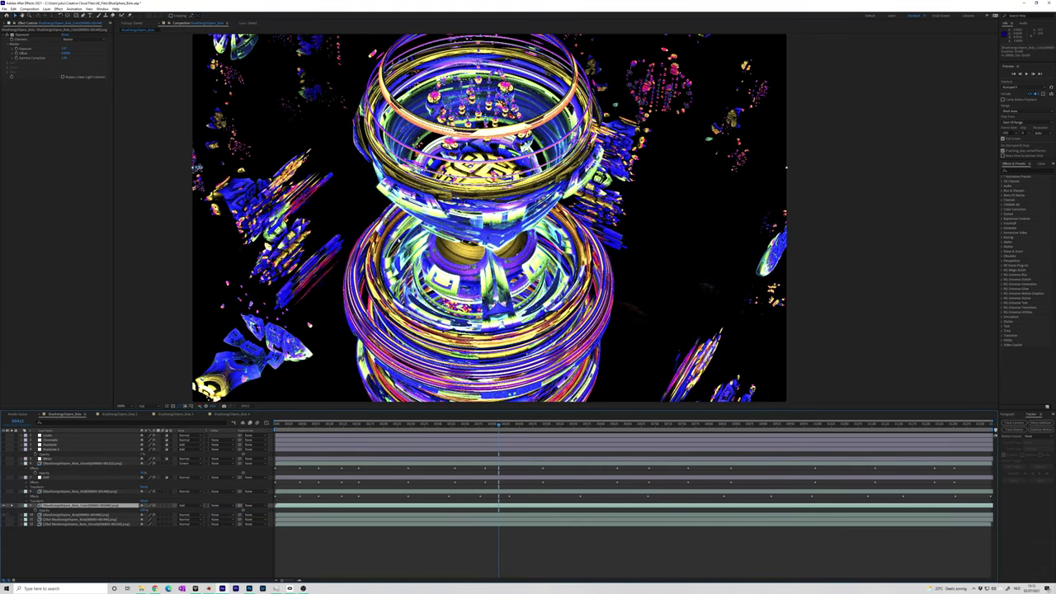
pyautogui.moveTo(486, 122); pyautogui.dragTo(556, 71, button='middle')
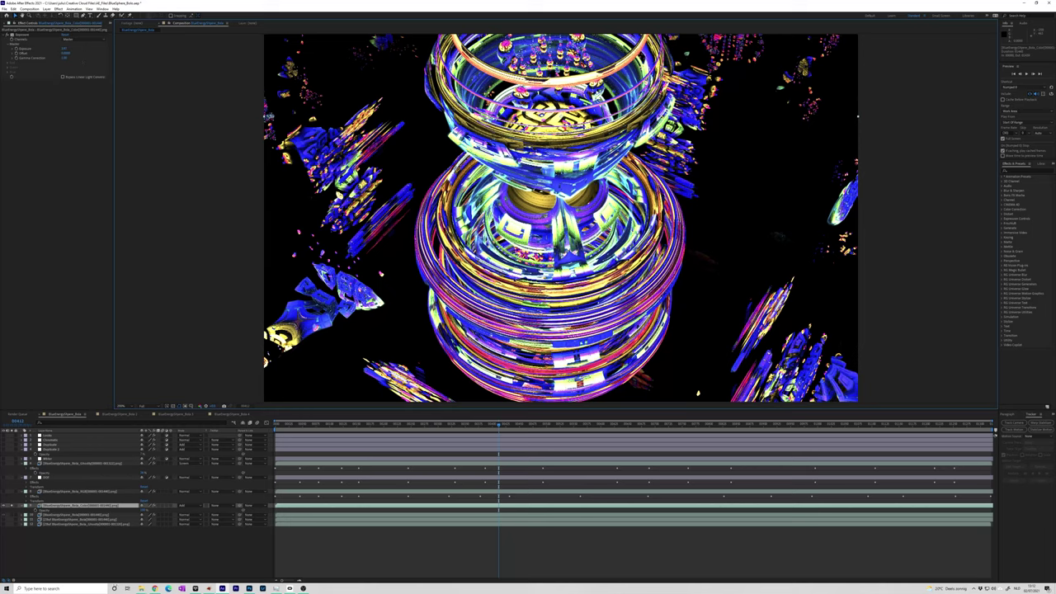
# - Try another value in the Color layer's Exposure effect and undo it, and lower and reset the viewer's preview exposure
pyautogui.click(18, 34)
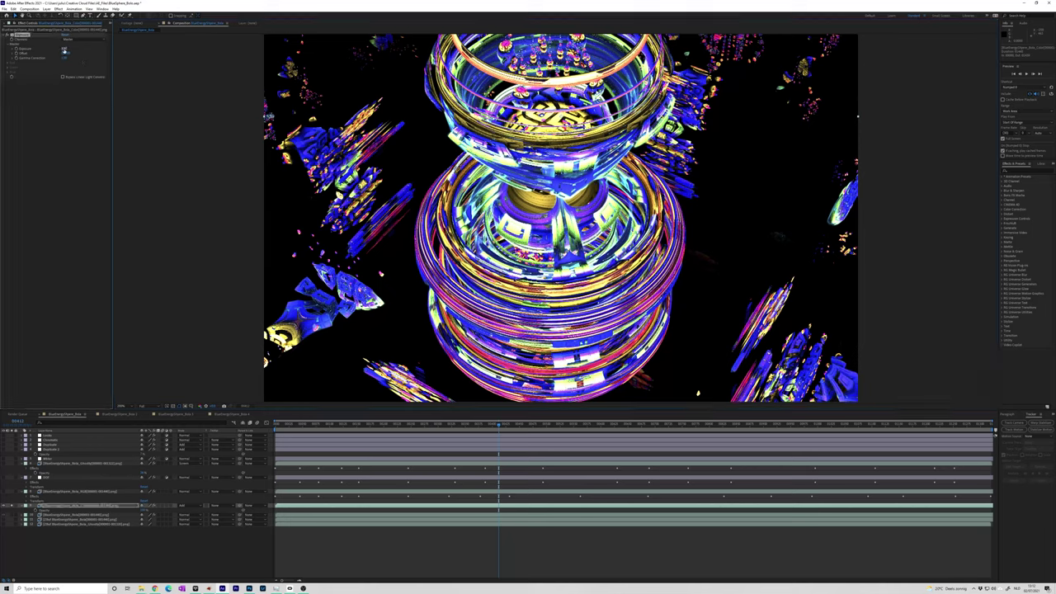
pyautogui.moveTo(65, 49); pyautogui.dragTo(116, 59)
pyautogui.hotkey('ctrl', 'z')
pyautogui.click(211, 408)
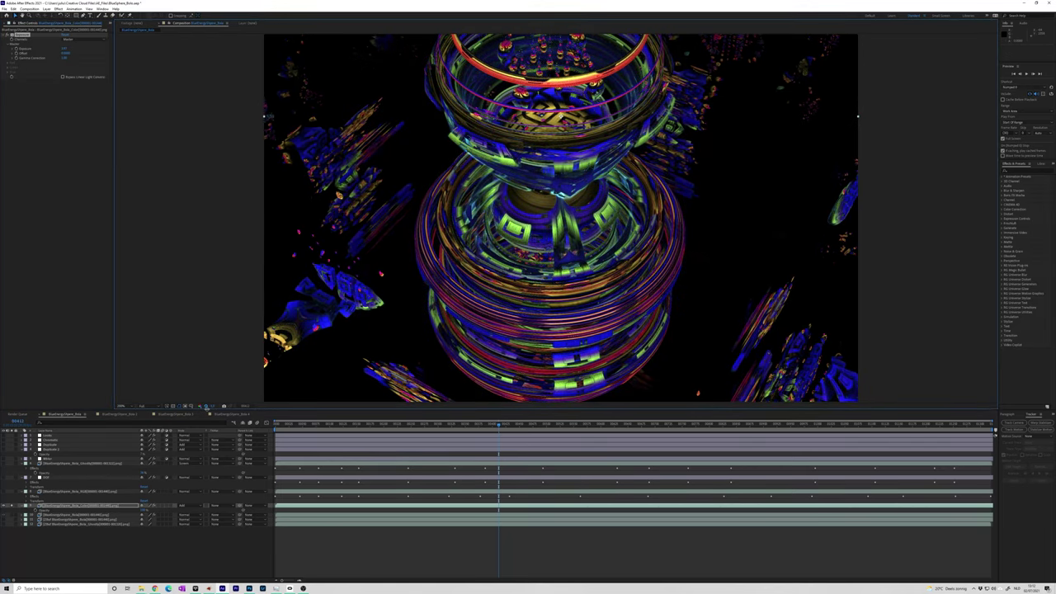
pyautogui.click(206, 408)
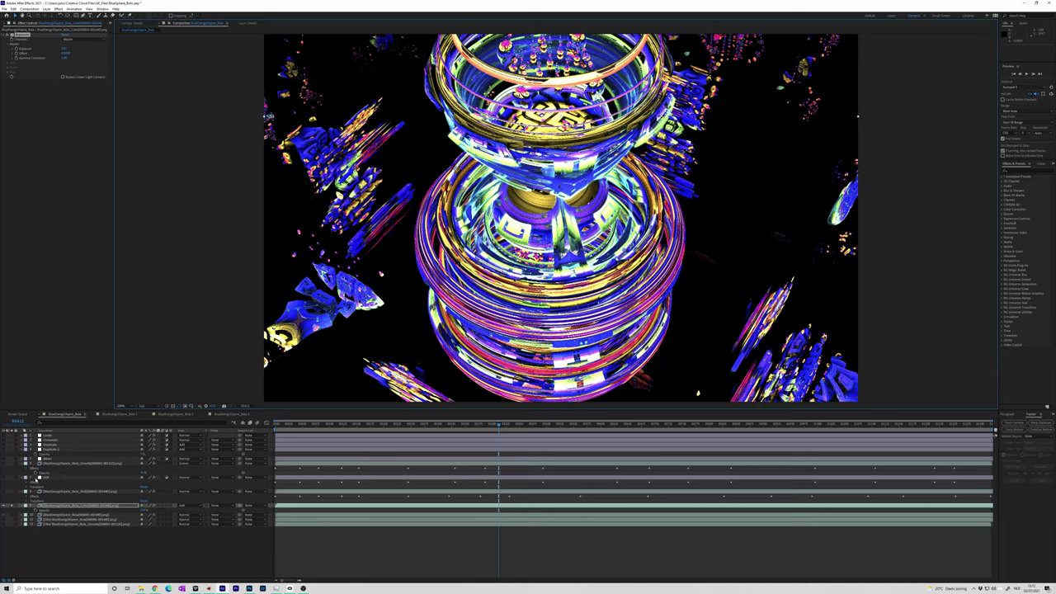
# - Set the Color layer's track matte back to Luma Matte from the RGB layer
pyautogui.click(221, 505)
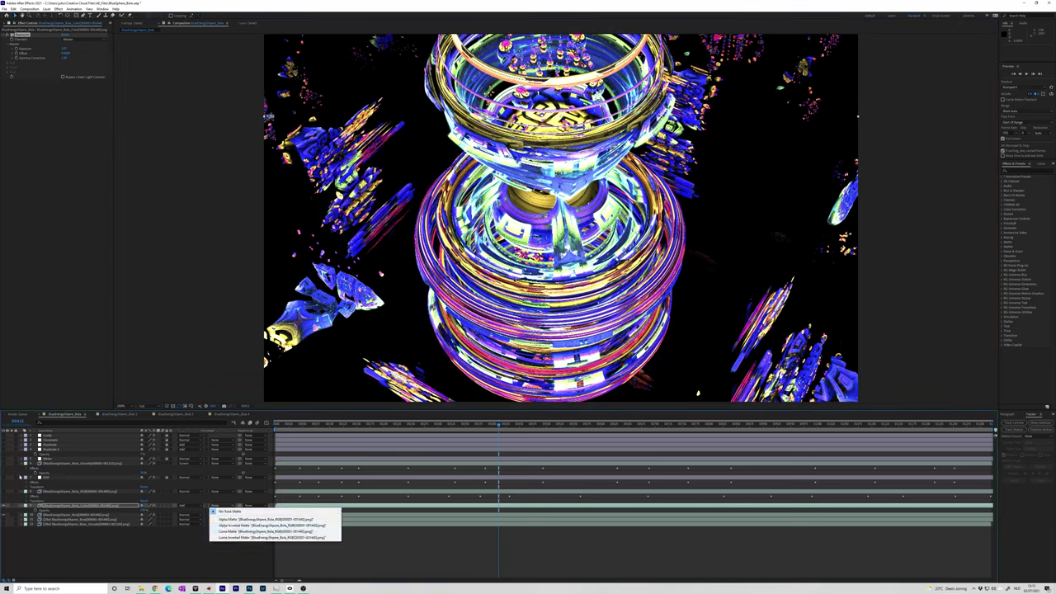
pyautogui.click(8, 493)
pyautogui.click(3, 492)
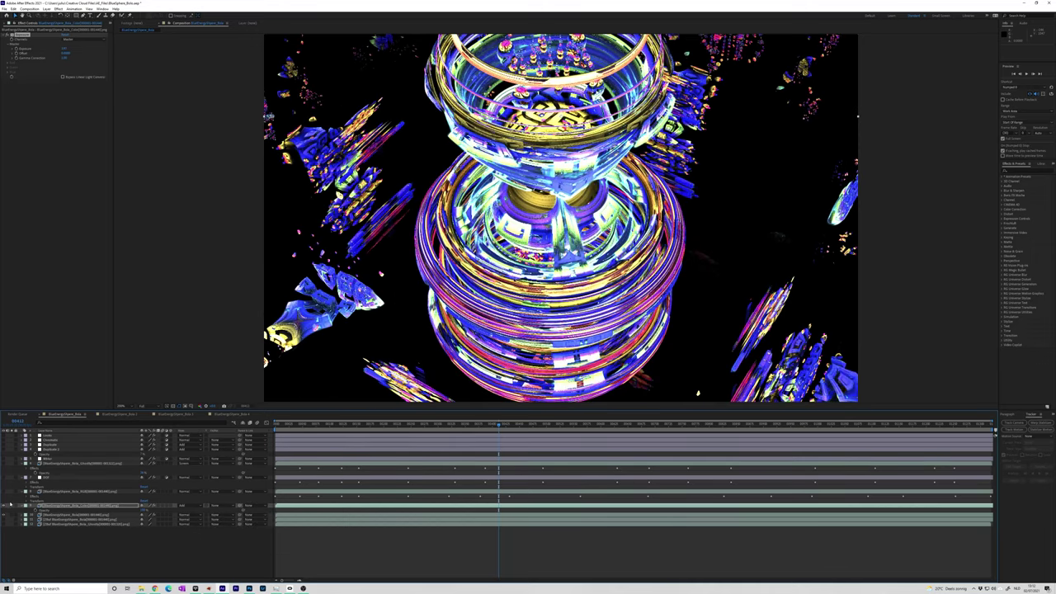
pyautogui.click(217, 505)
pyautogui.click(221, 532)
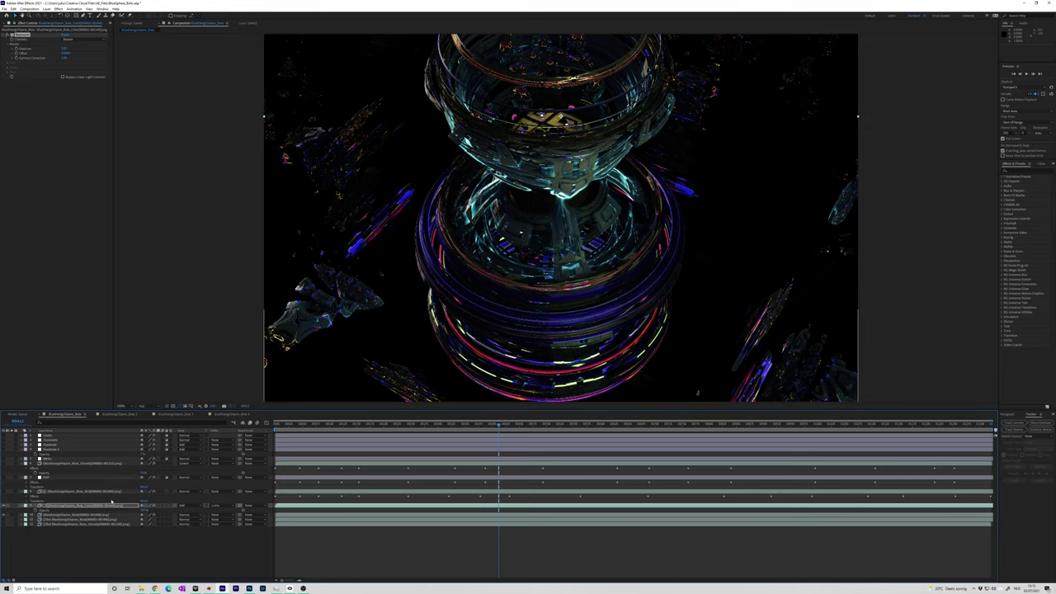
# - Try other Phase Shift angles in the RGB layer's Colorama effect to see how the luma matte moves the colours
pyautogui.click(66, 492)
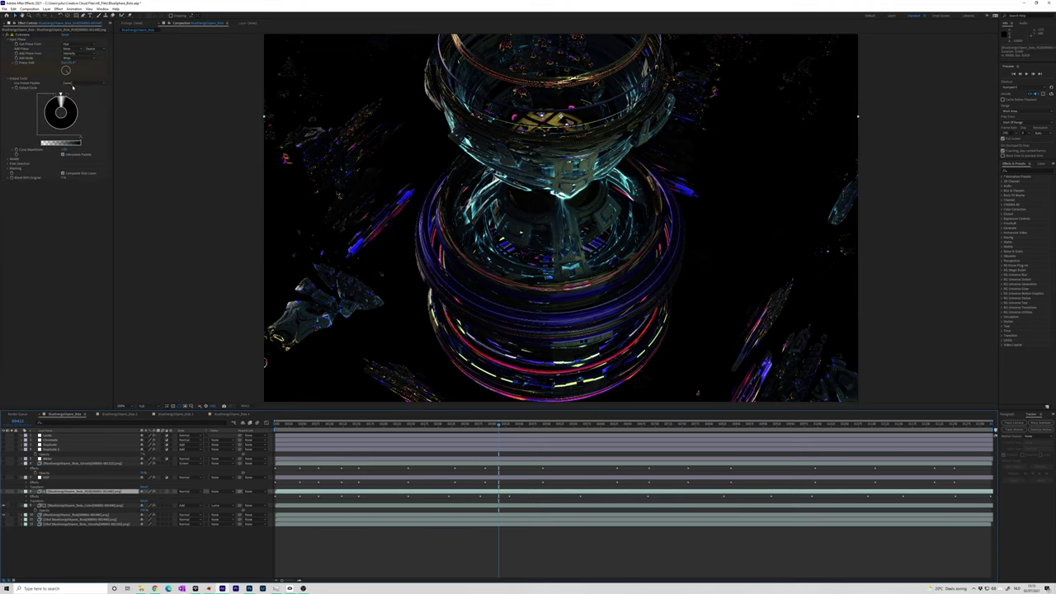
pyautogui.click(71, 71)
pyautogui.moveTo(73, 72); pyautogui.dragTo(67, 72)
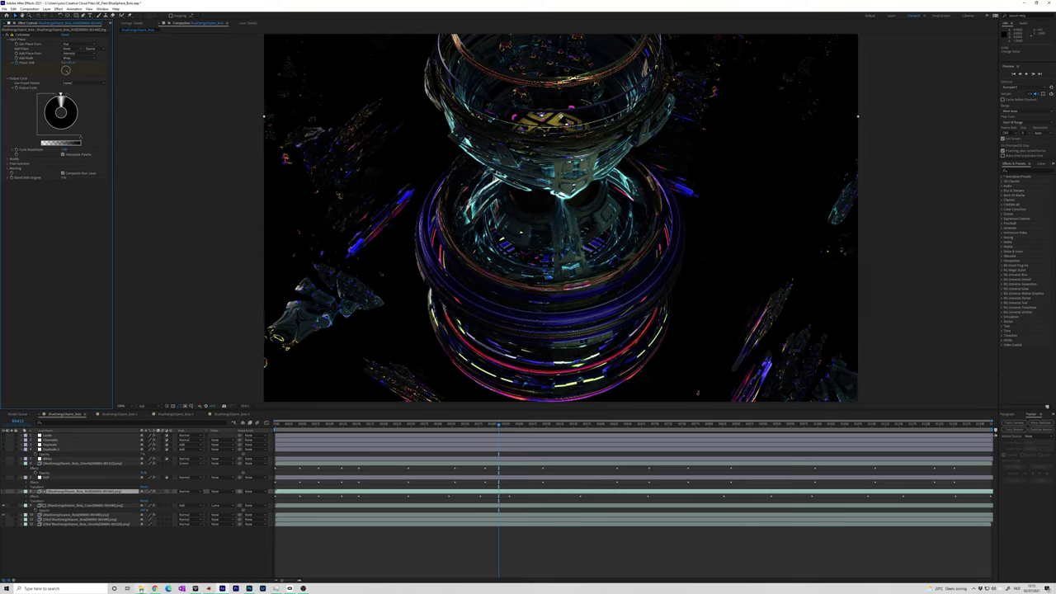
# - Play the FastAssembly video from the OneDrive folder, close it and return to the After Effects composition
pyautogui.click(190, 561)
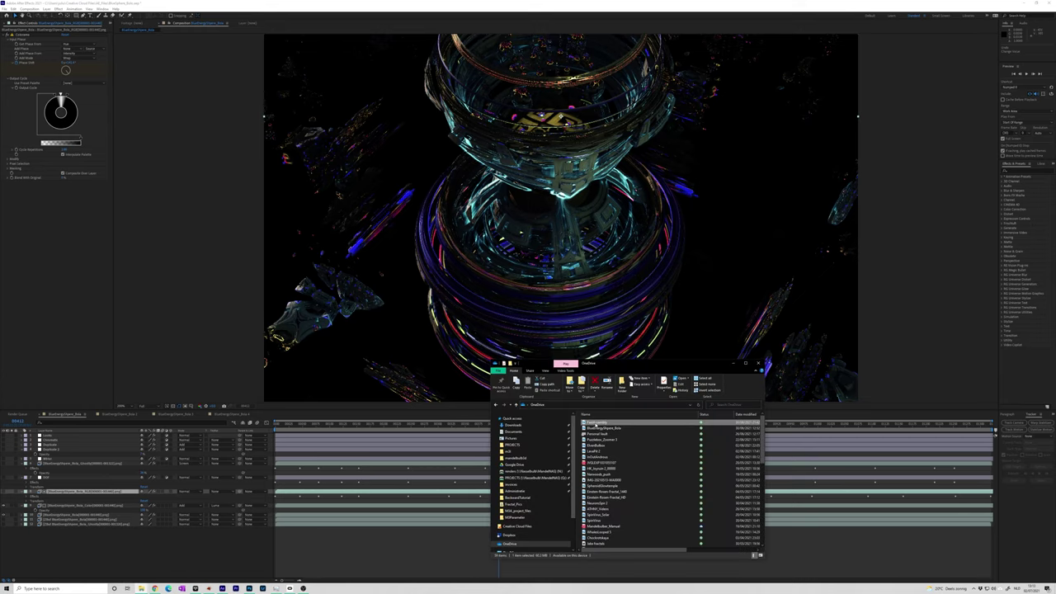
pyautogui.doubleClick(597, 422)
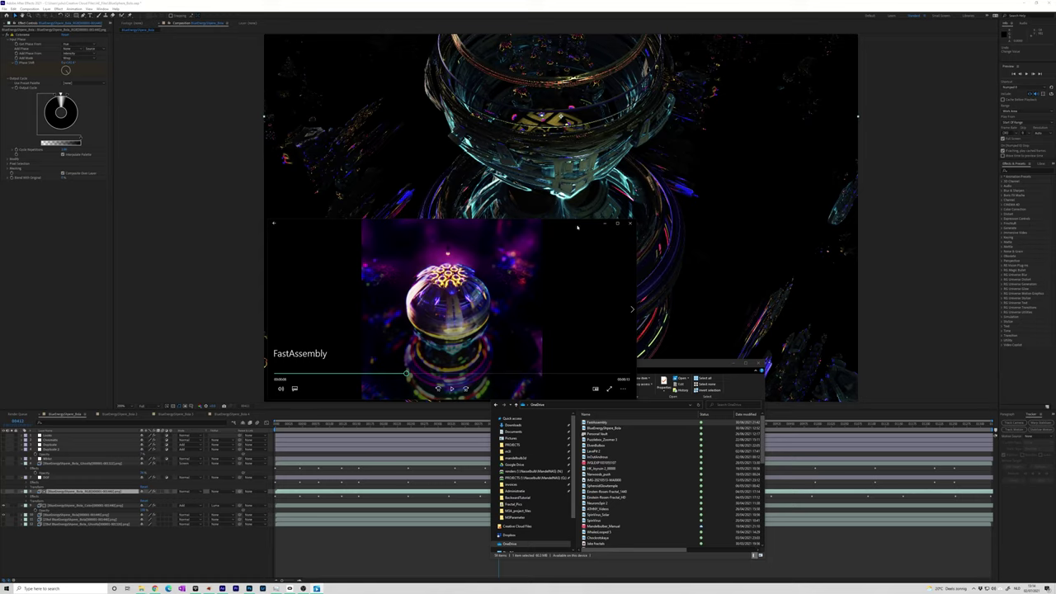
pyautogui.click(631, 223)
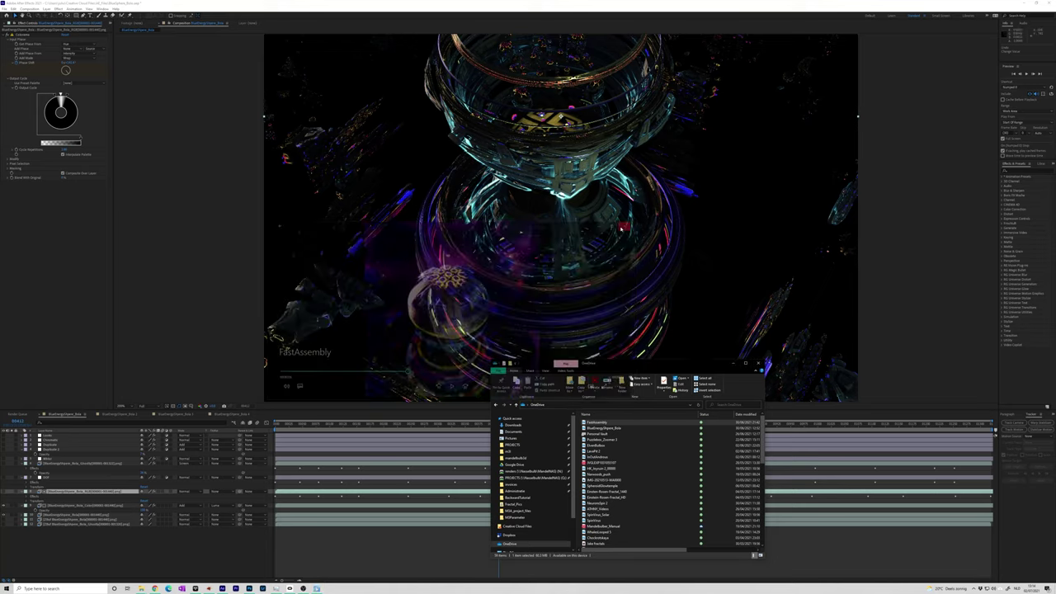
pyautogui.click(159, 545)
pyautogui.click(159, 544)
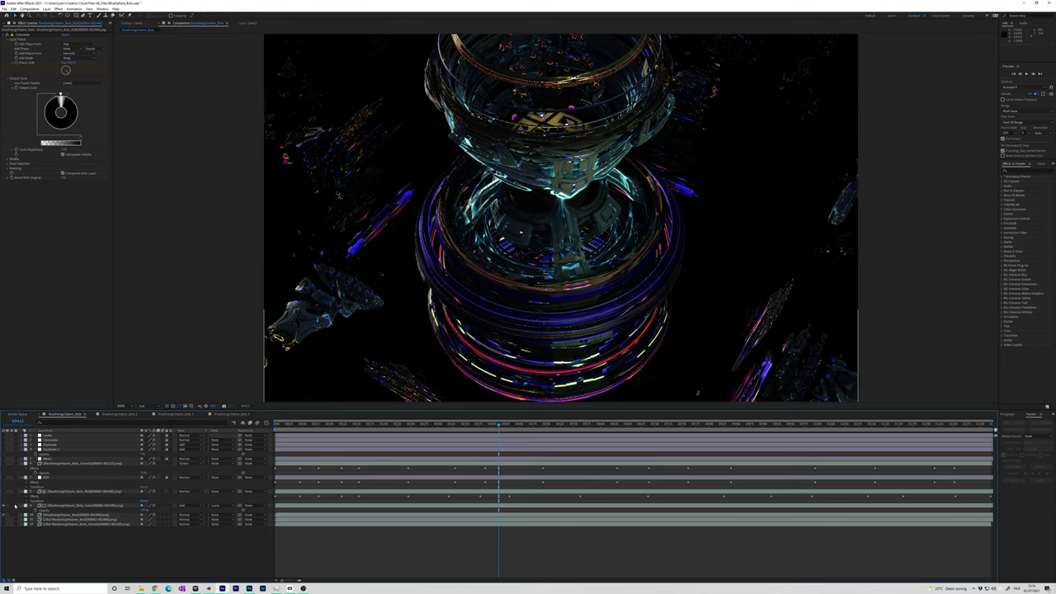
# - Solo the Color layer and scrub through the timeline to examine how its matted colour highlights move
pyautogui.click(11, 506)
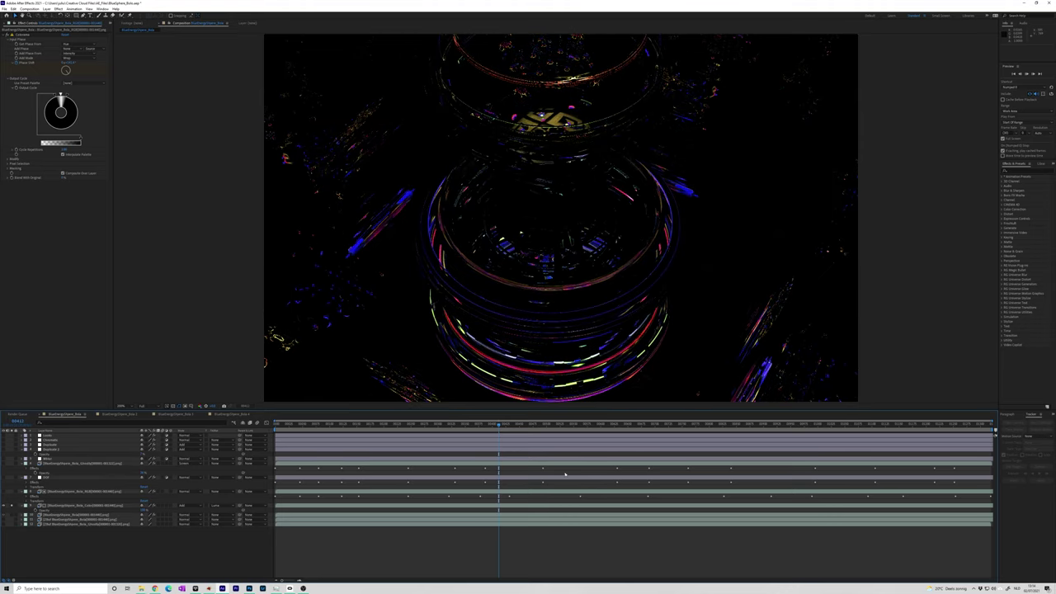
pyautogui.click(533, 426)
pyautogui.moveTo(532, 426); pyautogui.dragTo(396, 425)
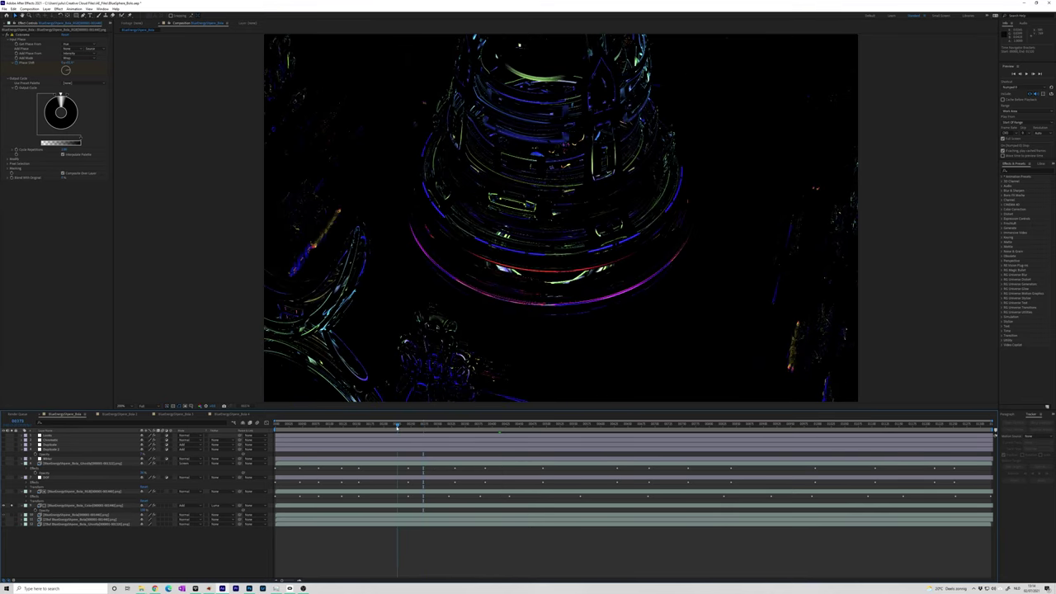
pyautogui.click(369, 424)
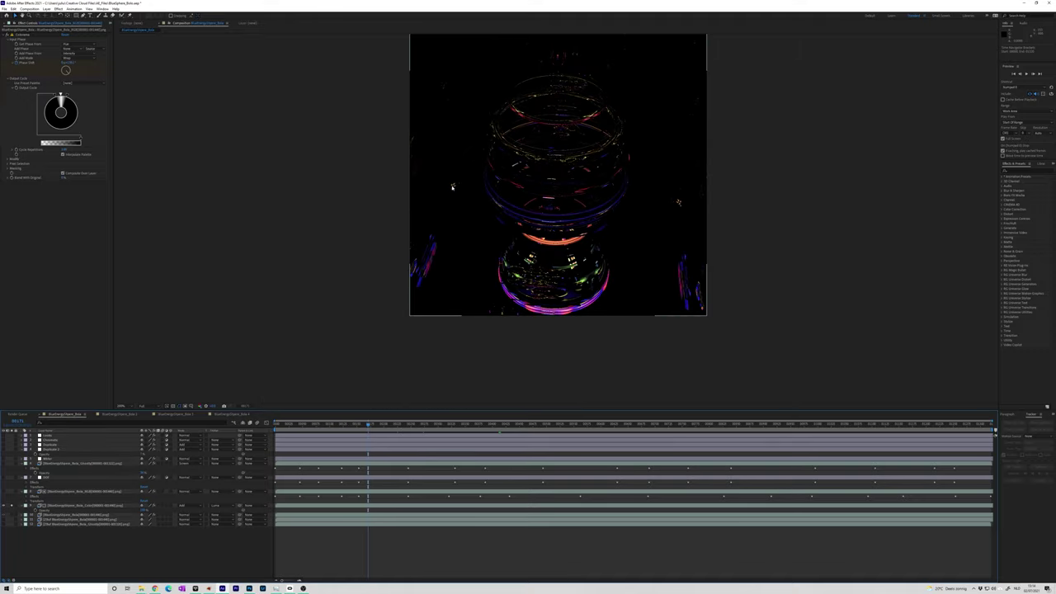
pyautogui.moveTo(400, 426); pyautogui.dragTo(524, 430)
pyautogui.click(523, 426)
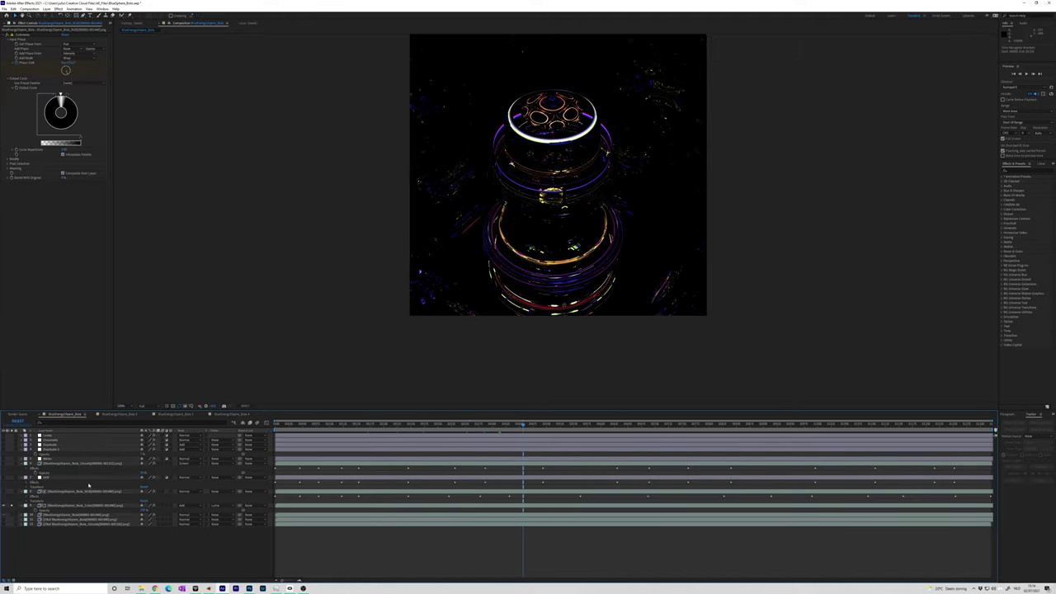
# - Compare frames around the middle of the timeline in the soloed Color layer to examine how its highlights change over time
pyautogui.click(559, 425)
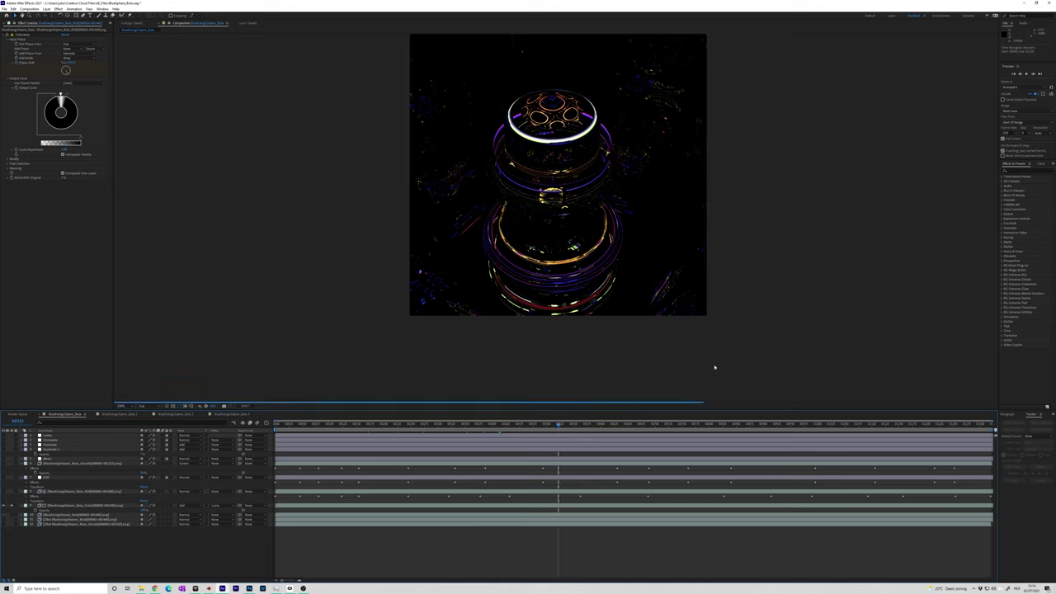
pyautogui.click(595, 426)
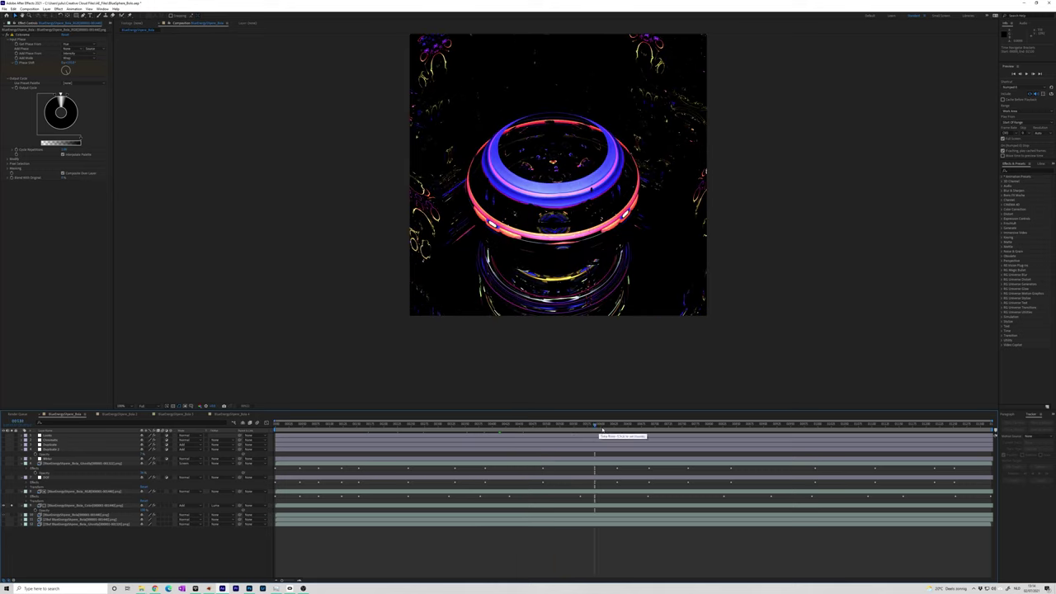
pyautogui.click(559, 426)
pyautogui.click(554, 426)
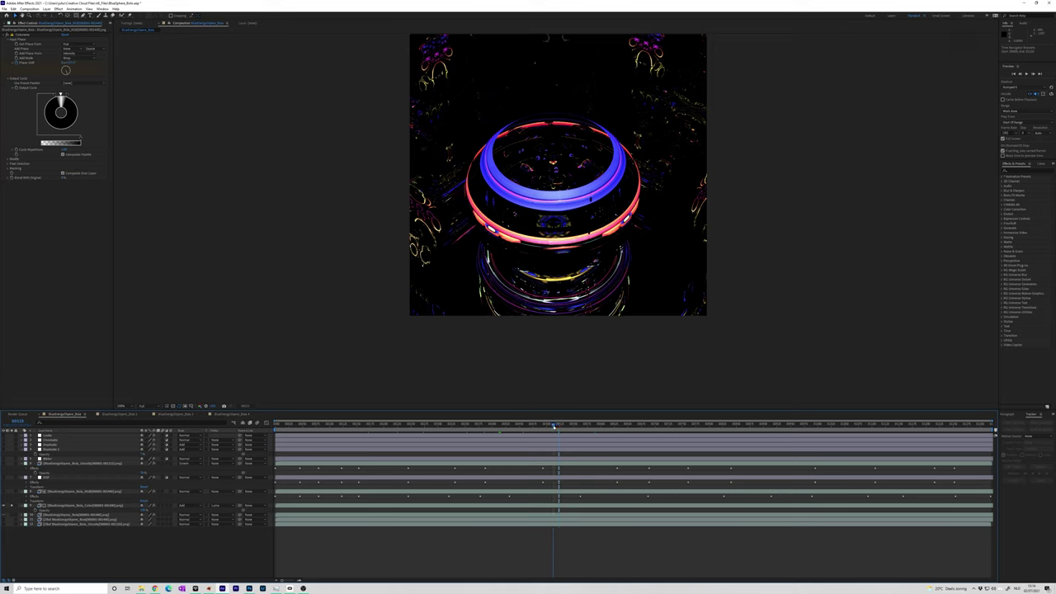
pyautogui.click(559, 426)
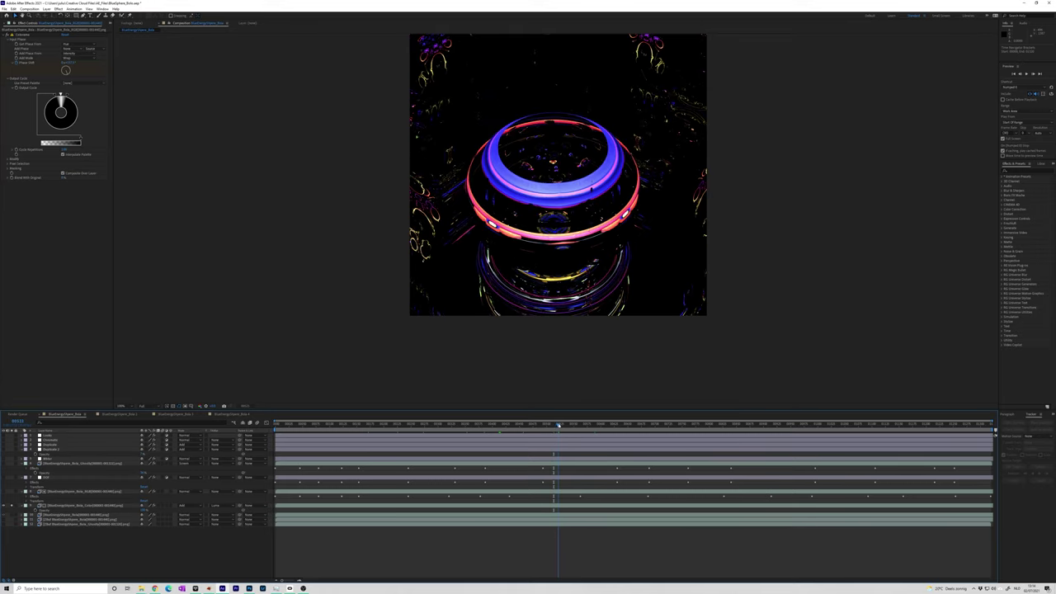
pyautogui.click(553, 426)
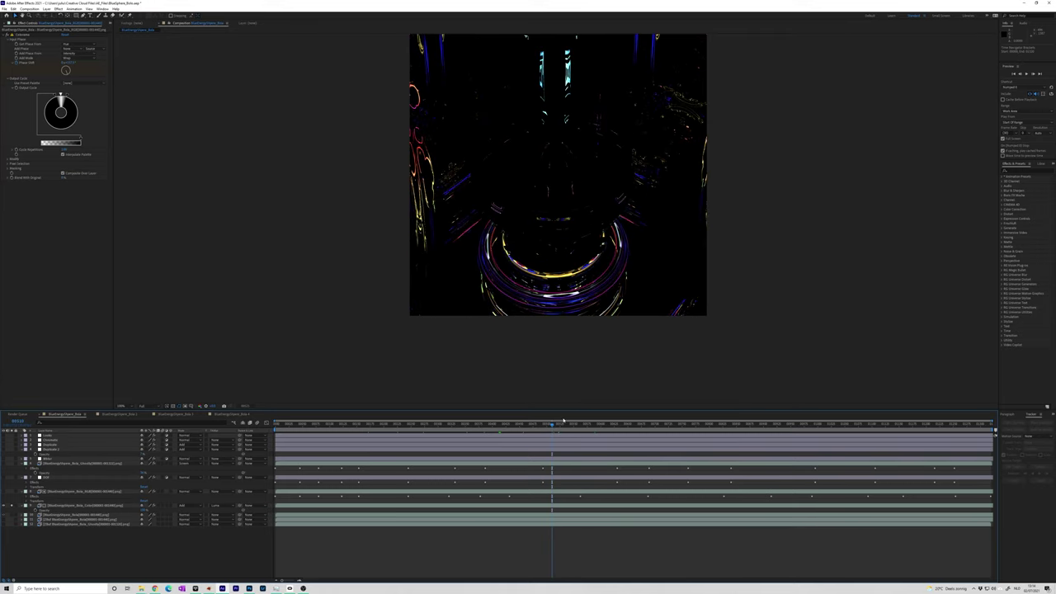
pyautogui.click(556, 426)
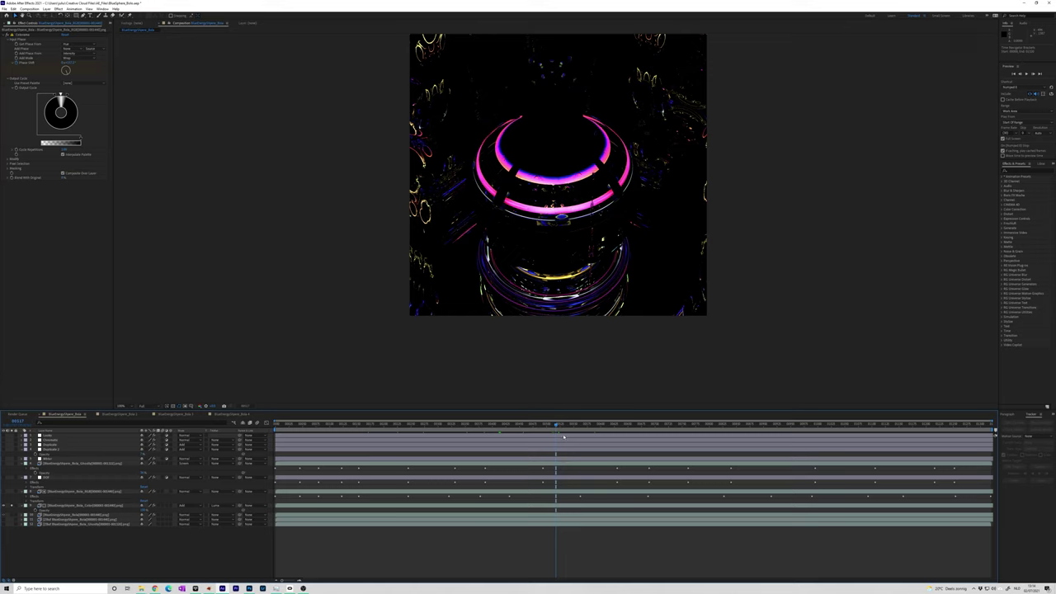
pyautogui.moveTo(557, 425); pyautogui.dragTo(588, 434)
# - Solo the base render layer instead of the Color layer and toggle its Curves effect to compare the image without the grading
pyautogui.click(12, 506)
pyautogui.click(11, 516)
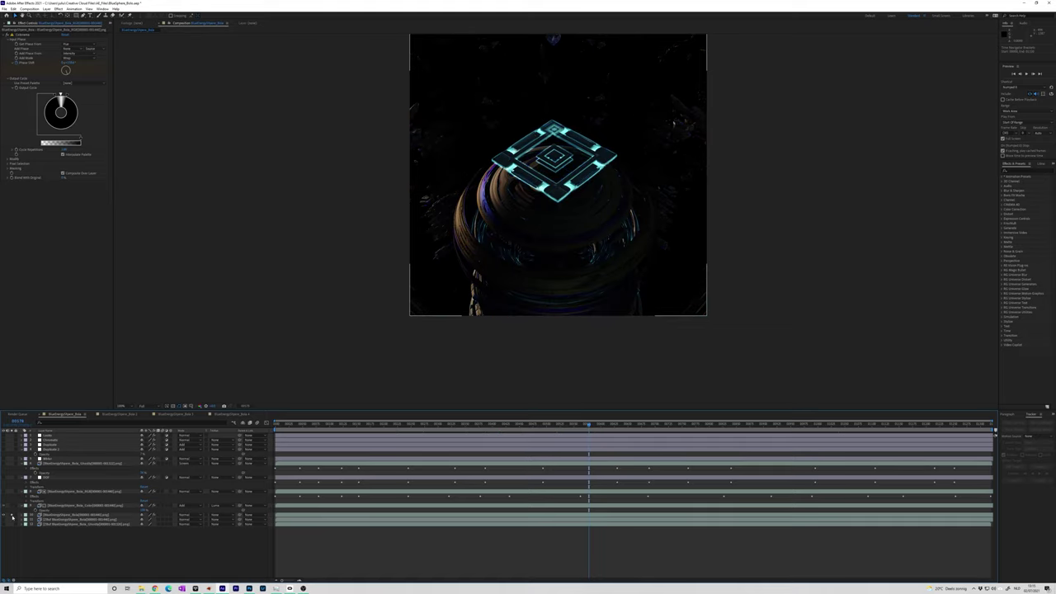
pyautogui.click(604, 425)
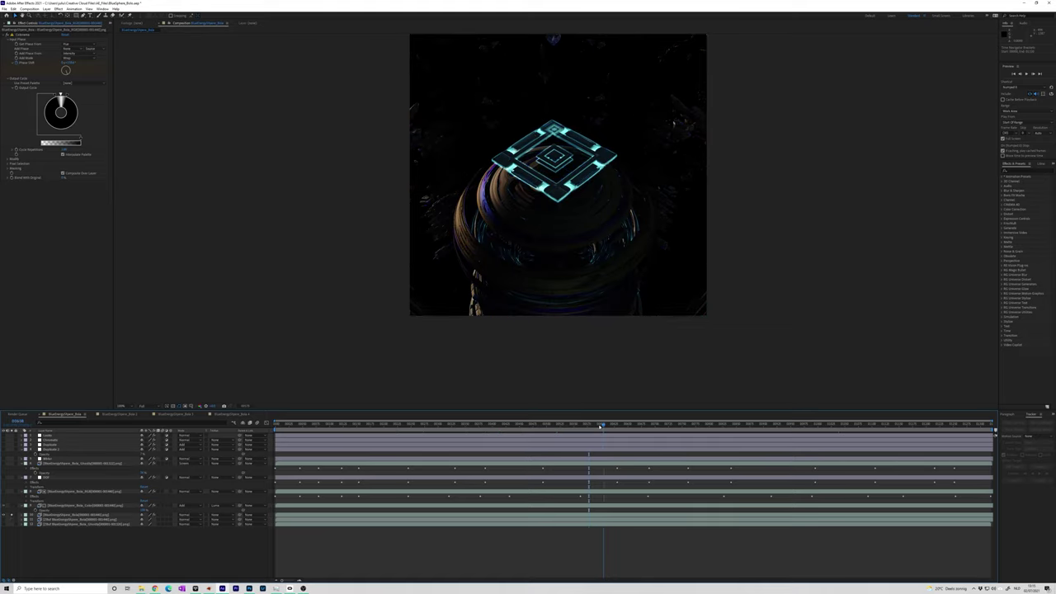
pyautogui.click(59, 516)
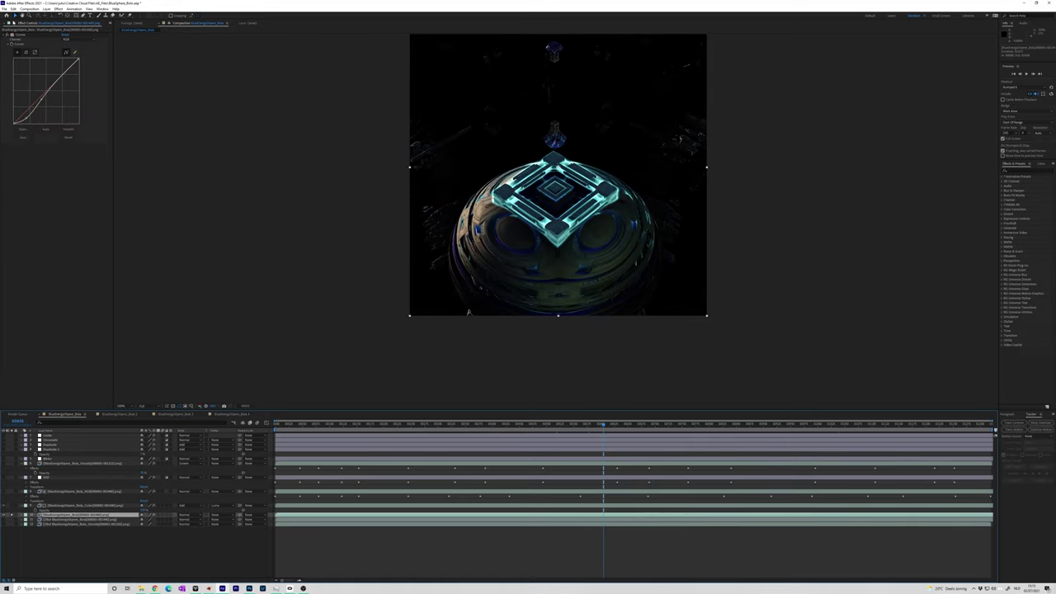
pyautogui.click(9, 22)
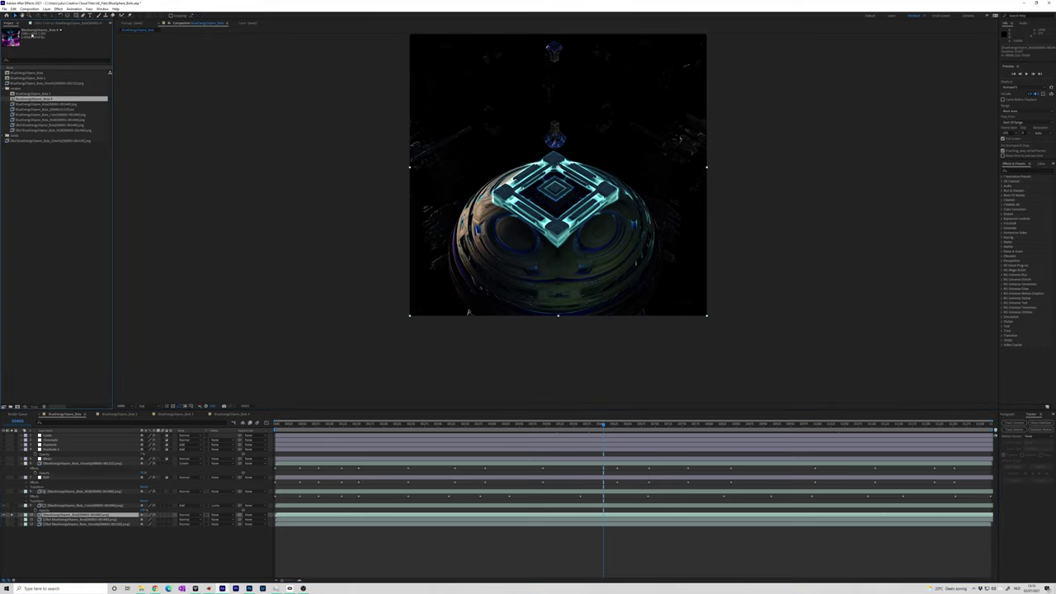
pyautogui.click(38, 23)
pyautogui.click(10, 35)
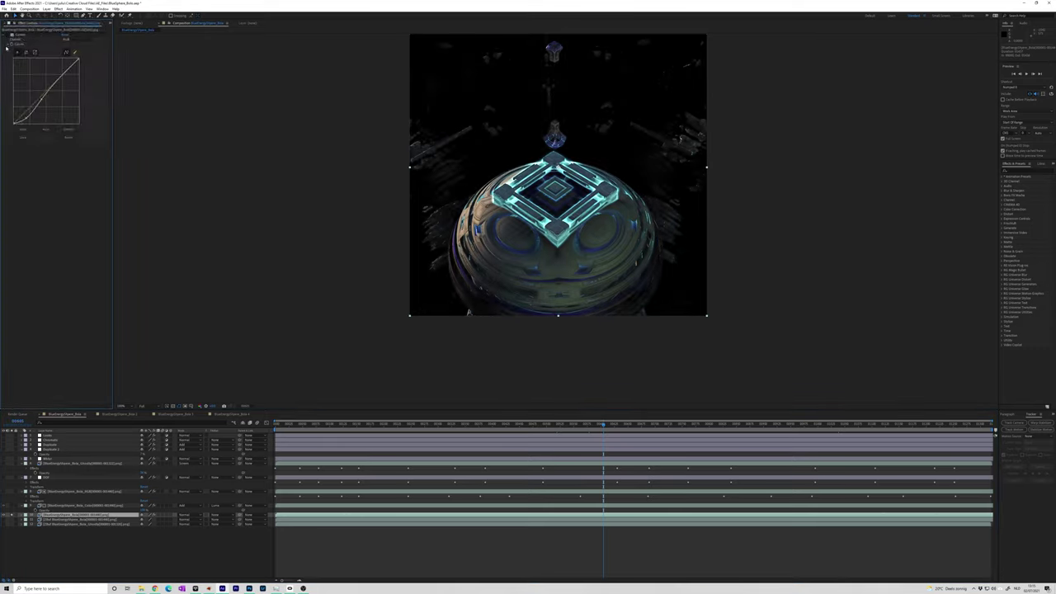
# - Preview a short stretch of the soloed base render layer and check earlier frames to examine its motion
pyautogui.moveTo(604, 425); pyautogui.dragTo(599, 425)
pyautogui.press('space')
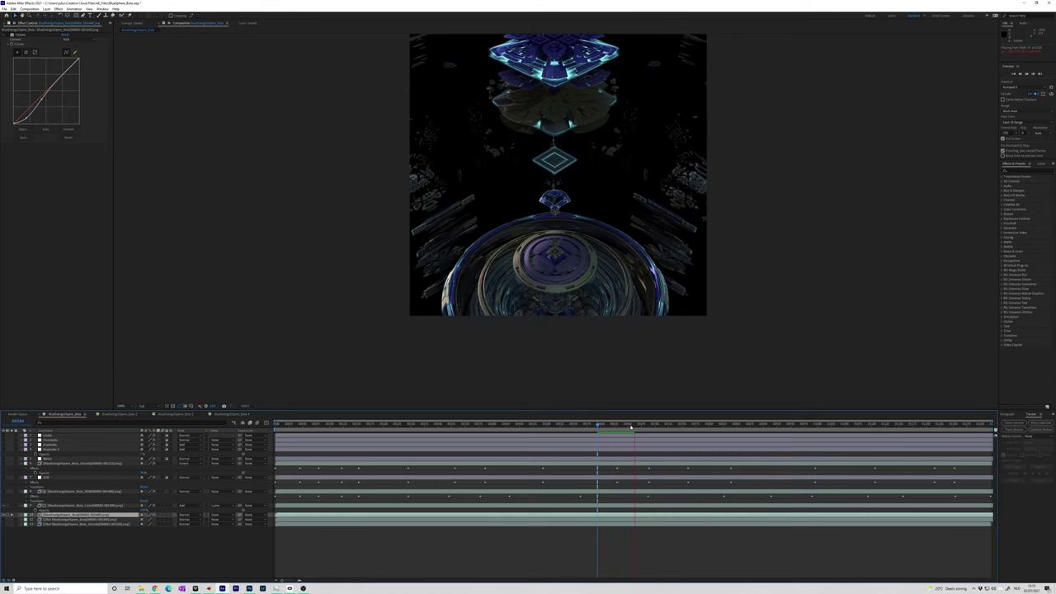
pyautogui.press('space')
pyautogui.moveTo(634, 427)
pyautogui.mouseDown()
pyautogui.moveTo(625, 426)
pyautogui.moveTo(634, 425)
pyautogui.mouseUp()
pyautogui.click(485, 426)
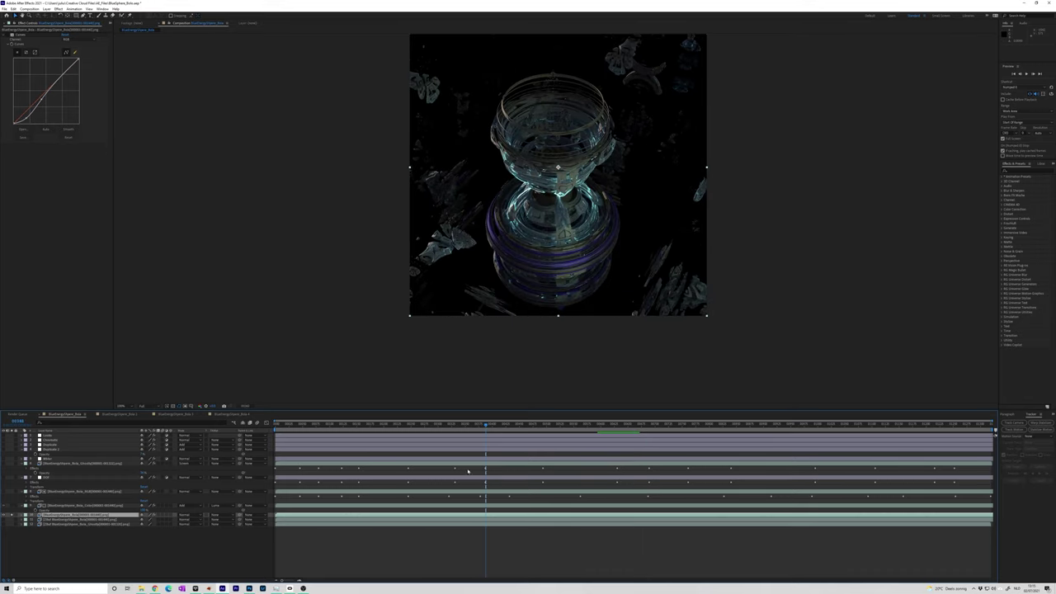
pyautogui.click(480, 426)
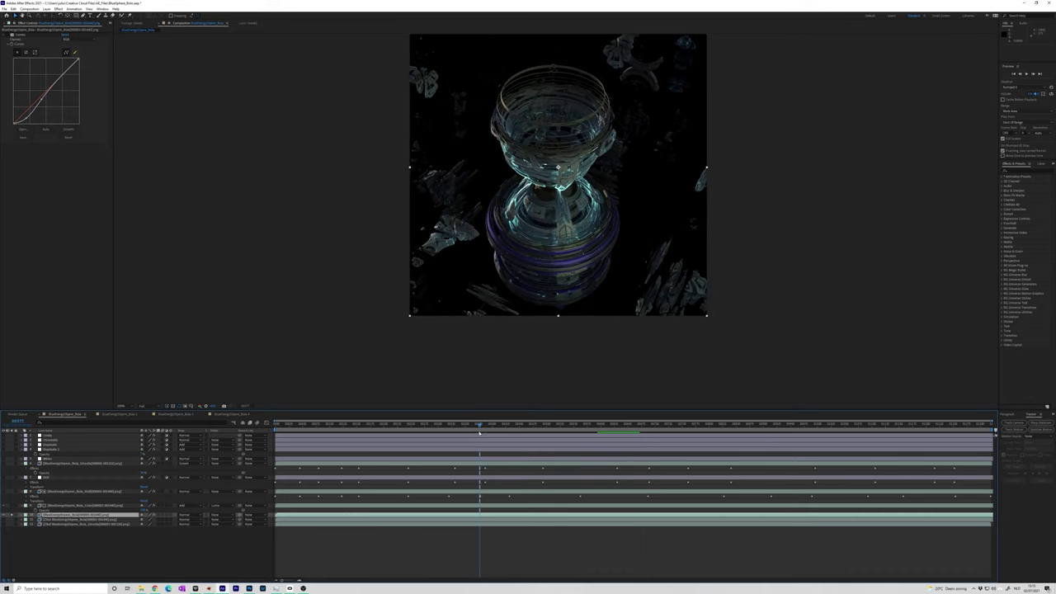
# - Switch to Chrome, view the Interdimensional VJ Pack among the artist website's VJ clips, and return to After Effects
pyautogui.click(155, 588)
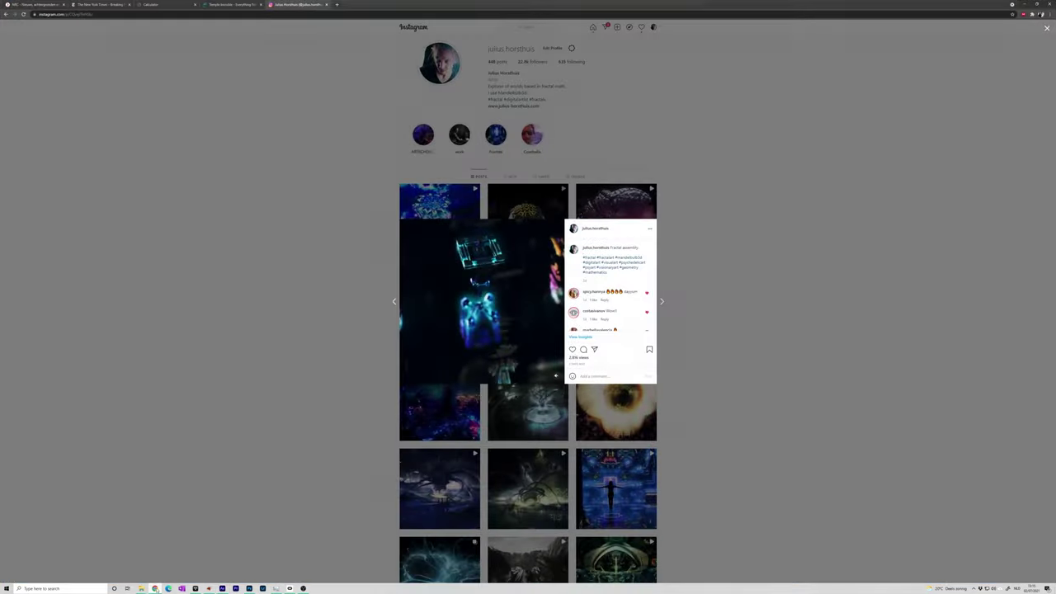
pyautogui.click(239, 5)
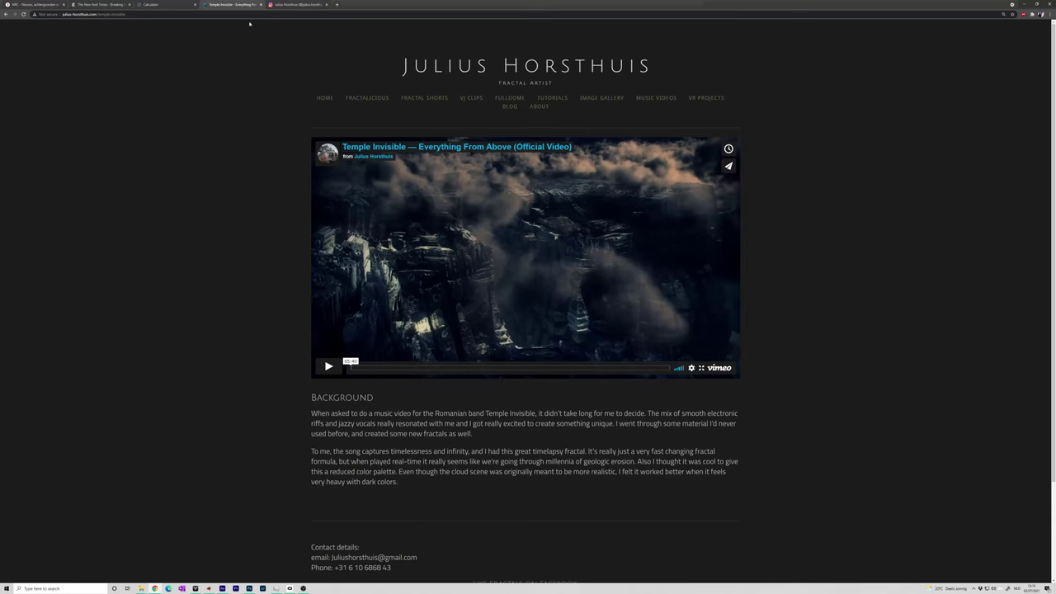
pyautogui.click(472, 105)
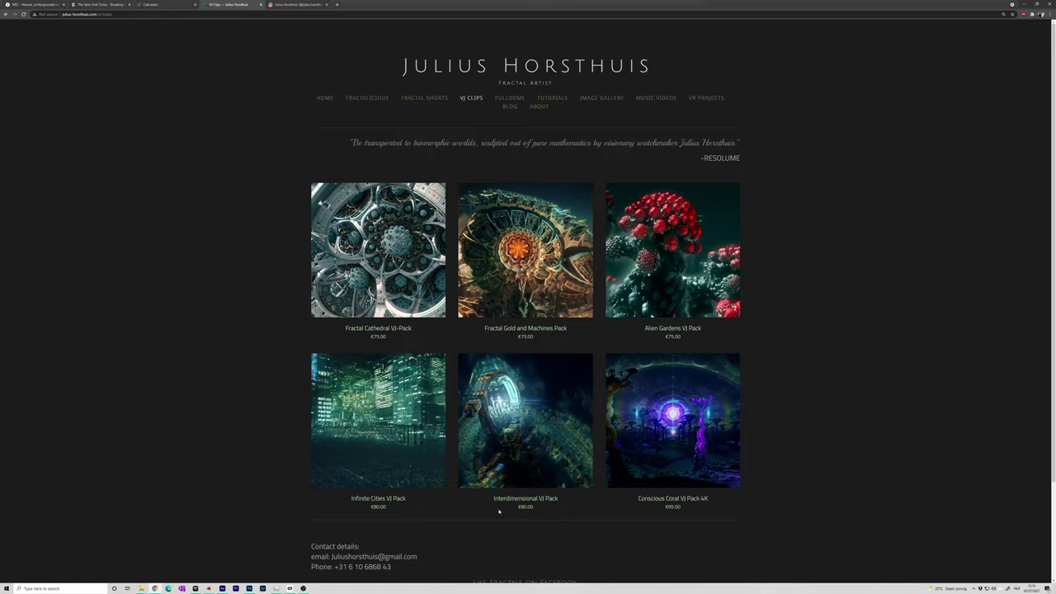
pyautogui.click(518, 438)
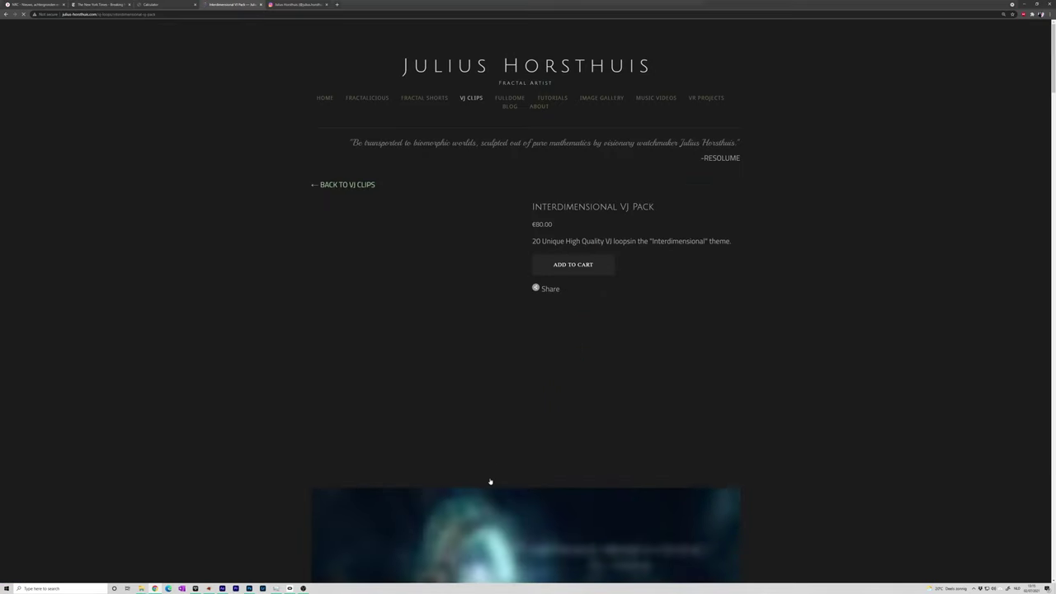
pyautogui.scroll(-5, 438, 288)
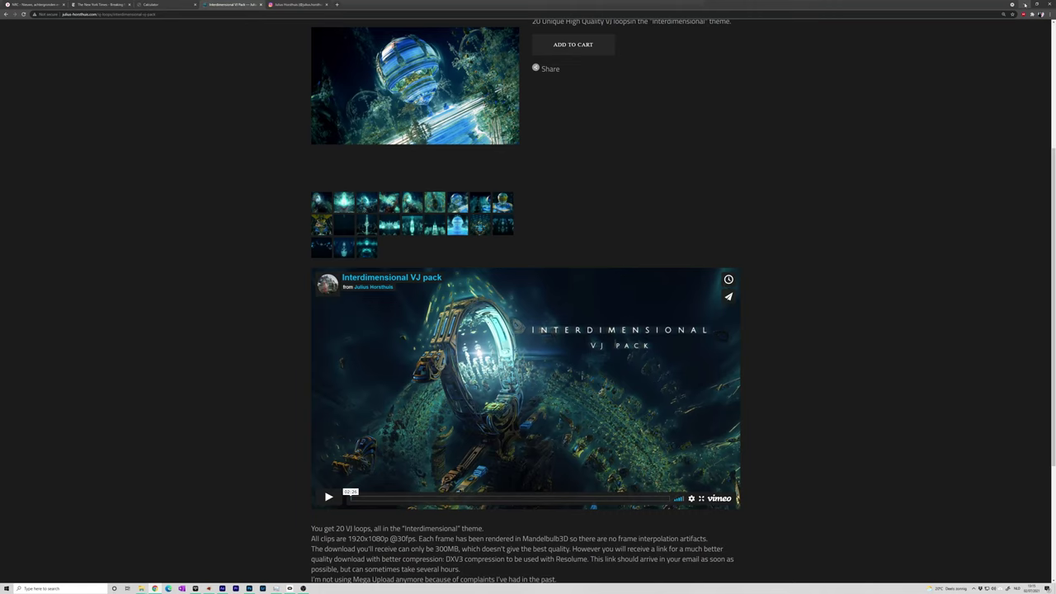
pyautogui.hotkey('alt', 'Tab')
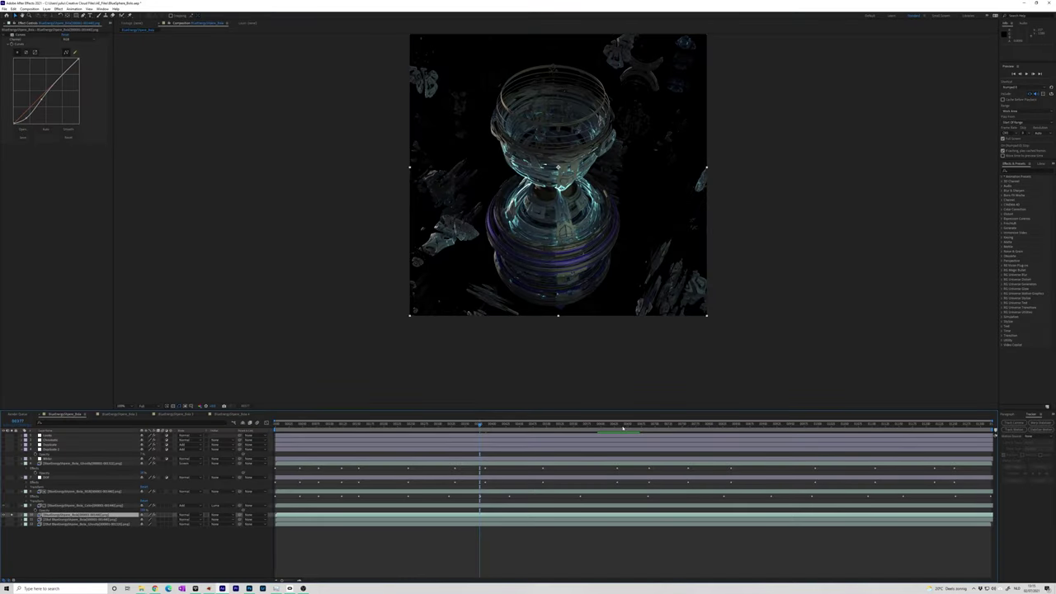
# - Open the base render's source footage from the project and scrub through it to examine the unprocessed frames
pyautogui.click(616, 424)
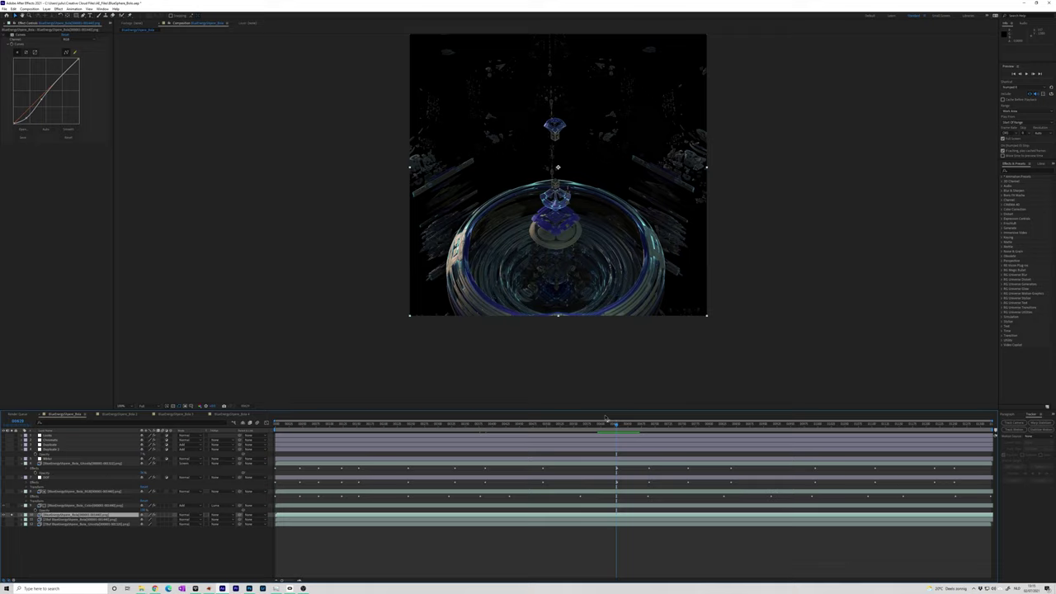
pyautogui.click(110, 24)
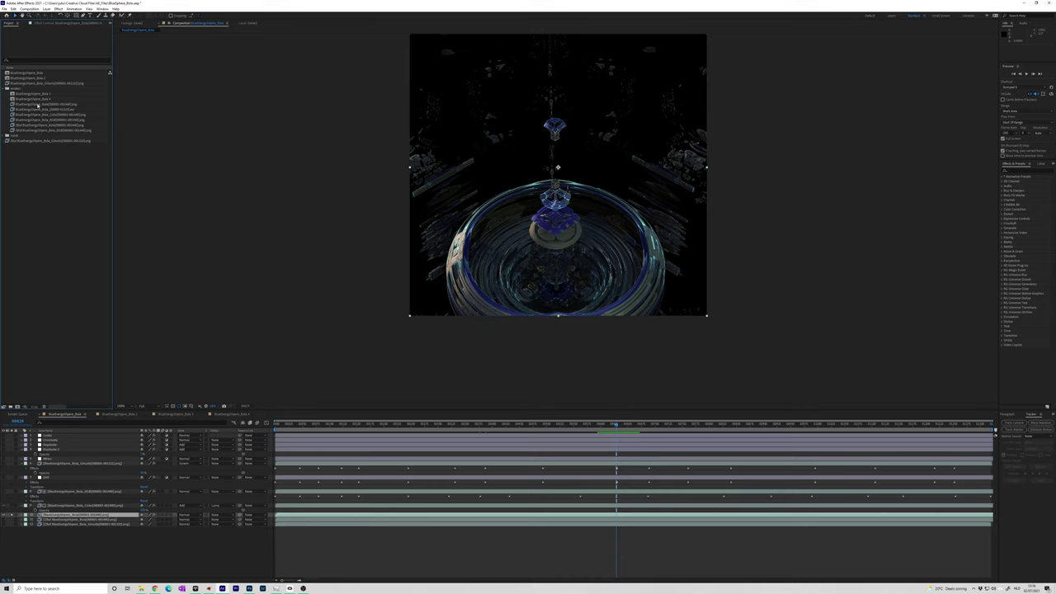
pyautogui.doubleClick(44, 105)
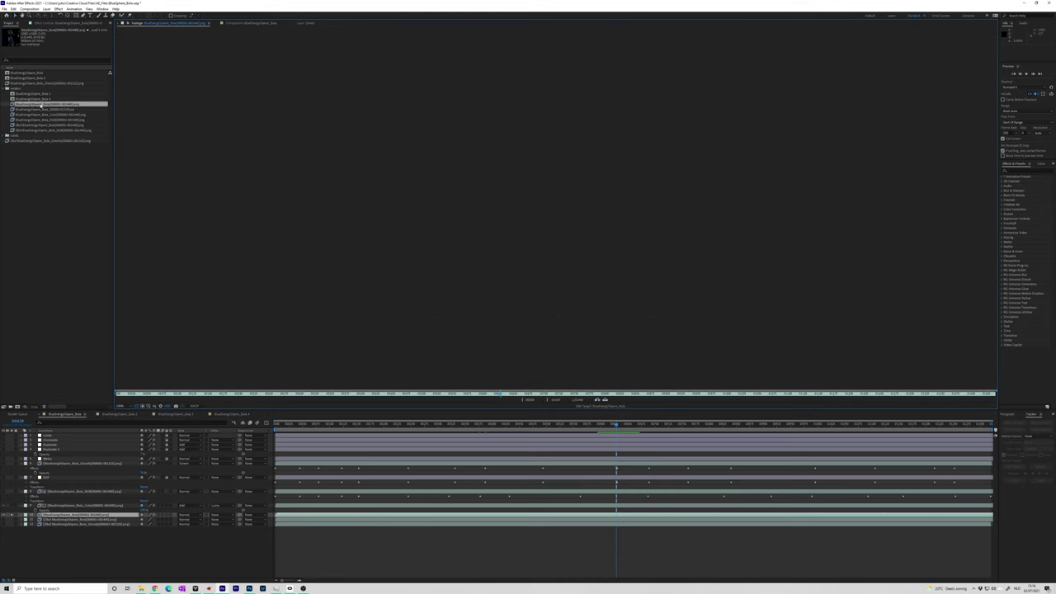
pyautogui.moveTo(206, 393); pyautogui.dragTo(228, 388)
pyautogui.moveTo(164, 384); pyautogui.dragTo(158, 388)
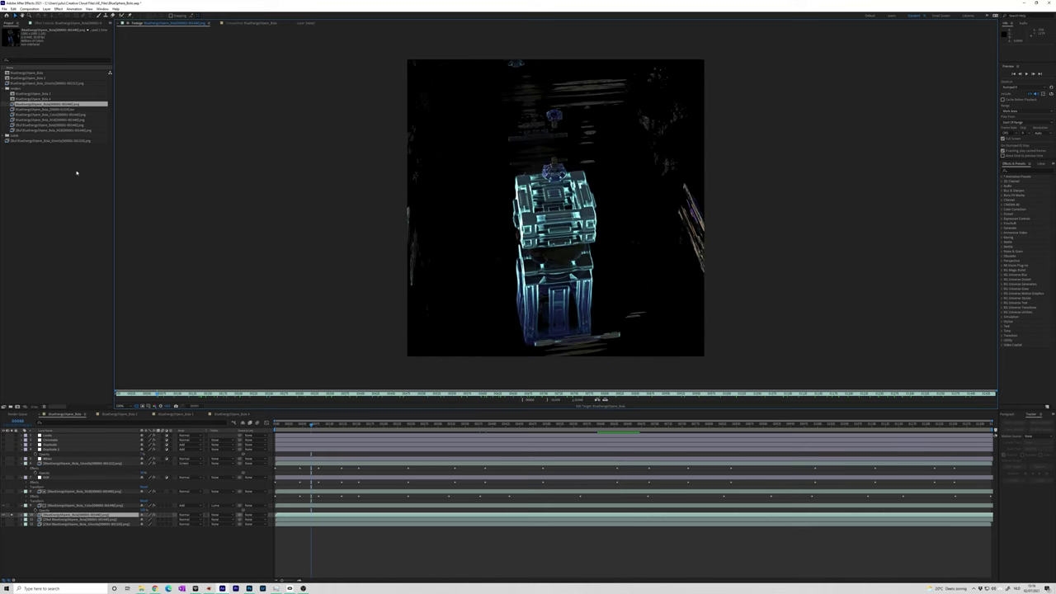
# - Open the Color render's source footage and scrub through the whole sequence to examine its raw colours
pyautogui.doubleClick(30, 114)
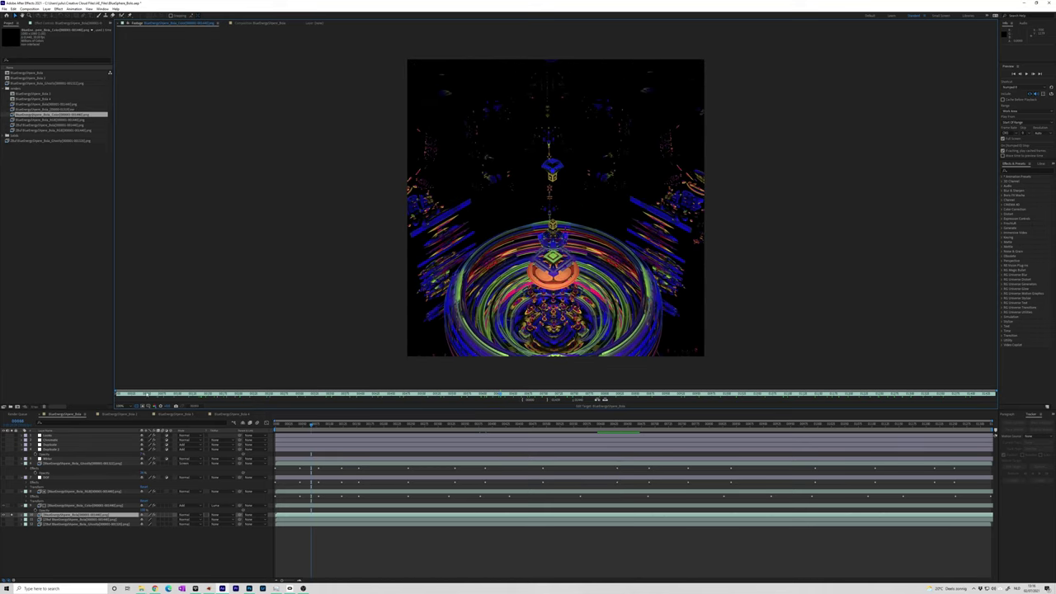
pyautogui.moveTo(146, 394); pyautogui.dragTo(155, 397)
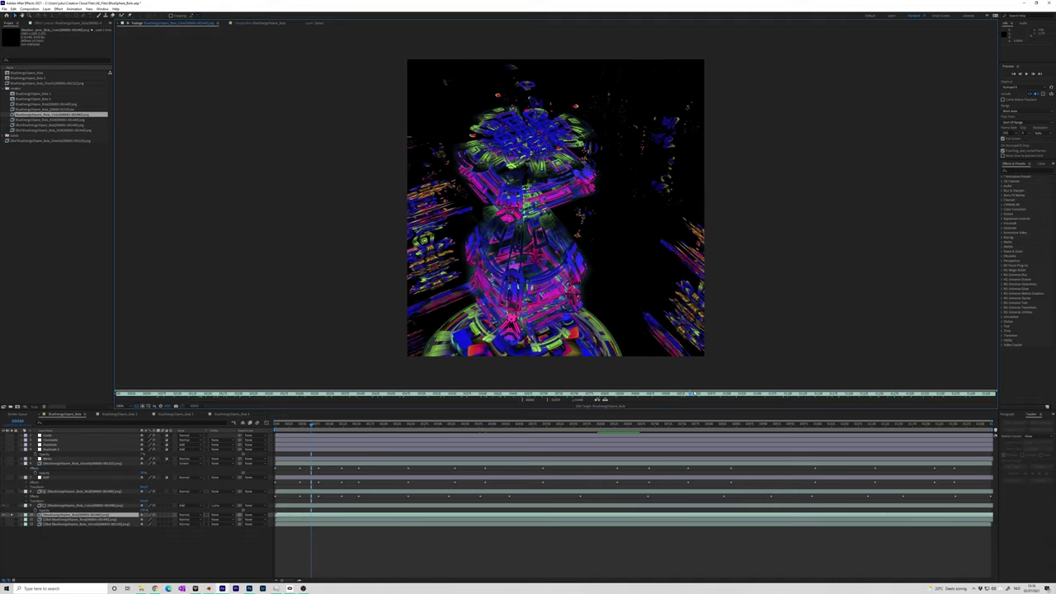
pyautogui.moveTo(738, 396); pyautogui.dragTo(786, 395)
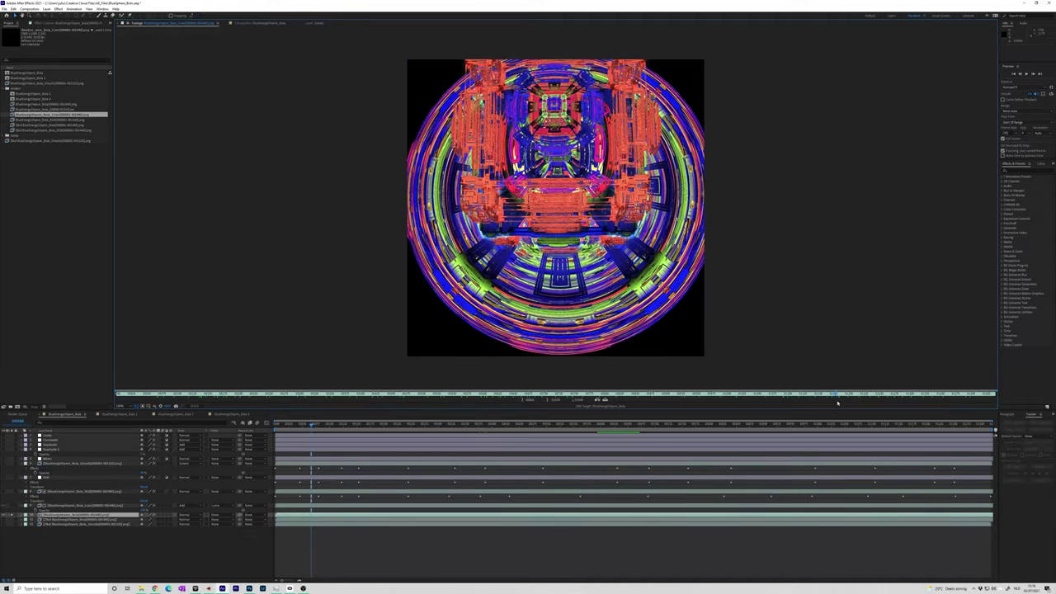
pyautogui.moveTo(896, 401); pyautogui.dragTo(128, 378)
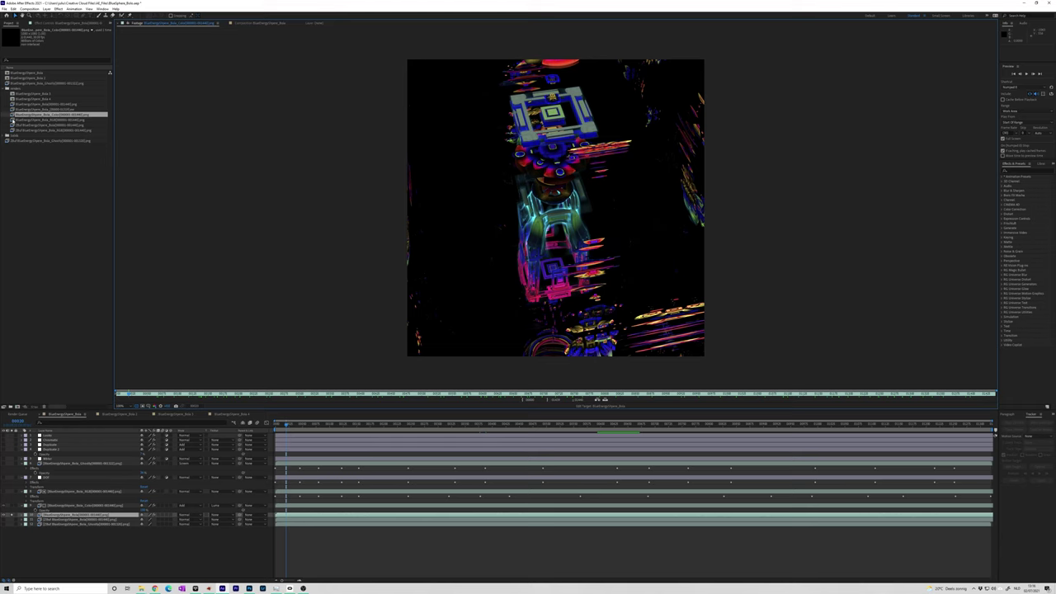
# - Open the RGB render's source footage and fit the whole frame in view to examine its rainbow colouring
pyautogui.doubleClick(13, 120)
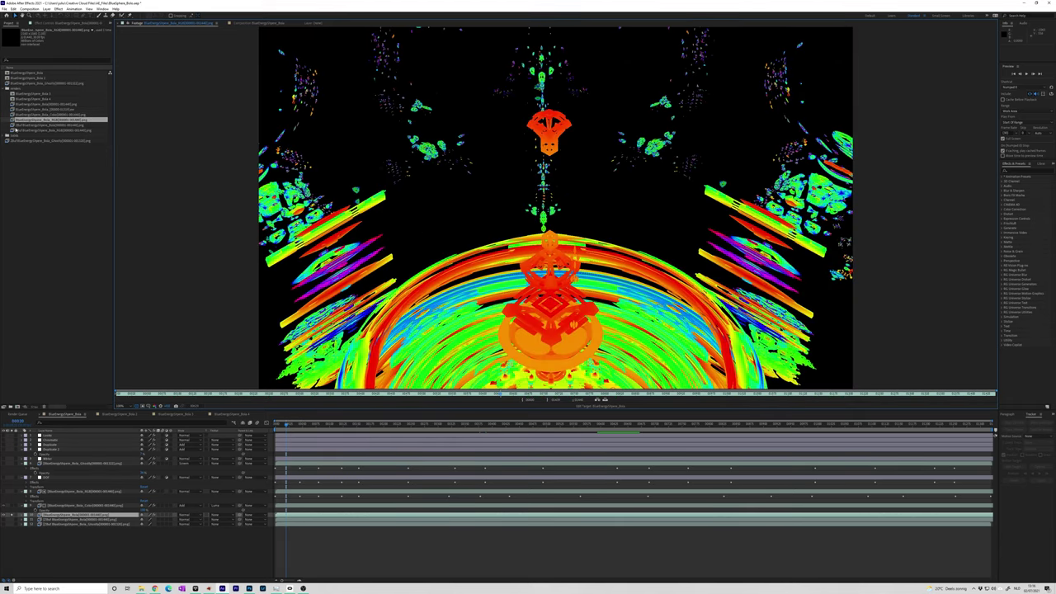
pyautogui.scroll(-1, 456, 205)
pyautogui.moveTo(456, 206); pyautogui.dragTo(435, 200, button='middle')
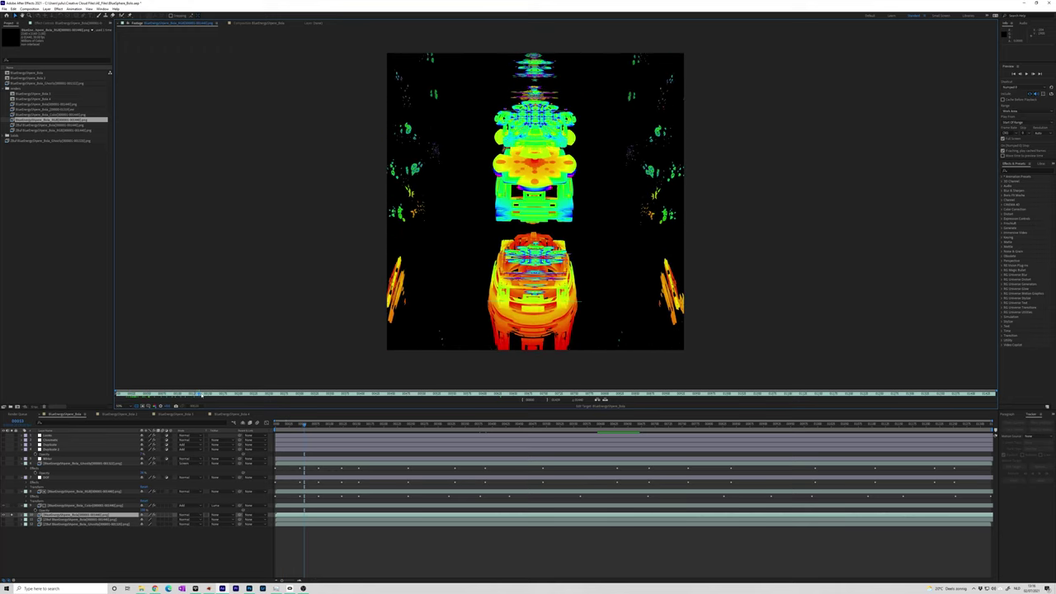
# - Solo the RGB layer in the composition instead of the base layer and rotate its Colorama Phase Shift to another angle
pyautogui.click(70, 491)
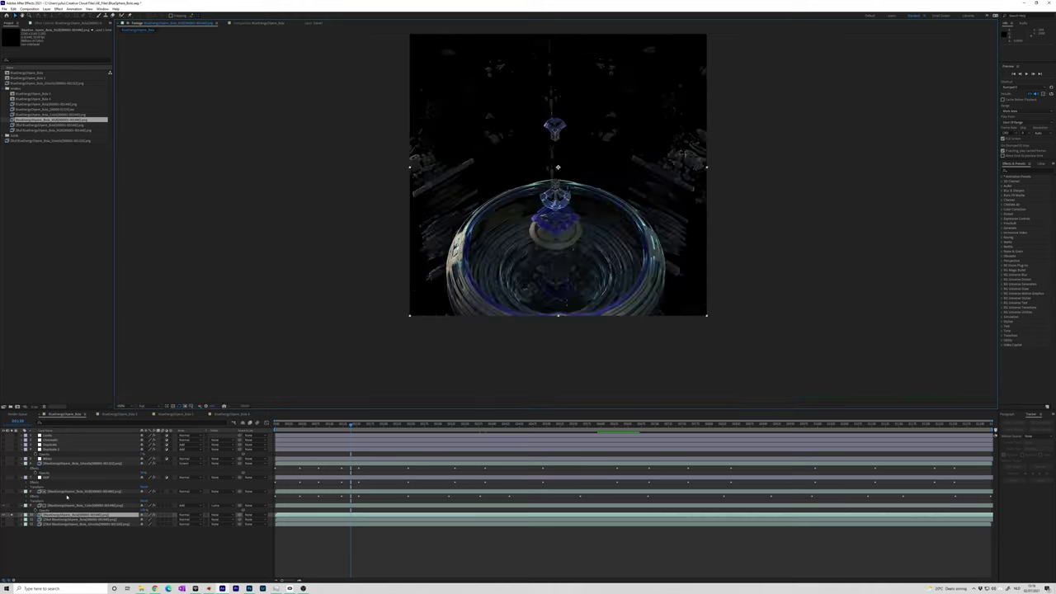
pyautogui.click(64, 23)
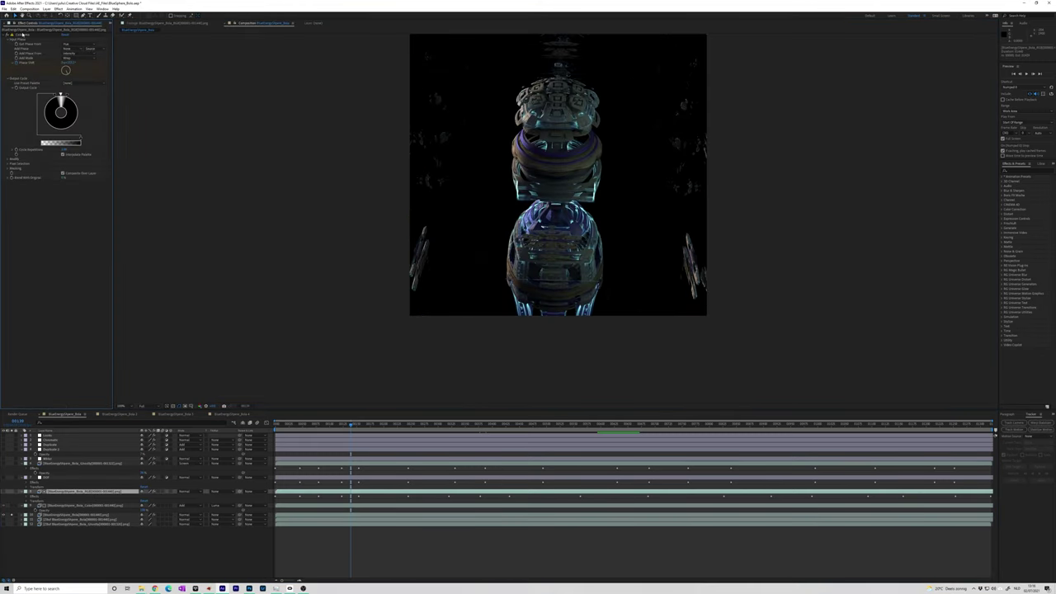
pyautogui.click(66, 70)
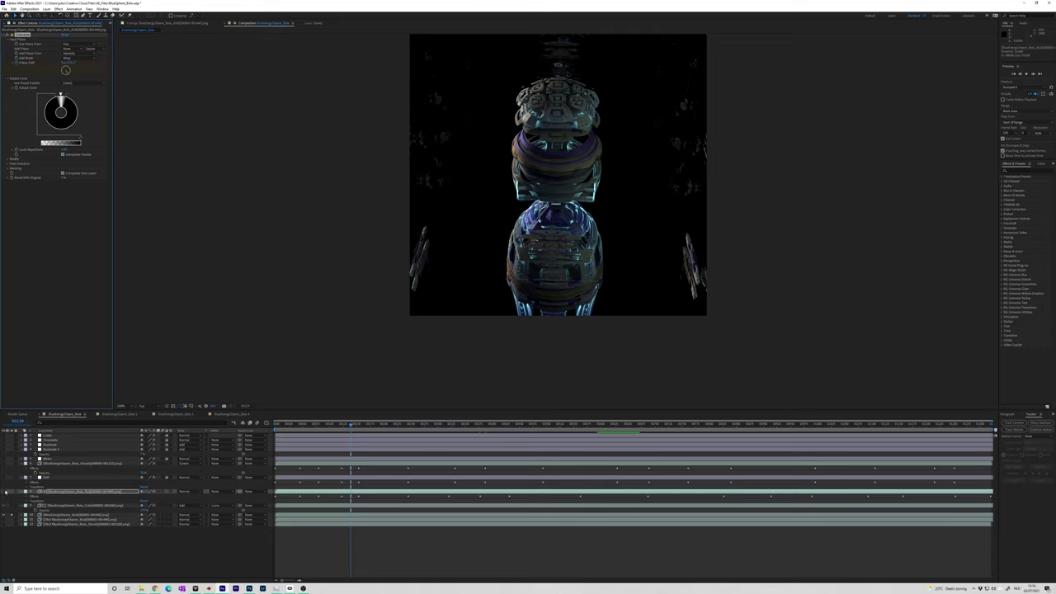
pyautogui.click(12, 517)
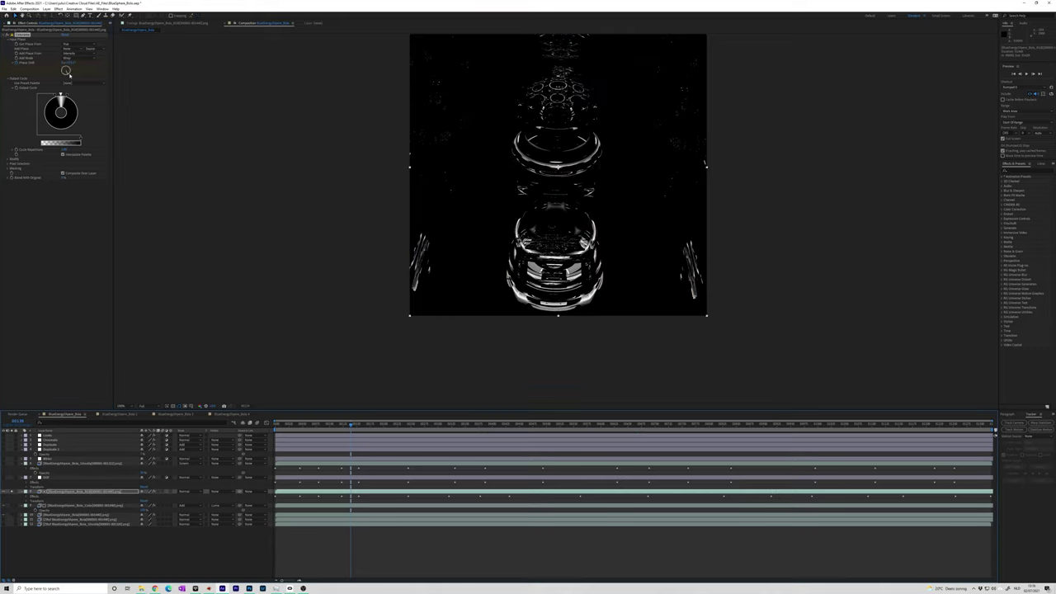
pyautogui.moveTo(65, 69); pyautogui.dragTo(71, 70)
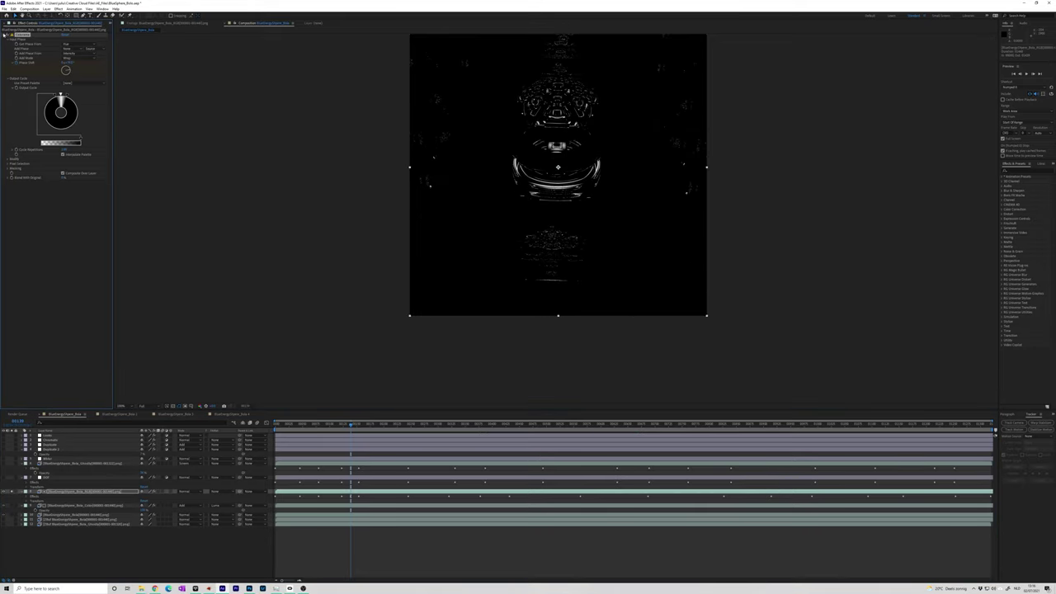
# - Compare the RGB layer with Colorama disabled and enabled, keeping Get Phase From on Hue
pyautogui.click(7, 36)
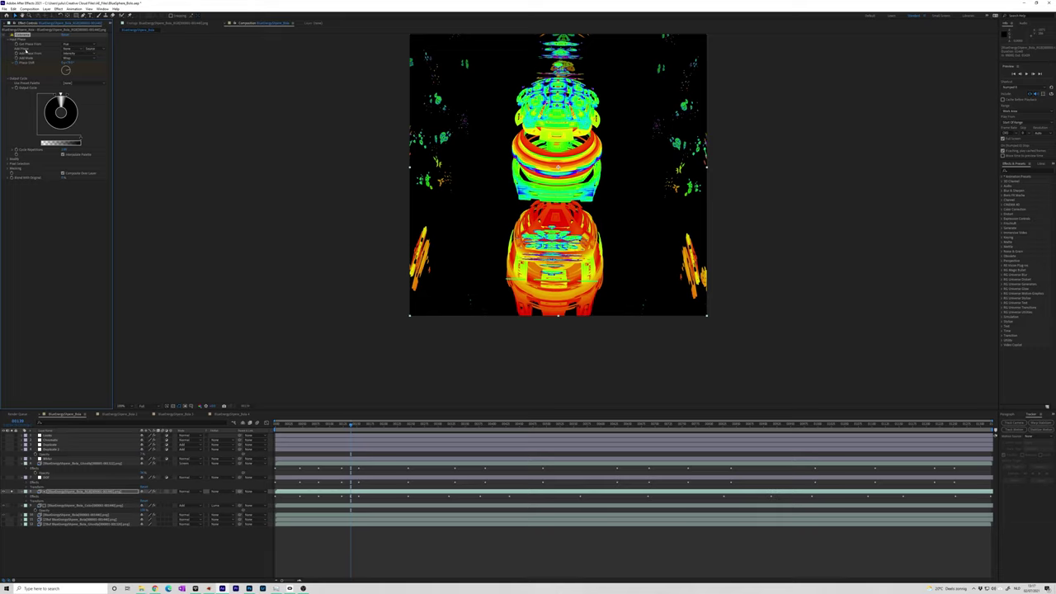
pyautogui.click(71, 46)
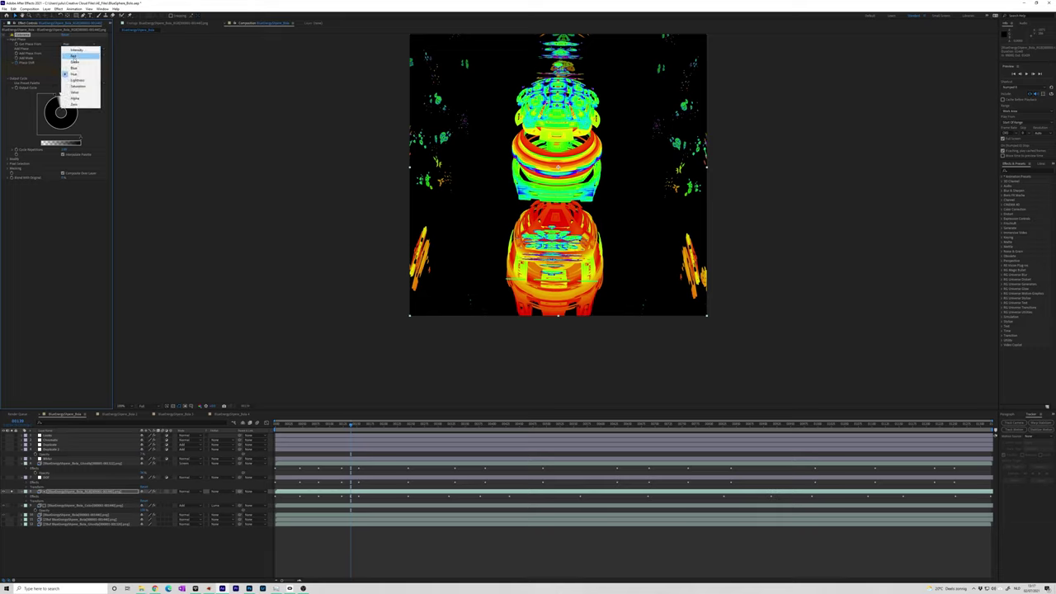
pyautogui.click(74, 77)
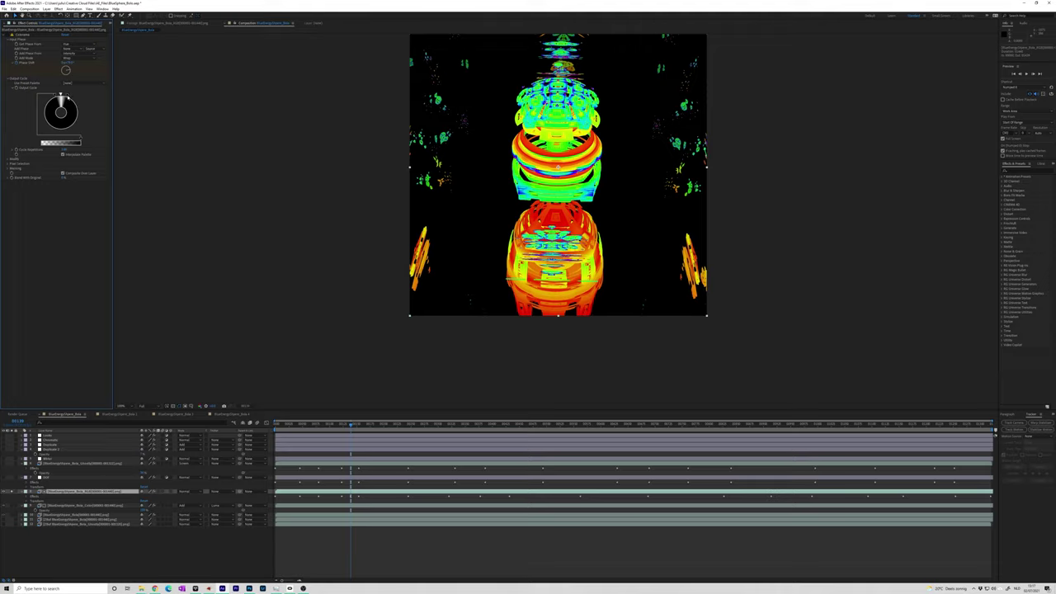
pyautogui.click(15, 38)
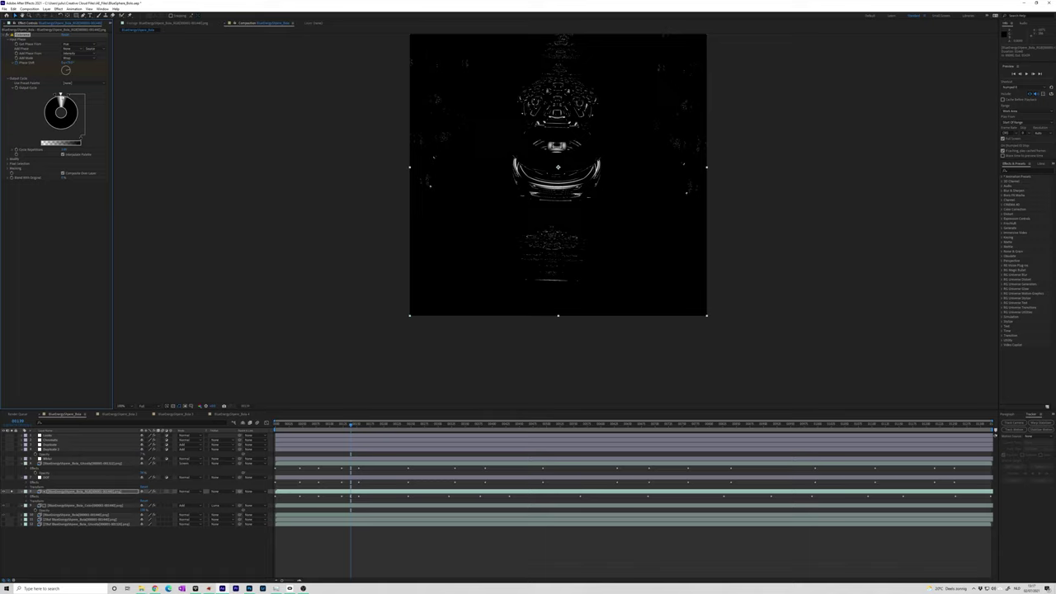
# - Shift the top marker on Colorama's Output Cycle slightly and rotate the Phase Shift to another angle to change the RGB matte
pyautogui.moveTo(71, 97)
pyautogui.mouseDown()
pyautogui.moveTo(83, 109)
pyautogui.moveTo(76, 129)
pyautogui.moveTo(60, 134)
pyautogui.moveTo(42, 112)
pyautogui.moveTo(59, 98)
pyautogui.moveTo(41, 111)
pyautogui.moveTo(56, 133)
pyautogui.moveTo(39, 110)
pyautogui.moveTo(49, 97)
pyautogui.moveTo(41, 124)
pyautogui.moveTo(43, 102)
pyautogui.moveTo(56, 99)
pyautogui.mouseUp()
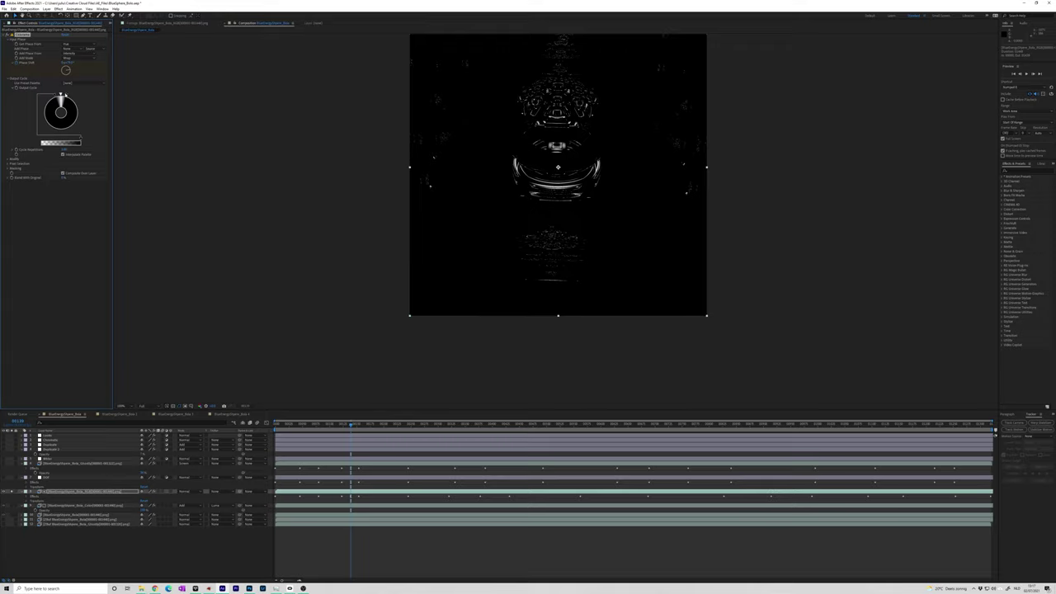
pyautogui.moveTo(59, 96)
pyautogui.mouseDown()
pyautogui.moveTo(71, 98)
pyautogui.moveTo(58, 98)
pyautogui.mouseUp()
pyautogui.moveTo(69, 71)
pyautogui.mouseDown()
pyautogui.moveTo(53, 80)
pyautogui.moveTo(67, 81)
pyautogui.mouseUp()
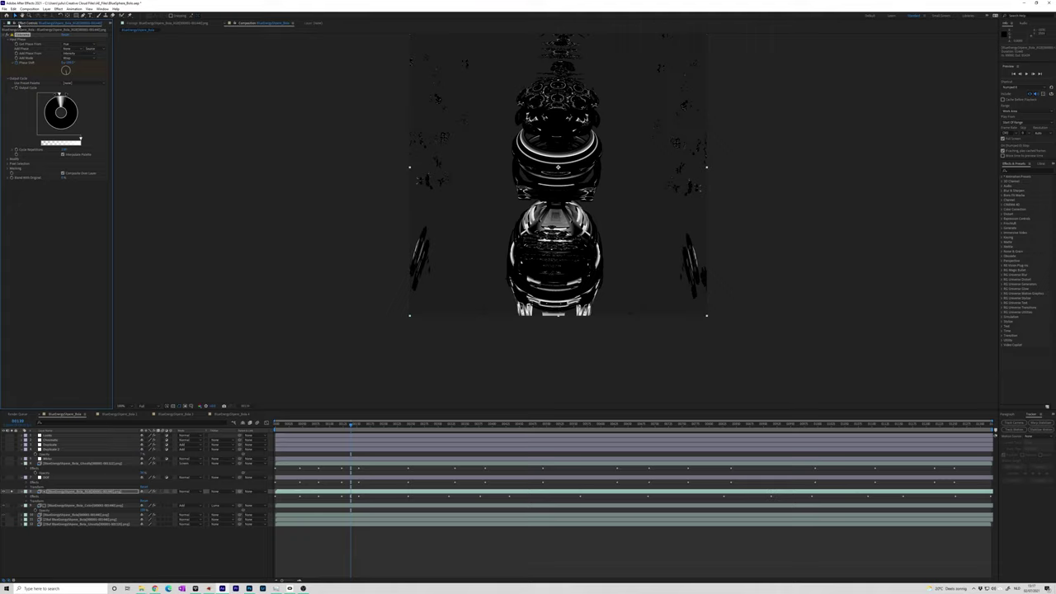
# - Reopen the RGB render's source footage from the project and scrub through it to examine its colour regions
pyautogui.click(108, 24)
pyautogui.click(115, 30)
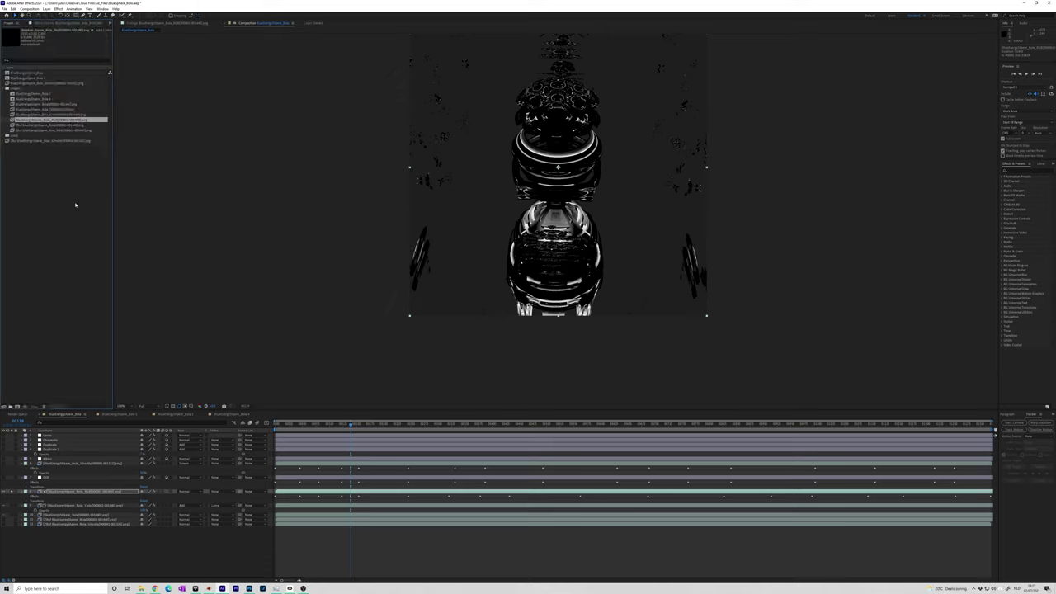
pyautogui.doubleClick(44, 122)
pyautogui.moveTo(211, 396); pyautogui.dragTo(468, 394)
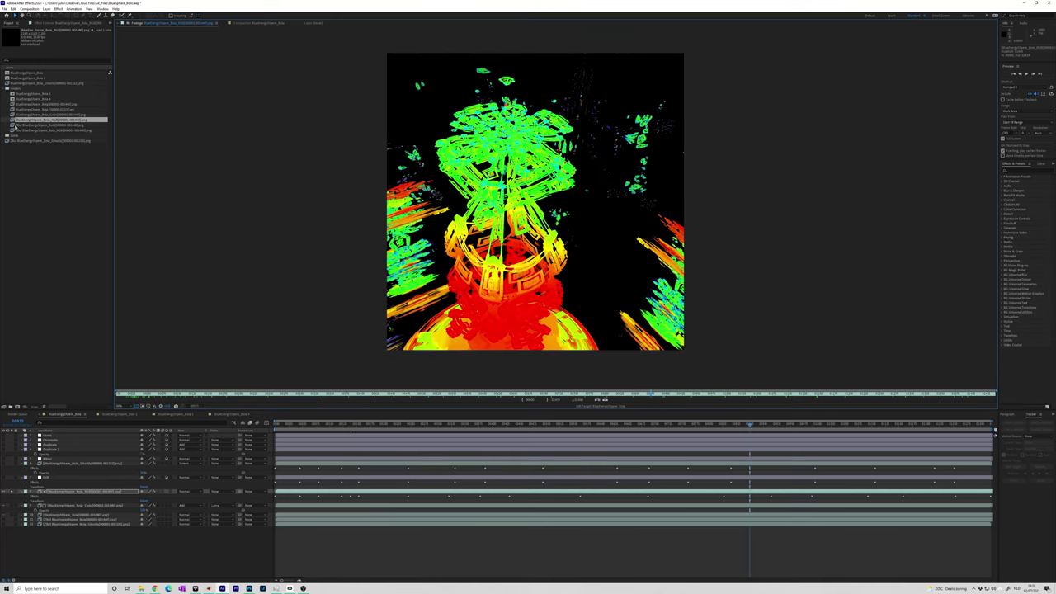
# - Open the ZBuf depth footage of the base render and scrub through the sequence to examine its greyscale depth
pyautogui.doubleClick(33, 125)
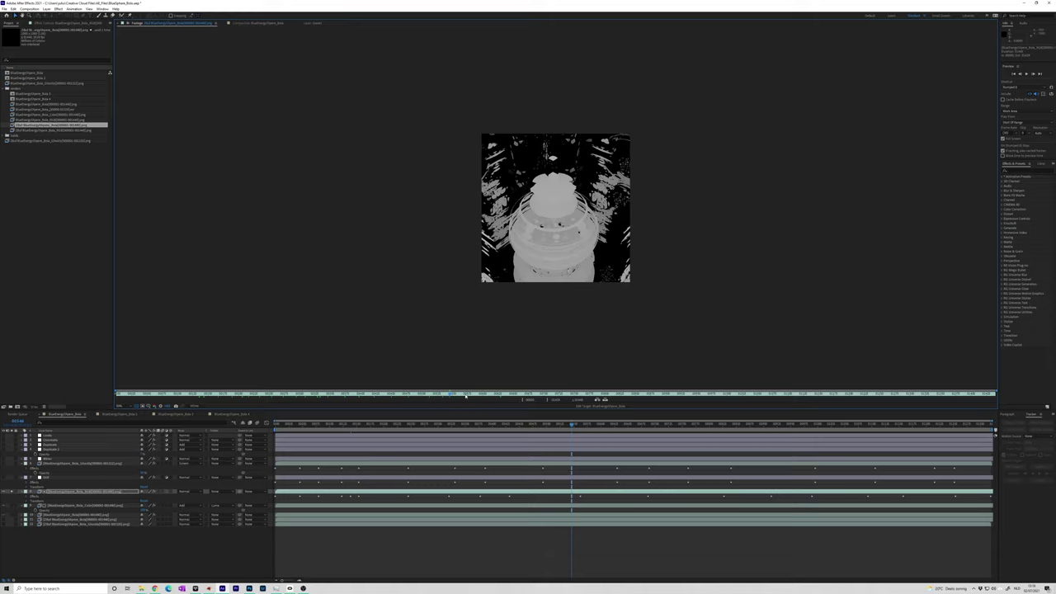
pyautogui.moveTo(498, 398)
pyautogui.mouseDown()
pyautogui.moveTo(788, 408)
pyautogui.moveTo(823, 396)
pyautogui.moveTo(624, 393)
pyautogui.mouseUp()
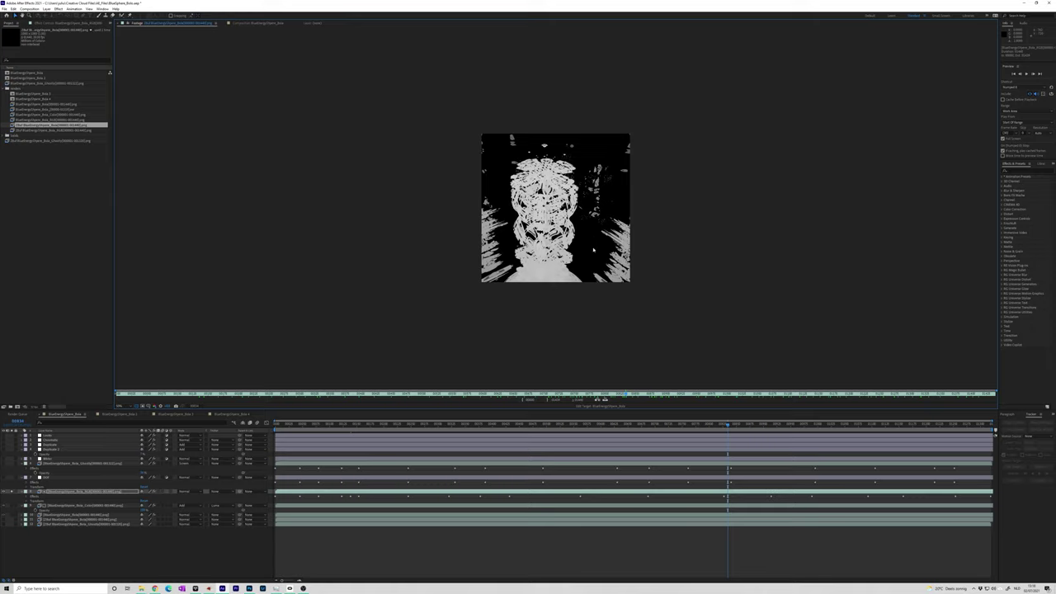
pyautogui.moveTo(685, 396); pyautogui.dragTo(597, 398)
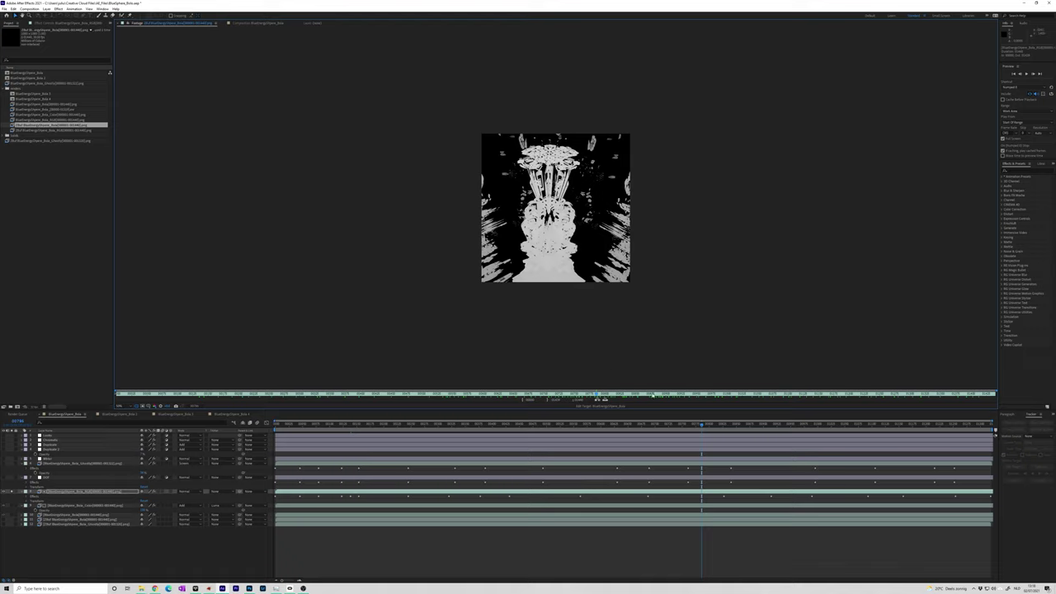
pyautogui.moveTo(472, 396); pyautogui.dragTo(736, 385)
pyautogui.press('space')
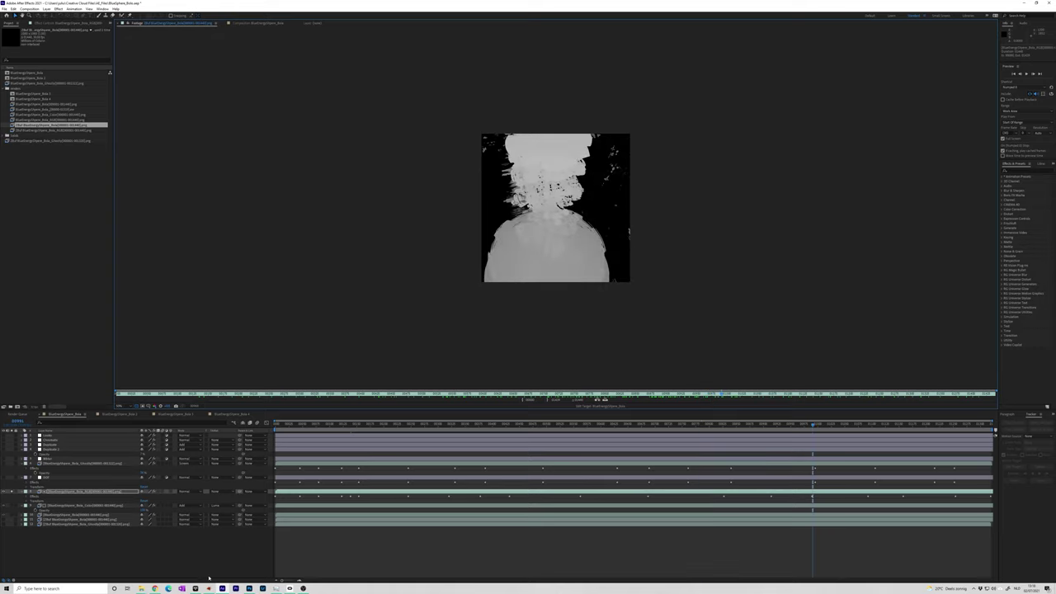
pyautogui.moveTo(209, 588)
pyautogui.moveTo(663, 394); pyautogui.dragTo(659, 394)
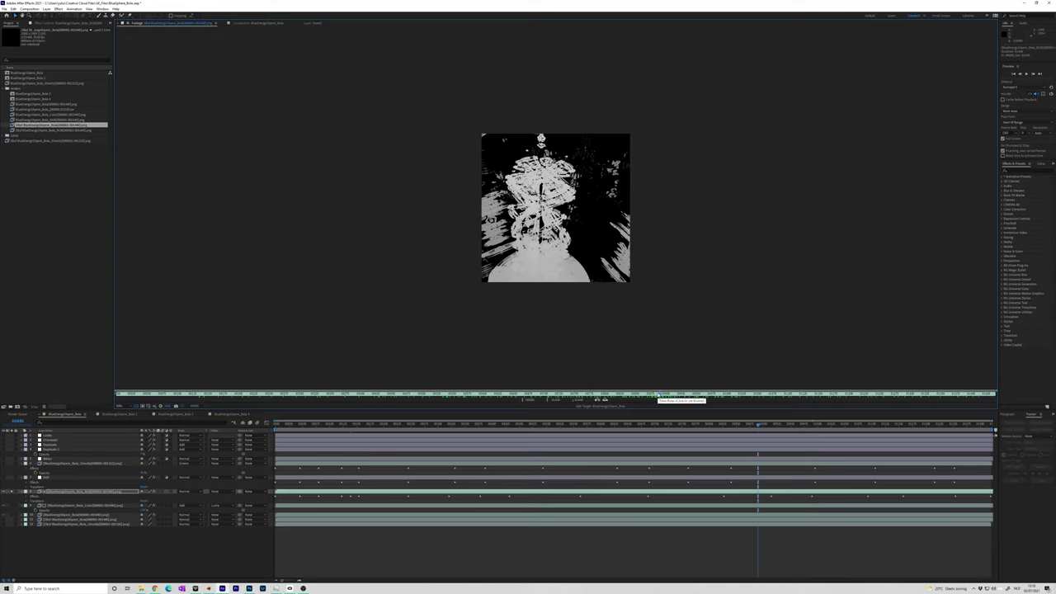
pyautogui.click(636, 396)
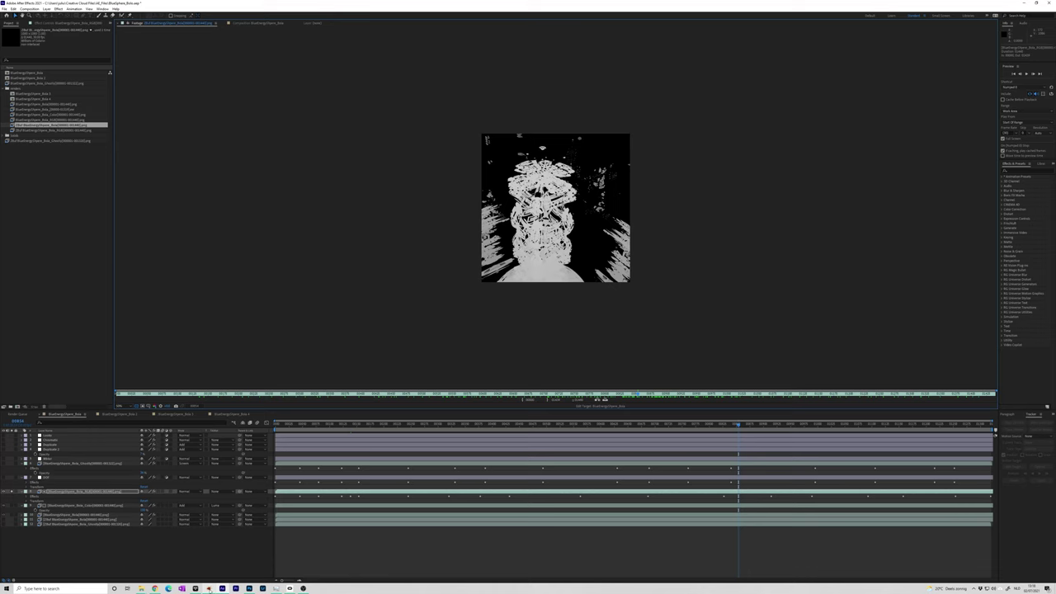
# - Switch to Mandelbulb3D and load the BlueEnergySphere_Bola animation from the backward_tutorial folder into the Animation maker
pyautogui.click(209, 588)
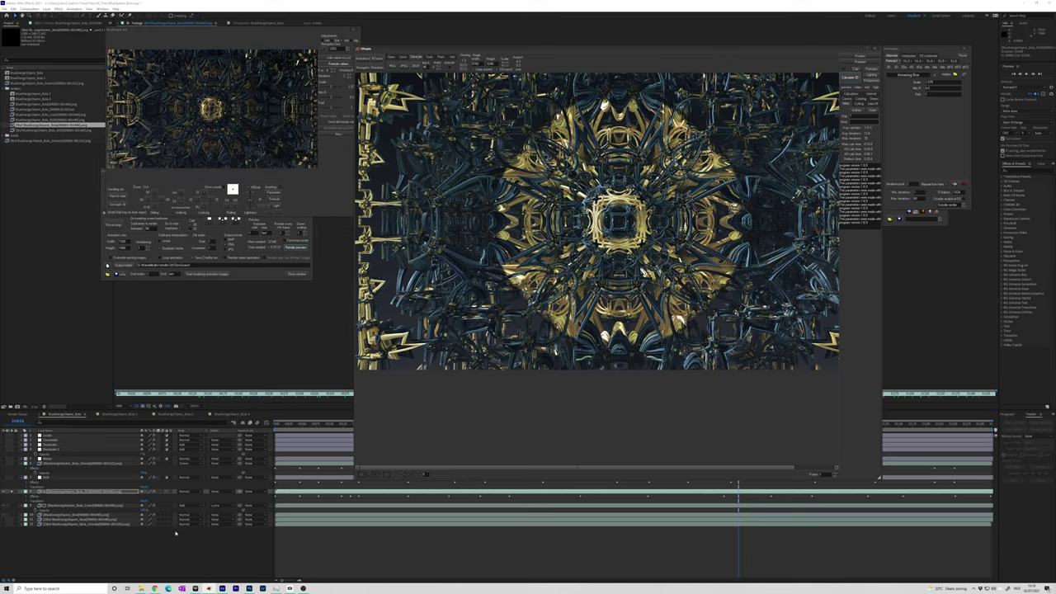
pyautogui.moveTo(141, 588)
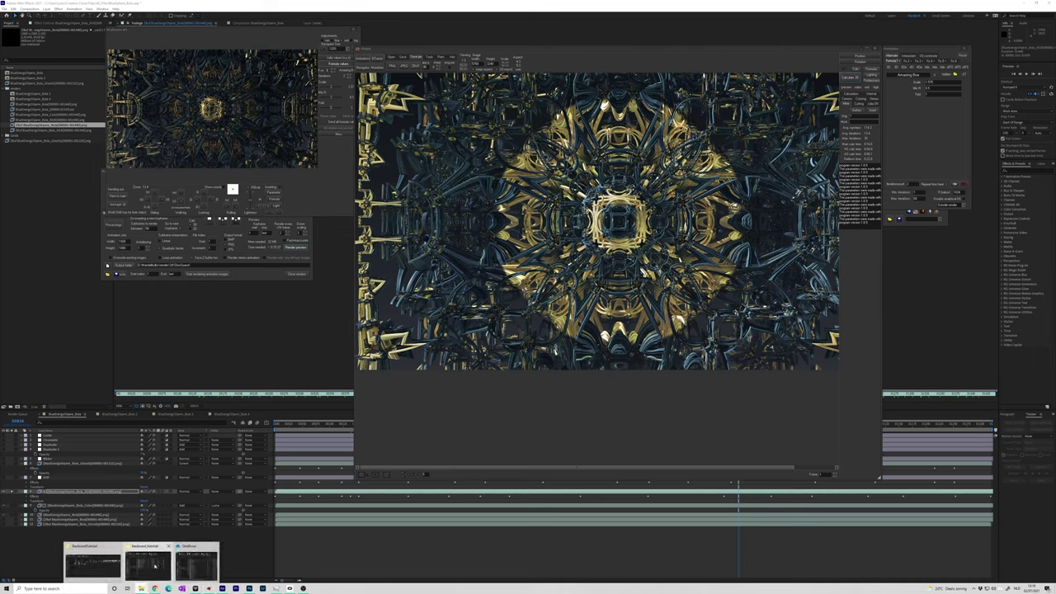
pyautogui.click(157, 566)
pyautogui.click(827, 69)
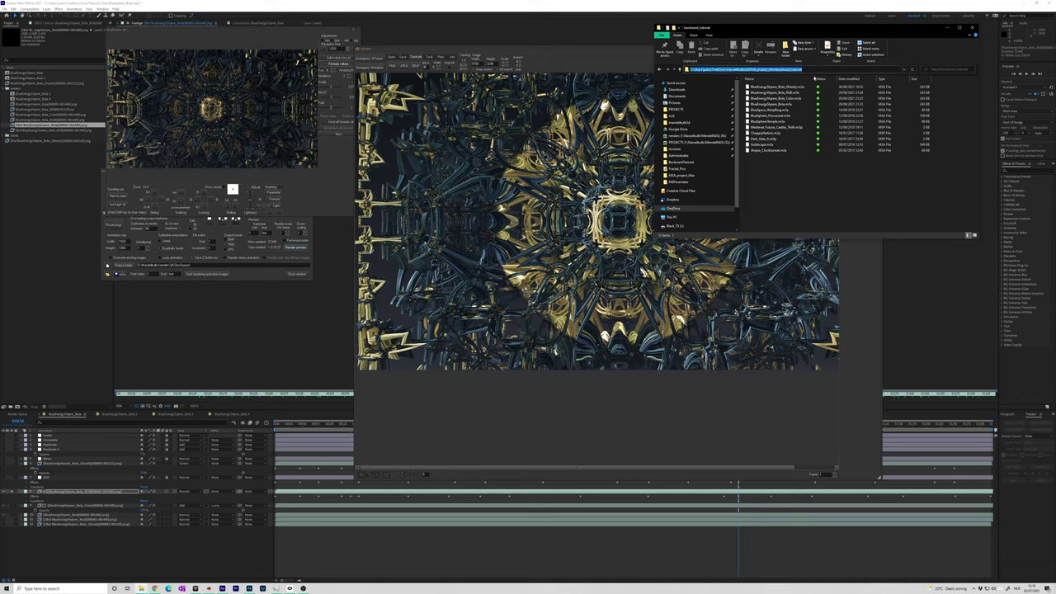
pyautogui.click(108, 274)
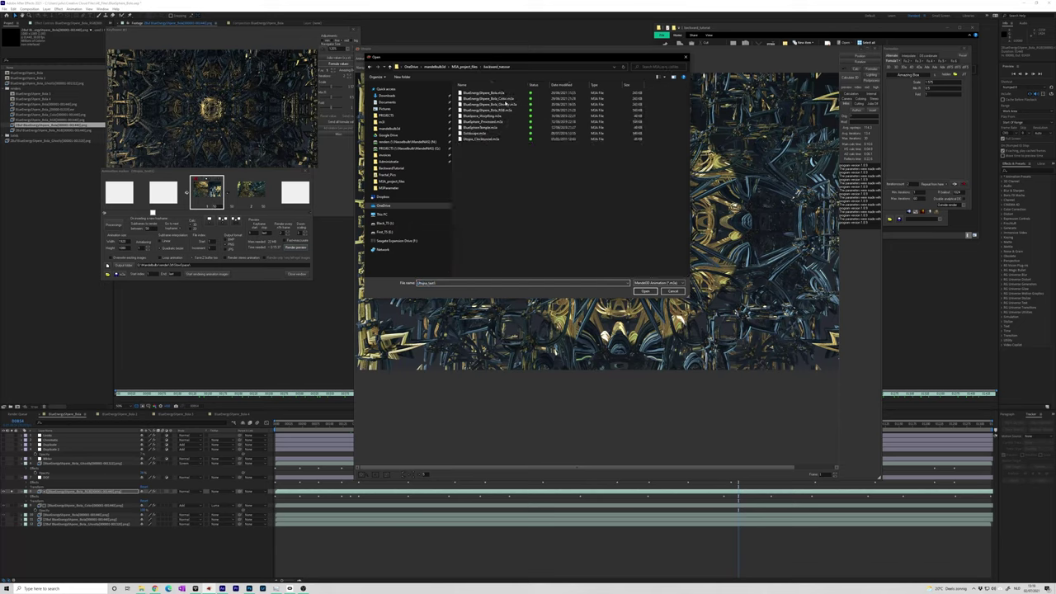
pyautogui.doubleClick(510, 105)
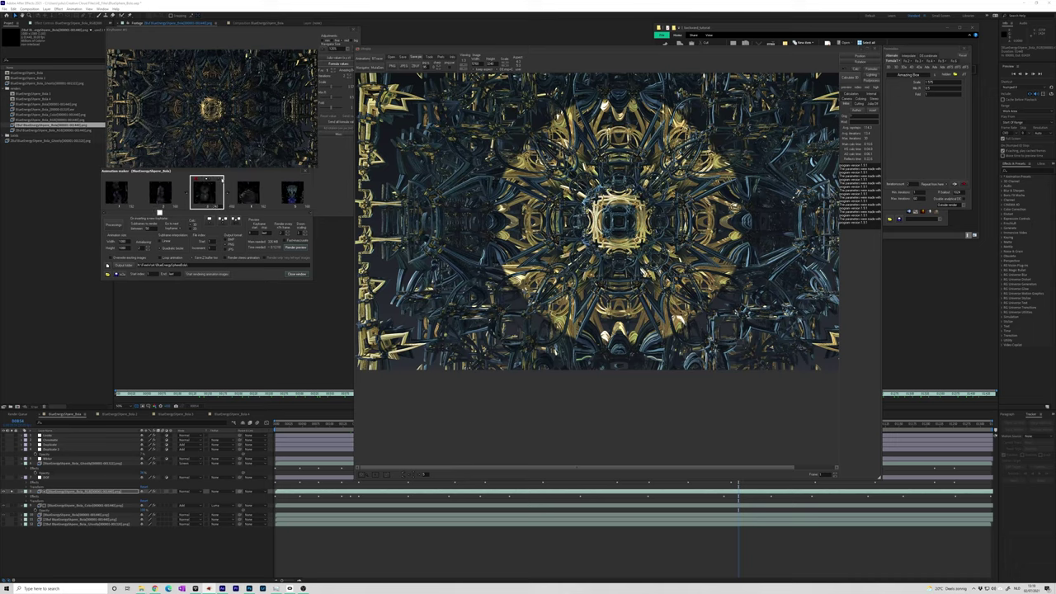
# - Load the highlighted keyframe into the navigator, arrange the windows and look through the animation's other keyframes
pyautogui.click(220, 181)
pyautogui.moveTo(279, 30); pyautogui.dragTo(415, 86)
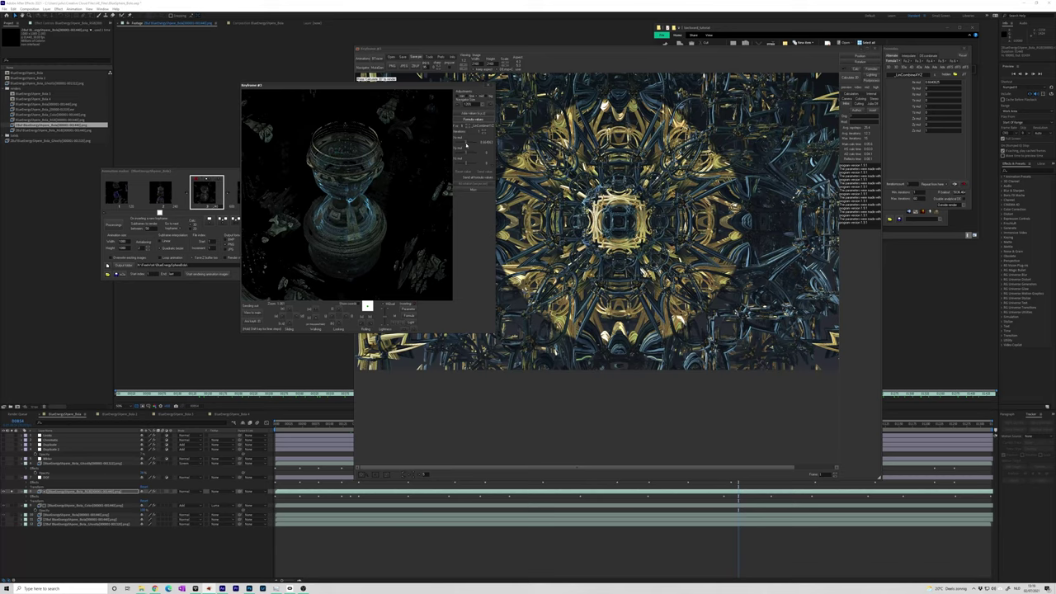
pyautogui.moveTo(466, 144)
pyautogui.mouseDown()
pyautogui.moveTo(479, 147)
pyautogui.moveTo(465, 146)
pyautogui.mouseUp()
pyautogui.moveTo(180, 173); pyautogui.dragTo(195, 176)
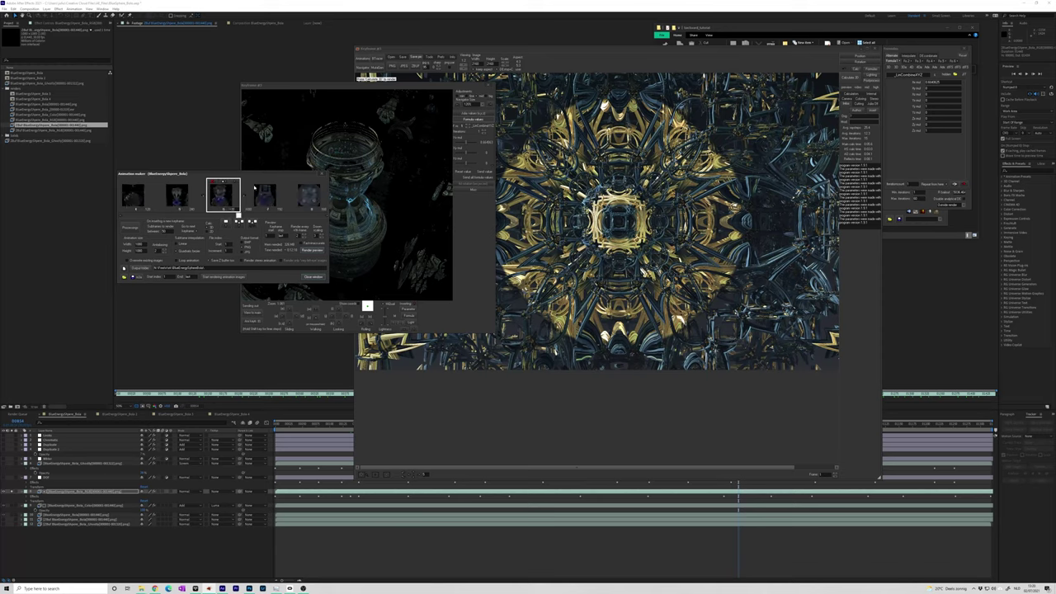
pyautogui.moveTo(237, 217); pyautogui.dragTo(173, 217)
# - Render the loaded keyframe in the main window with Calculate 3D and reposition the window to view the image
pyautogui.click(568, 419)
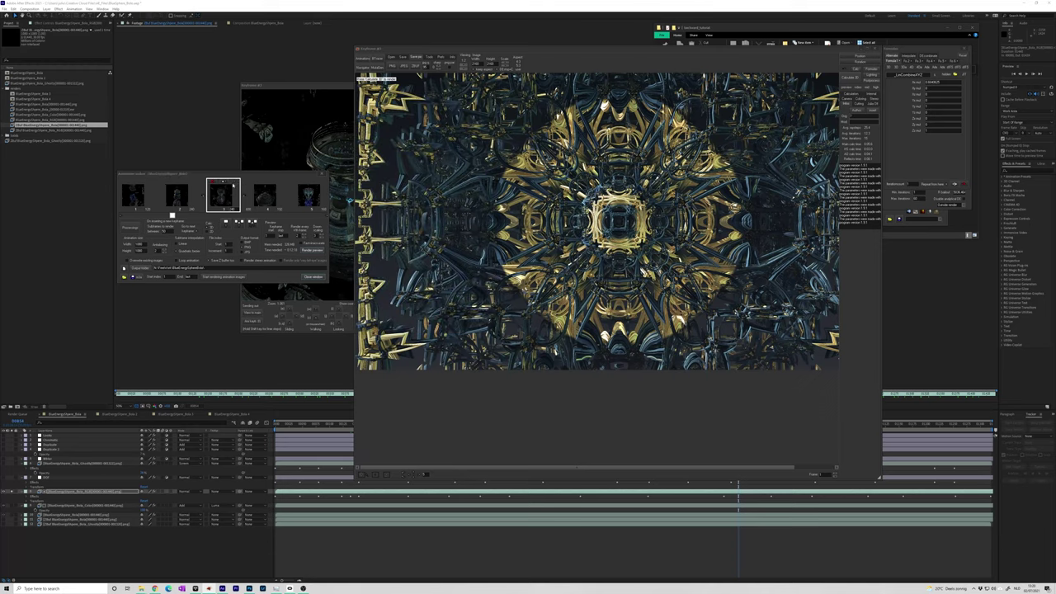
pyautogui.click(850, 78)
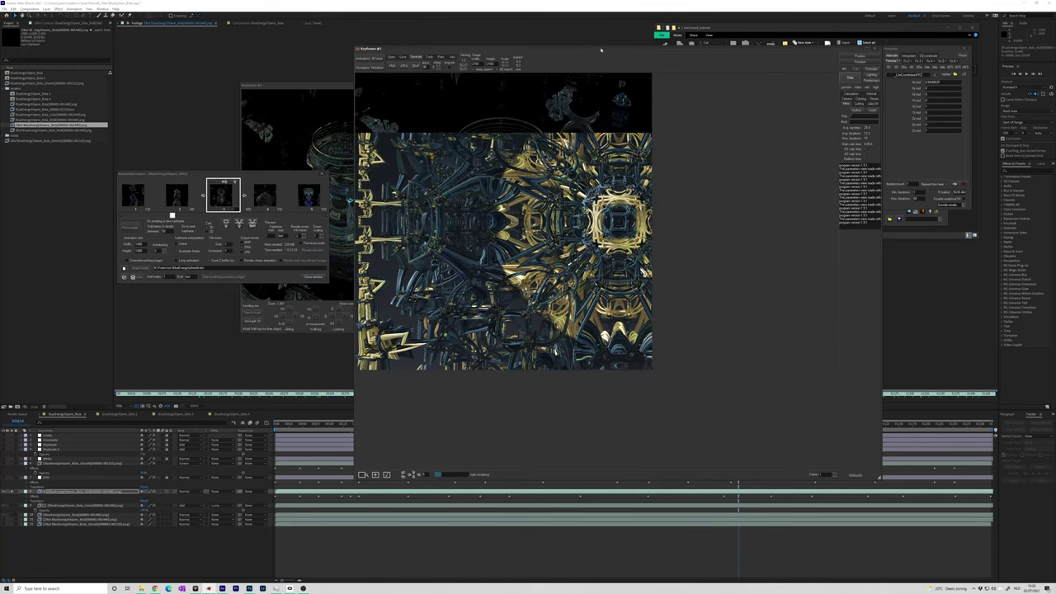
pyautogui.moveTo(592, 60); pyautogui.dragTo(536, 42)
pyautogui.moveTo(825, 461); pyautogui.dragTo(725, 423)
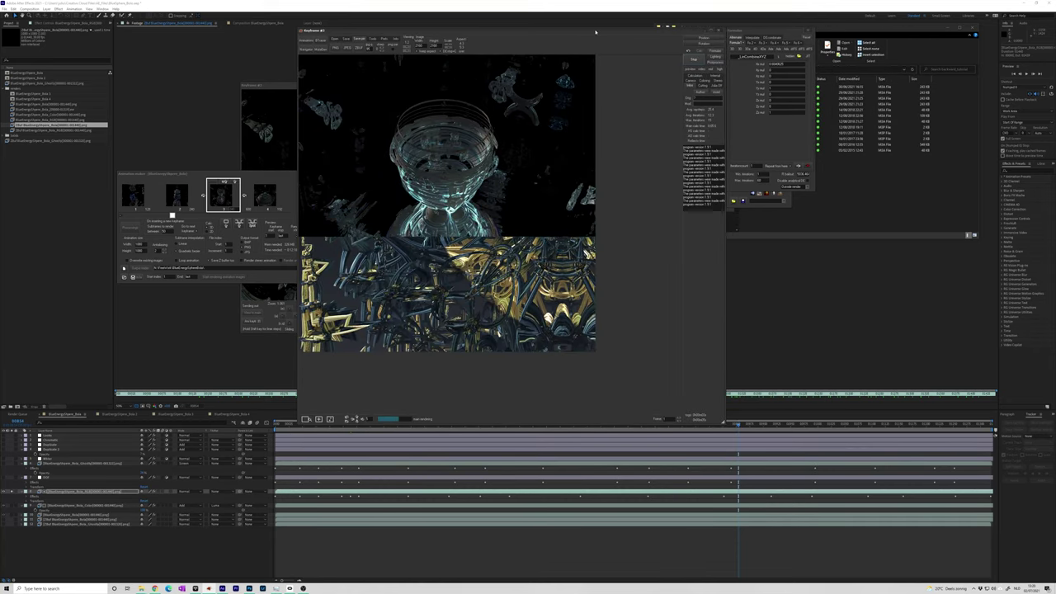
pyautogui.moveTo(592, 35); pyautogui.dragTo(648, 67)
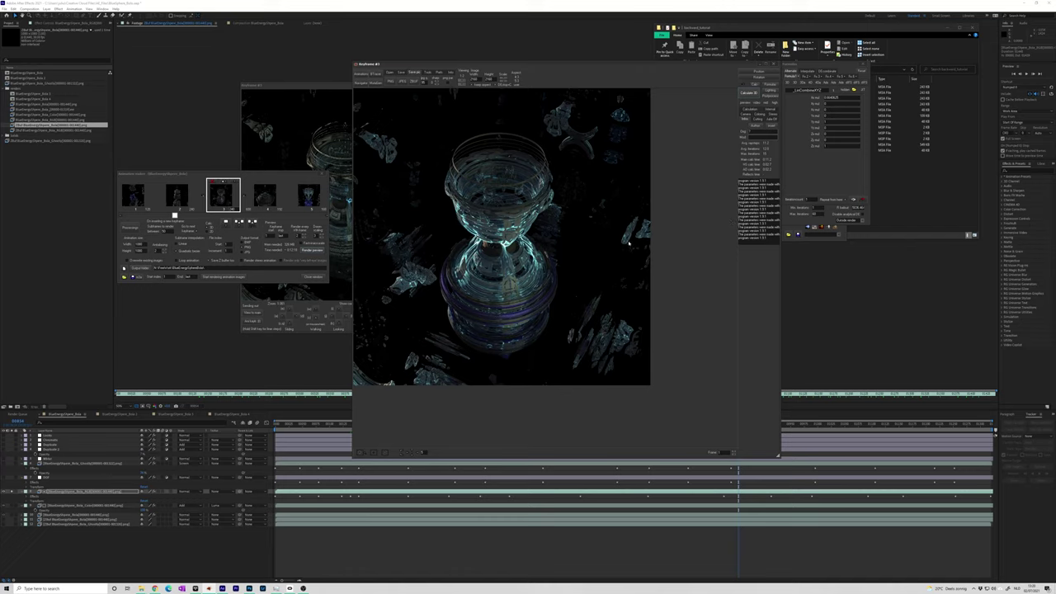
# - Load an RGB light preset from the m3l folder and adjust the object's surface colour range to suit the rendered keyframe
pyautogui.click(790, 235)
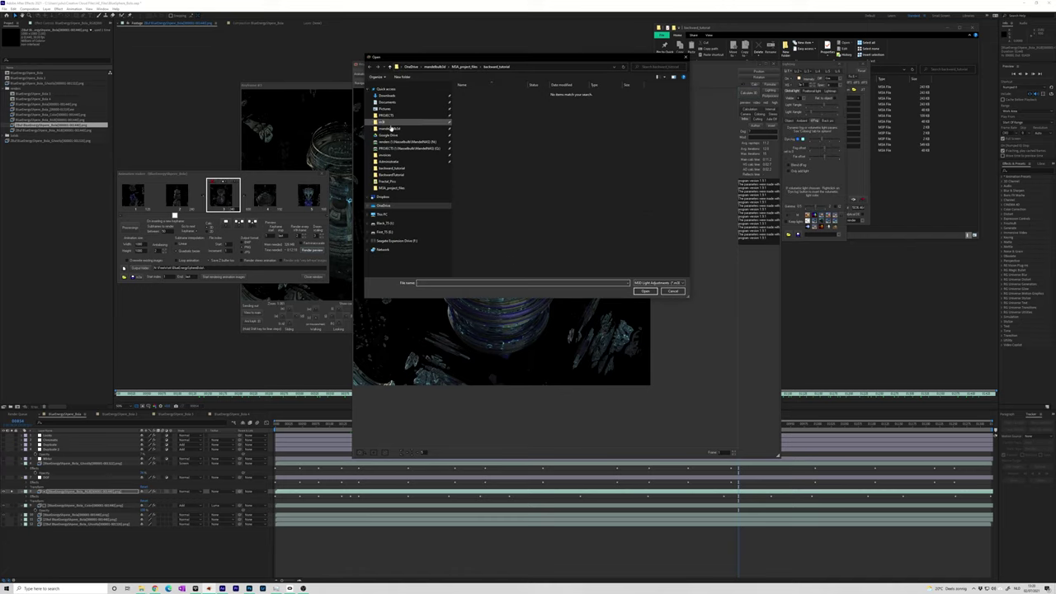
pyautogui.click(391, 125)
pyautogui.moveTo(503, 56); pyautogui.dragTo(596, 70)
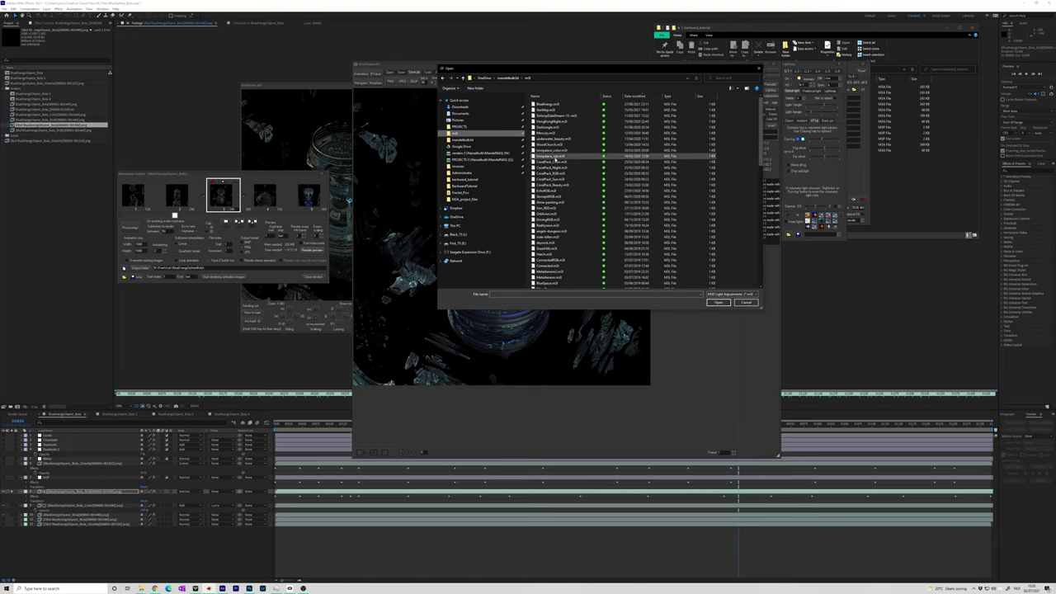
pyautogui.doubleClick(561, 159)
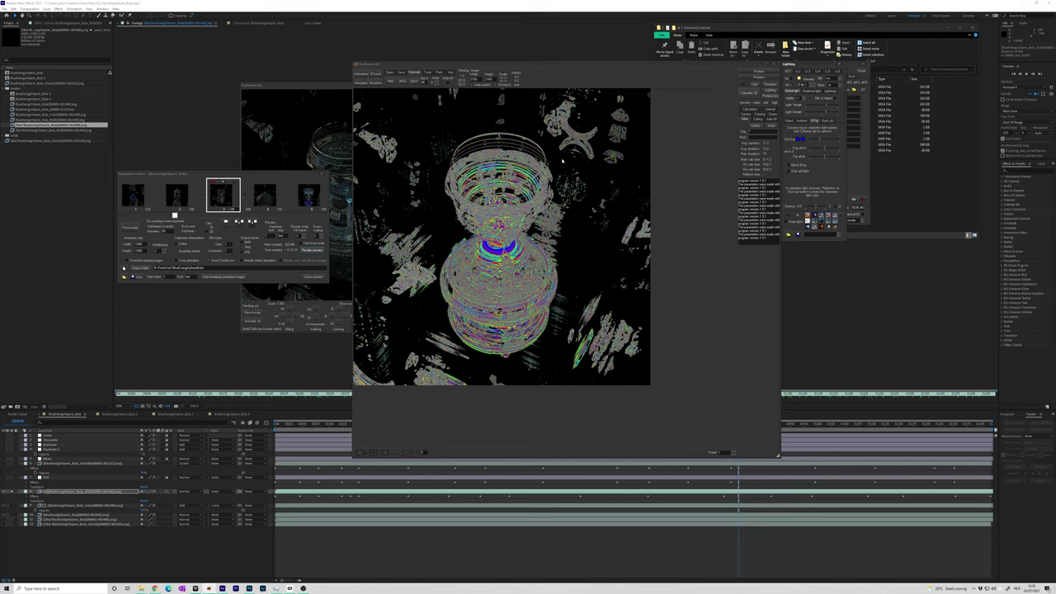
pyautogui.click(789, 121)
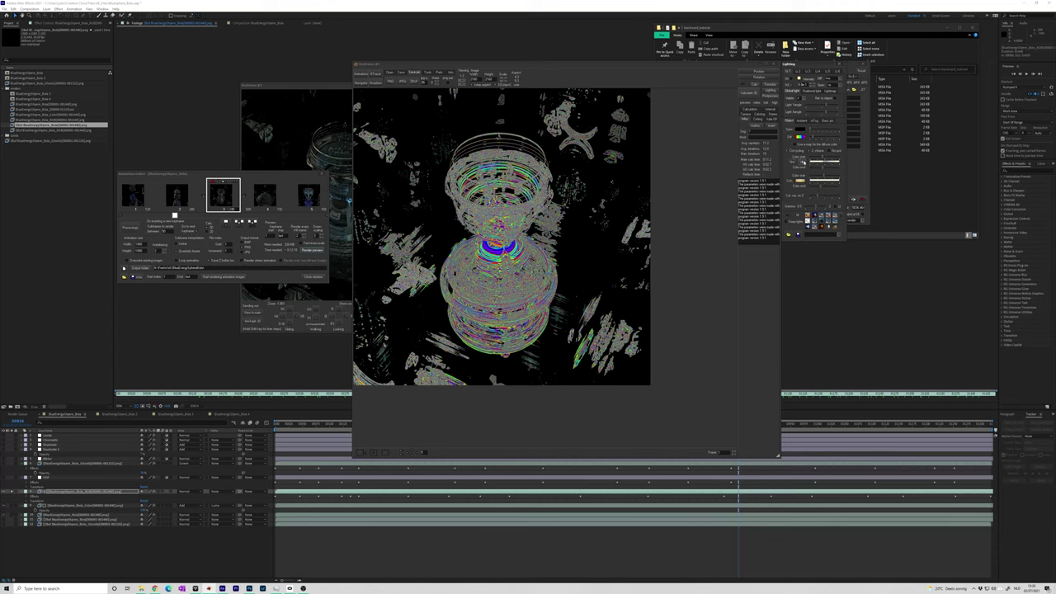
pyautogui.click(802, 161)
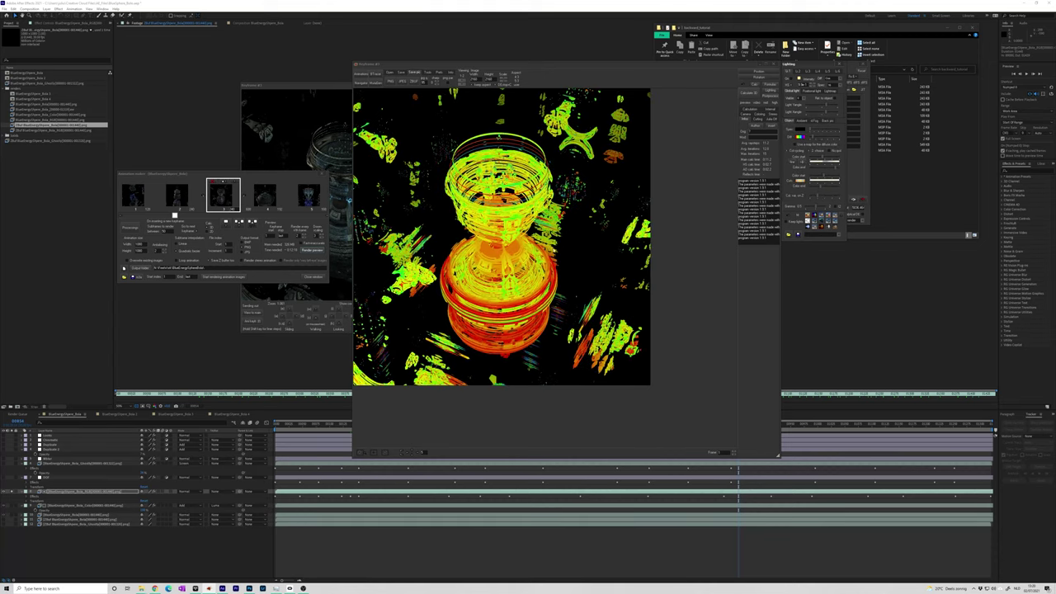
# - Check the Hard Shadow and Ambient Shadow settings in the post-processing options
pyautogui.click(769, 95)
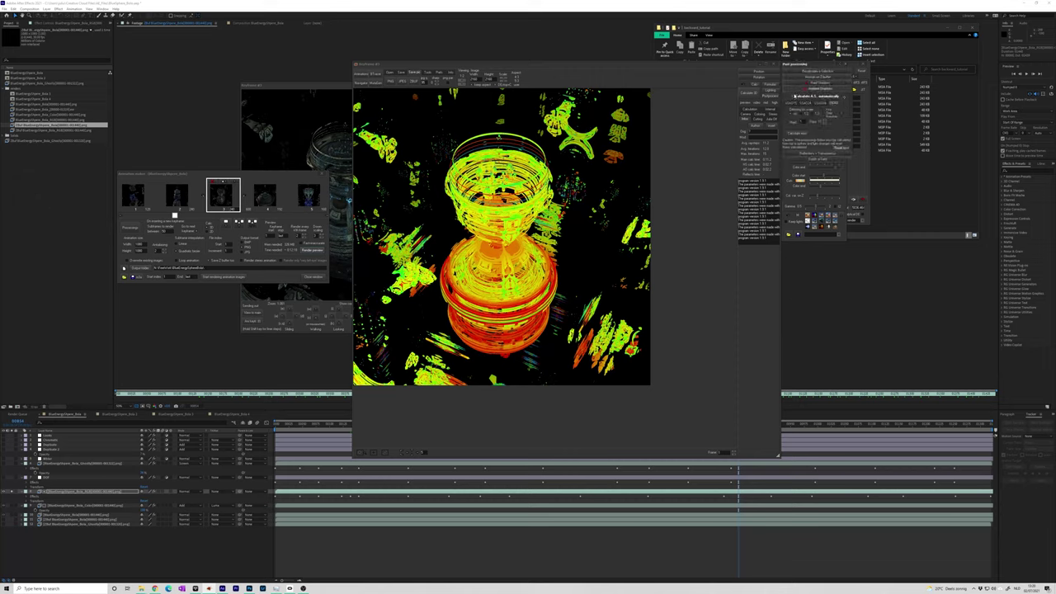
pyautogui.click(816, 83)
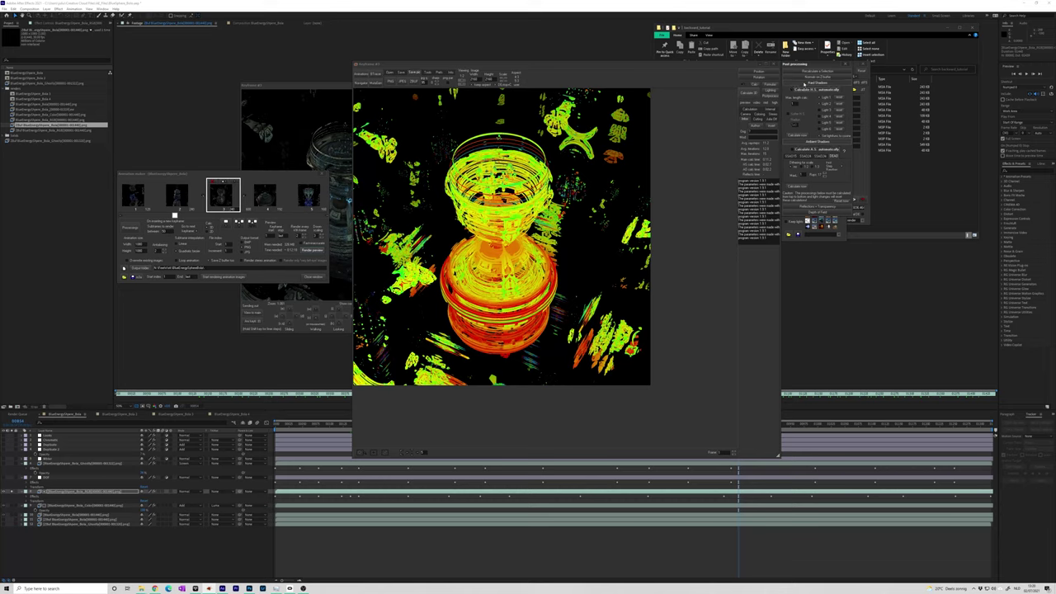
pyautogui.click(805, 83)
pyautogui.click(806, 89)
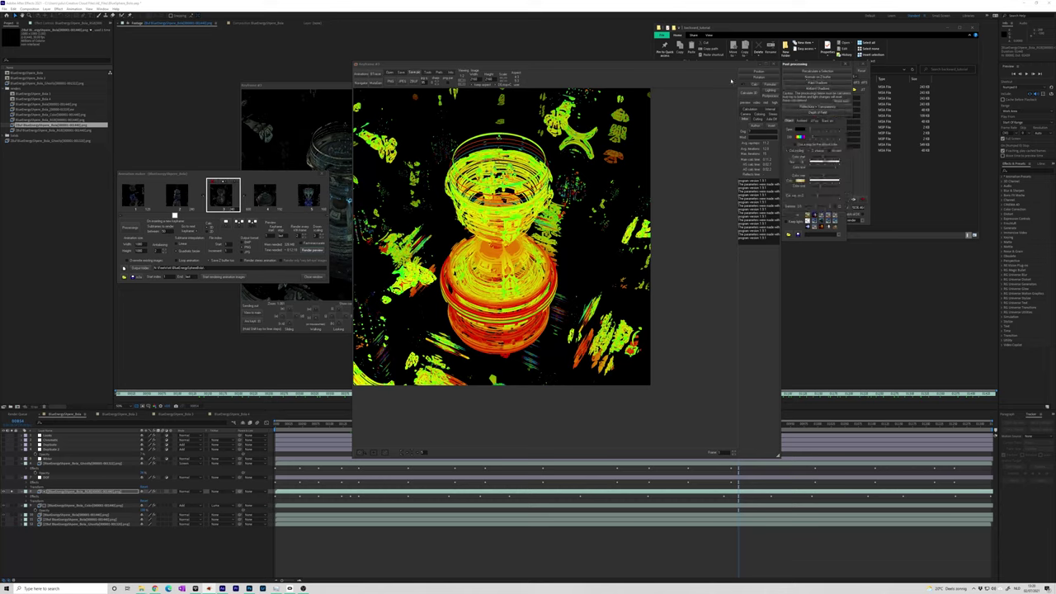
# - Apply the current light and colour settings to all keyframes through Animation processing and recalculate all keyframe preview images
pyautogui.click(130, 227)
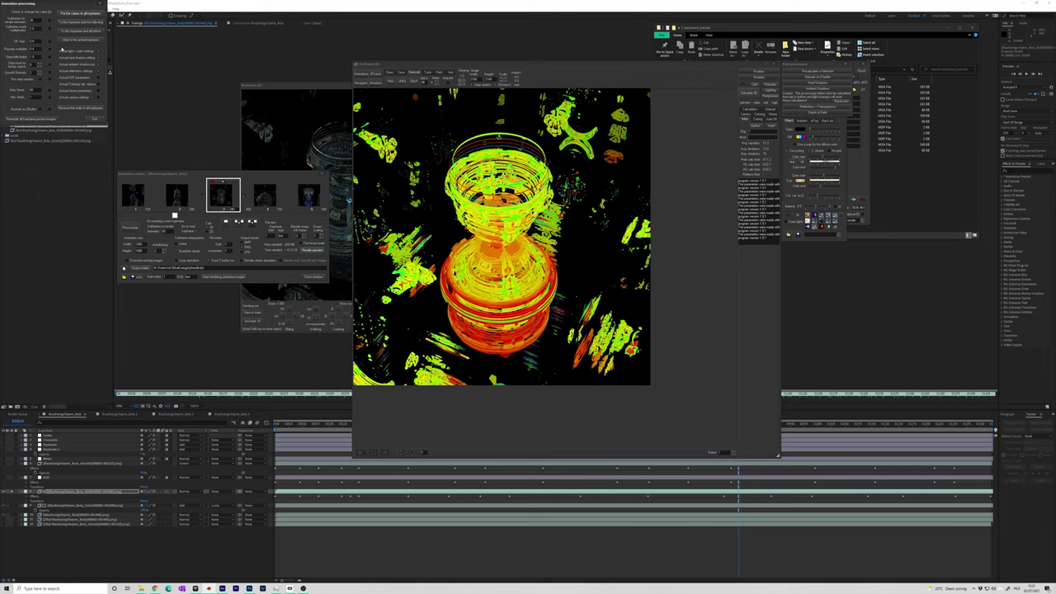
pyautogui.click(30, 121)
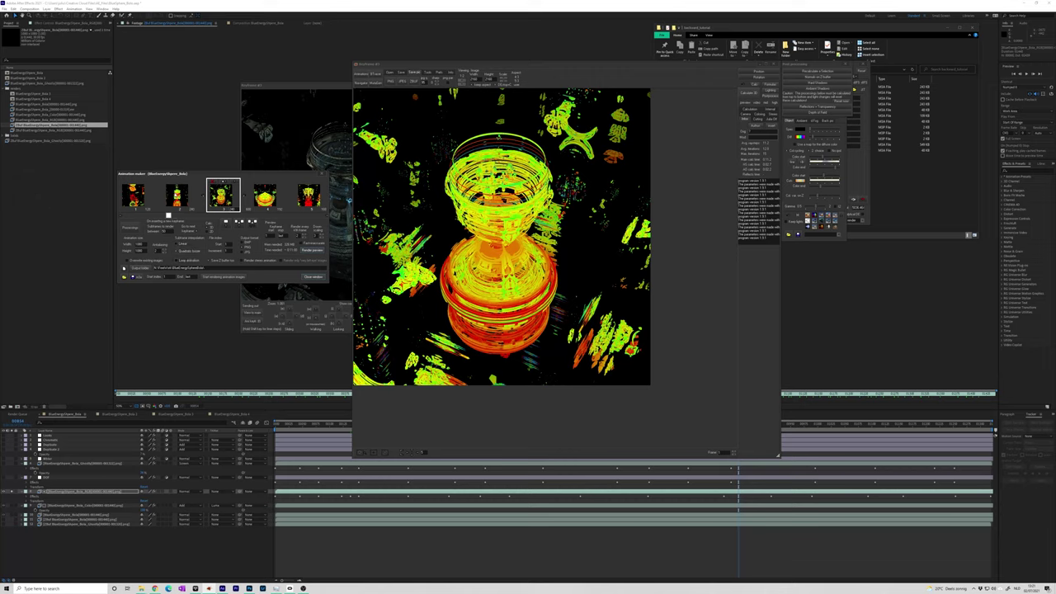
# - Look through the recalculated keyframe previews and set the animation size to 2160 wide by 2160 high
pyautogui.moveTo(172, 217); pyautogui.dragTo(208, 217)
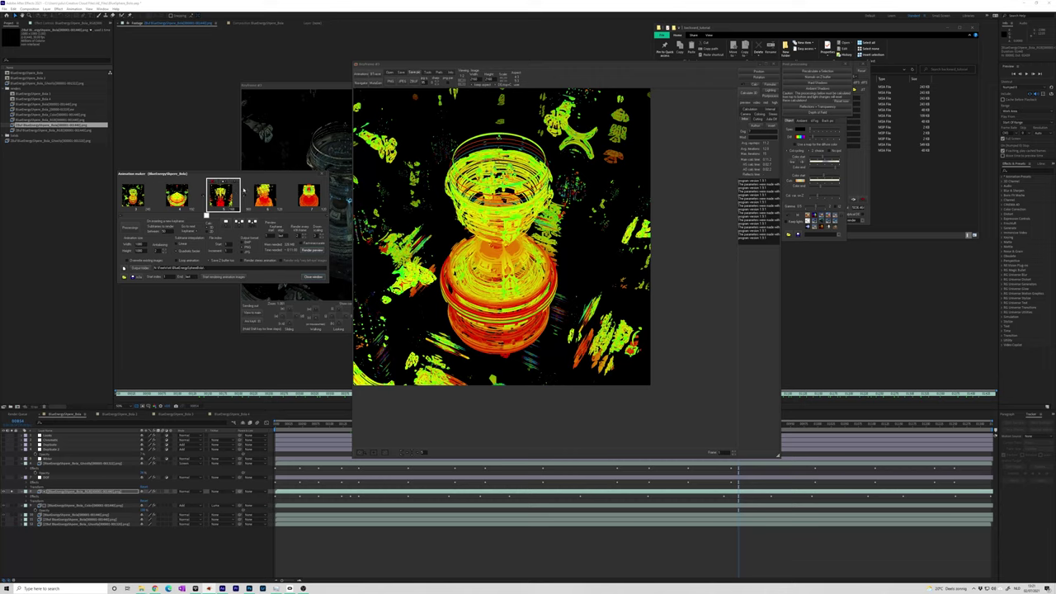
pyautogui.moveTo(206, 217); pyautogui.dragTo(184, 217)
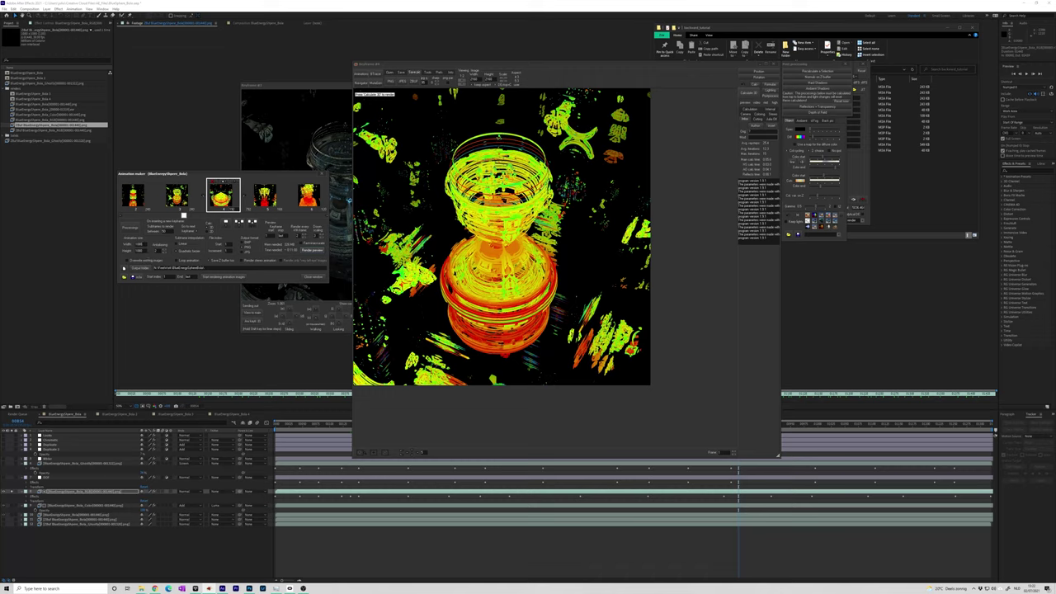
pyautogui.moveTo(144, 244); pyautogui.dragTo(116, 244)
pyautogui.write('2160')
pyautogui.press('Tab')
pyautogui.write('2')
pyautogui.moveTo(137, 238); pyautogui.dragTo(173, 255)
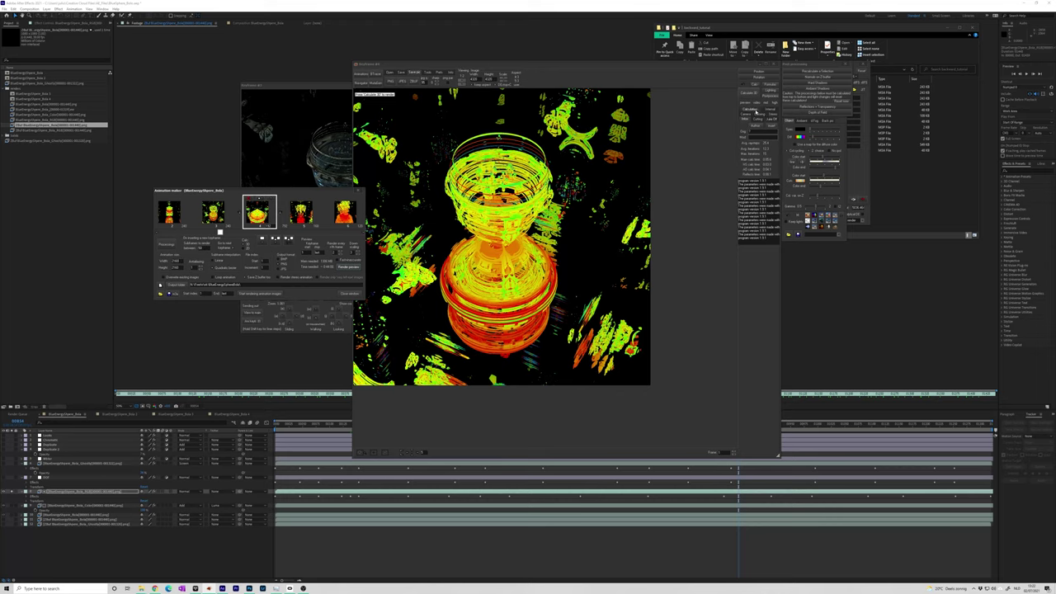
# - Check the calculation settings and the matching options in Animation processing that can be applied to all keyframes
pyautogui.click(758, 121)
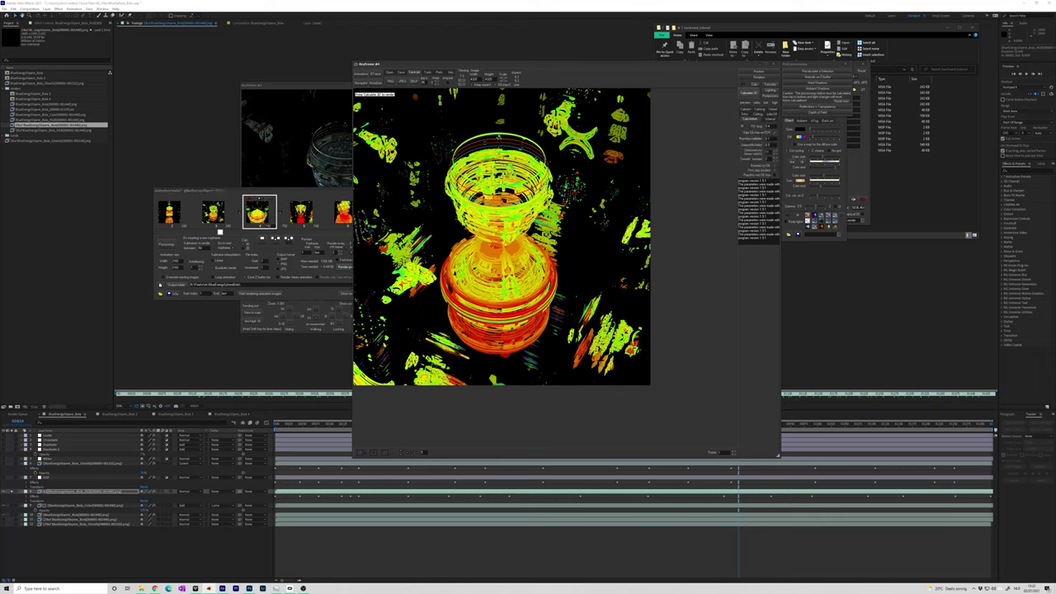
pyautogui.click(166, 245)
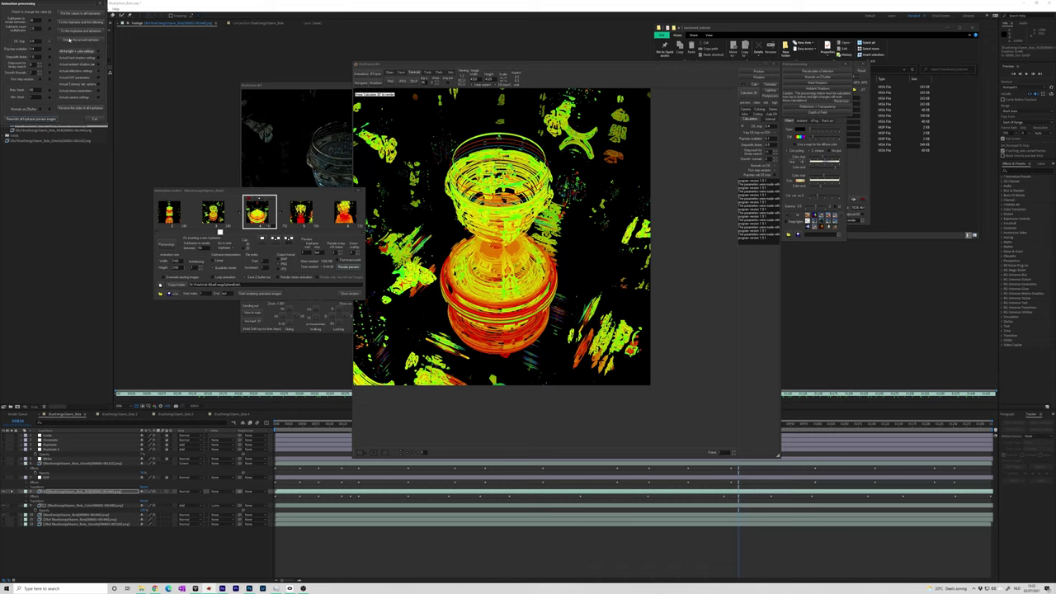
pyautogui.click(102, 121)
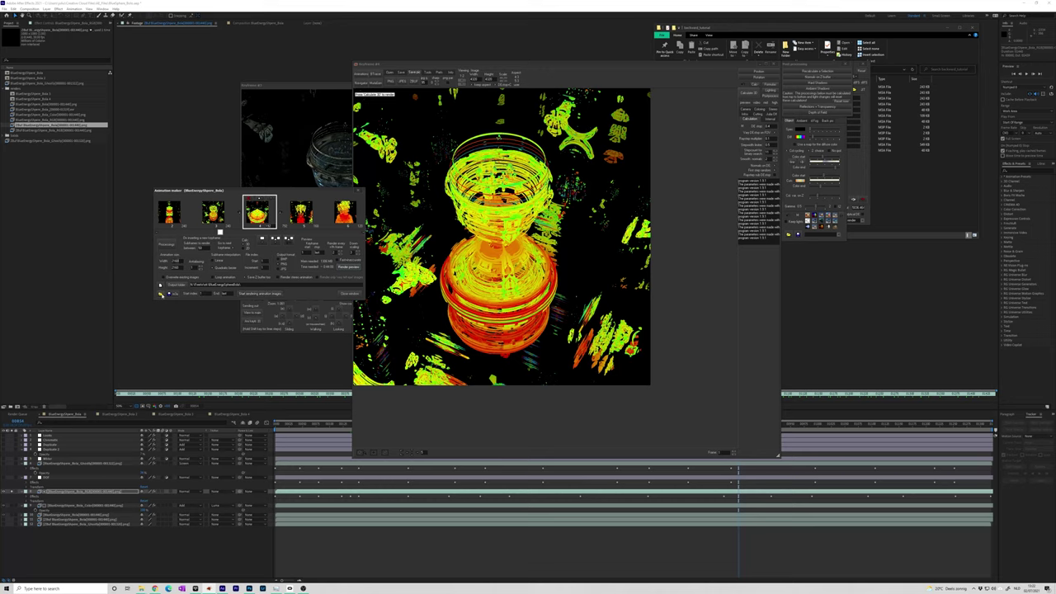
# - Open the base BlueEnergySpere_Bola animation and load its keyframe parameters into the navigator
pyautogui.click(161, 294)
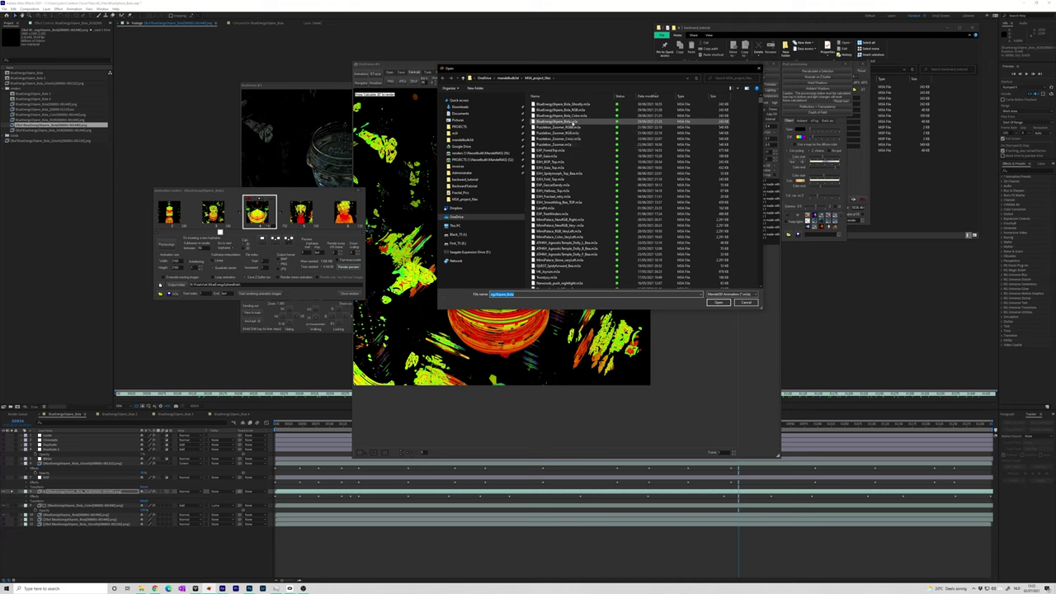
pyautogui.doubleClick(569, 122)
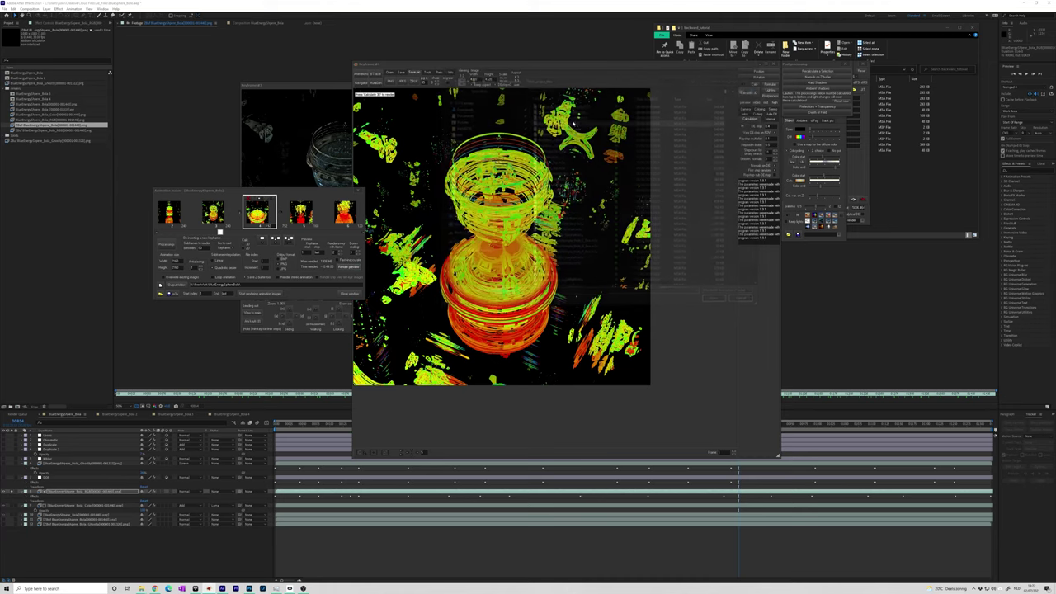
pyautogui.click(363, 83)
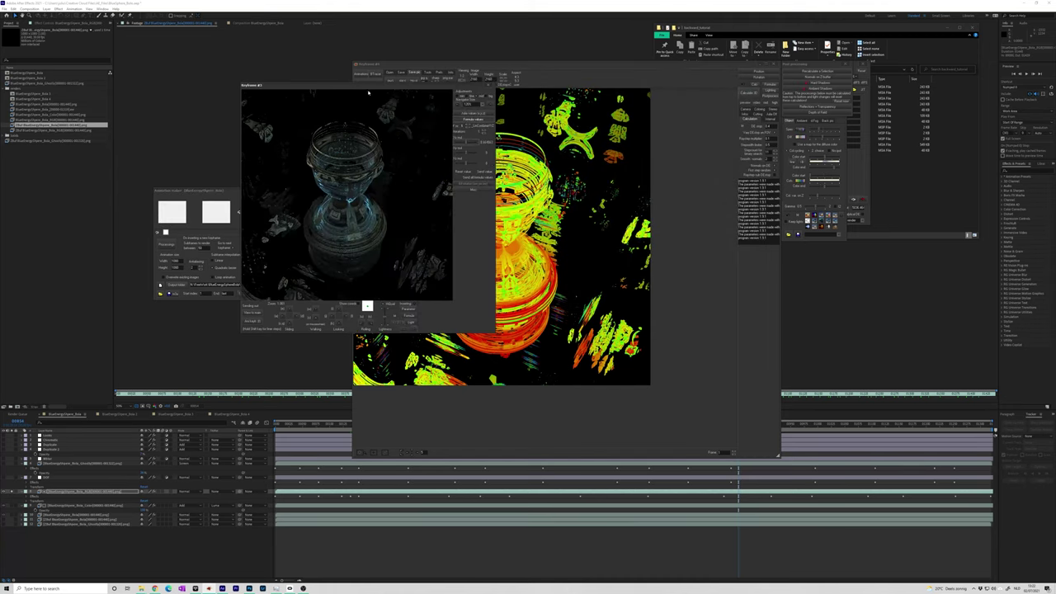
pyautogui.click(408, 309)
pyautogui.click(410, 322)
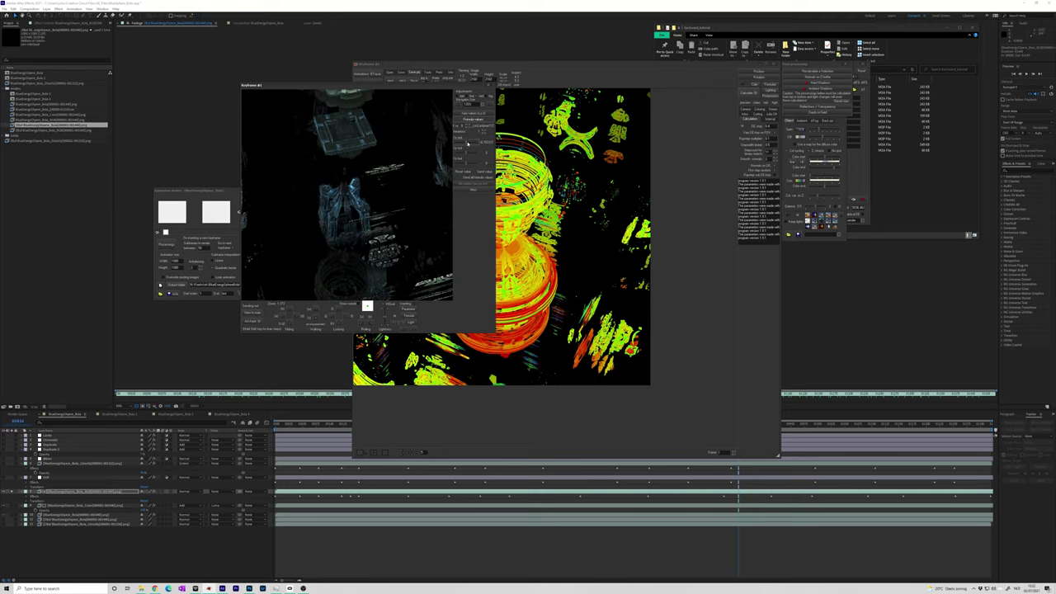
# - Try changed formula values in the navigator, including 5 and 180 for a rotation angle
pyautogui.moveTo(468, 143); pyautogui.dragTo(474, 145)
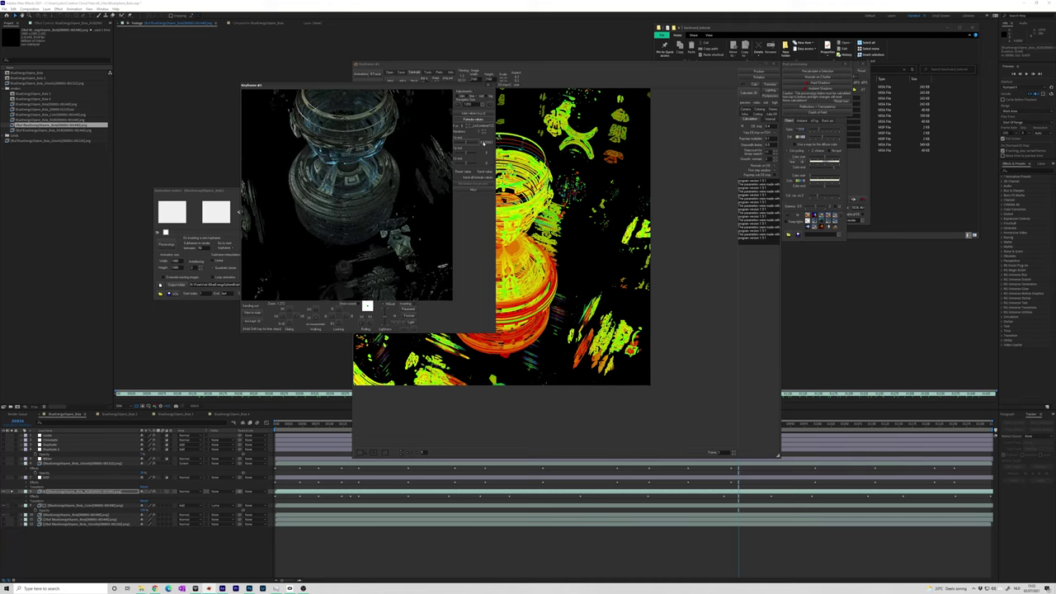
pyautogui.click(468, 124)
pyautogui.click(493, 164)
pyautogui.click(488, 154)
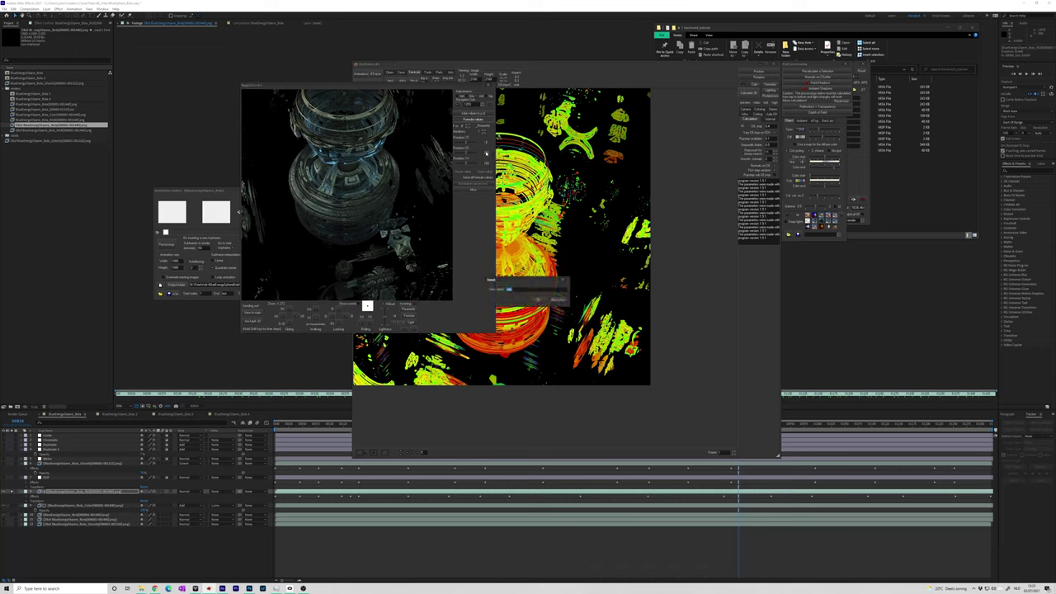
pyautogui.write('5')
pyautogui.press('Return')
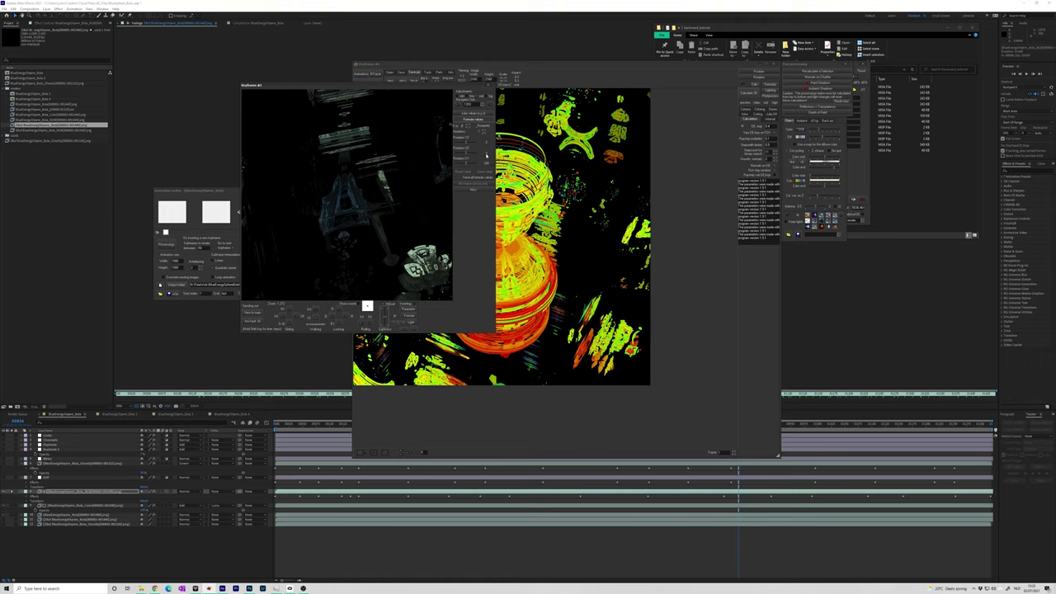
pyautogui.click(470, 184)
pyautogui.write('180')
pyautogui.press('Return')
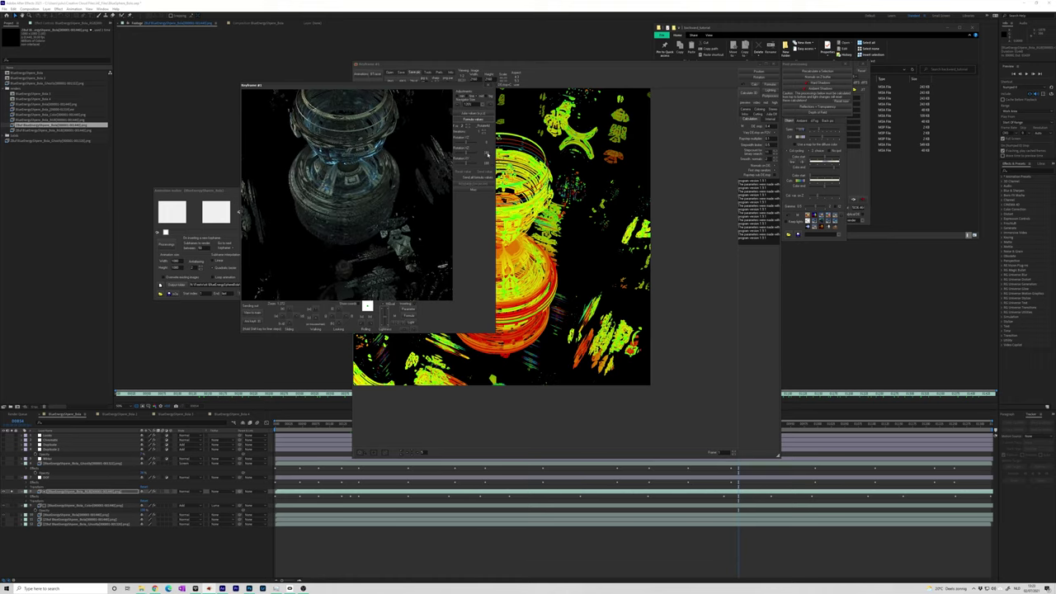
# - Try further angles on the rotation formula, including 0, and adjust its iteration count to compare the effect on the shape
pyautogui.click(487, 154)
pyautogui.write('0')
pyautogui.press('Return')
pyautogui.click(487, 162)
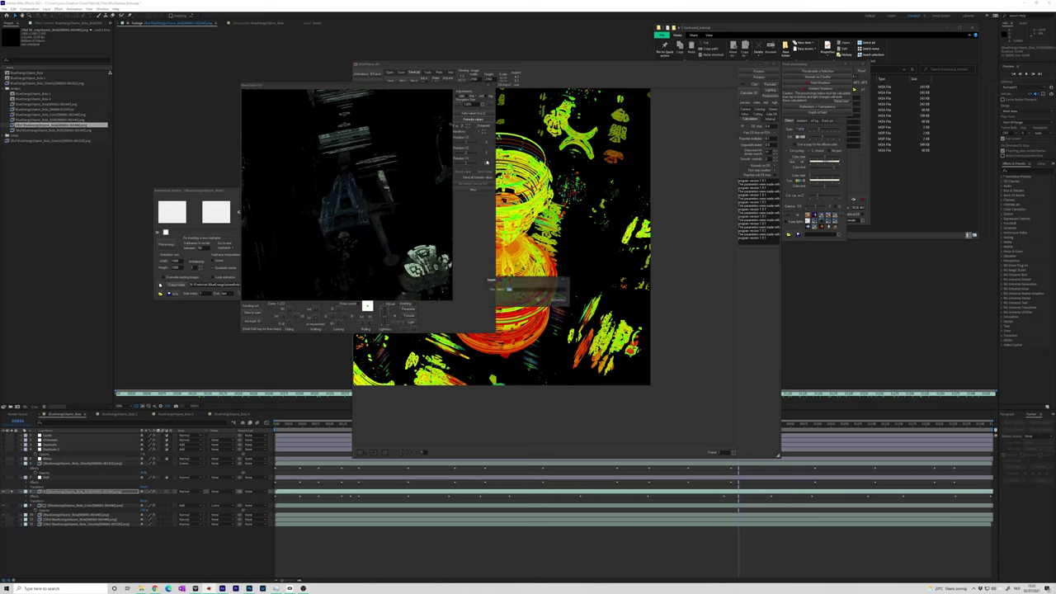
pyautogui.press('Return')
pyautogui.click(487, 153)
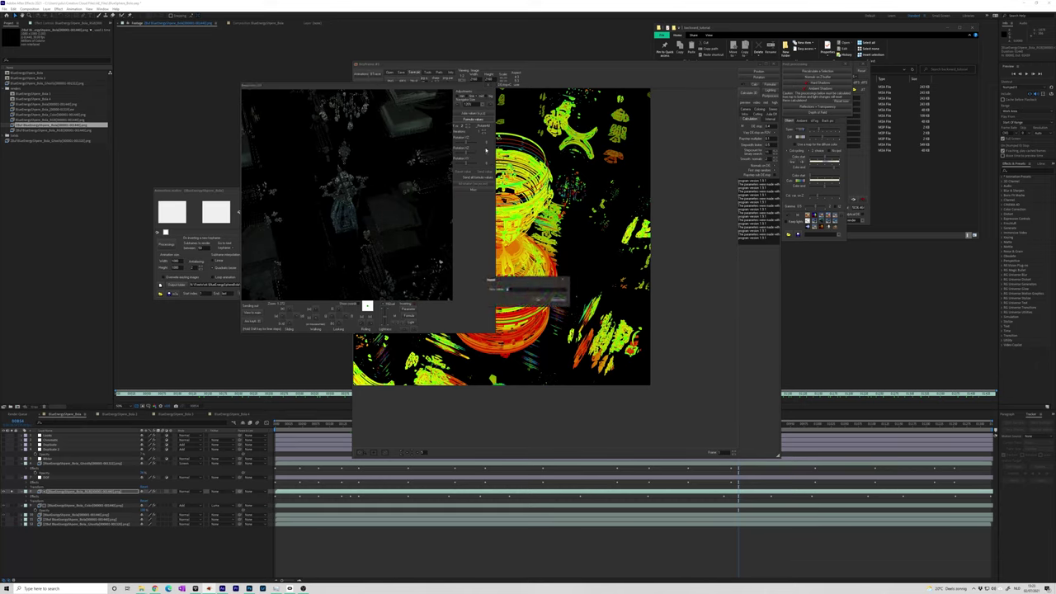
pyautogui.press('Return')
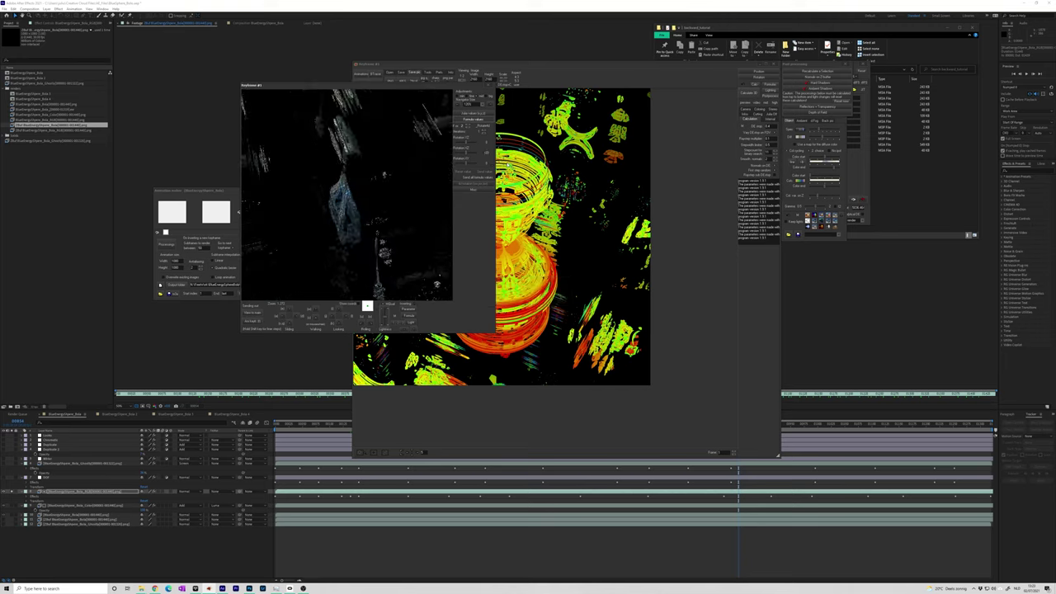
pyautogui.click(491, 157)
pyautogui.press('Return')
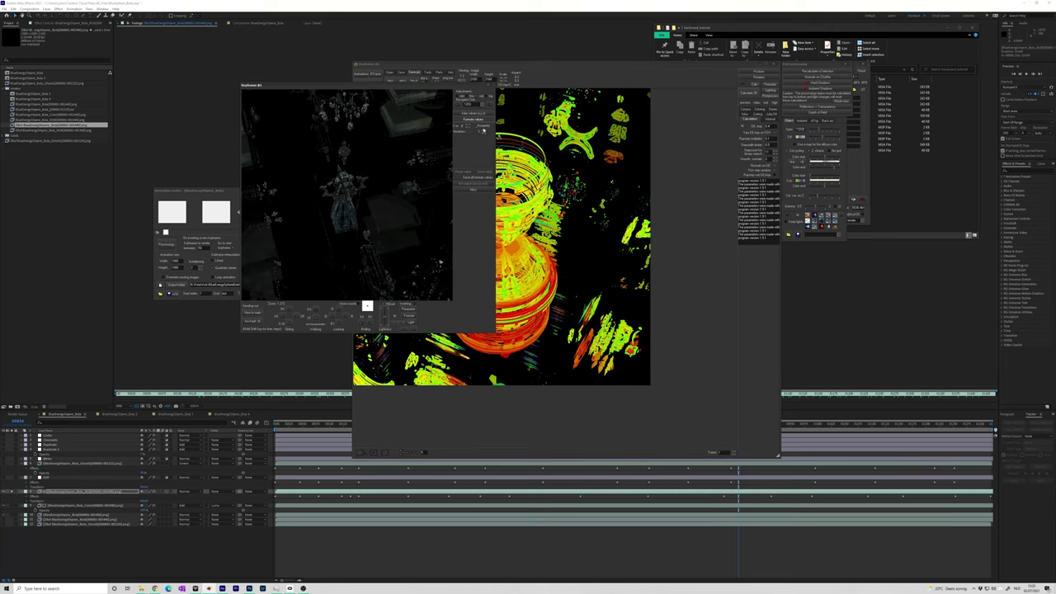
pyautogui.click(486, 131)
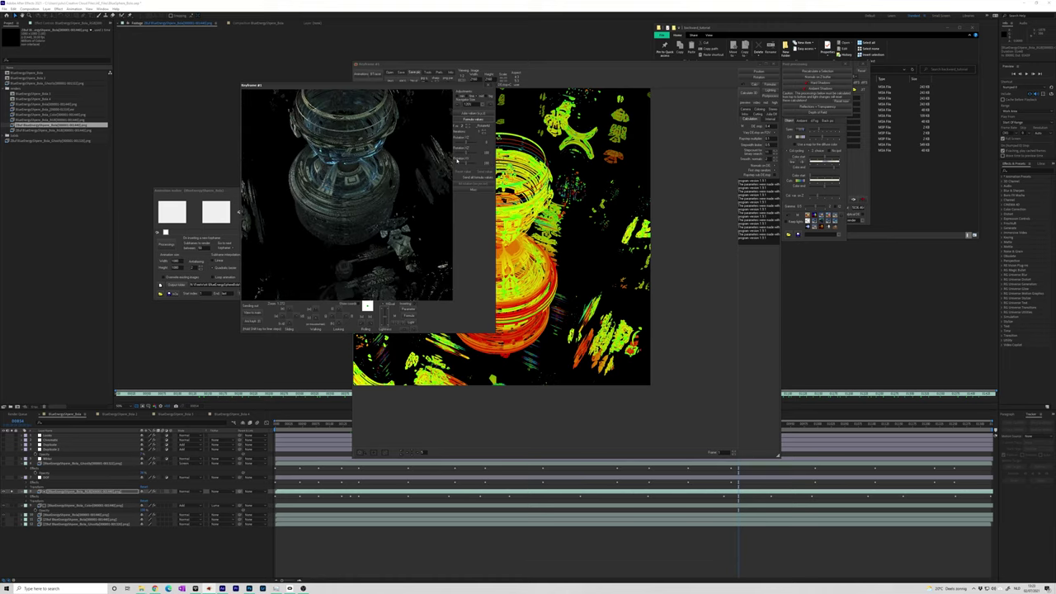
# - Examine the values of the individual formulas in the hybrid and test an iteration count change in the navigator
pyautogui.click(468, 125)
pyautogui.click(467, 126)
pyautogui.moveTo(449, 88); pyautogui.dragTo(475, 107)
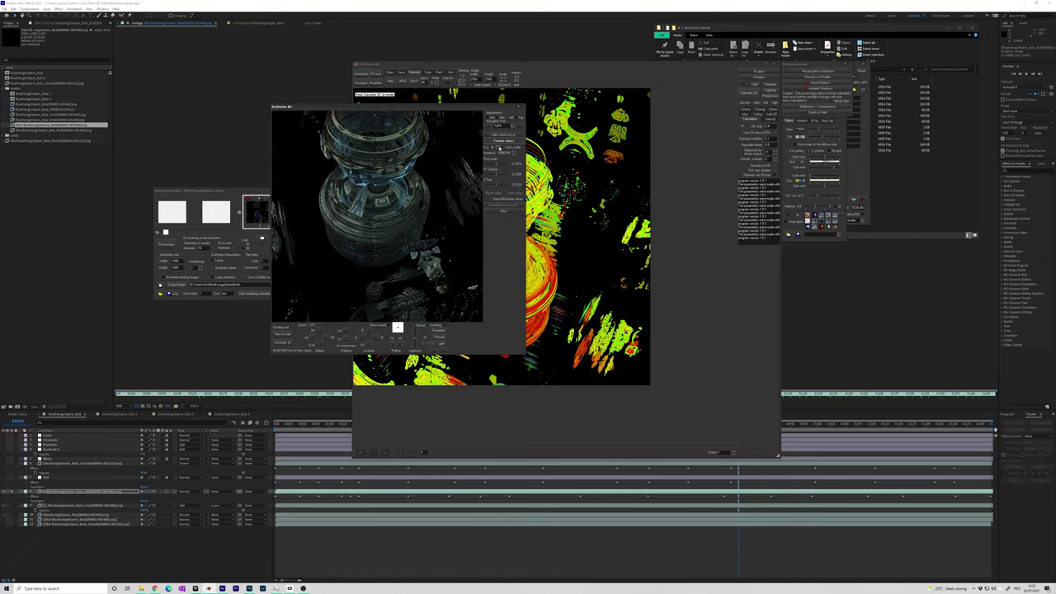
pyautogui.click(499, 146)
pyautogui.click(513, 153)
pyautogui.click(513, 154)
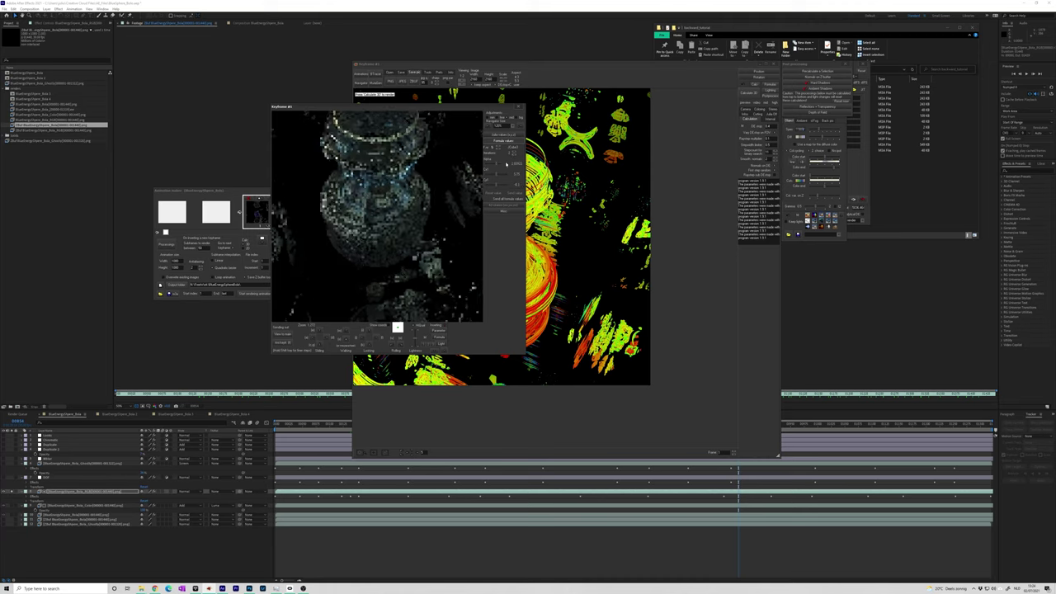
pyautogui.click(499, 154)
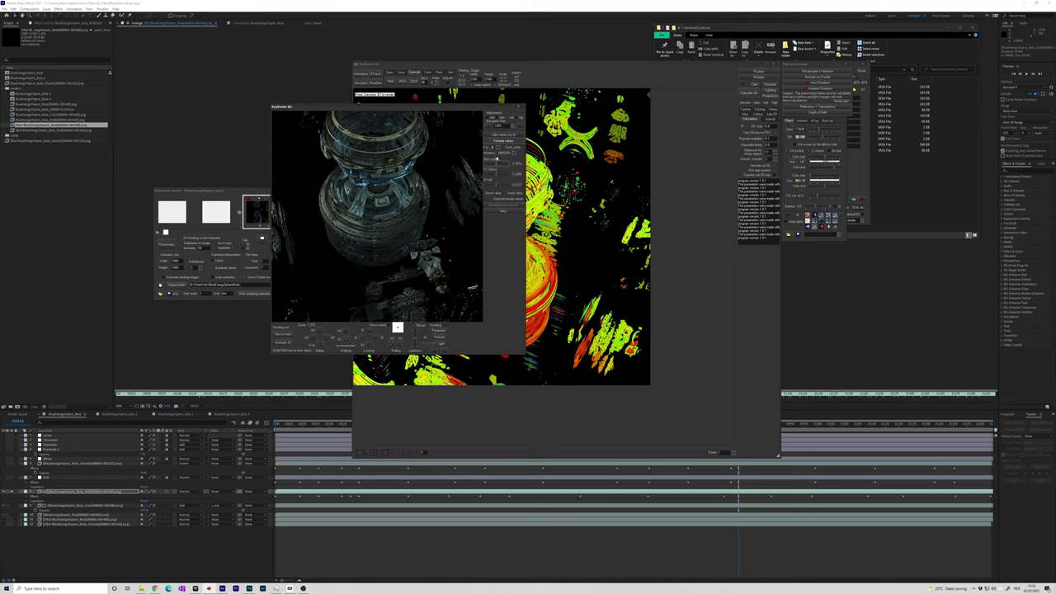
pyautogui.click(500, 154)
pyautogui.click(499, 148)
pyautogui.click(499, 148)
pyautogui.click(499, 151)
# - Rearrange the main window and the navigator so both the RGB render and the navigator preview can be viewed
pyautogui.moveTo(460, 106); pyautogui.dragTo(499, 123)
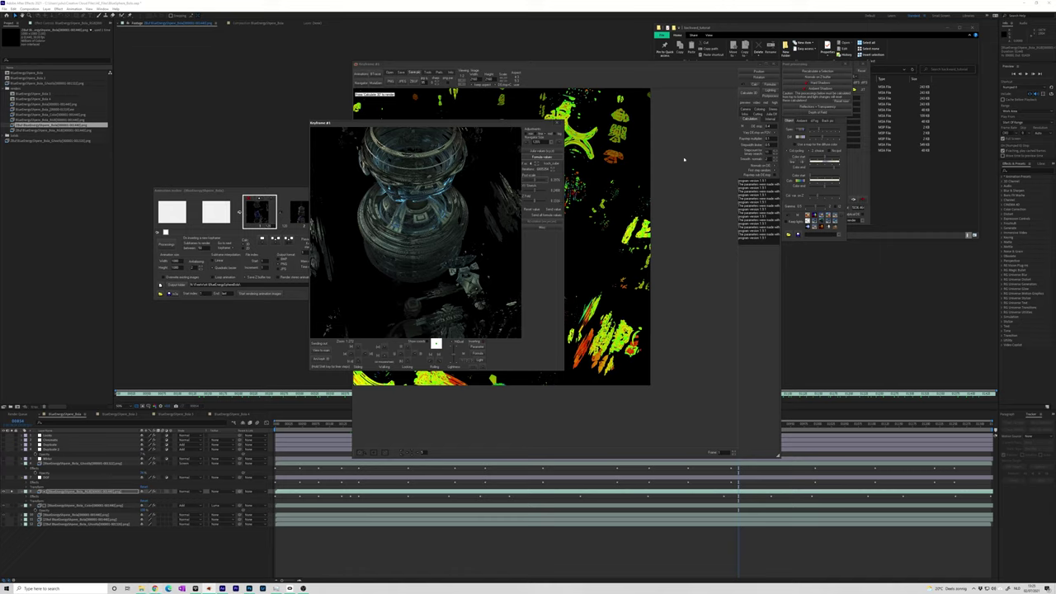
pyautogui.click(601, 68)
pyautogui.moveTo(535, 66); pyautogui.dragTo(570, 69)
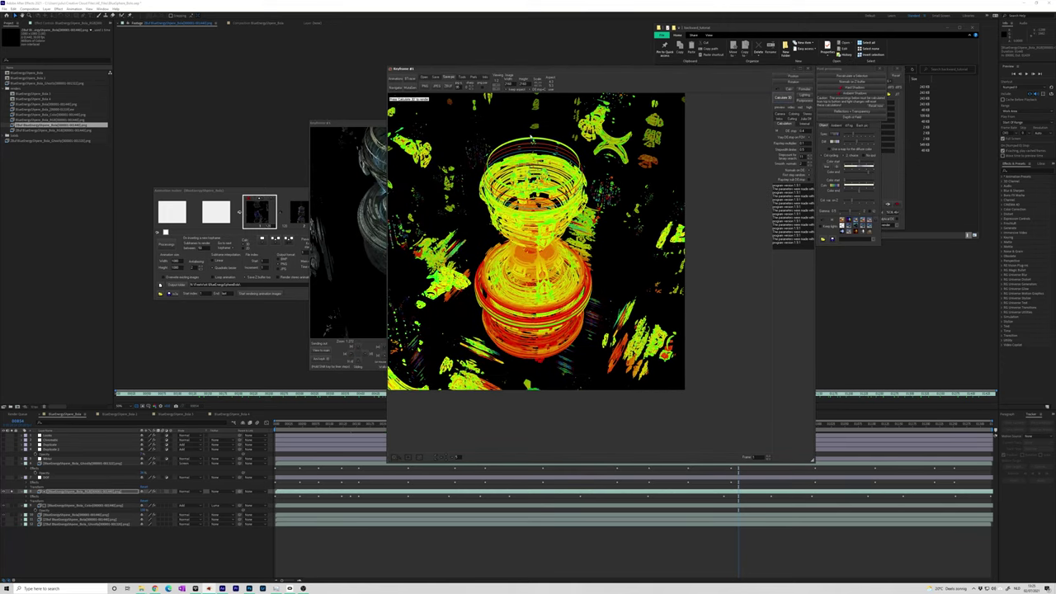
pyautogui.moveTo(373, 123); pyautogui.dragTo(353, 129)
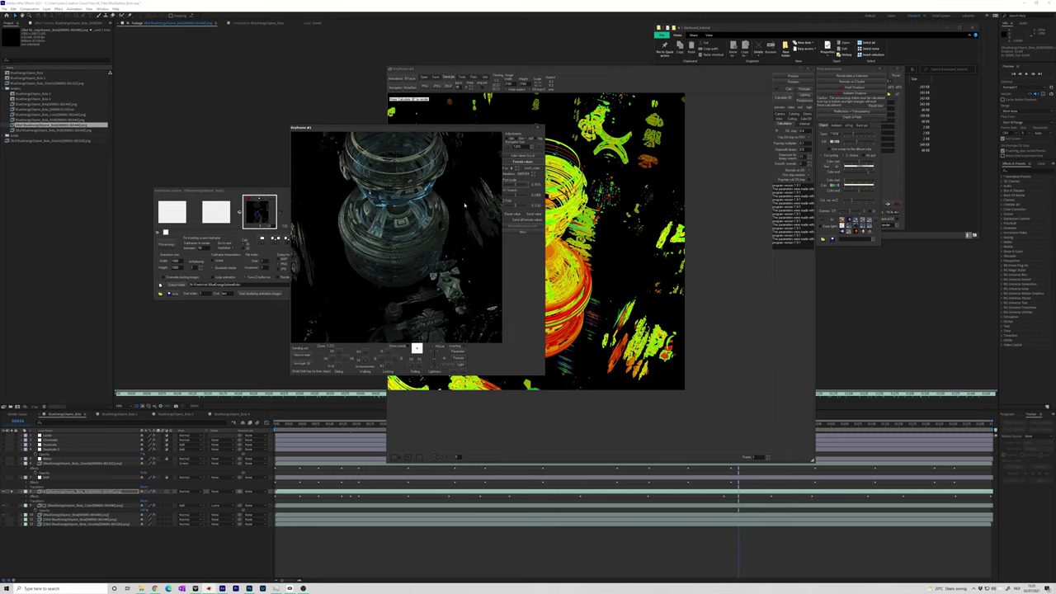
# - Bring up the backward_tutorial folder window and use its path to point the animation file dialog to that folder
pyautogui.moveTo(144, 586)
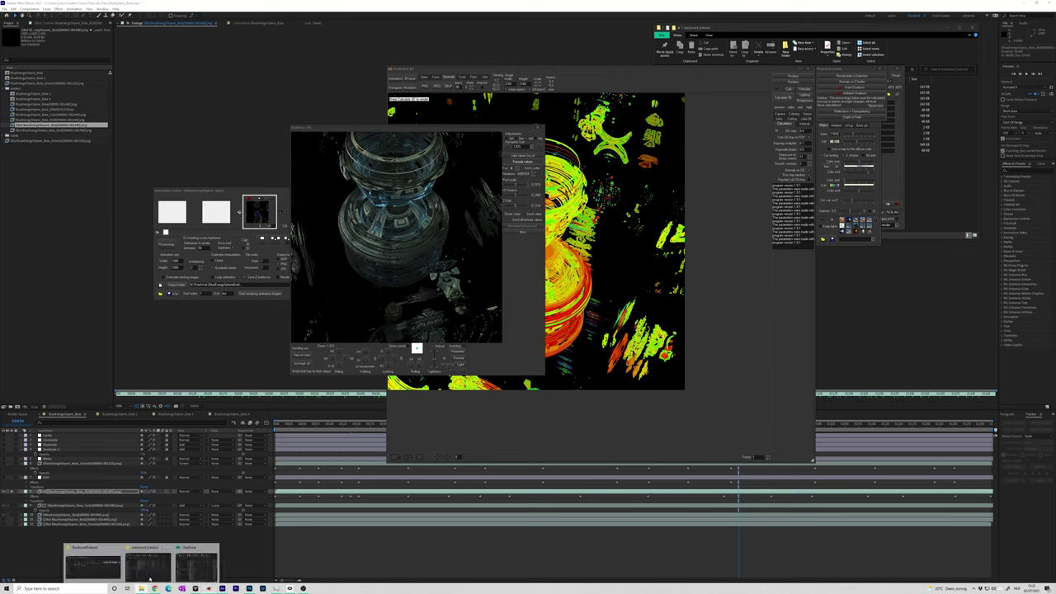
pyautogui.click(196, 554)
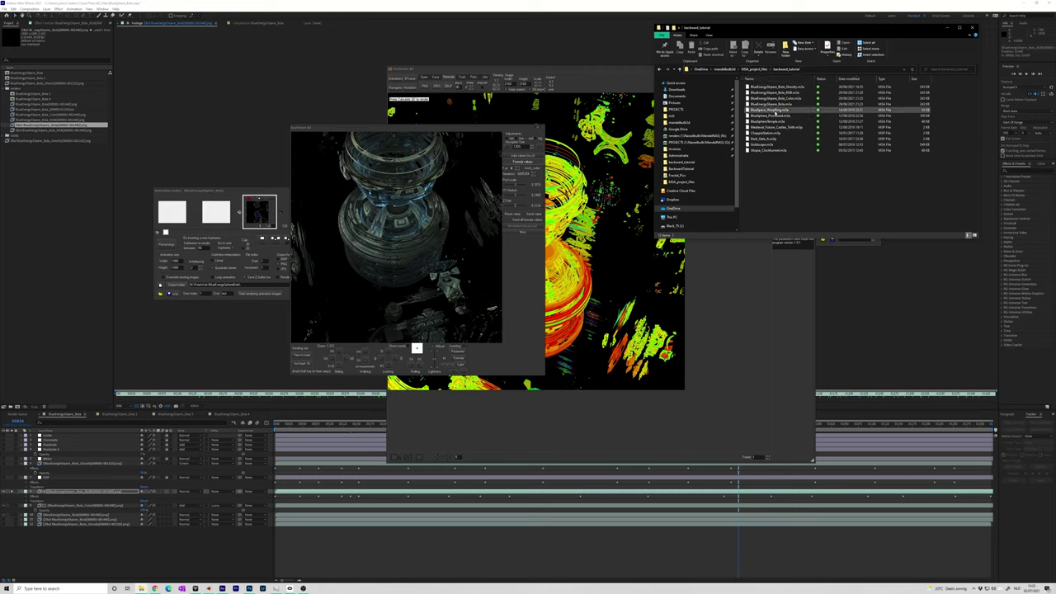
pyautogui.click(777, 122)
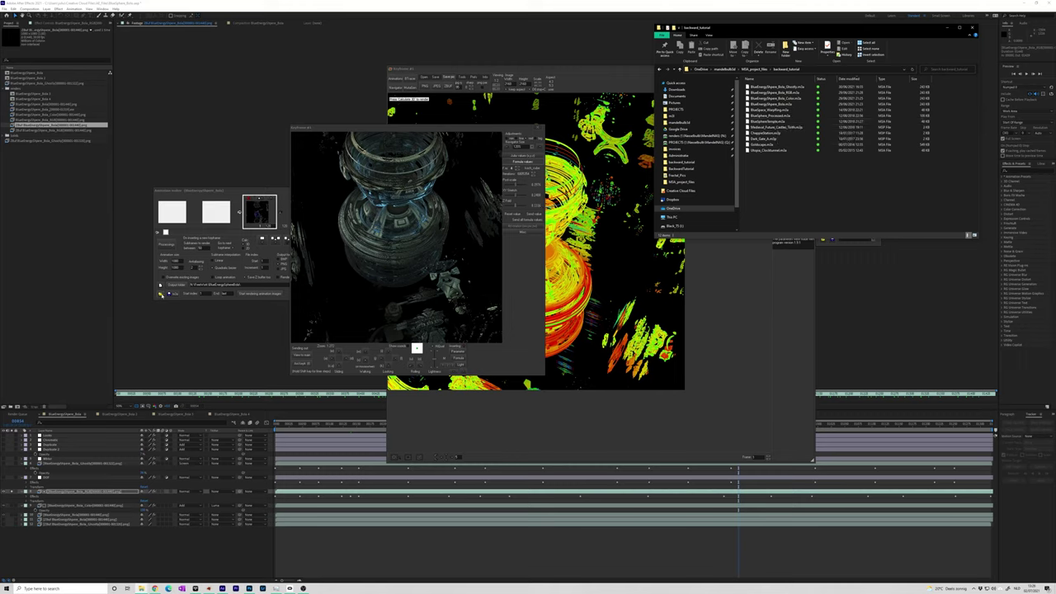
pyautogui.click(161, 294)
pyautogui.click(907, 33)
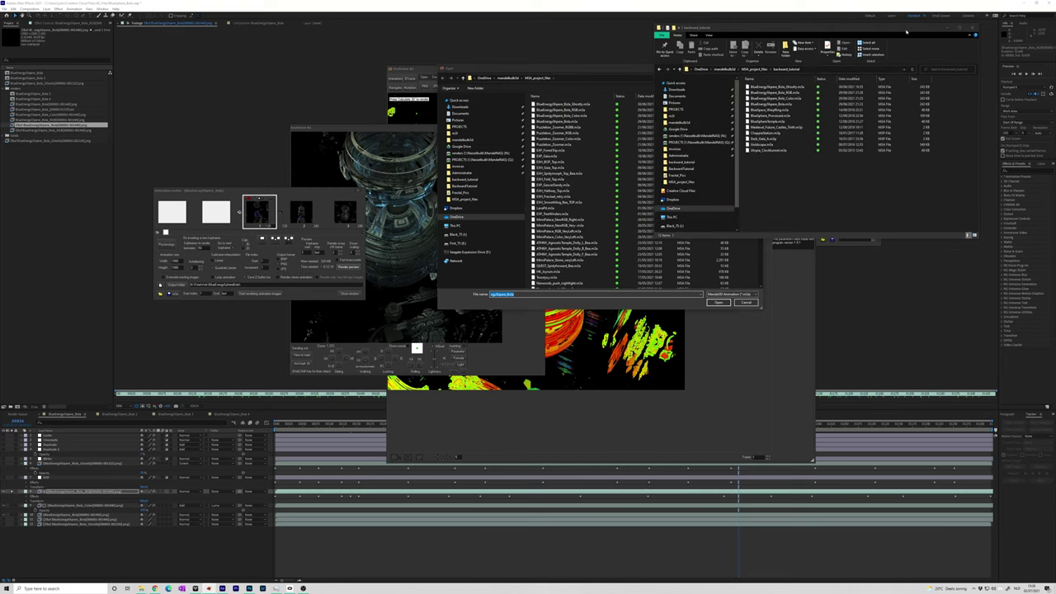
pyautogui.click(809, 72)
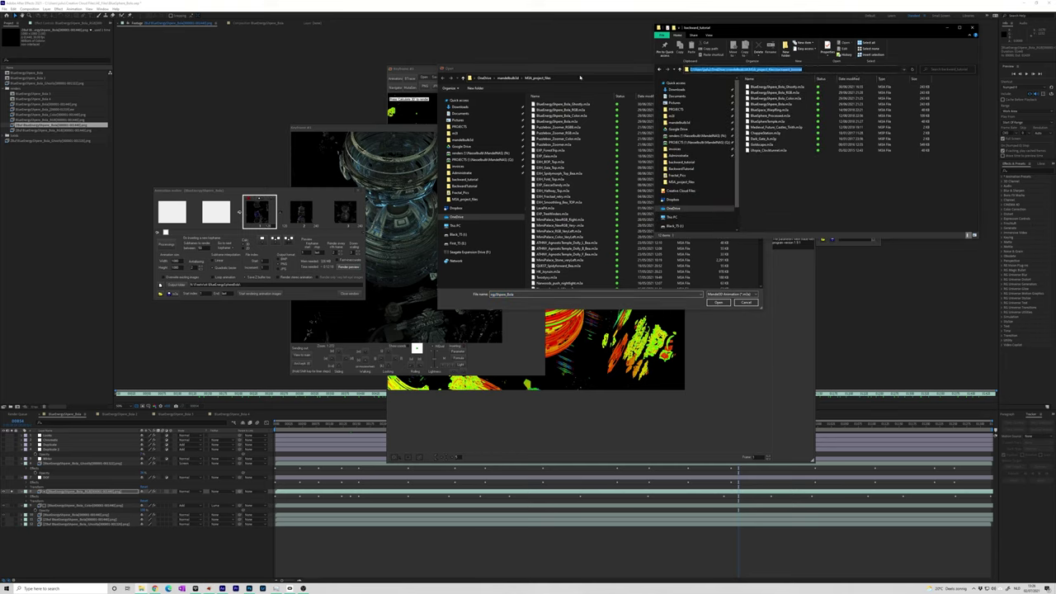
pyautogui.click(561, 295)
pyautogui.write('C:\\Users\\juliu\\OneDrive\\mandelbulb3d\\M3A_project_files\\backward_tutorial')
pyautogui.press('Return')
pyautogui.press('Return')
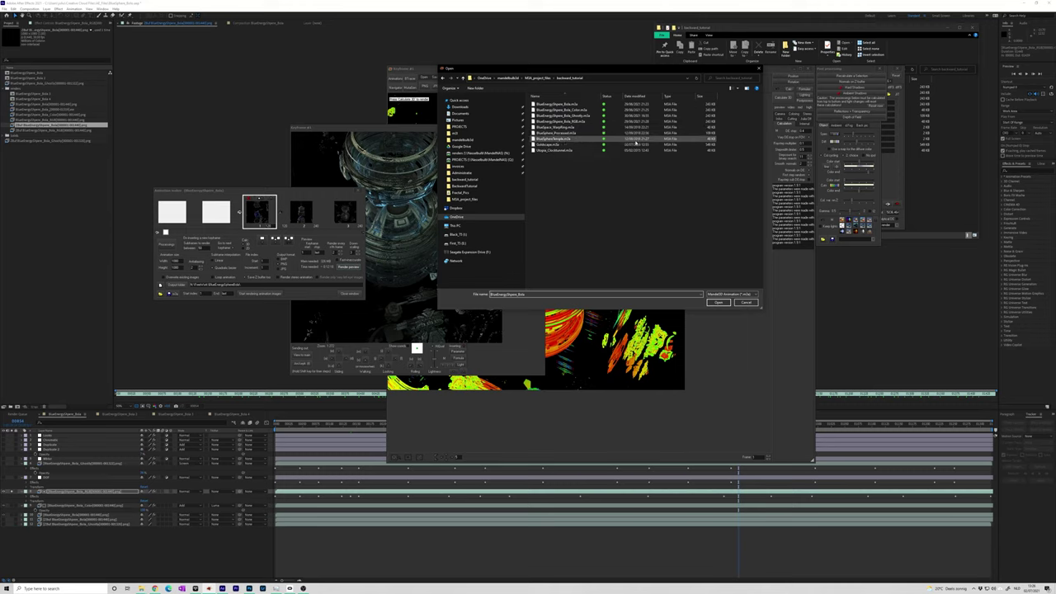
# - Open the BlueSphereTemple animation and load its first keyframe's parameters into the navigator
pyautogui.doubleClick(558, 140)
pyautogui.click(273, 200)
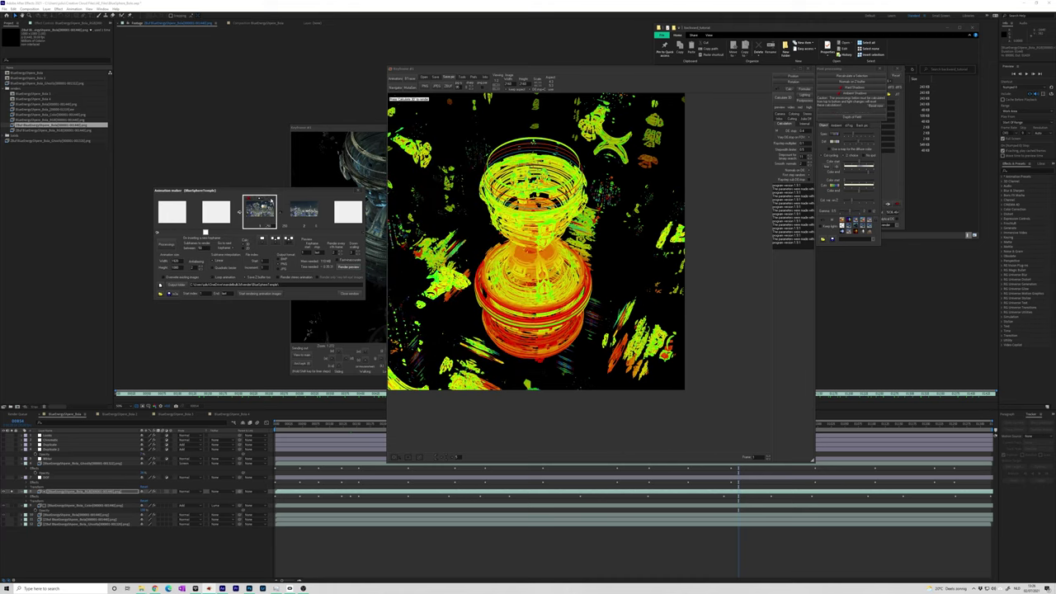
pyautogui.click(397, 87)
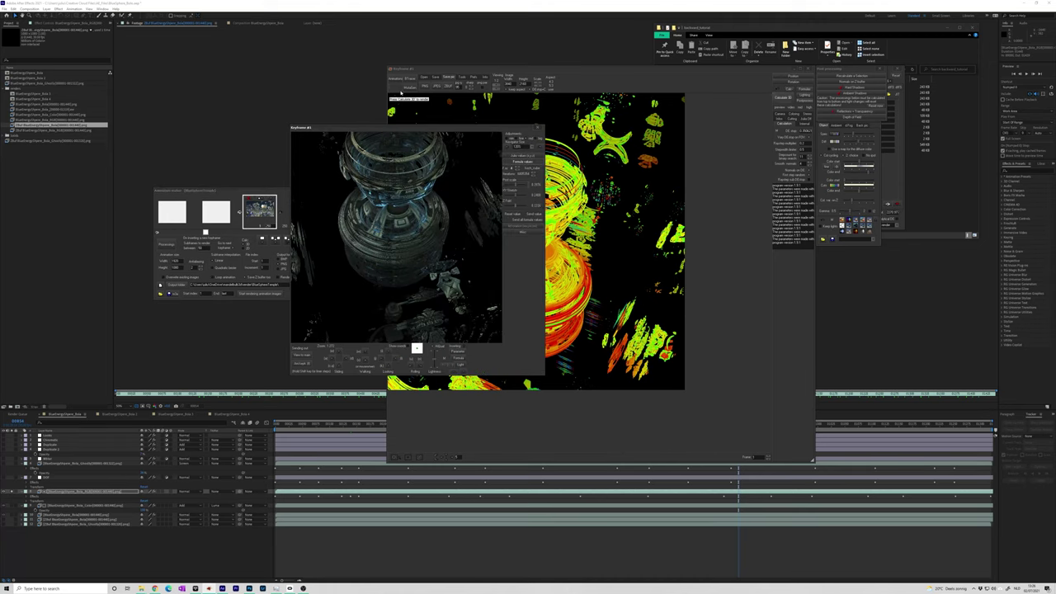
pyautogui.click(459, 354)
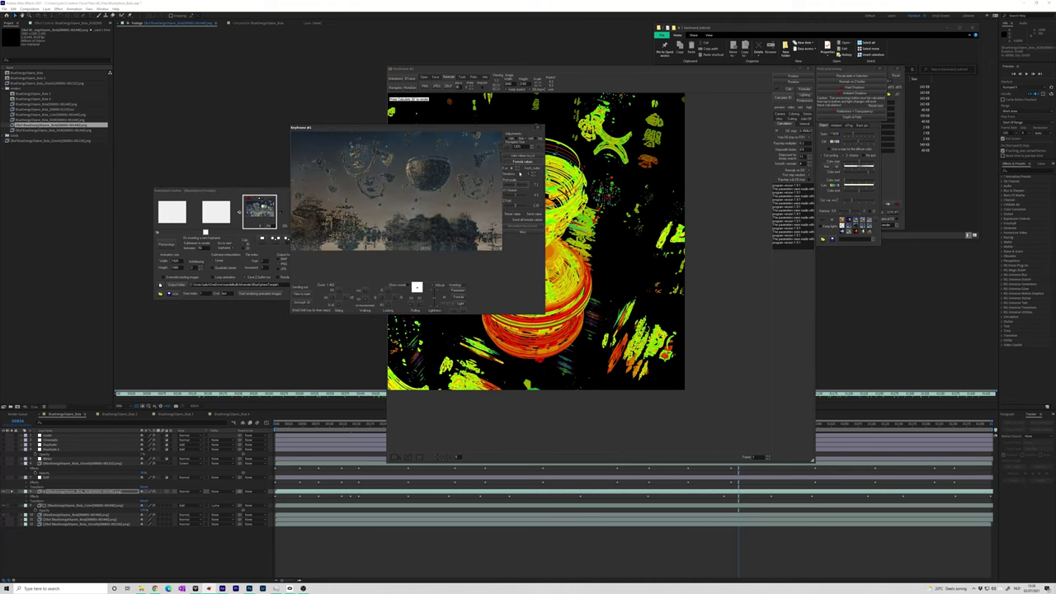
# - Open the BlueSphere_Processed animation from the backward_tutorial folder and load its third keyframe's parameters into the navigator
pyautogui.click(161, 295)
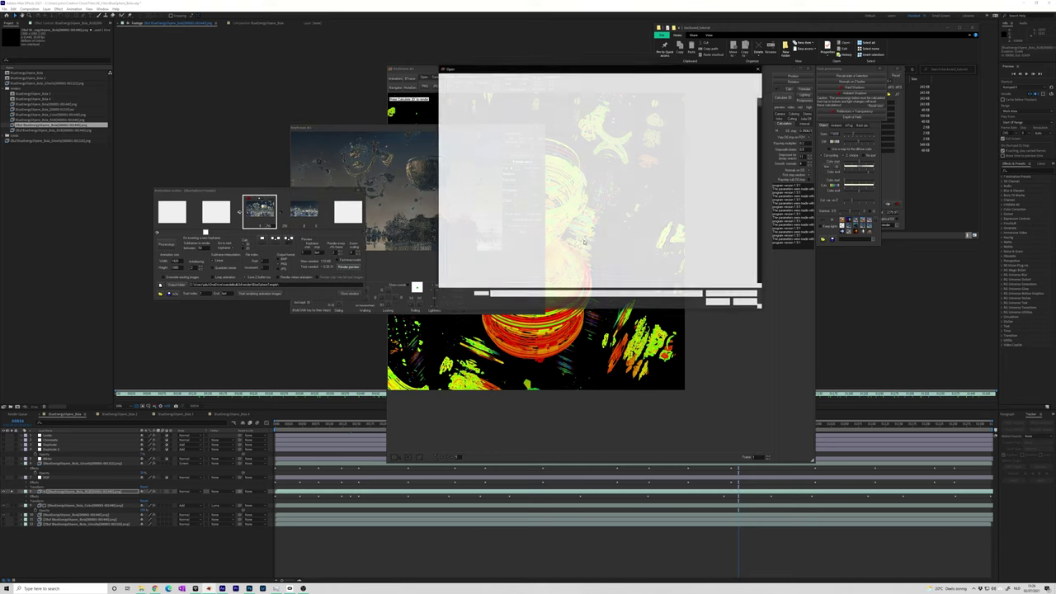
pyautogui.hotkey('ctrl', 'v')
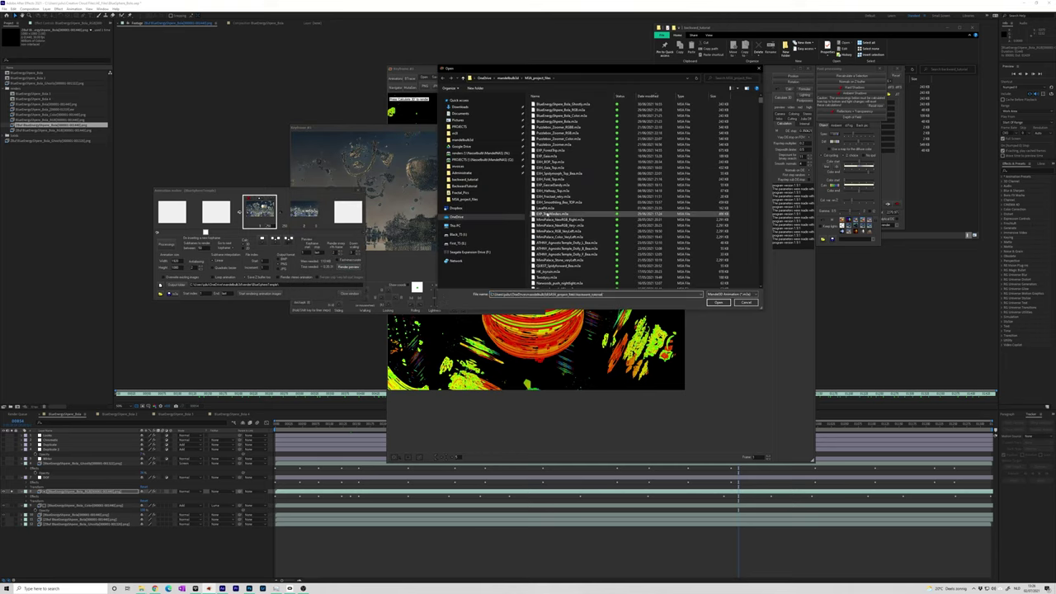
pyautogui.press('Return')
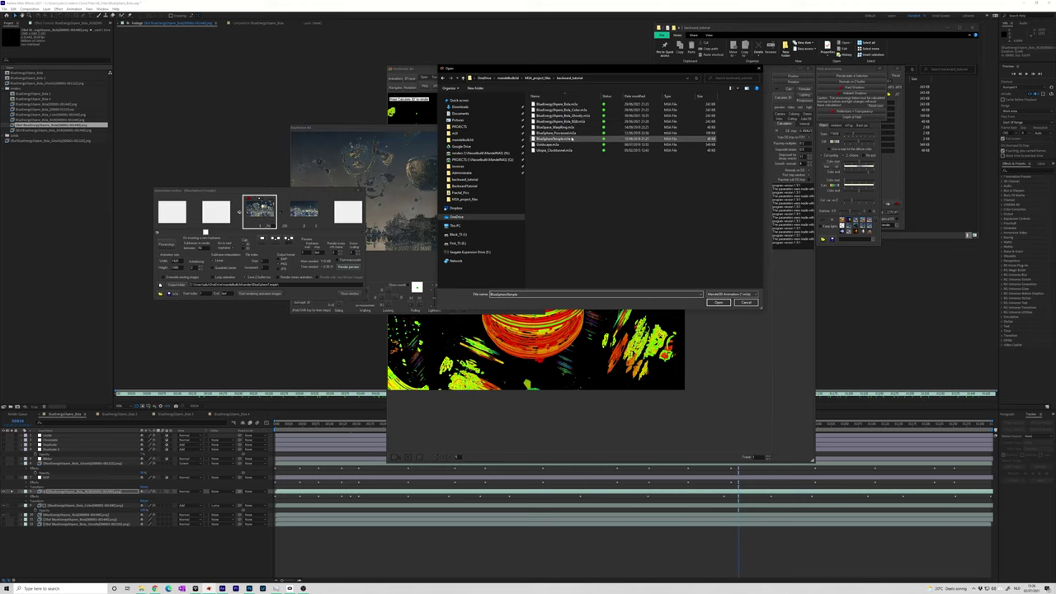
pyautogui.doubleClick(569, 134)
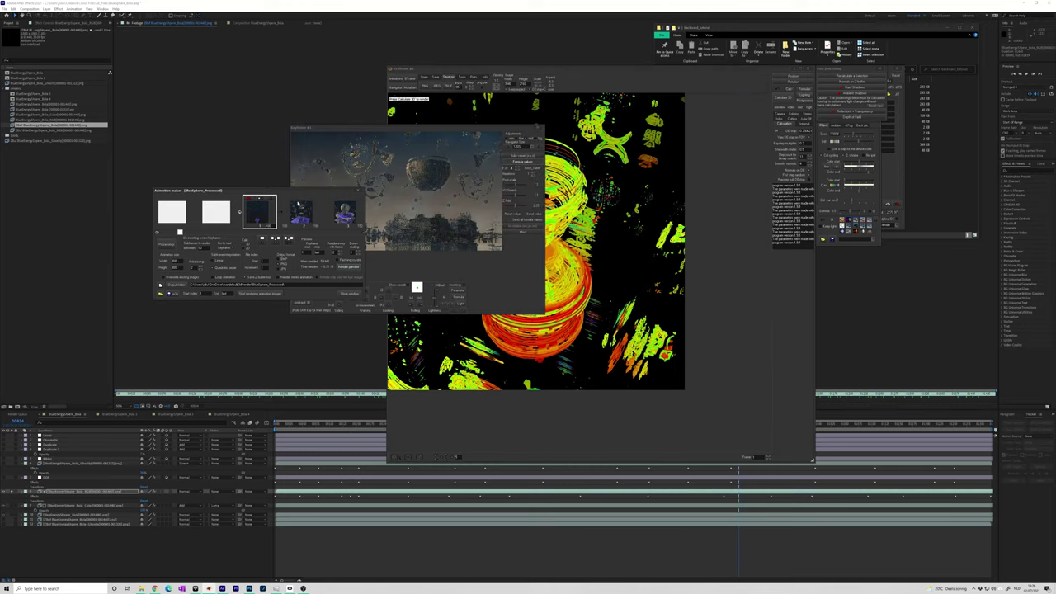
pyautogui.click(325, 136)
pyautogui.click(459, 291)
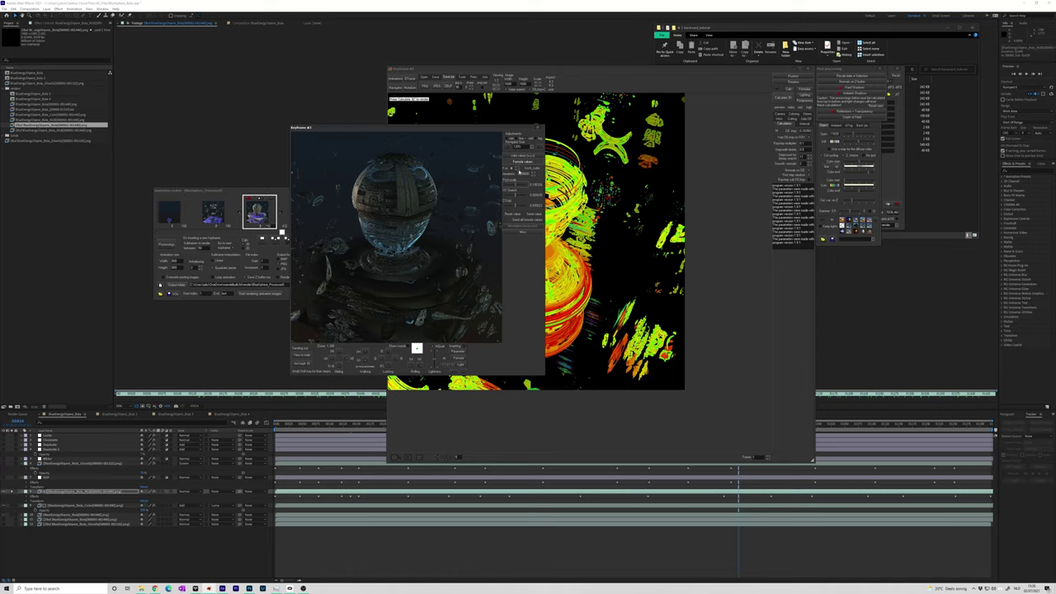
# - Step through the formulas of the BlueSphere_Processed hybrid in the navigator and test changes to their iteration counts
pyautogui.click(519, 170)
pyautogui.click(519, 168)
pyautogui.click(519, 169)
pyautogui.click(520, 169)
pyautogui.click(530, 170)
pyautogui.click(528, 172)
pyautogui.click(533, 174)
# - Try different values for the _LinCombineXYZ formula in the navigator preview and reset them
pyautogui.moveTo(518, 186); pyautogui.dragTo(518, 186)
pyautogui.click(518, 173)
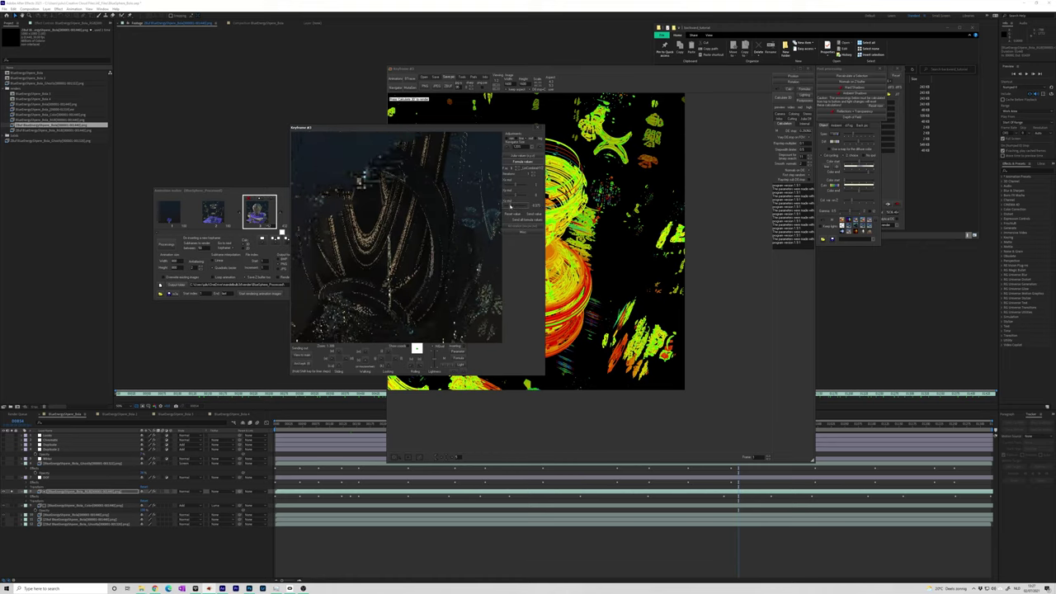
pyautogui.moveTo(510, 206); pyautogui.dragTo(513, 187)
pyautogui.click(513, 215)
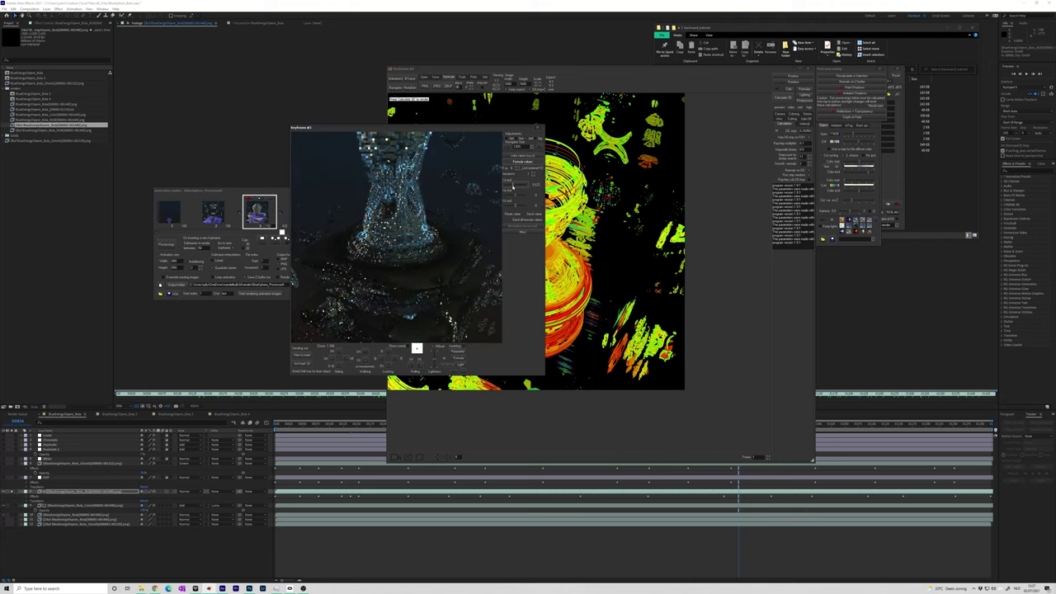
# - Reopen the BlueSphereTemple animation from the backward_tutorial folder and load its first keyframe's parameters into the navigator
pyautogui.click(161, 294)
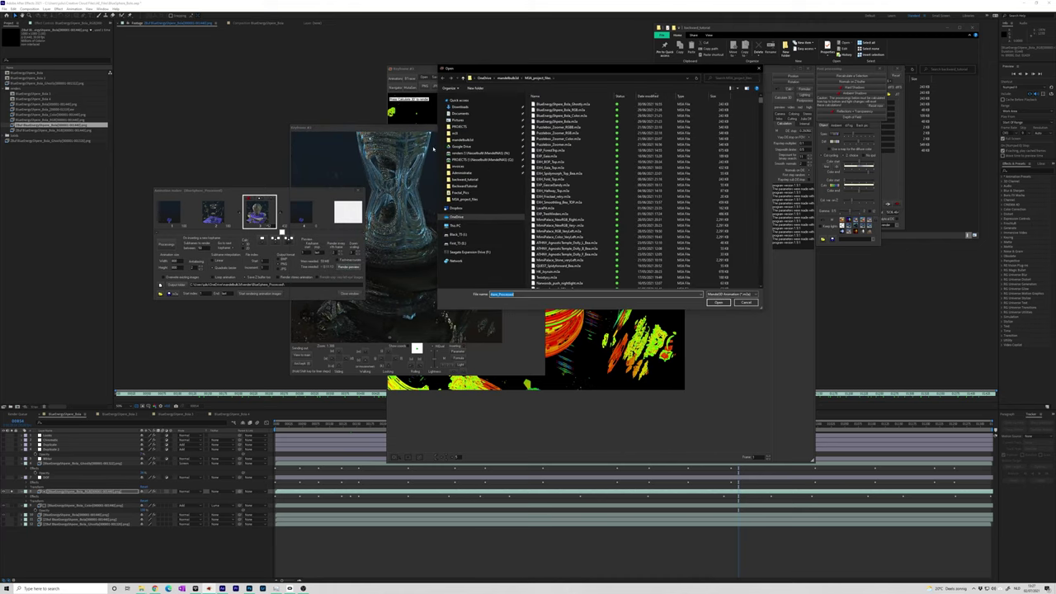
pyautogui.write('C:\\Users\\gulio\\OneDrive\\mandelbulb3d\\M3A_project_files\\backward_tutorial')
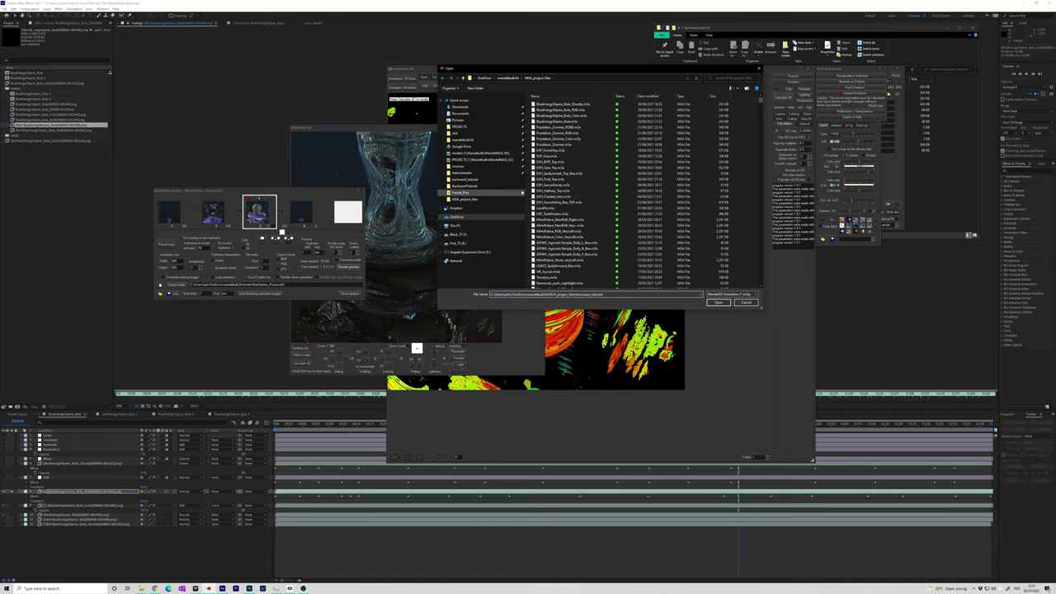
pyautogui.press('Return')
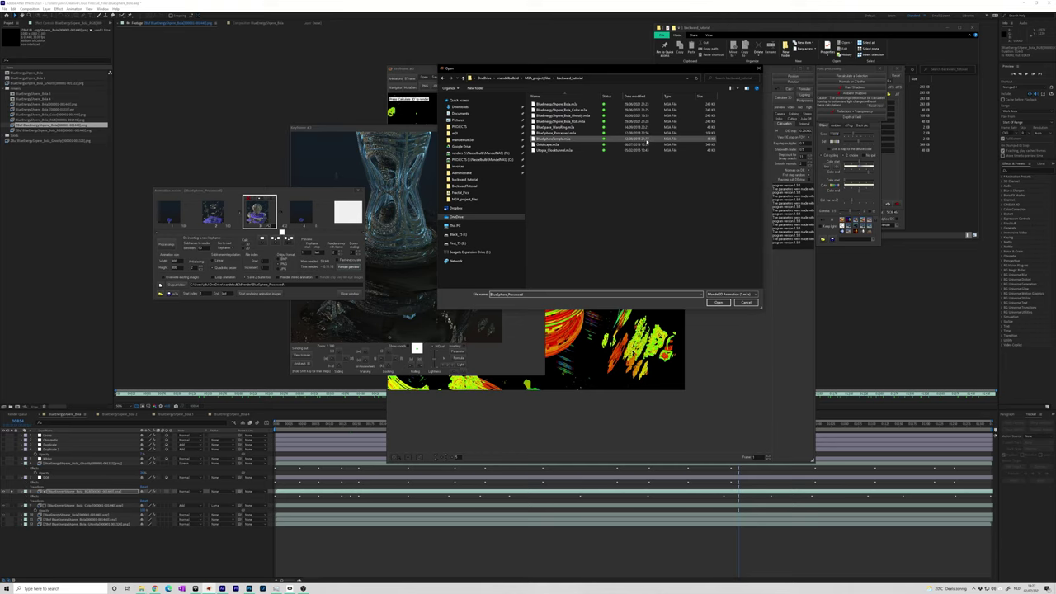
pyautogui.doubleClick(564, 141)
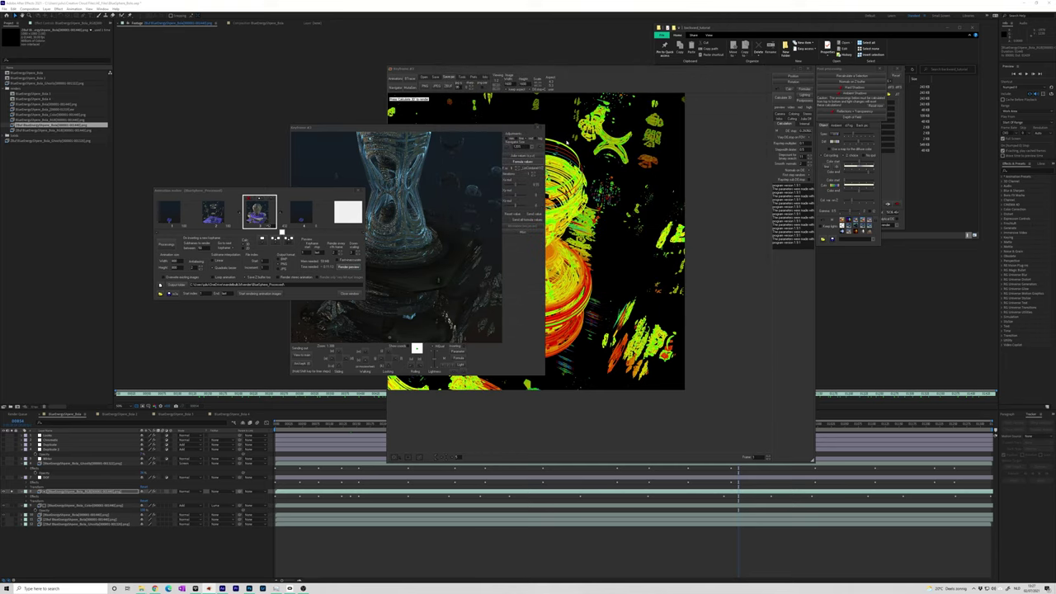
pyautogui.click(306, 218)
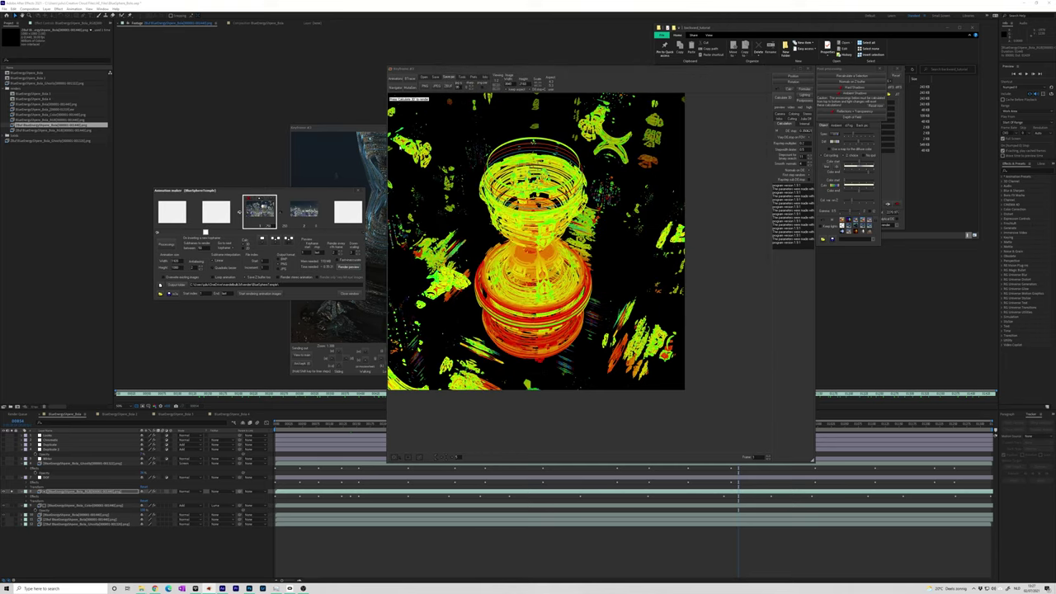
pyautogui.moveTo(371, 128); pyautogui.dragTo(370, 112)
pyautogui.click(458, 335)
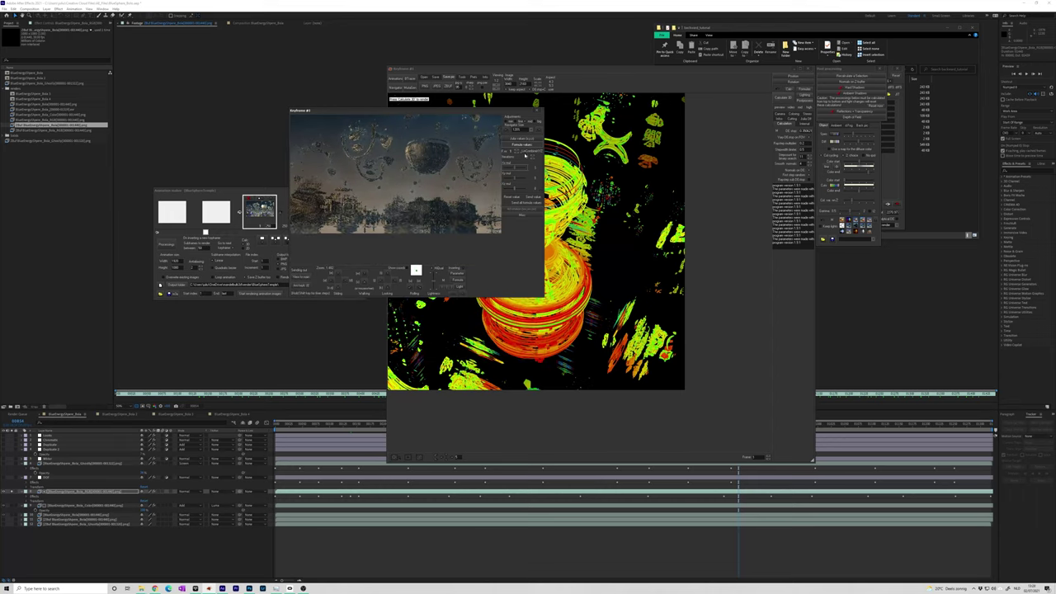
# - Examine the BlueSphereTemple hybrid's formulas one by one in the navigator and test a formula value change
pyautogui.click(515, 151)
pyautogui.click(516, 152)
pyautogui.click(517, 152)
pyautogui.click(517, 152)
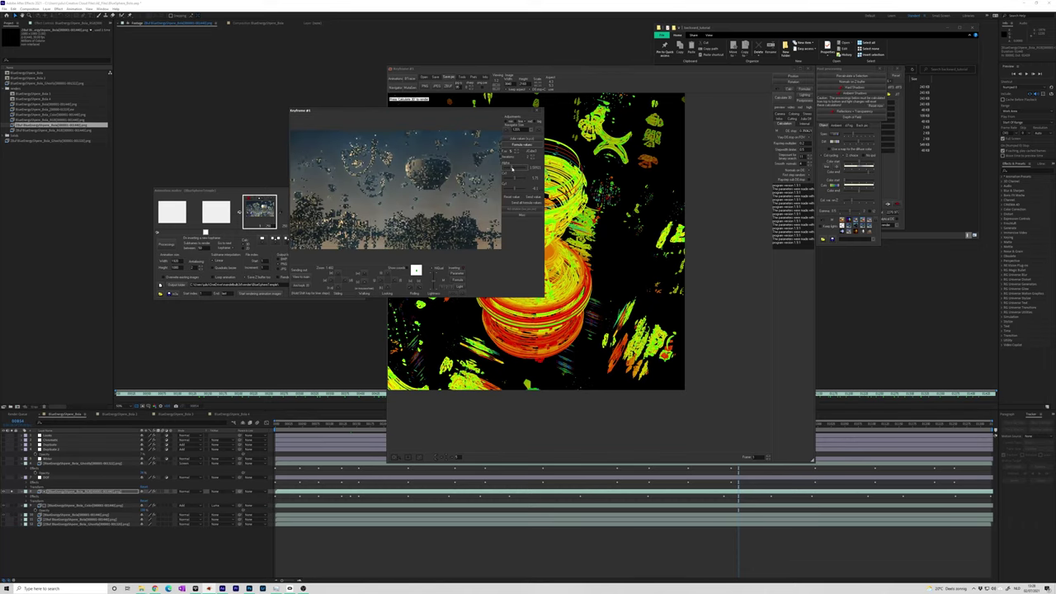
pyautogui.moveTo(515, 170); pyautogui.dragTo(519, 168)
pyautogui.click(517, 152)
pyautogui.click(534, 158)
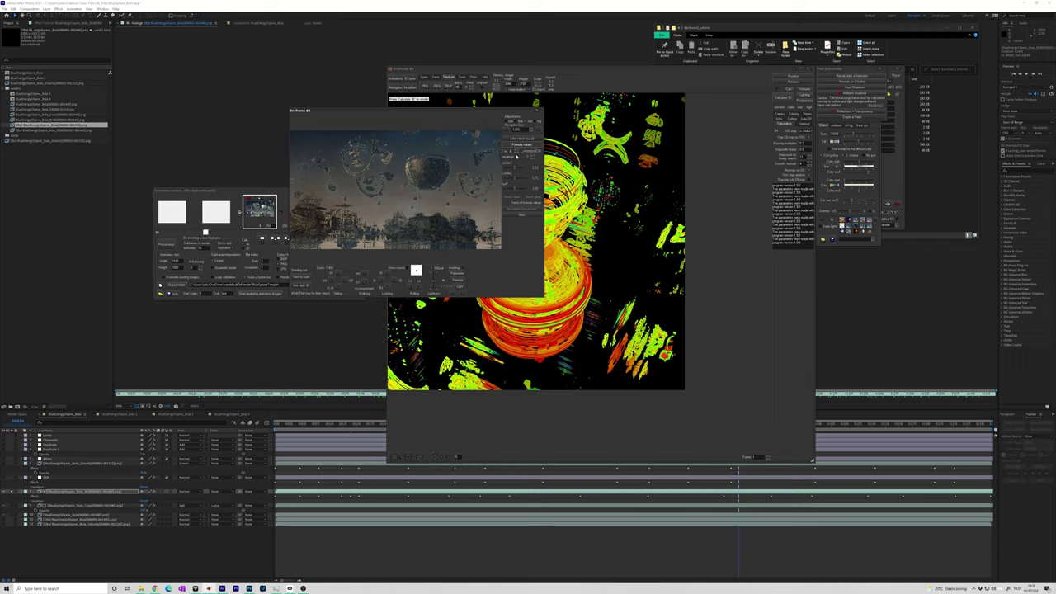
pyautogui.click(517, 154)
pyautogui.click(518, 153)
pyautogui.click(517, 154)
pyautogui.click(518, 154)
pyautogui.click(518, 153)
# - Render a preview of the BlueSphereTemple animation, watch it and close the preview window
pyautogui.moveTo(266, 192); pyautogui.dragTo(278, 190)
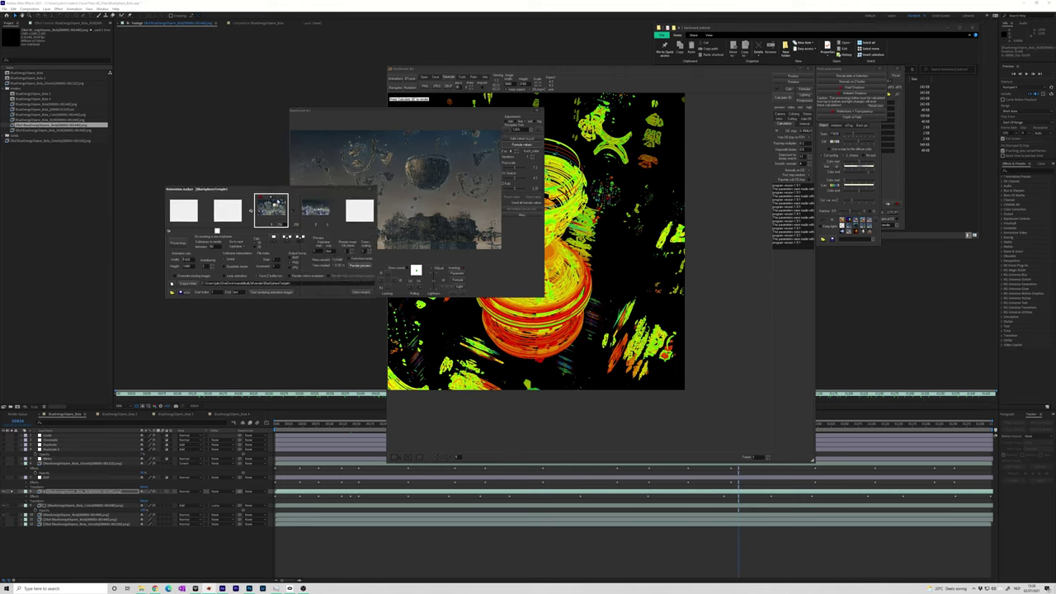
pyautogui.moveTo(327, 196); pyautogui.dragTo(315, 206)
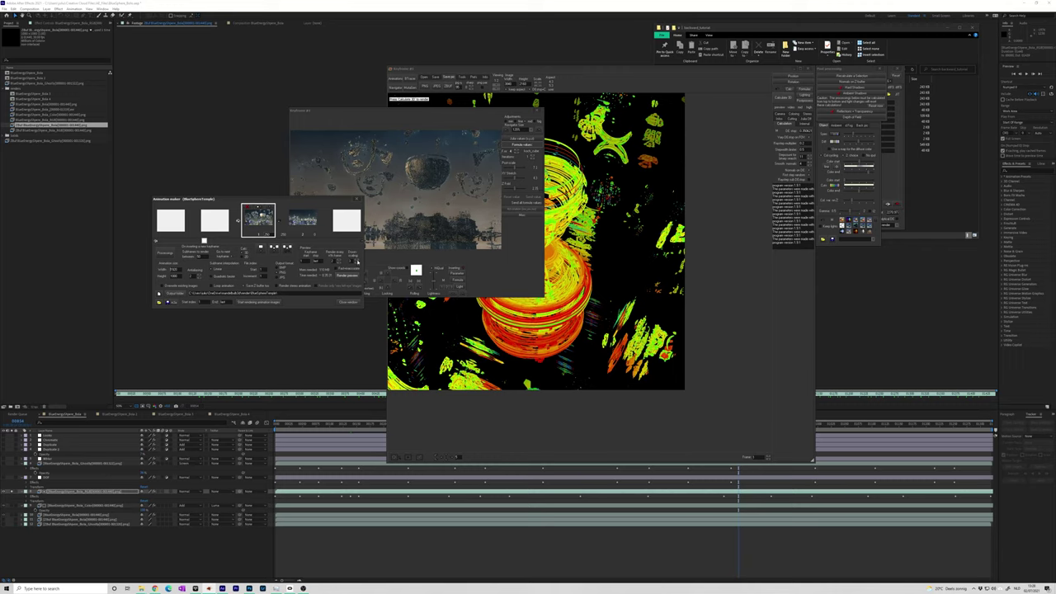
pyautogui.click(350, 276)
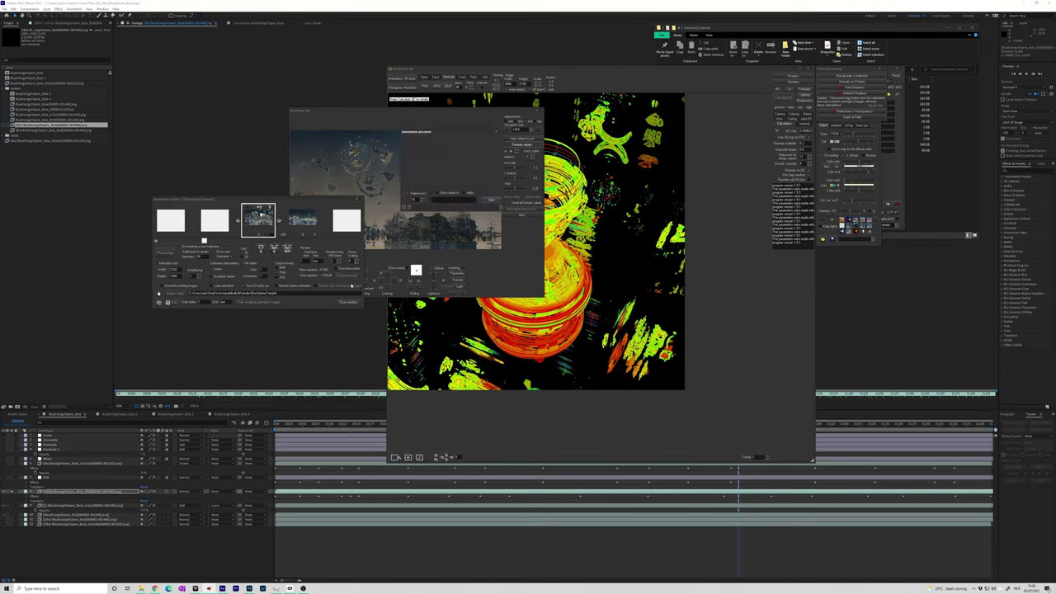
pyautogui.moveTo(472, 136); pyautogui.dragTo(508, 179)
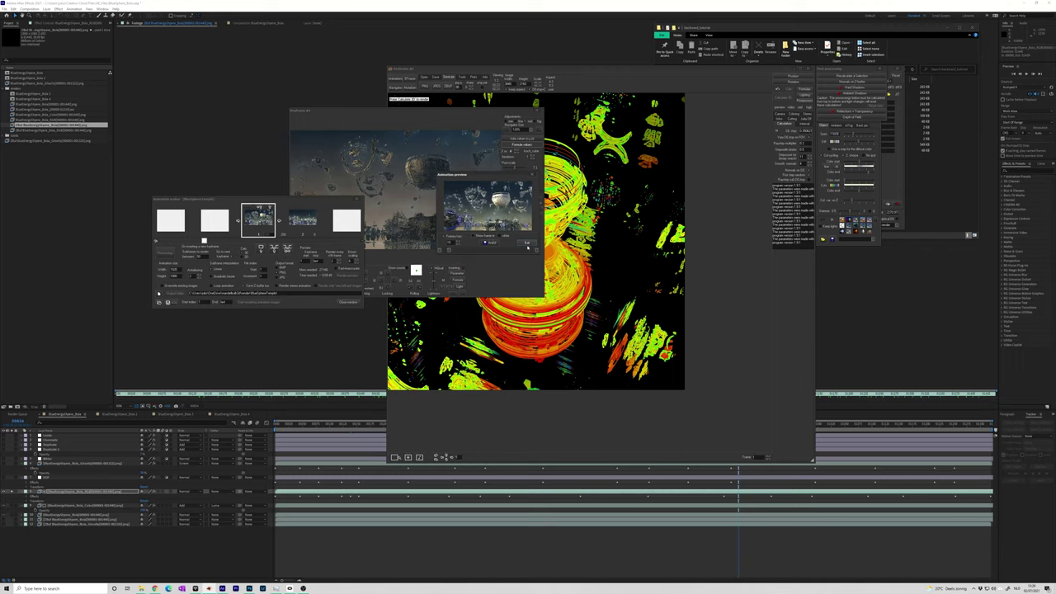
pyautogui.click(526, 243)
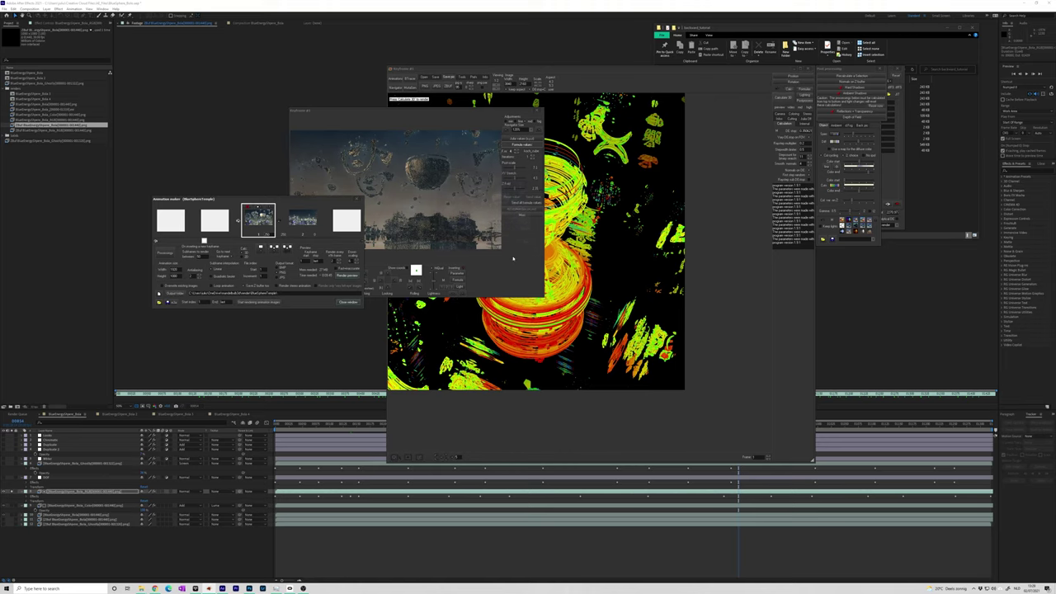
# - Check the backward_tutorial folder for parameter files and open the Medieval_Future_Castles parameters in the main window
pyautogui.moveTo(141, 587)
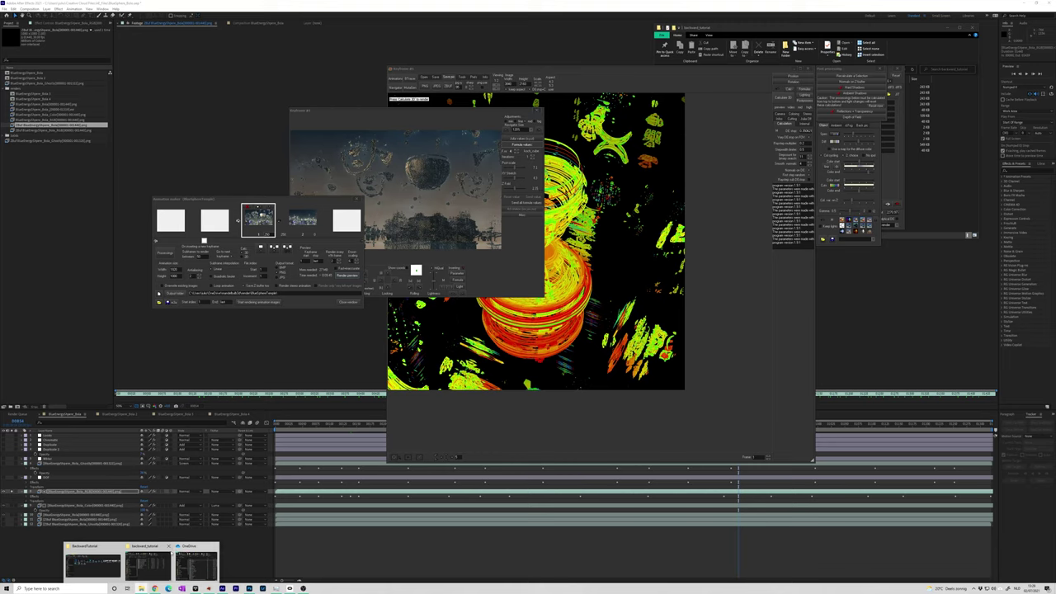
pyautogui.click(196, 565)
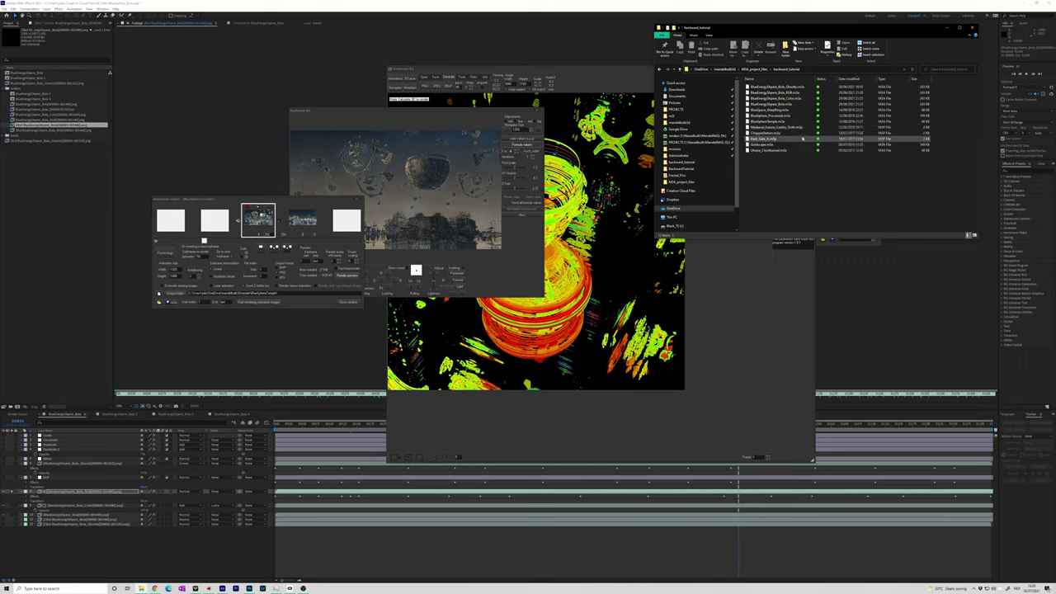
pyautogui.click(453, 66)
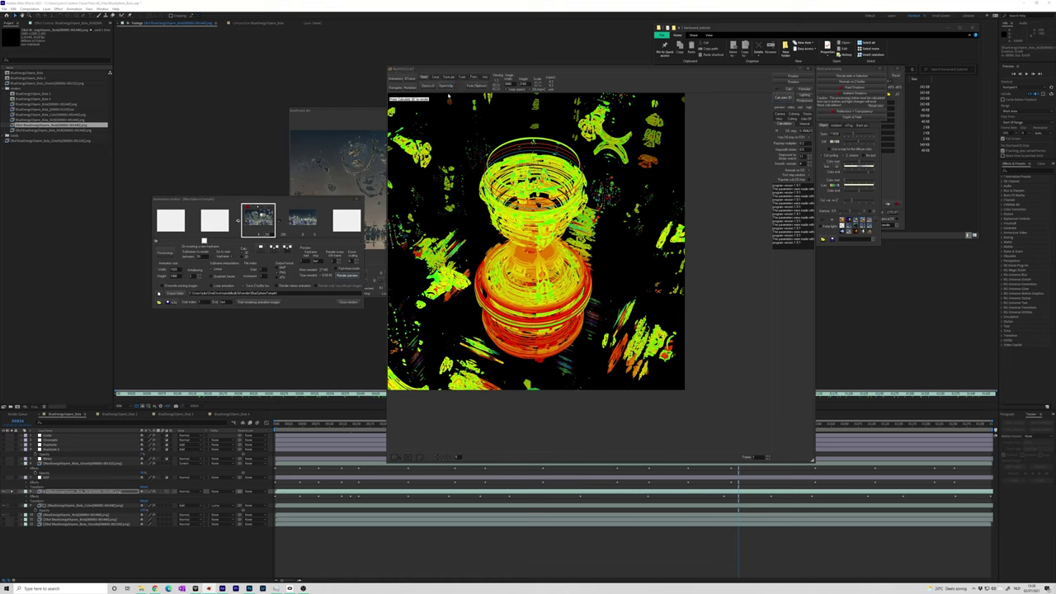
pyautogui.click(447, 86)
pyautogui.doubleClick(563, 104)
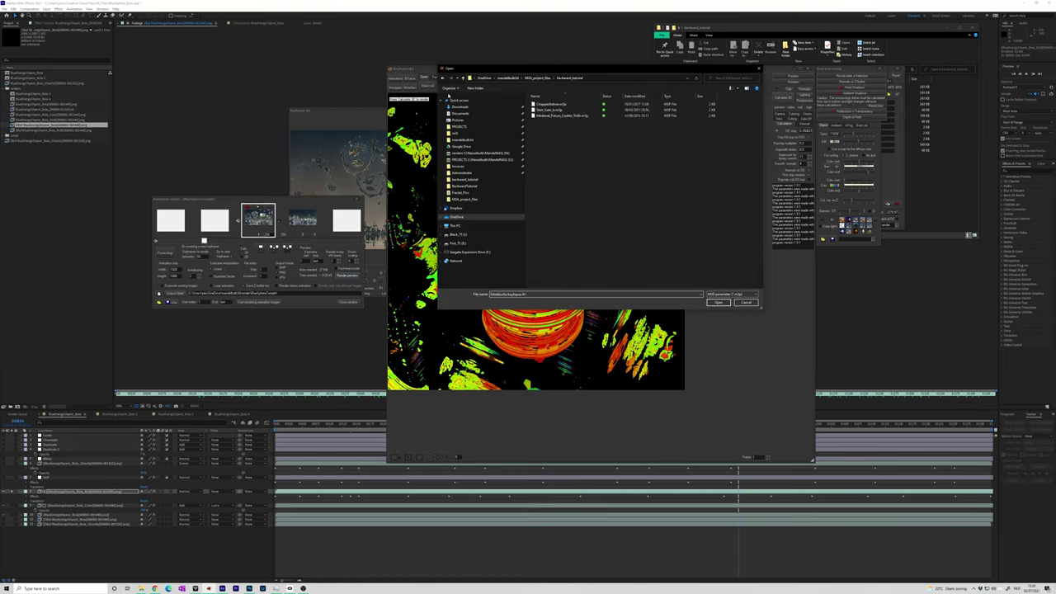
pyautogui.doubleClick(563, 116)
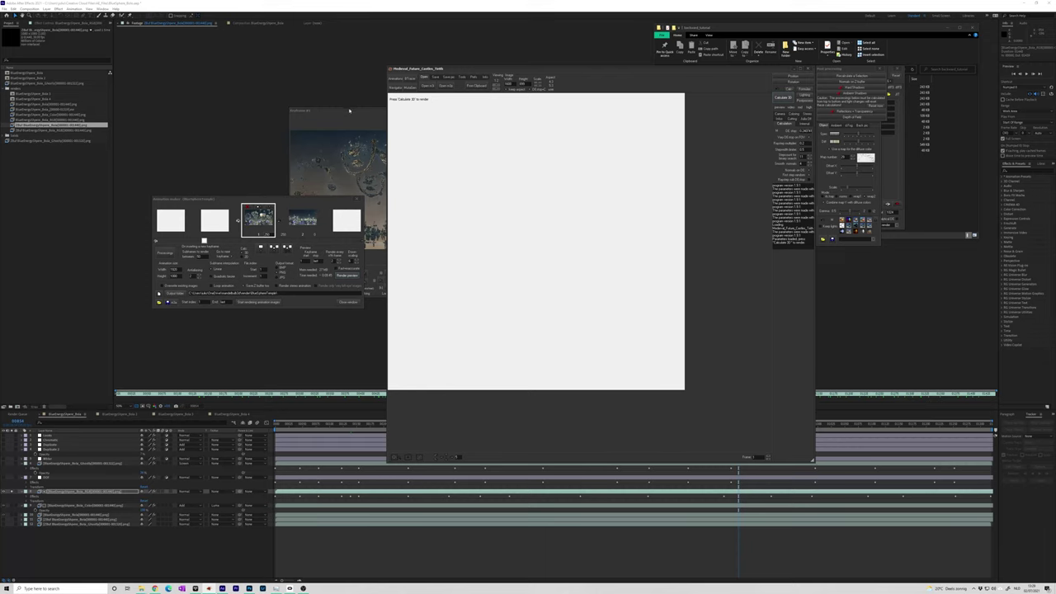
# - Preview the castle scene in the navigator and calculate its full 3D render in the main window
pyautogui.click(349, 110)
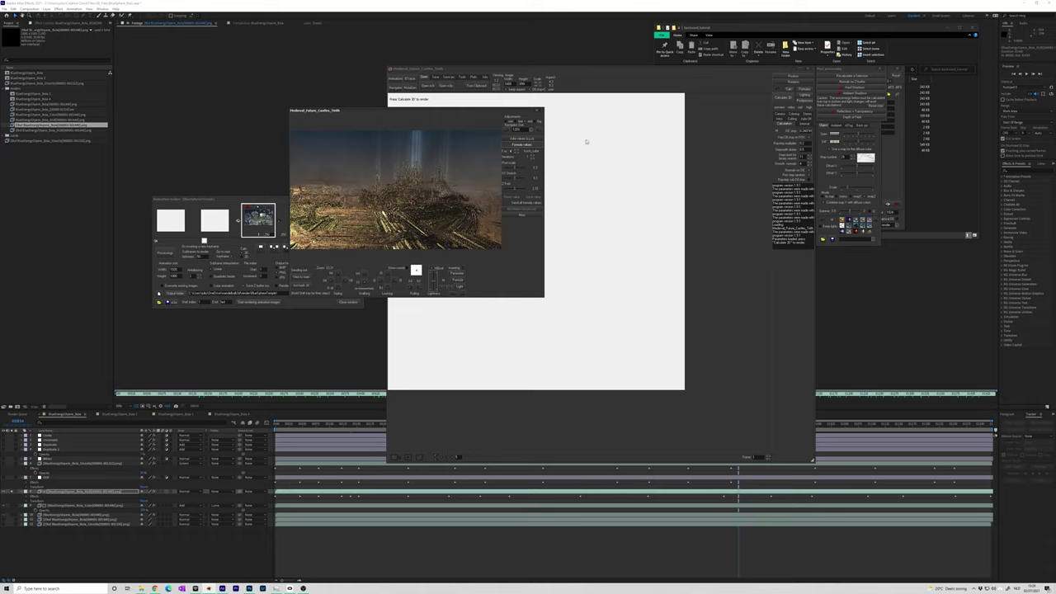
pyautogui.click(557, 74)
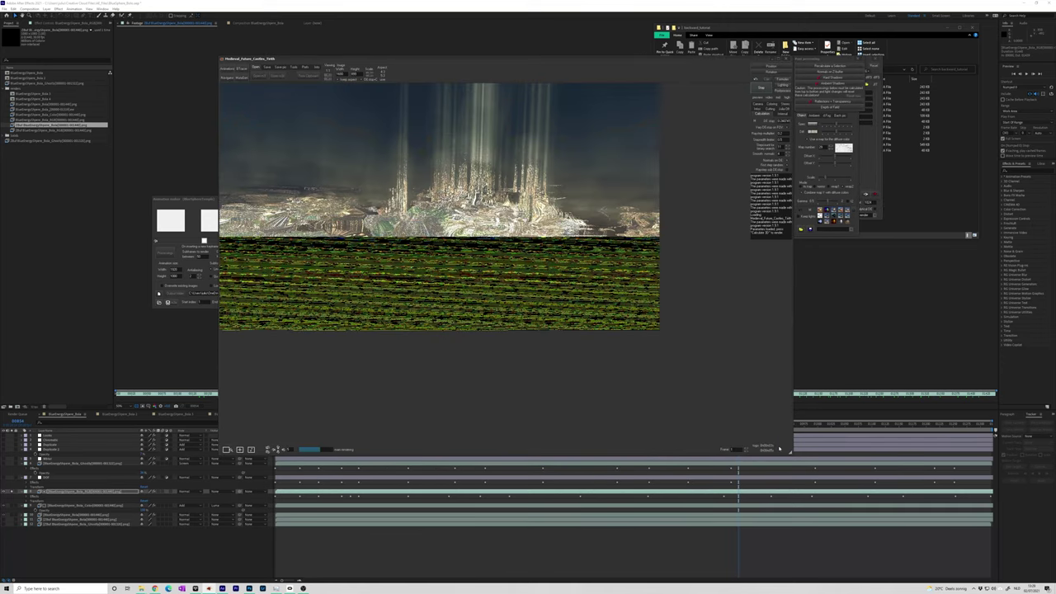
pyautogui.moveTo(351, 60); pyautogui.dragTo(425, 62)
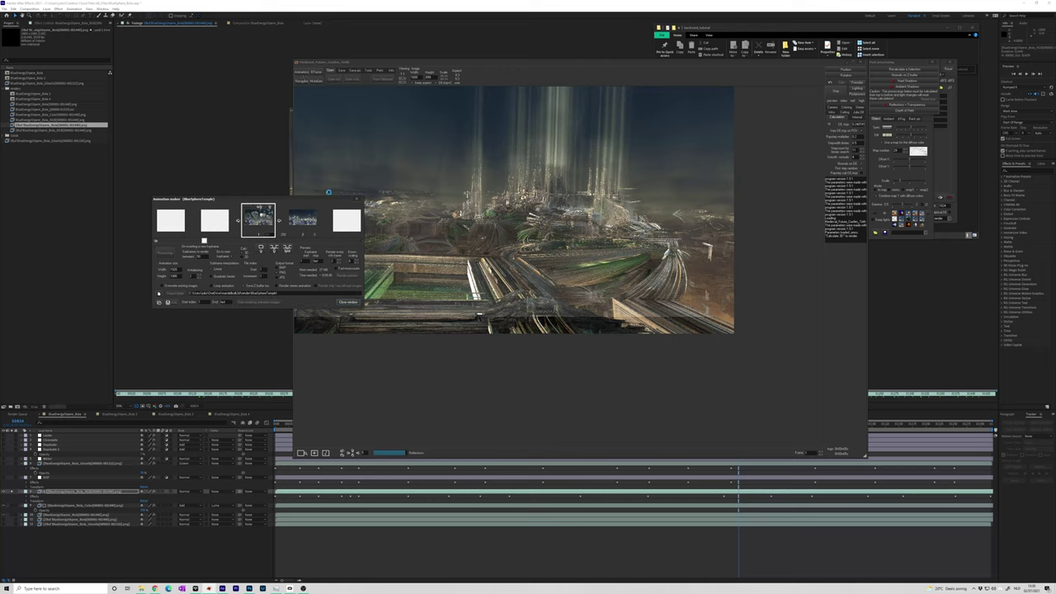
# - Place the navigator with the castle parameters beside the finished render and step through the hybrid's formulas
pyautogui.click(306, 80)
pyautogui.click(458, 274)
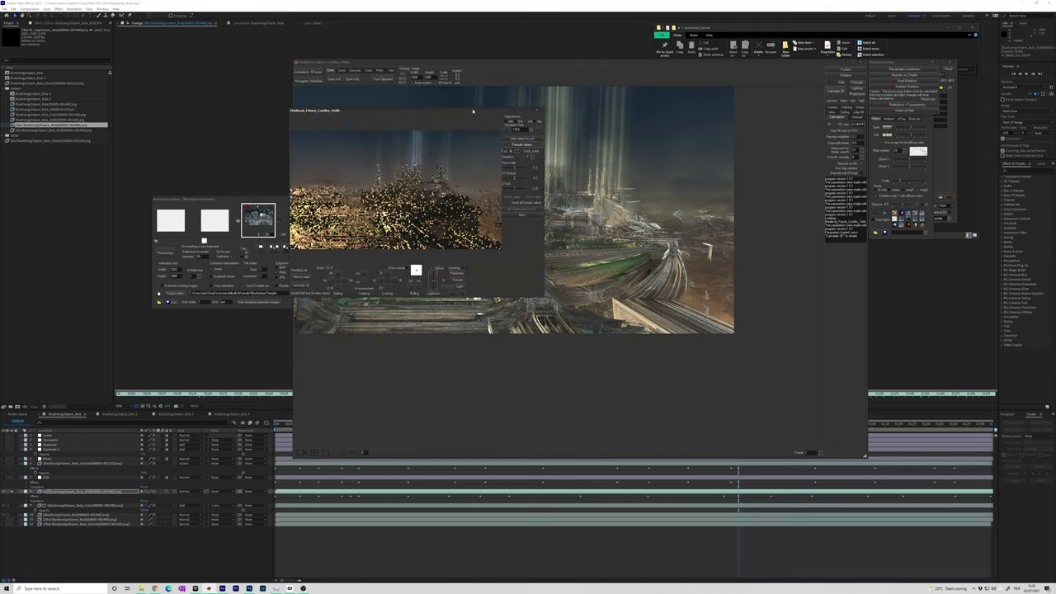
pyautogui.moveTo(473, 111); pyautogui.dragTo(338, 212)
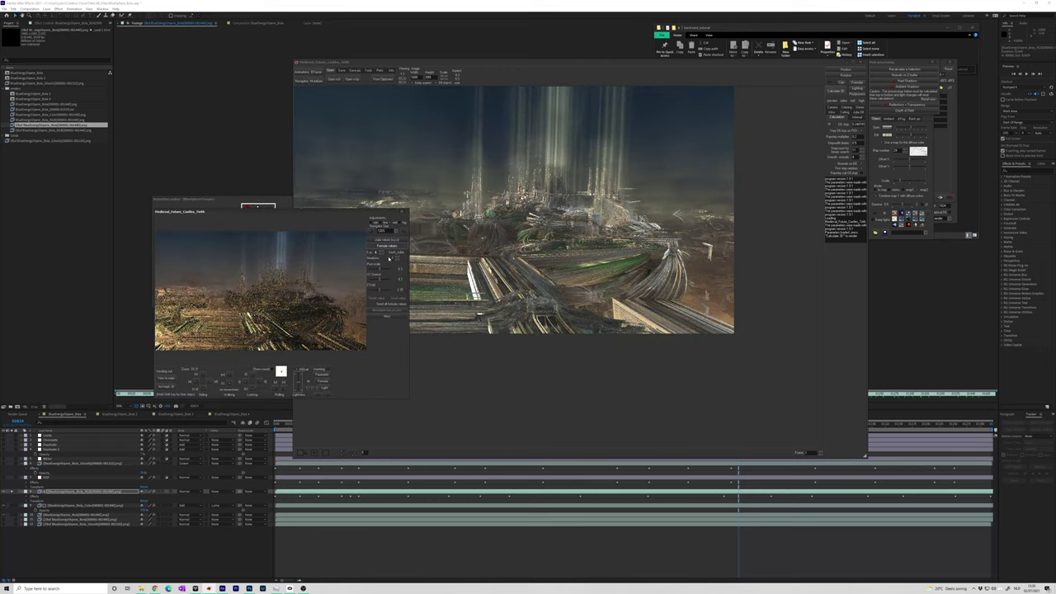
pyautogui.click(383, 255)
pyautogui.click(382, 255)
pyautogui.click(381, 255)
pyautogui.click(382, 255)
# - Open the castle scene's formula settings and compare the values of its first two formulas
pyautogui.moveTo(370, 212); pyautogui.dragTo(422, 174)
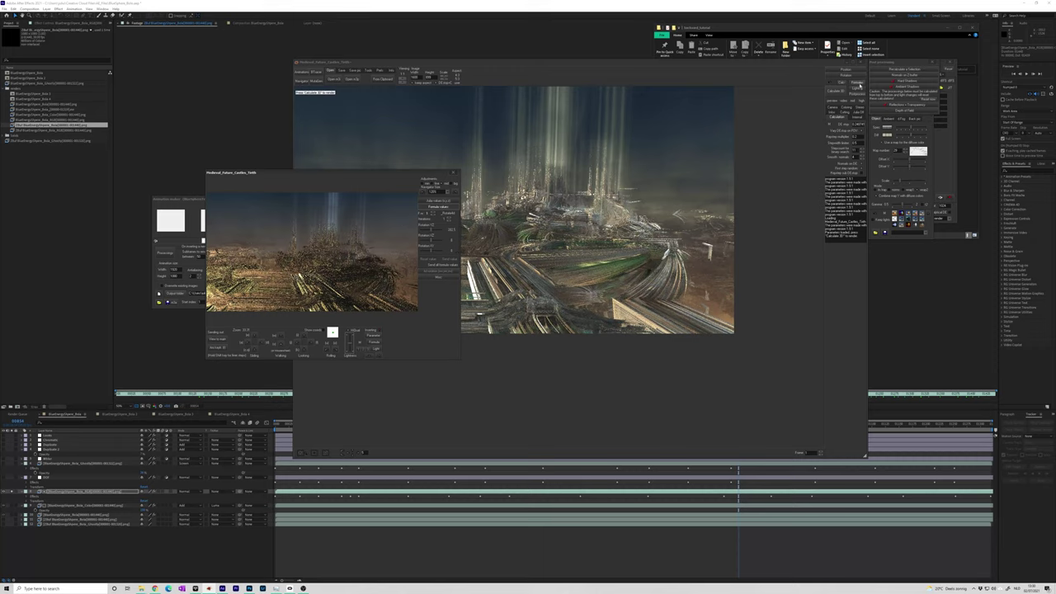
pyautogui.click(858, 83)
pyautogui.click(892, 75)
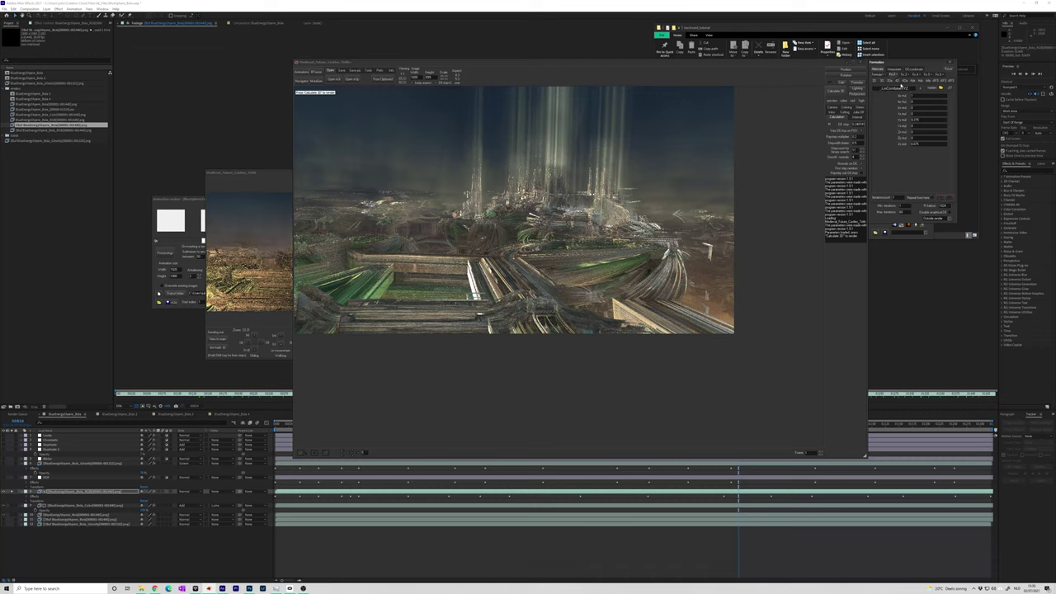
pyautogui.click(879, 75)
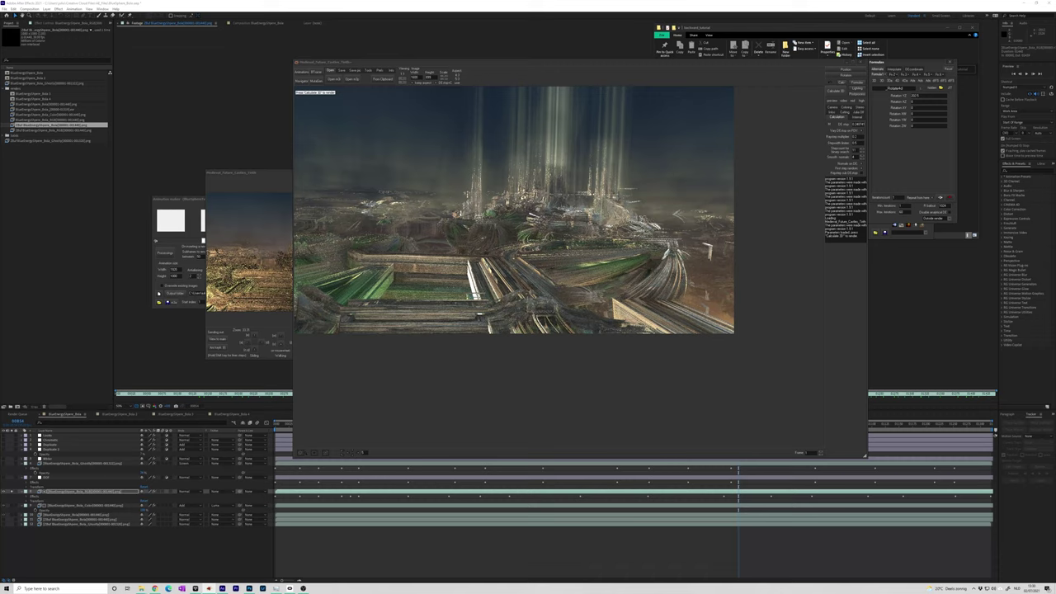
pyautogui.click(893, 74)
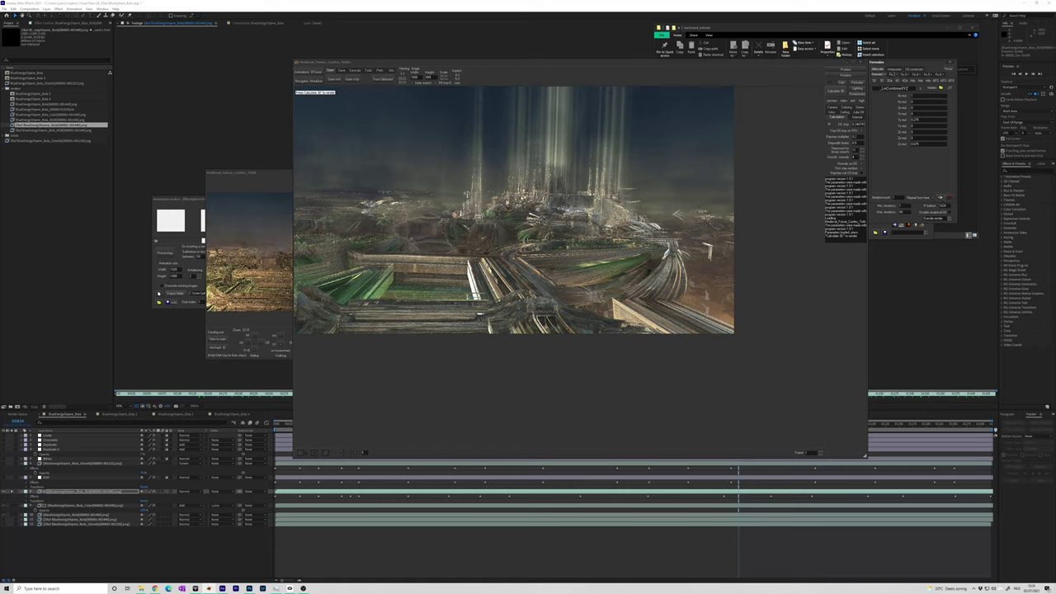
pyautogui.click(893, 75)
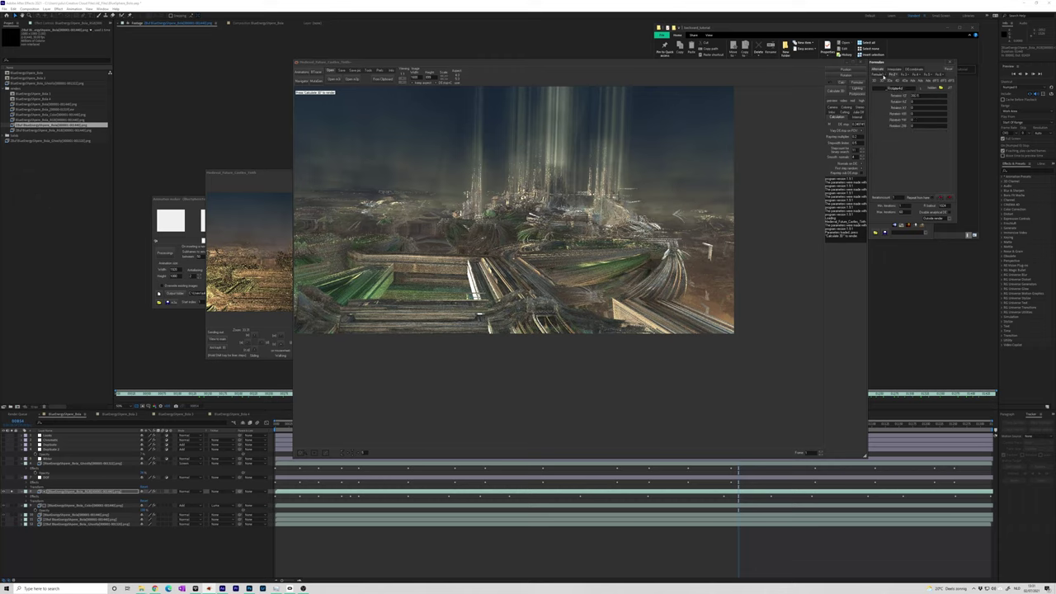
# - Reload the castle parameters in the navigator, select the rotation formula and set its first rotation value to 0
pyautogui.moveTo(905, 80)
pyautogui.click(279, 181)
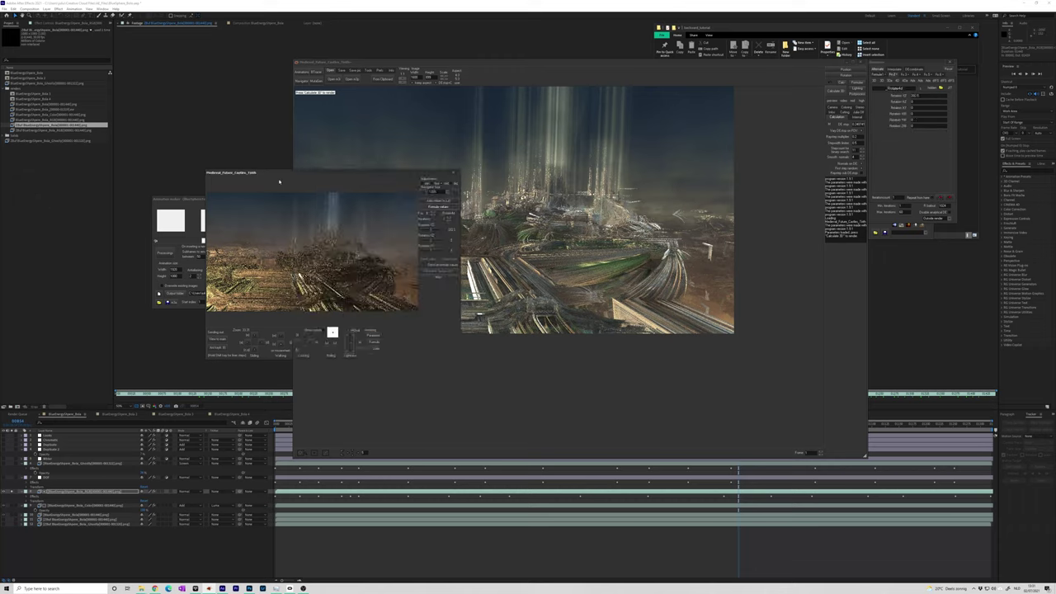
pyautogui.click(372, 332)
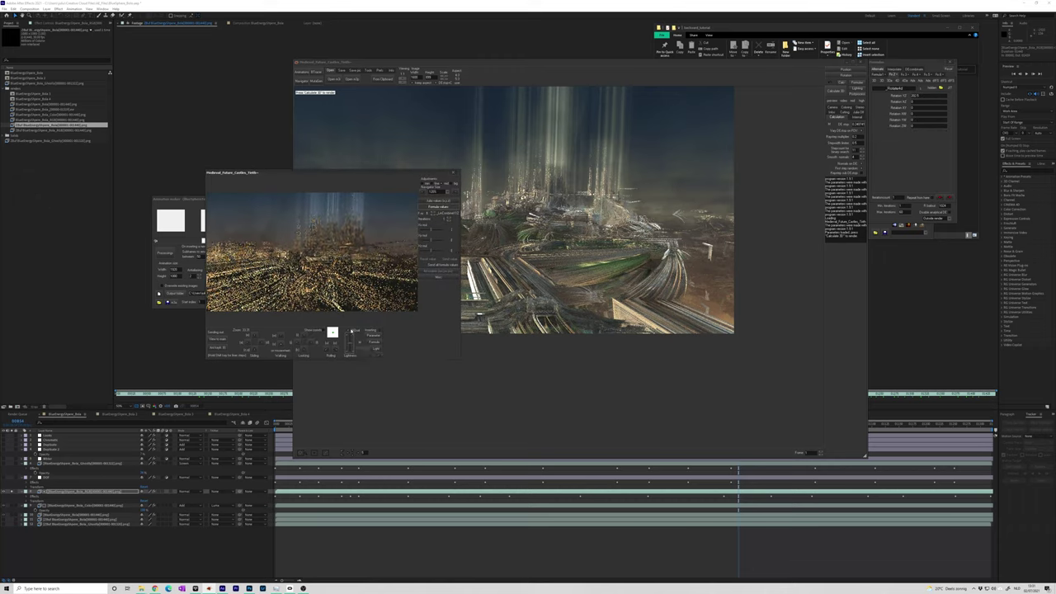
pyautogui.click(433, 213)
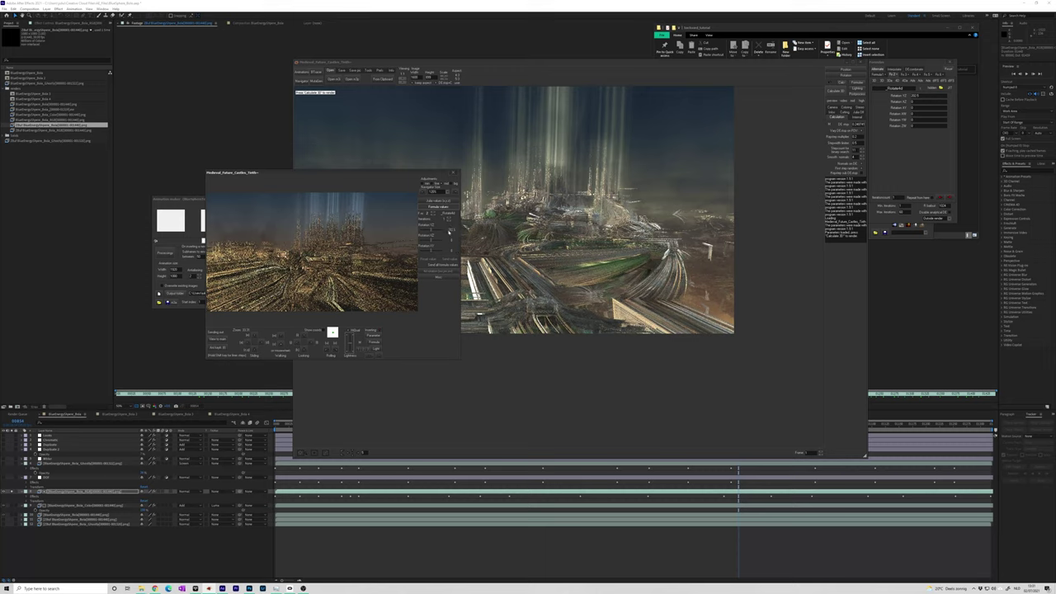
pyautogui.moveTo(432, 232); pyautogui.dragTo(433, 231)
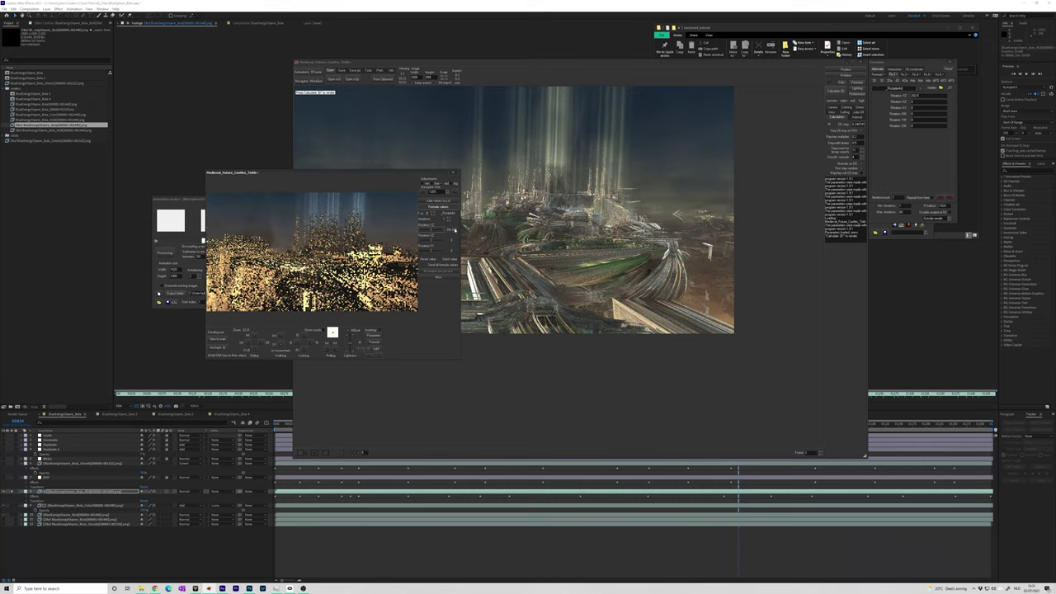
pyautogui.click(455, 230)
pyautogui.write('0')
pyautogui.press('Return')
# - Try 180 as a rotation value in the castle scene's rotation formula
pyautogui.click(455, 231)
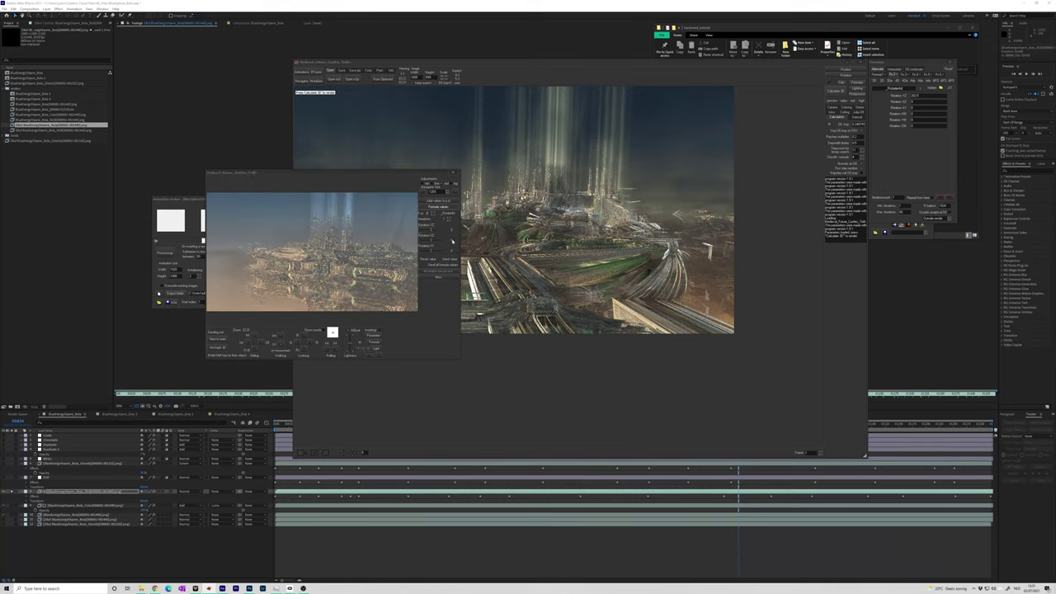
pyautogui.write('180')
pyautogui.press('Return')
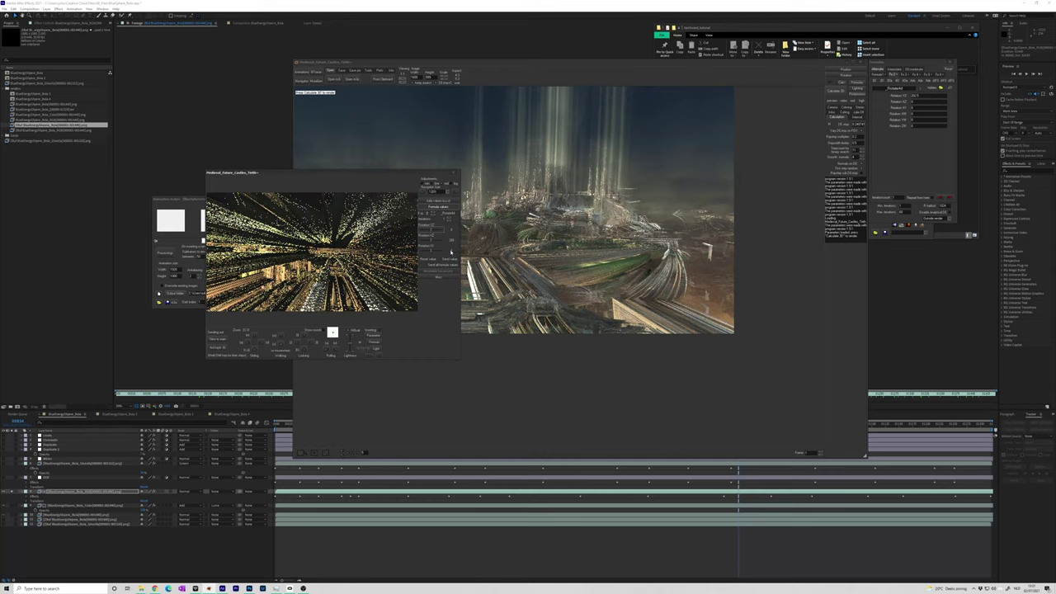
pyautogui.click(453, 251)
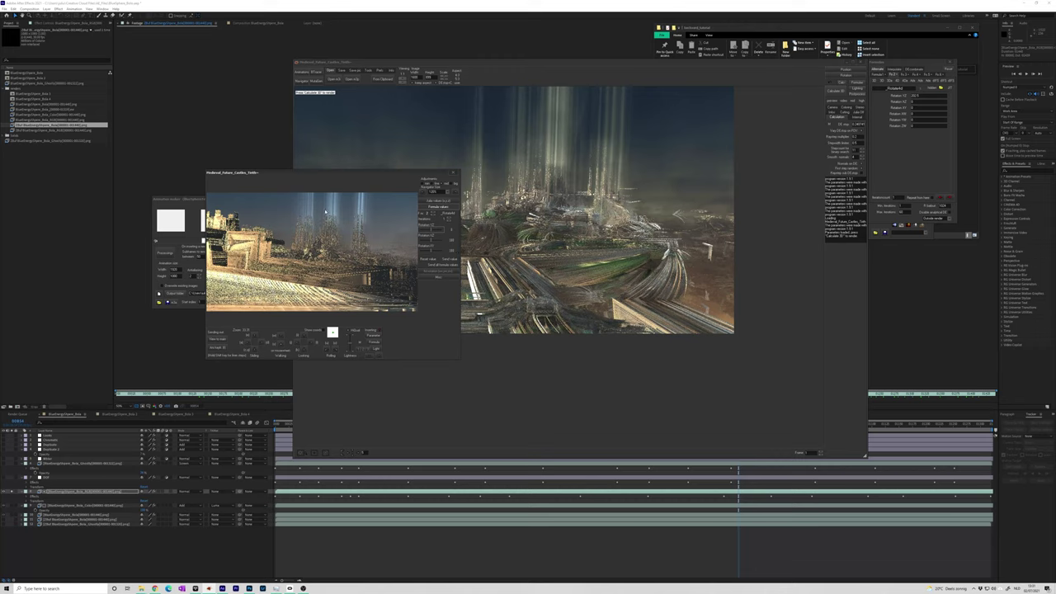
# - Pull the camera back and examine the overall shape of the castle fractal with the changed rotations
pyautogui.press('s')
pyautogui.press('s')
pyautogui.press('s')
pyautogui.press('s')
pyautogui.press('s')
pyautogui.press('s')
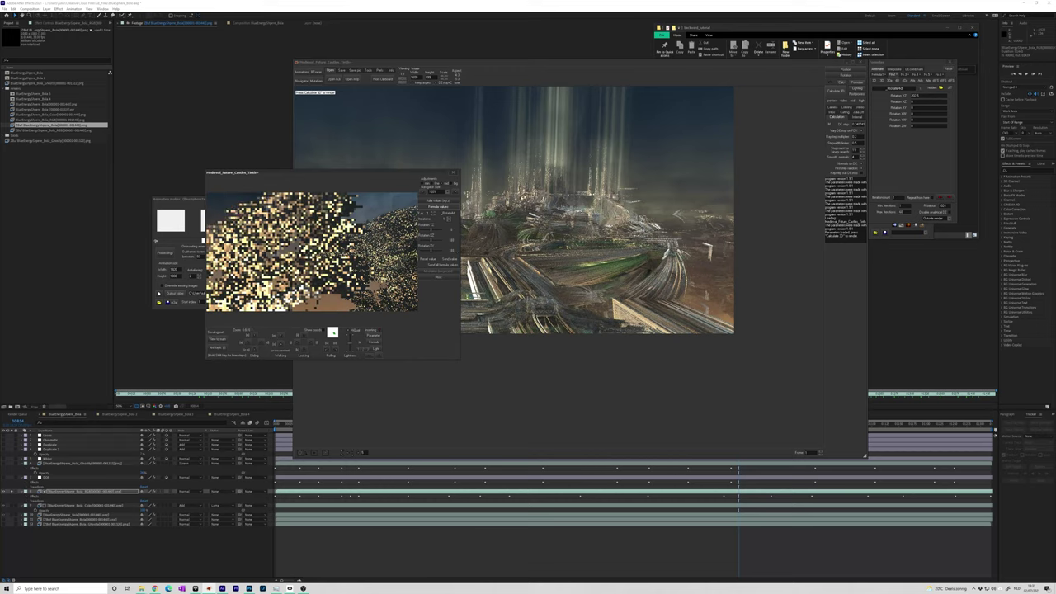
pyautogui.click(373, 299)
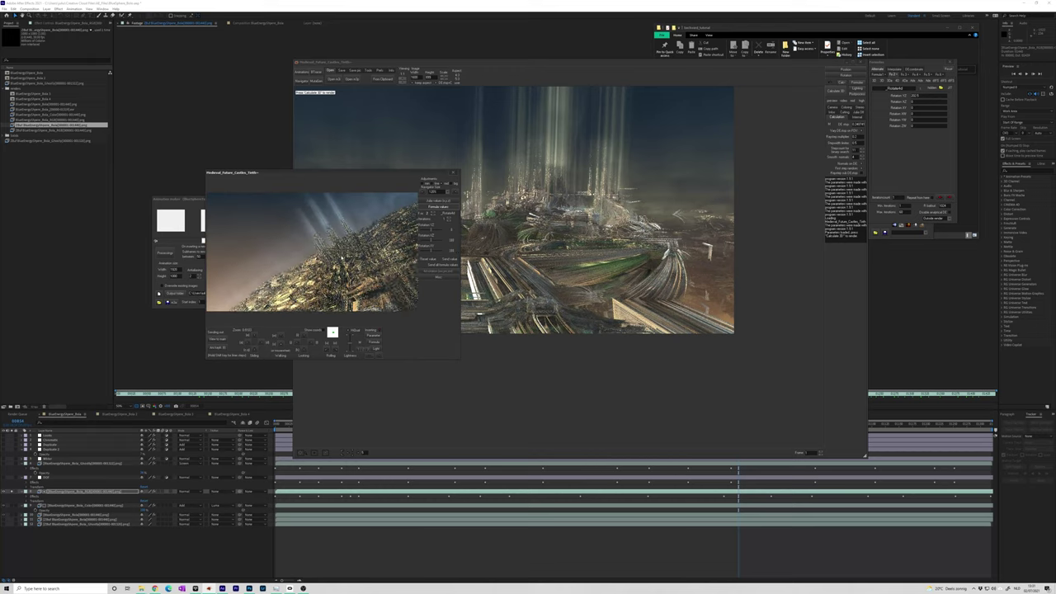
# - Open the Dark_Gate_A parameters from the backward_tutorial folder and preview the scene in the navigator
pyautogui.click(331, 71)
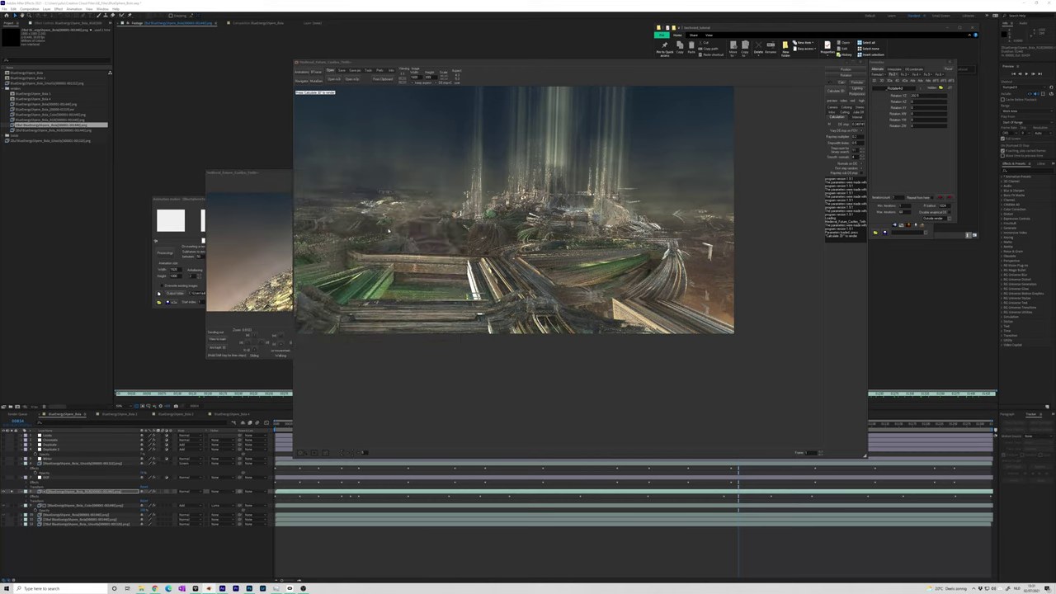
pyautogui.write('C:\\Users\\julia\\OneDrive\\mandelbulb3d\\M3DA_project_files\\backward_tutorial')
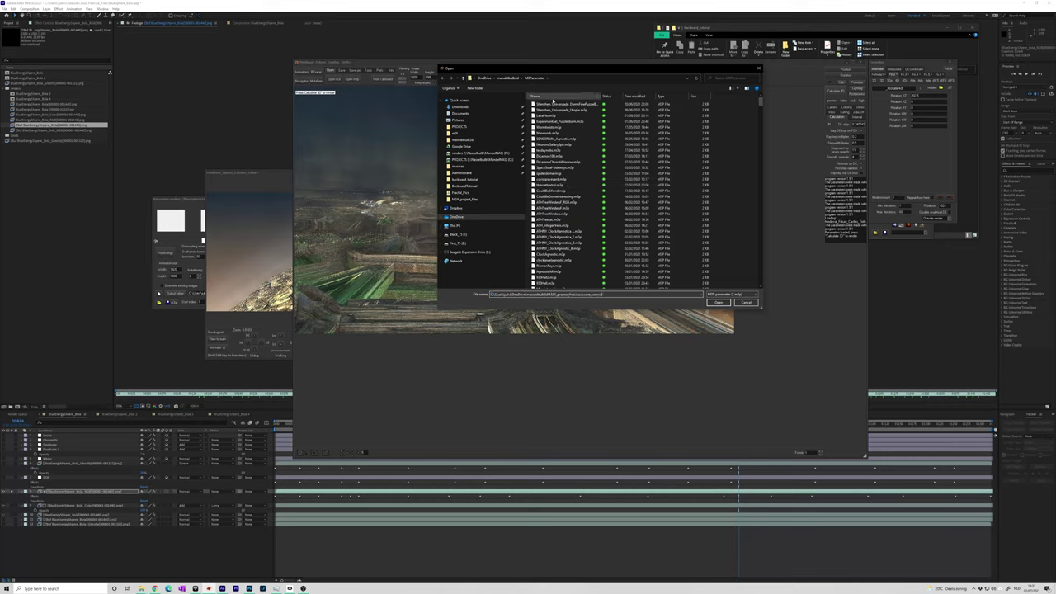
pyautogui.press('Return')
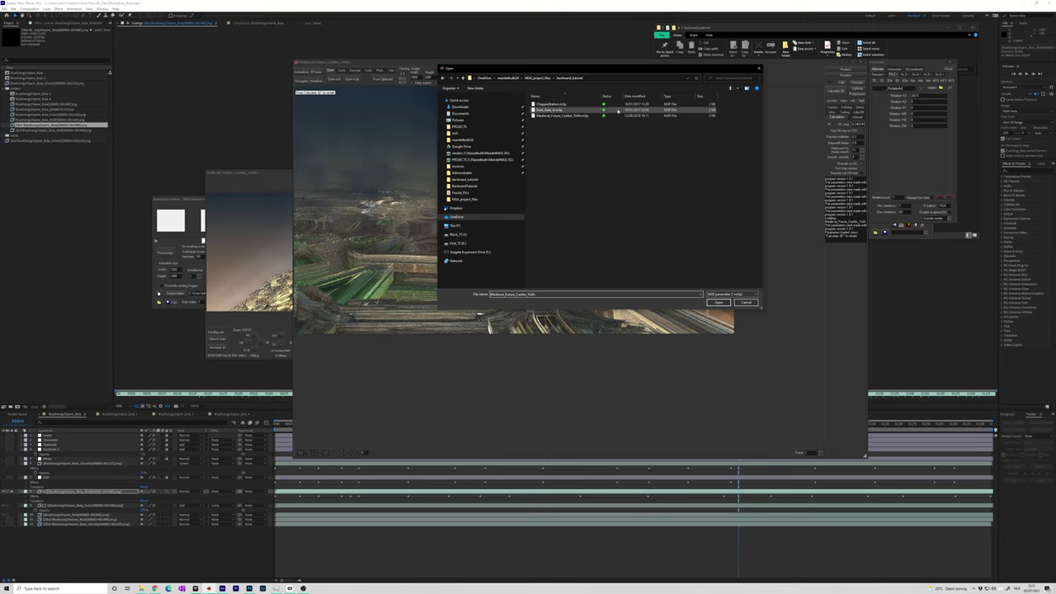
pyautogui.doubleClick(566, 111)
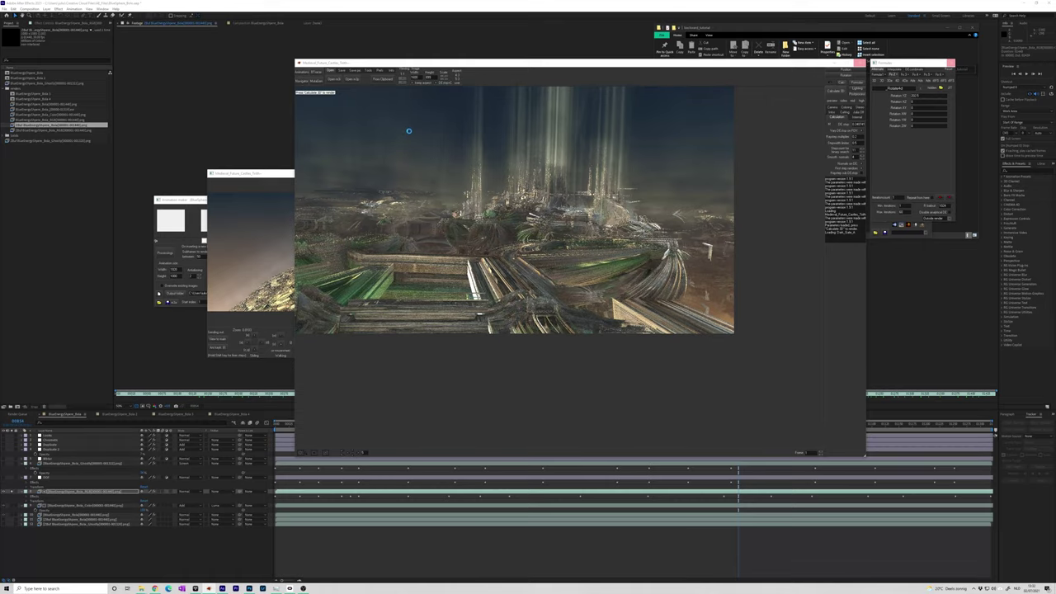
pyautogui.click(303, 82)
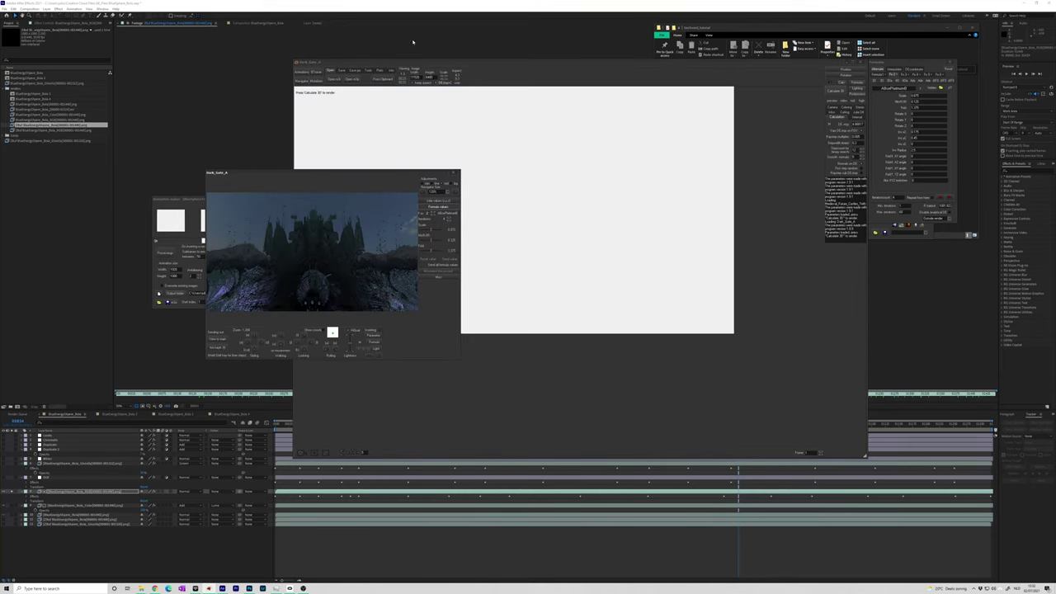
pyautogui.click(343, 84)
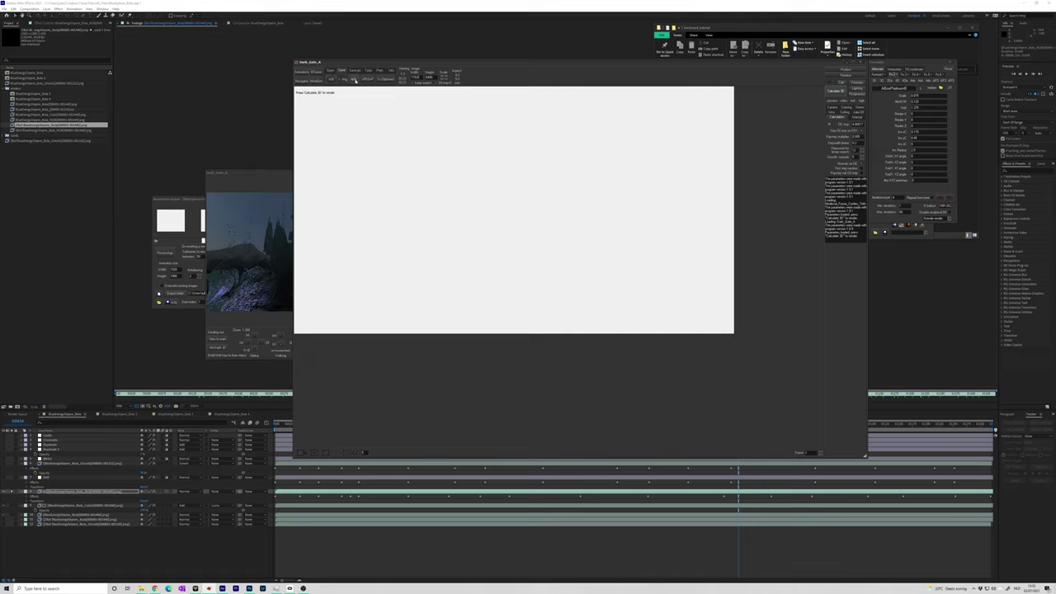
# - Step through the formulas of the Dark_Gate_A hybrid in the navigator and compare their values and iterations
pyautogui.click(266, 183)
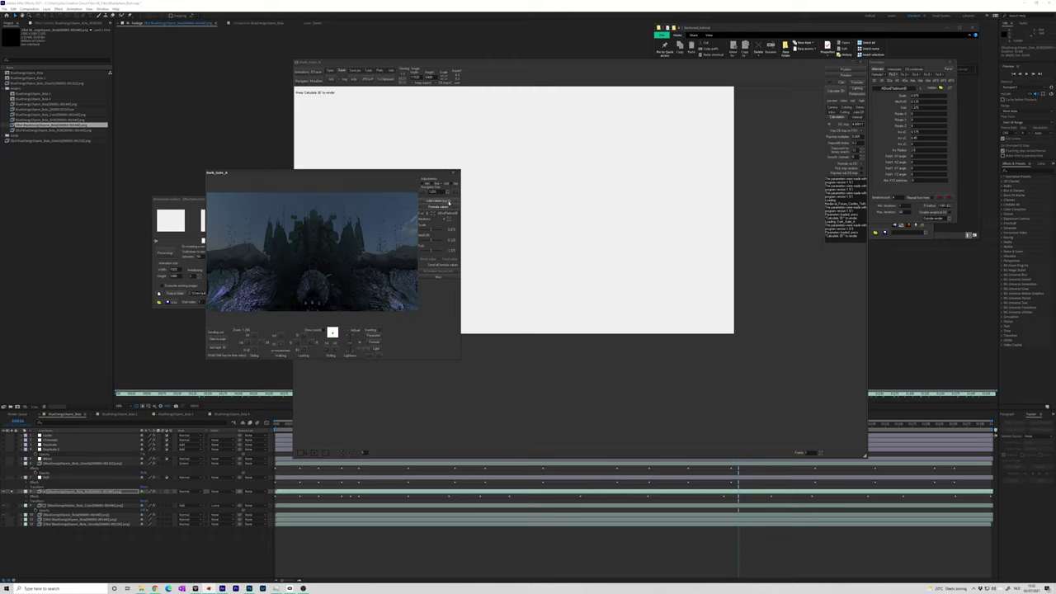
pyautogui.click(434, 216)
pyautogui.click(440, 217)
pyautogui.click(432, 214)
pyautogui.click(432, 214)
pyautogui.click(433, 214)
pyautogui.click(432, 215)
pyautogui.click(434, 215)
pyautogui.click(432, 214)
pyautogui.click(432, 215)
# - Move the camera around the dark gate and inspect its ground structures up close
pyautogui.scroll(3, 323, 262)
pyautogui.scroll(-4, 323, 268)
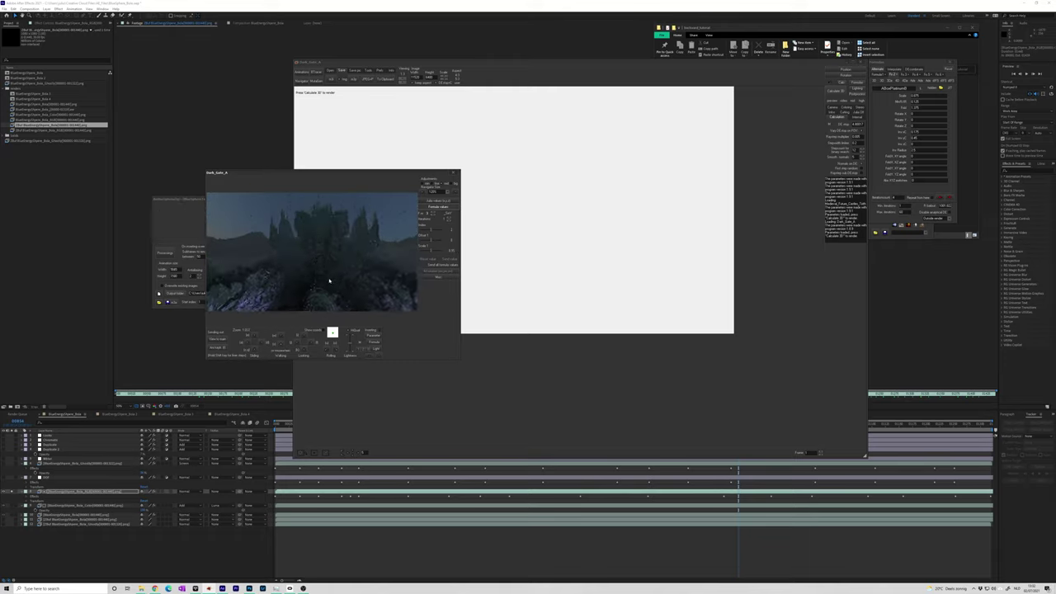
pyautogui.moveTo(310, 272)
pyautogui.mouseDown()
pyautogui.moveTo(312, 252)
pyautogui.moveTo(328, 251)
pyautogui.moveTo(312, 256)
pyautogui.mouseUp()
pyautogui.scroll(4, 334, 251)
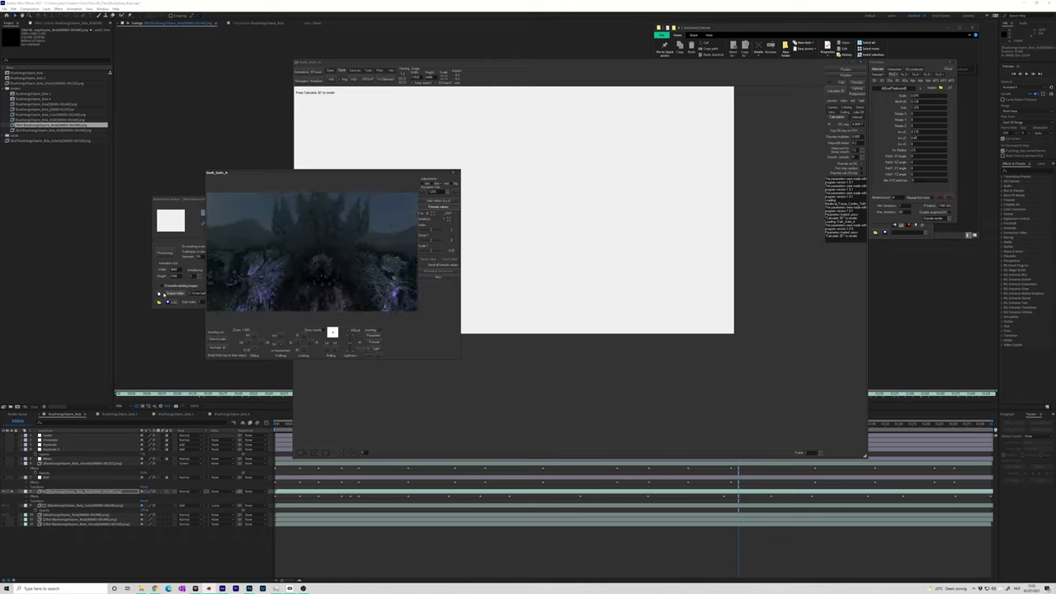
# - Load the GoldScape animation from the backward_tutorial folder and show its first keyframe in the navigator
pyautogui.click(160, 302)
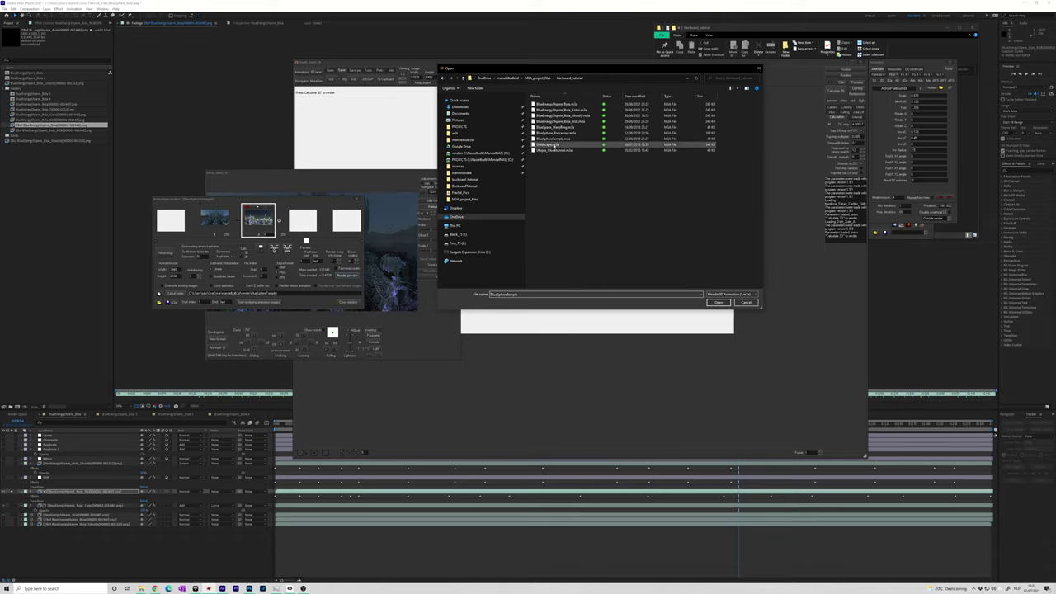
pyautogui.doubleClick(555, 145)
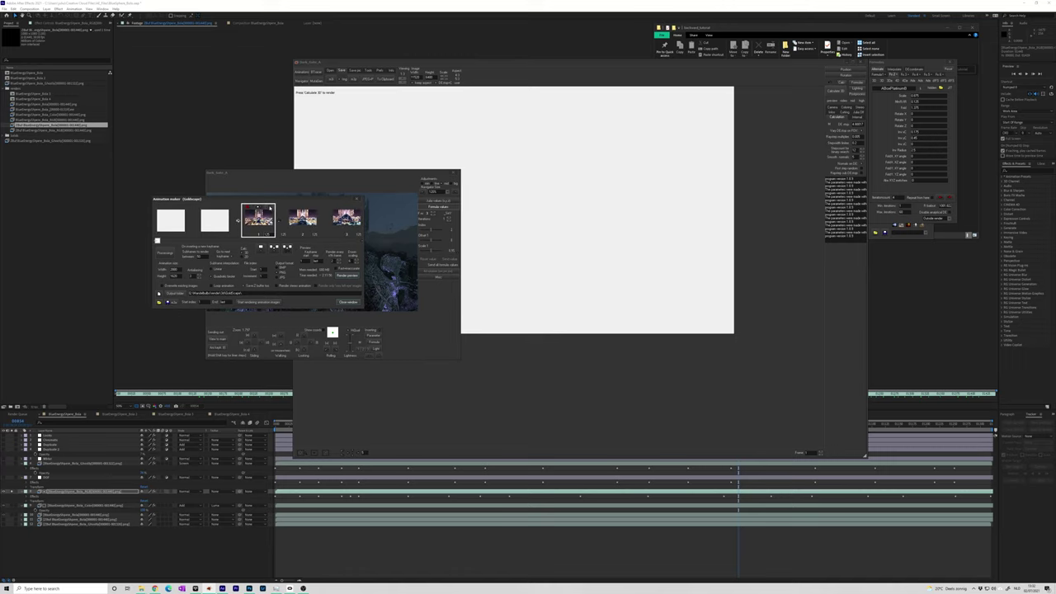
pyautogui.hotkey('alt', 'Tab')
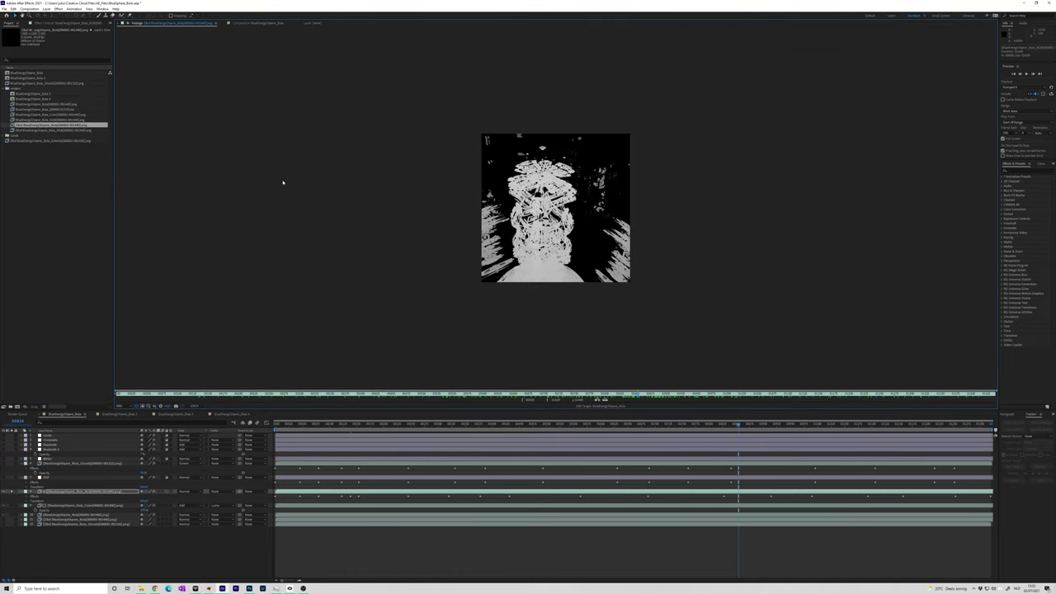
pyautogui.hotkey('alt', 'Tab')
pyautogui.hotkey('alt', 'Tab')
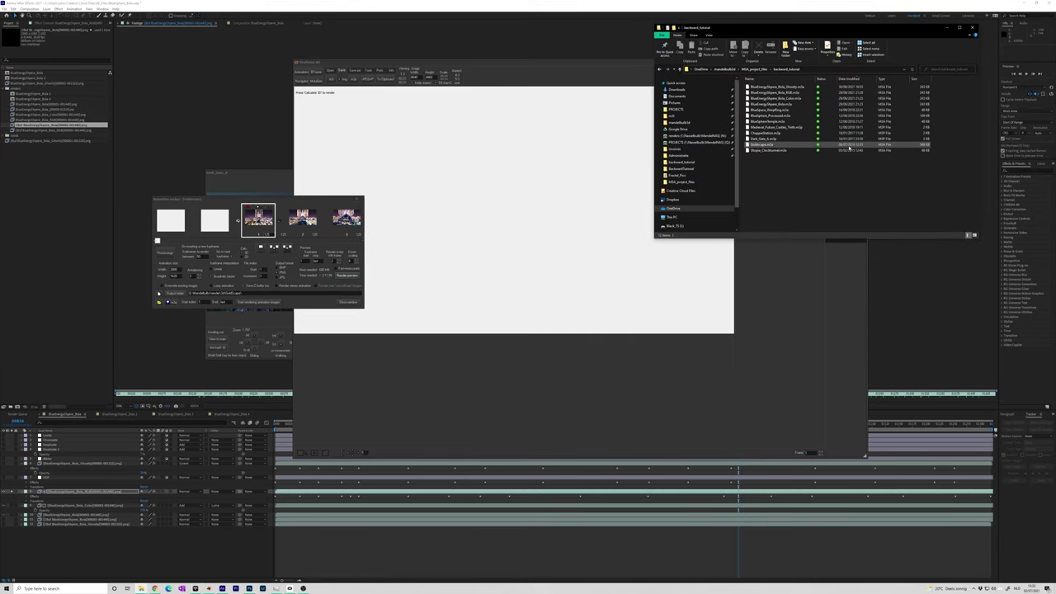
pyautogui.click(271, 210)
pyautogui.click(302, 81)
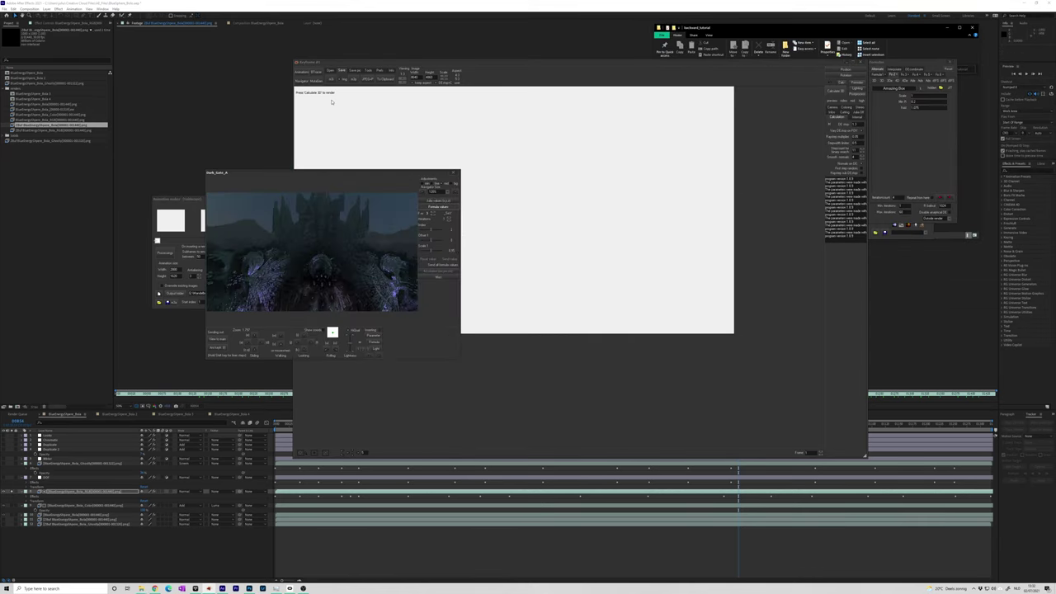
pyautogui.click(374, 335)
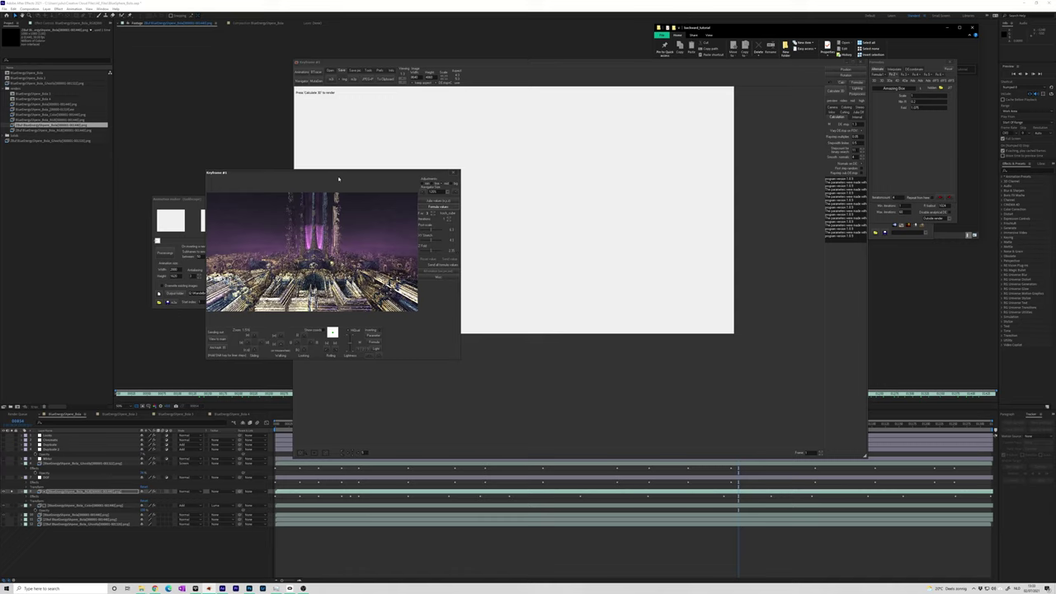
# - Reposition the navigator and slightly adjust the third value of the purple city's current formula
pyautogui.moveTo(338, 178); pyautogui.dragTo(361, 175)
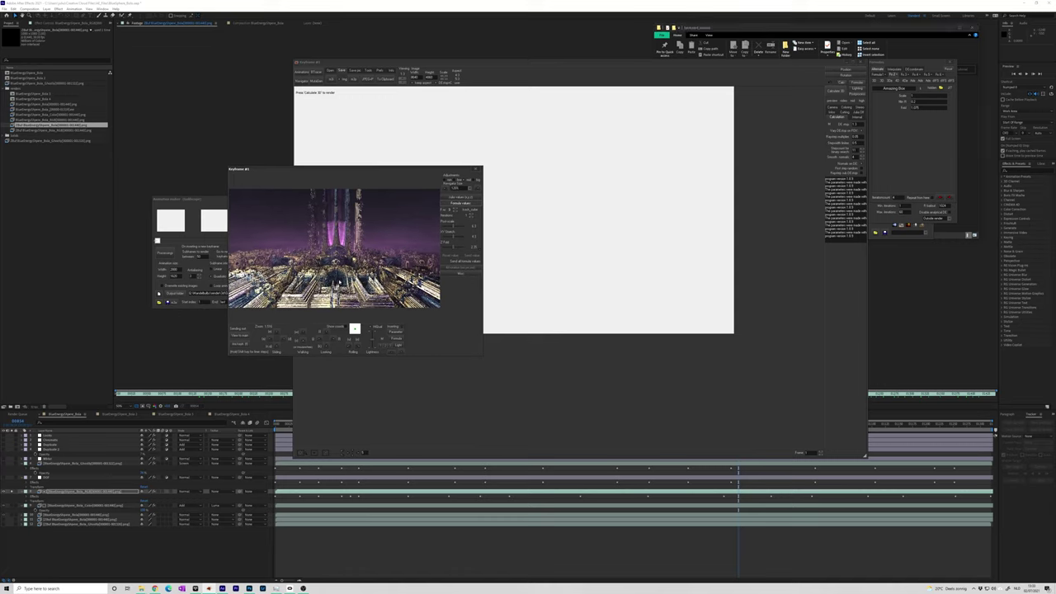
pyautogui.moveTo(349, 174); pyautogui.dragTo(359, 164)
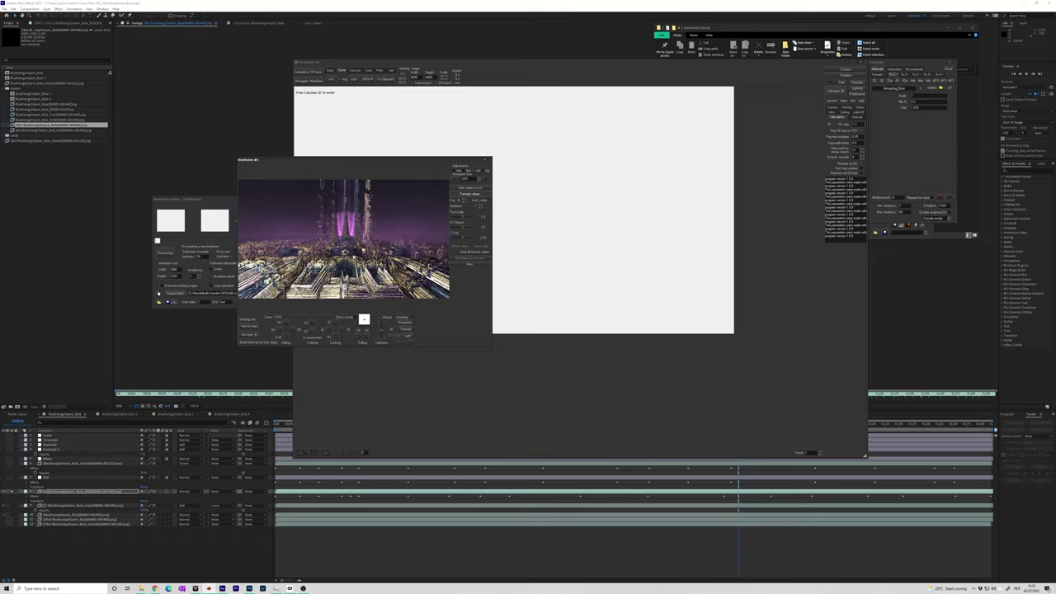
pyautogui.moveTo(463, 237); pyautogui.dragTo(465, 238)
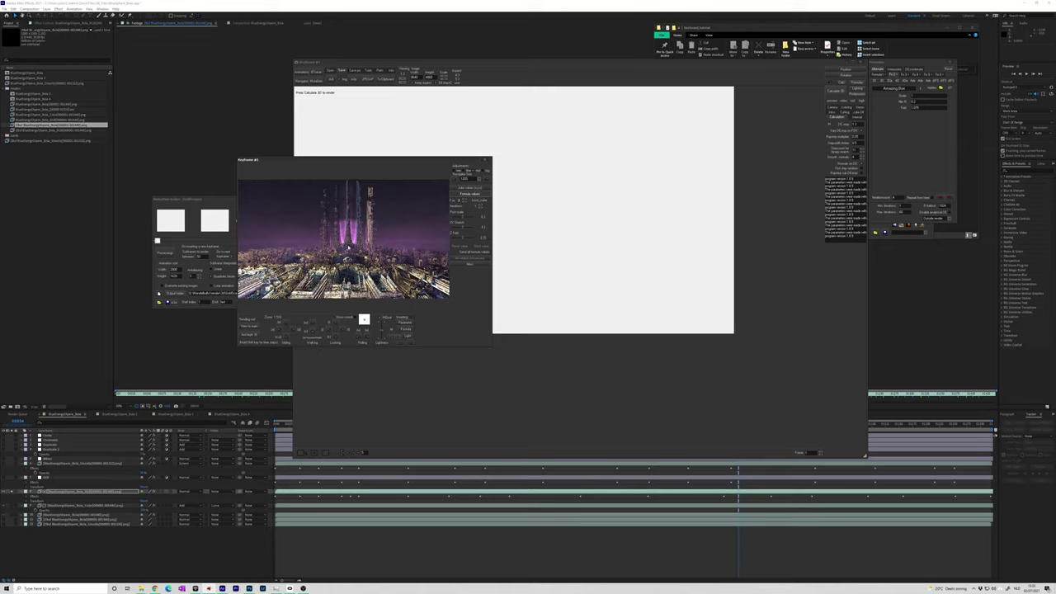
# - Step through the purple city hybrid's formulas and examine their values and iteration counts
pyautogui.click(461, 202)
pyautogui.click(467, 201)
pyautogui.moveTo(424, 161); pyautogui.dragTo(461, 158)
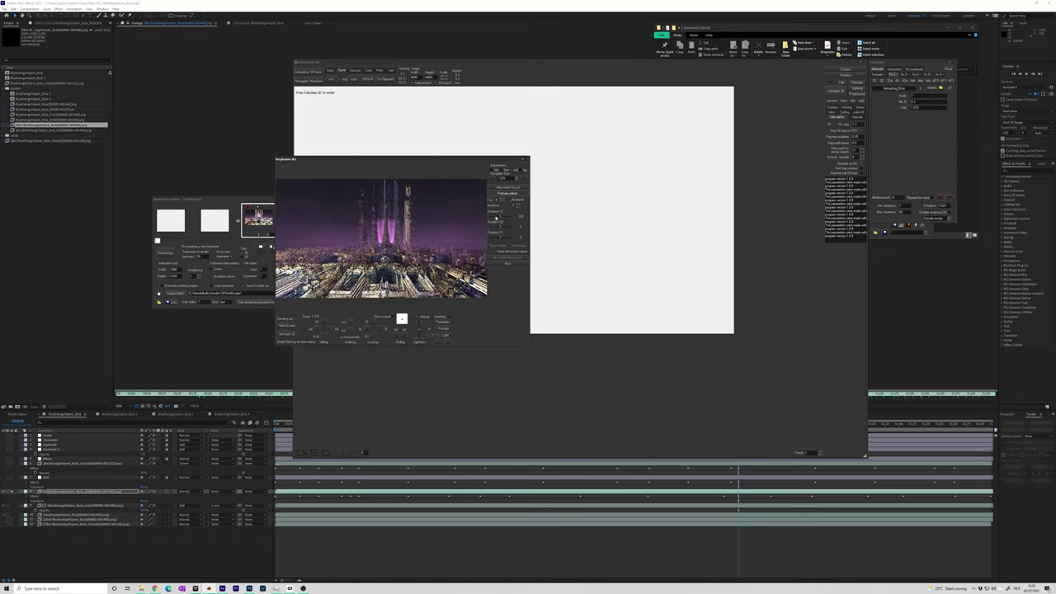
pyautogui.click(502, 200)
# - Load the Utopia_Clocktunnel animation from the backward_tutorial folder into the animation maker
pyautogui.hotkey('alt', 'Tab')
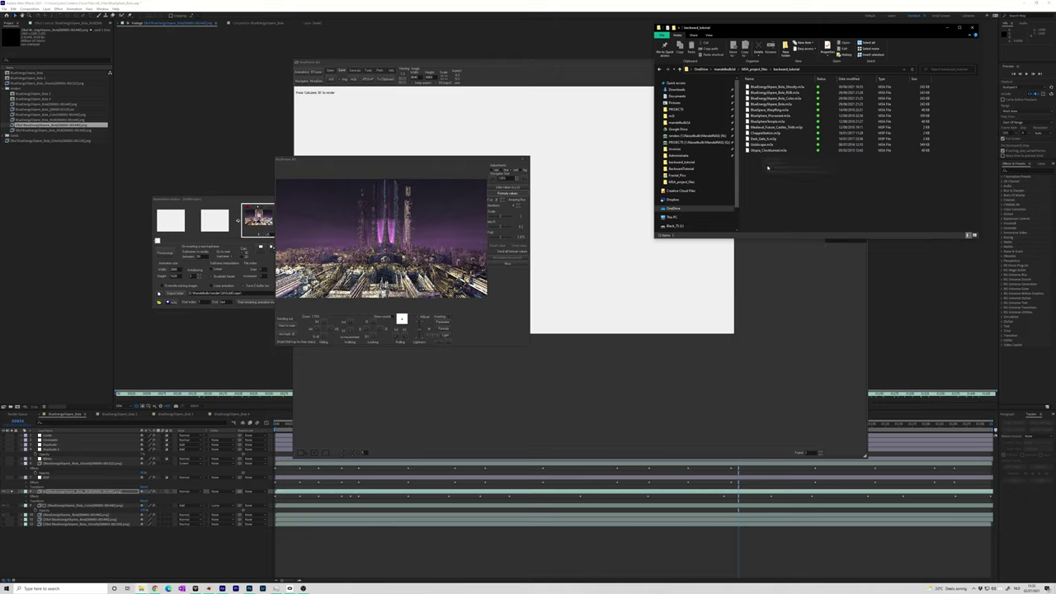
pyautogui.click(160, 302)
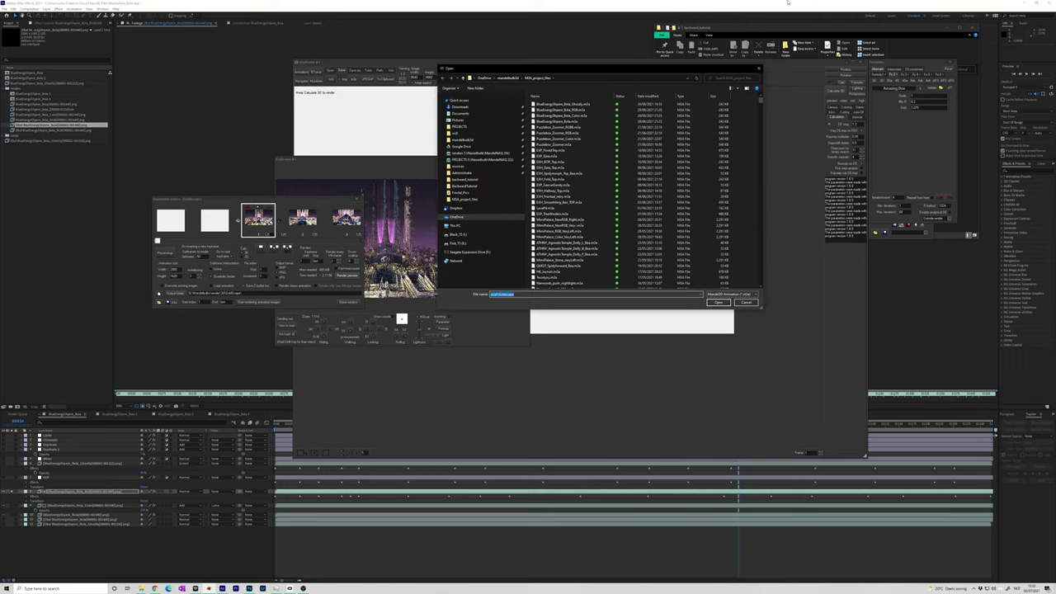
pyautogui.hotkey('ctrl', 'v')
pyautogui.press('Return')
pyautogui.doubleClick(559, 152)
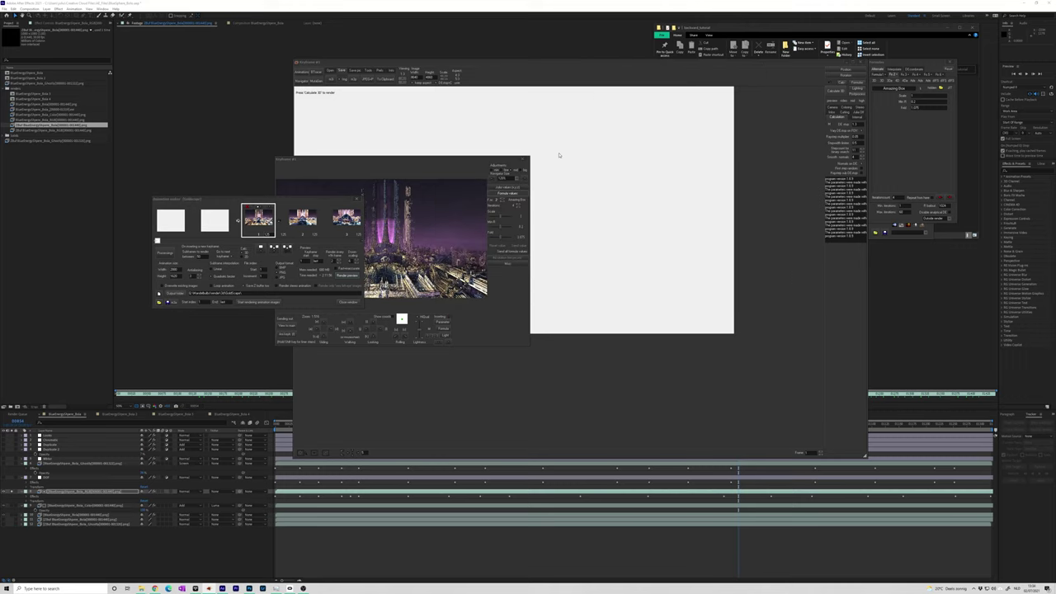
# - Preview the clock tunnel's first keyframe in the navigator, start its full 3D render and move the main window aside
pyautogui.click(259, 207)
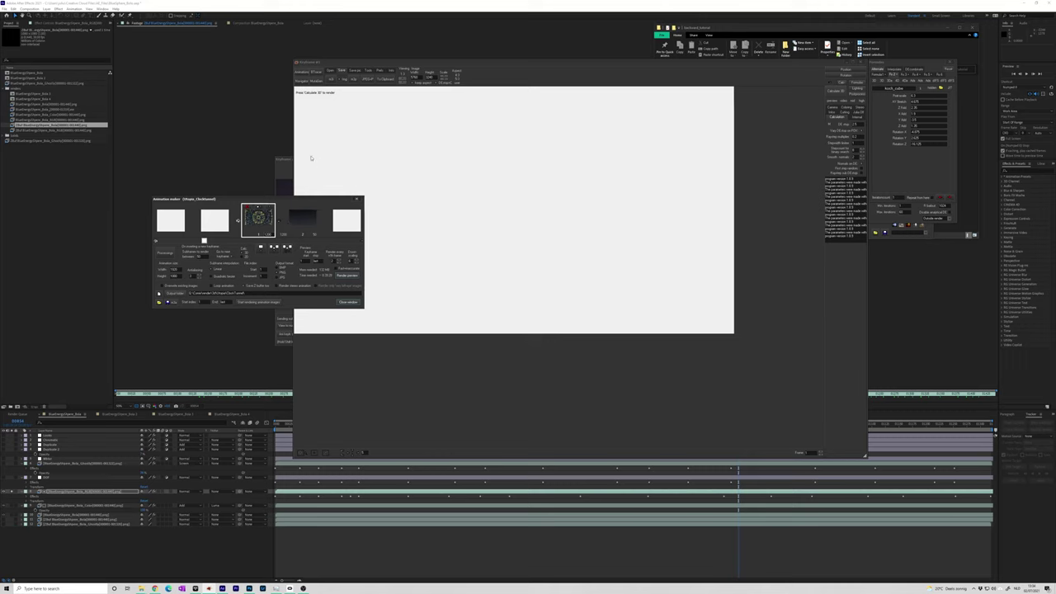
pyautogui.click(302, 81)
pyautogui.click(450, 321)
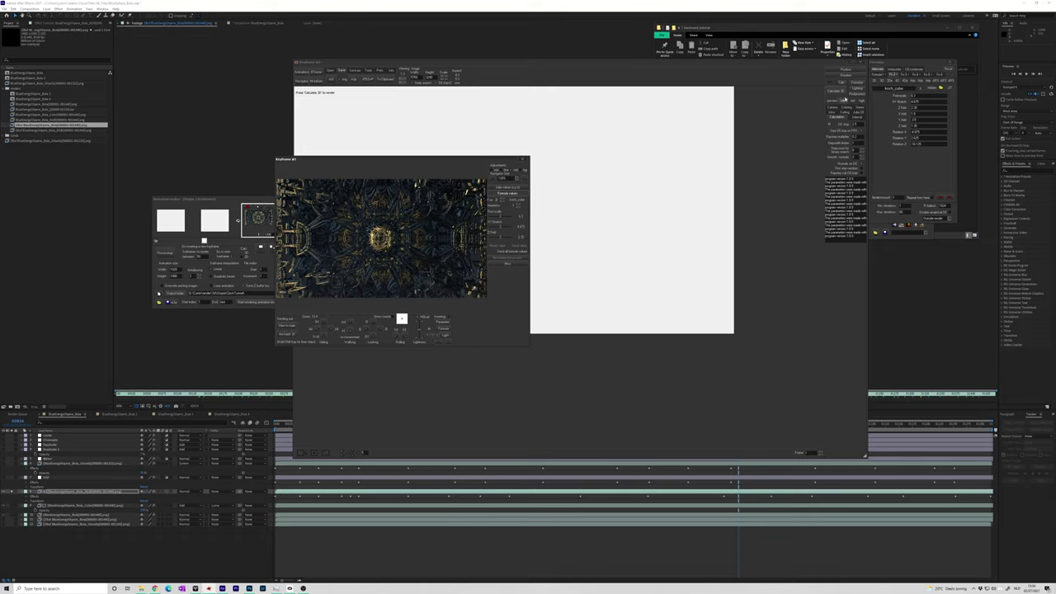
pyautogui.click(835, 90)
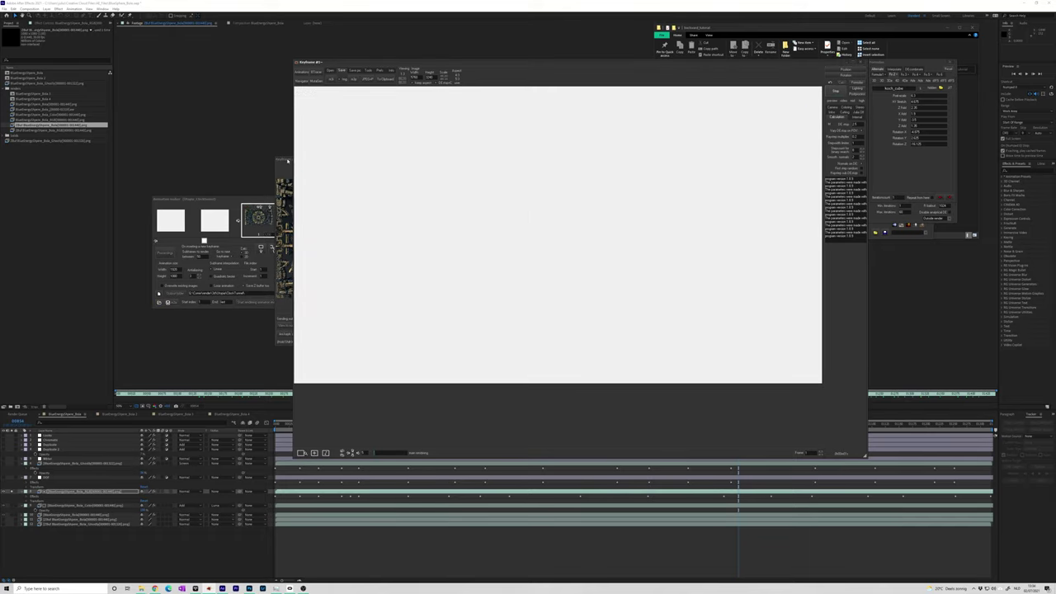
pyautogui.moveTo(490, 64); pyautogui.dragTo(605, 47)
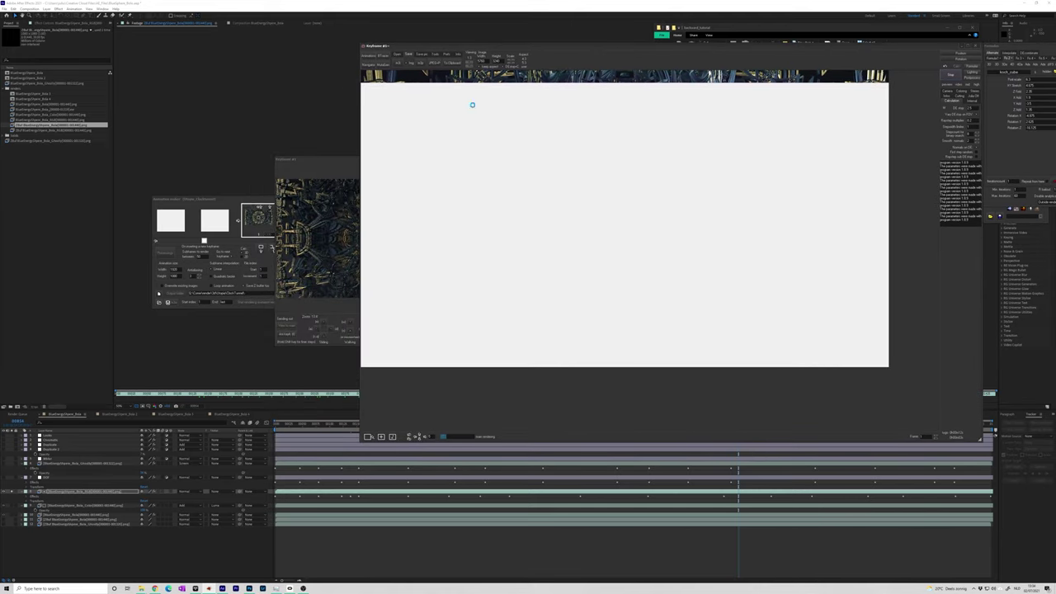
# - Reposition the navigator window beside the full render of the clock tunnel
pyautogui.click(332, 167)
pyautogui.moveTo(377, 161); pyautogui.dragTo(204, 217)
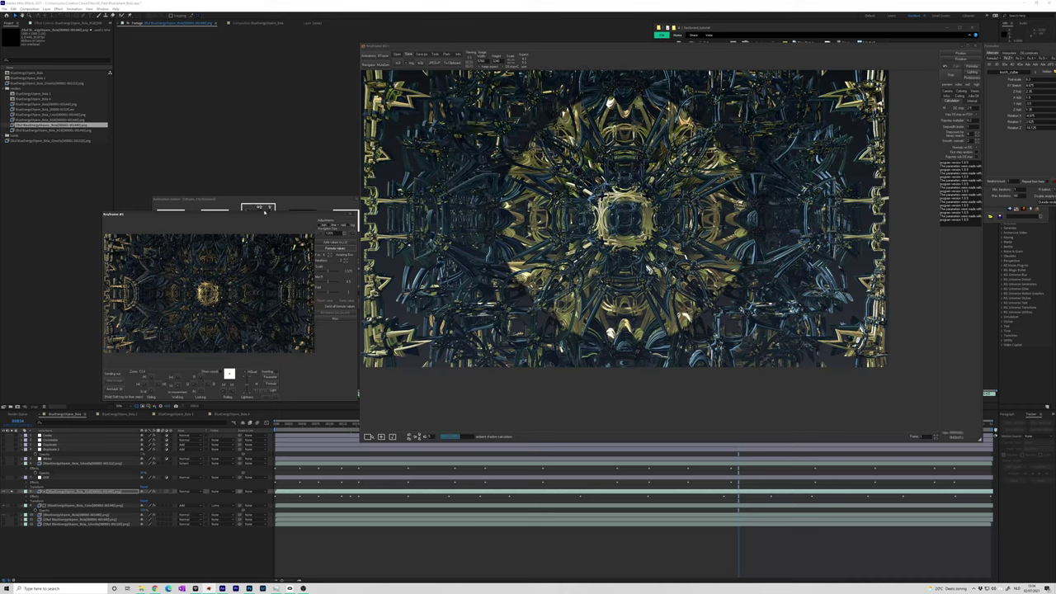
pyautogui.moveTo(264, 215); pyautogui.dragTo(239, 171)
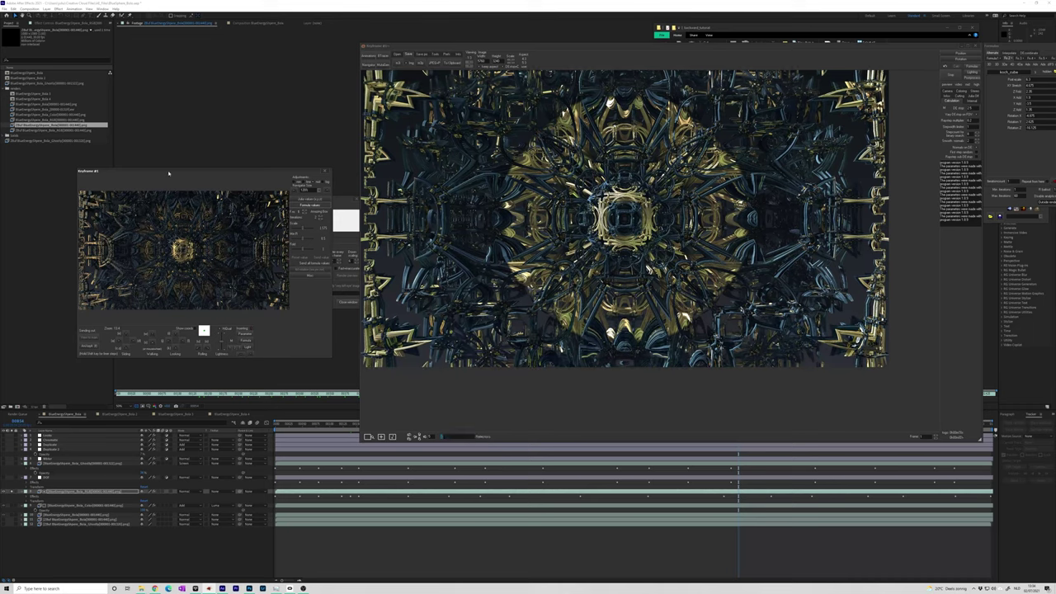
pyautogui.moveTo(183, 173); pyautogui.dragTo(201, 145)
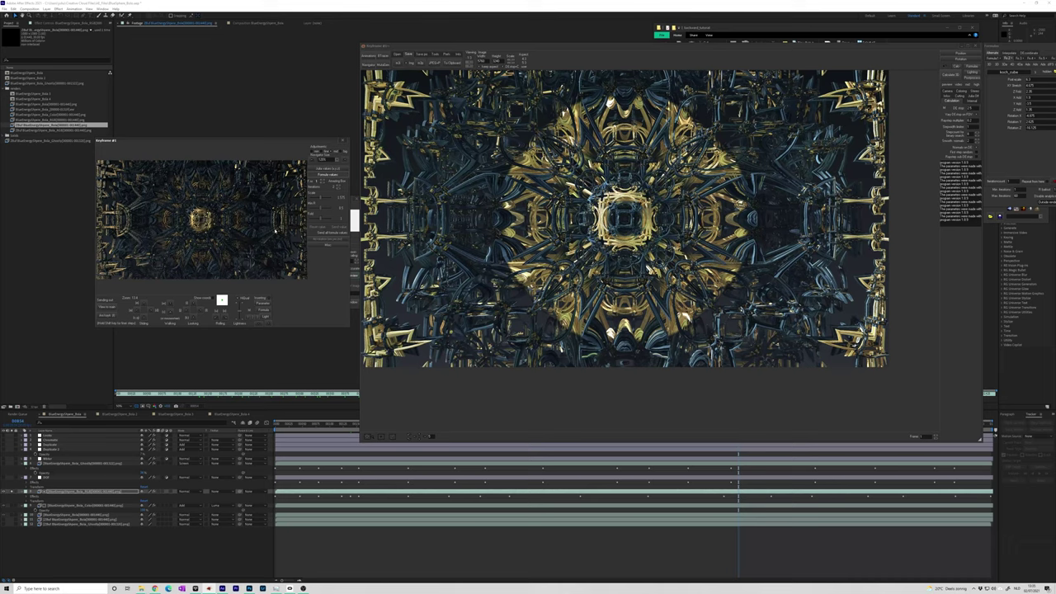
pyautogui.moveTo(253, 147); pyautogui.dragTo(237, 182)
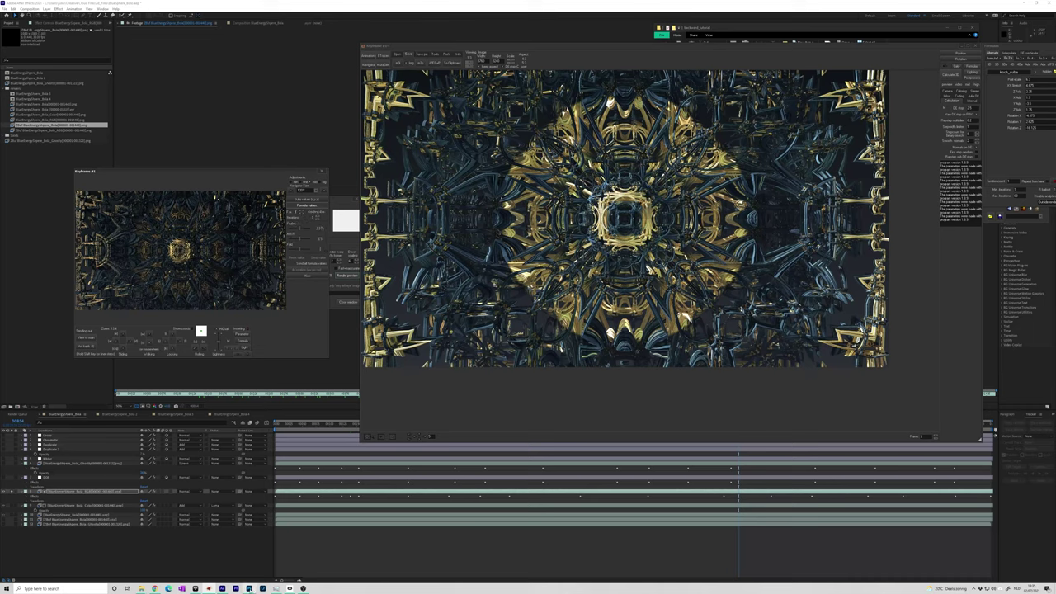
# - Switch to the fractal family-tree image in Photoshop and examine the clock tunnel and purple city pictures up close
pyautogui.click(249, 589)
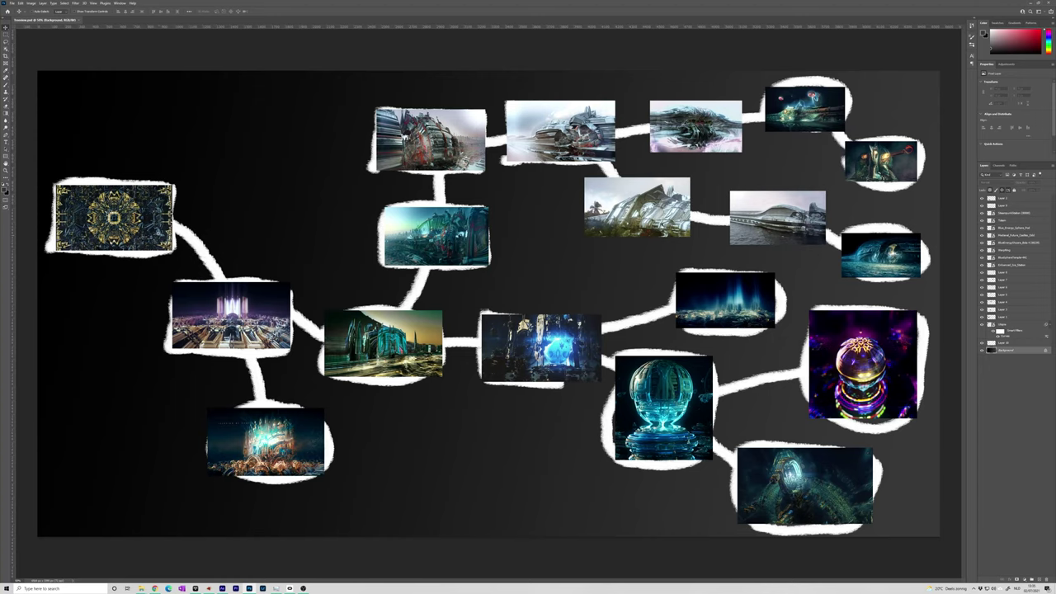
pyautogui.keyDown('ctrl'); pyautogui.click(145, 218); pyautogui.keyUp('ctrl')
pyautogui.keyDown('ctrl'); pyautogui.click(146, 218); pyautogui.keyUp('ctrl')
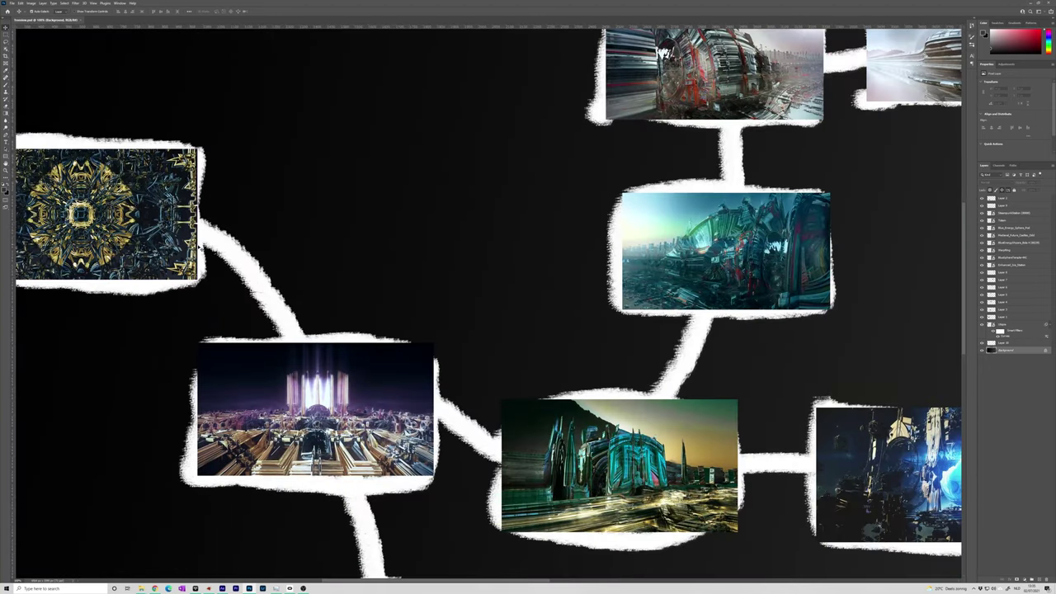
pyautogui.moveTo(296, 237); pyautogui.dragTo(440, 188)
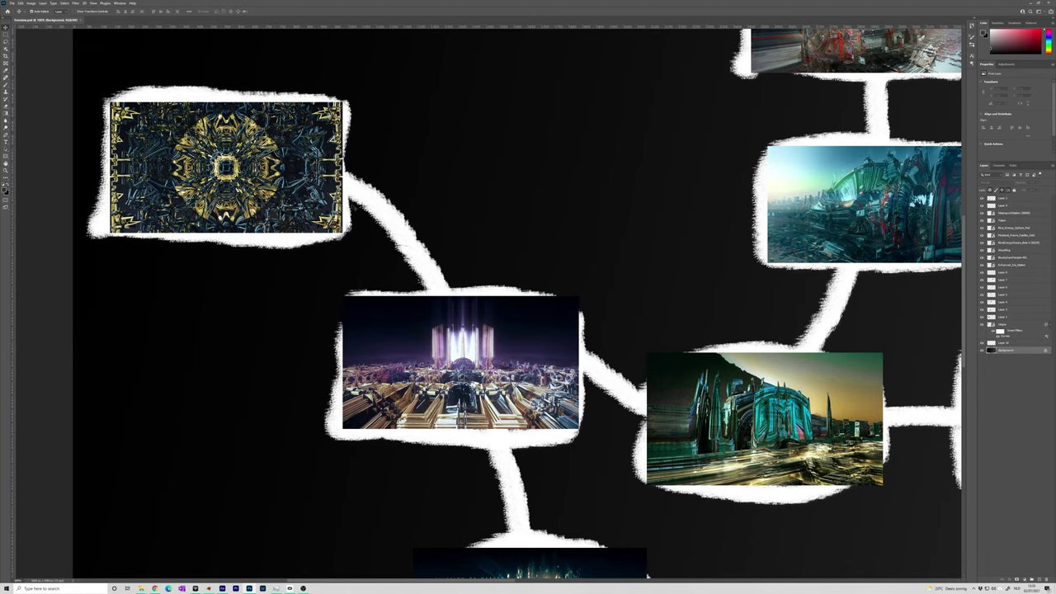
pyautogui.moveTo(436, 205); pyautogui.dragTo(338, 123)
pyautogui.moveTo(137, 70); pyautogui.dragTo(241, 135)
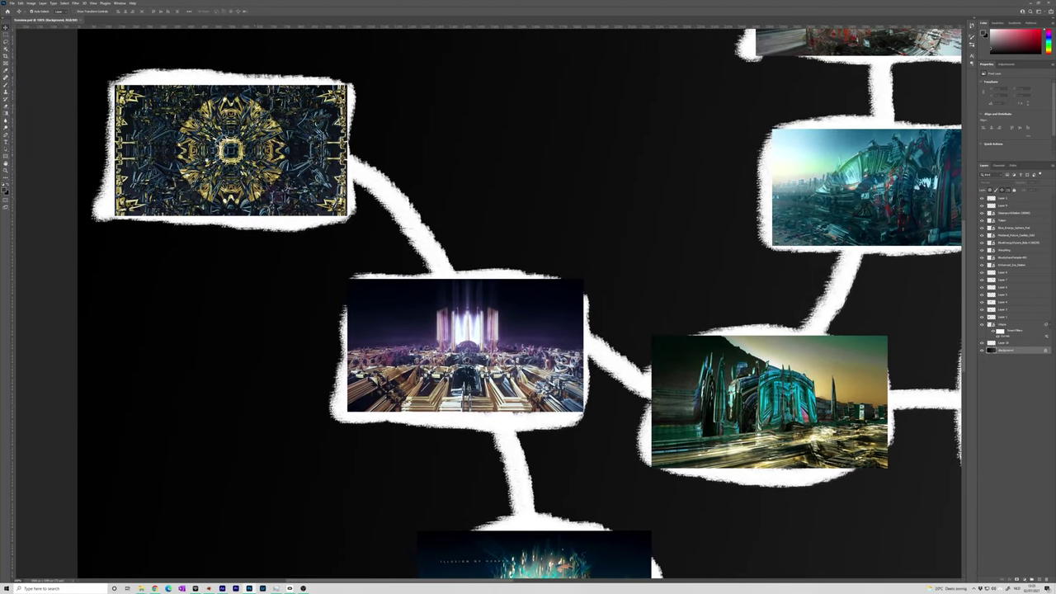
# - Switch to the browser and open the Temple Invisible - Everything From Above page from the website's music videos
pyautogui.click(156, 581)
pyautogui.click(155, 589)
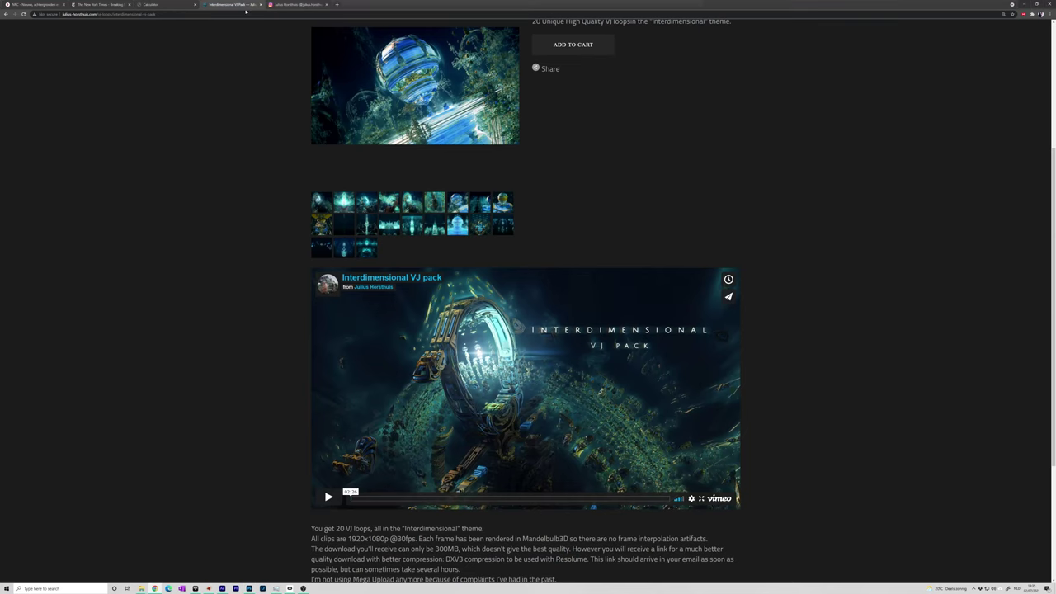
pyautogui.scroll(3, 936, 167)
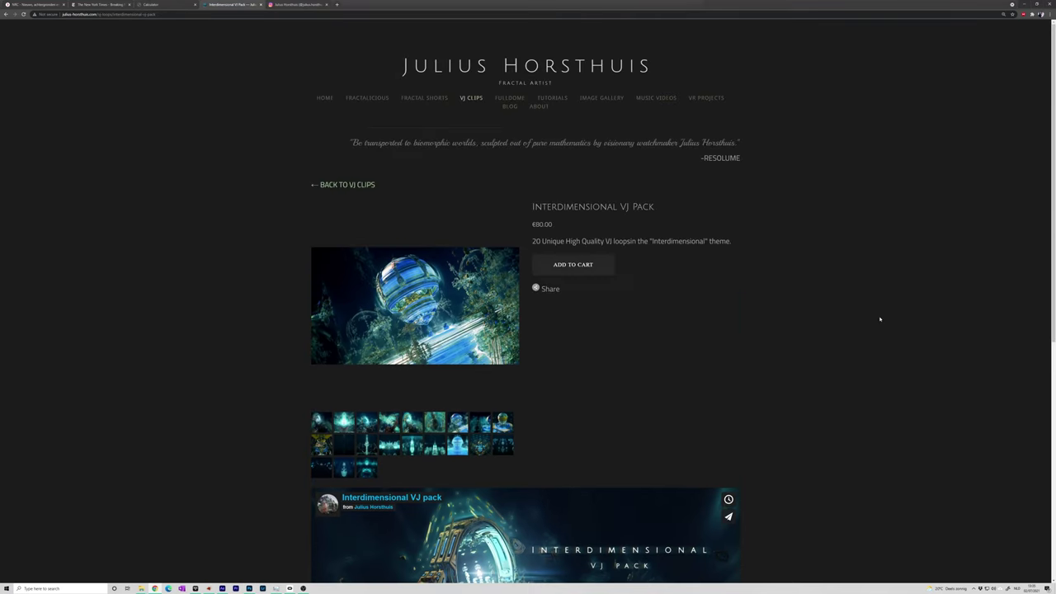
pyautogui.click(656, 98)
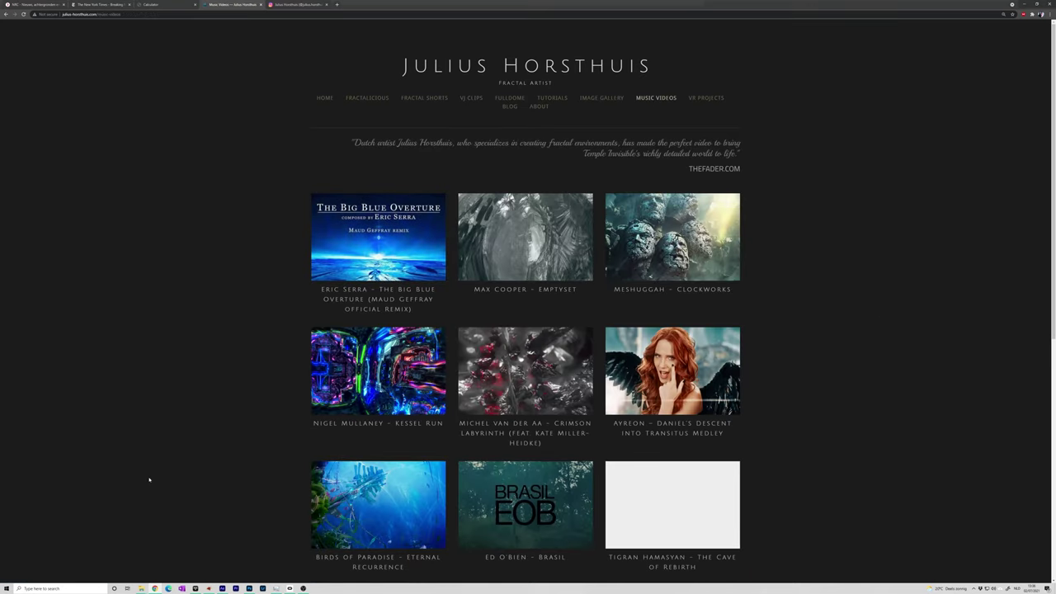
pyautogui.scroll(-2, 149, 481)
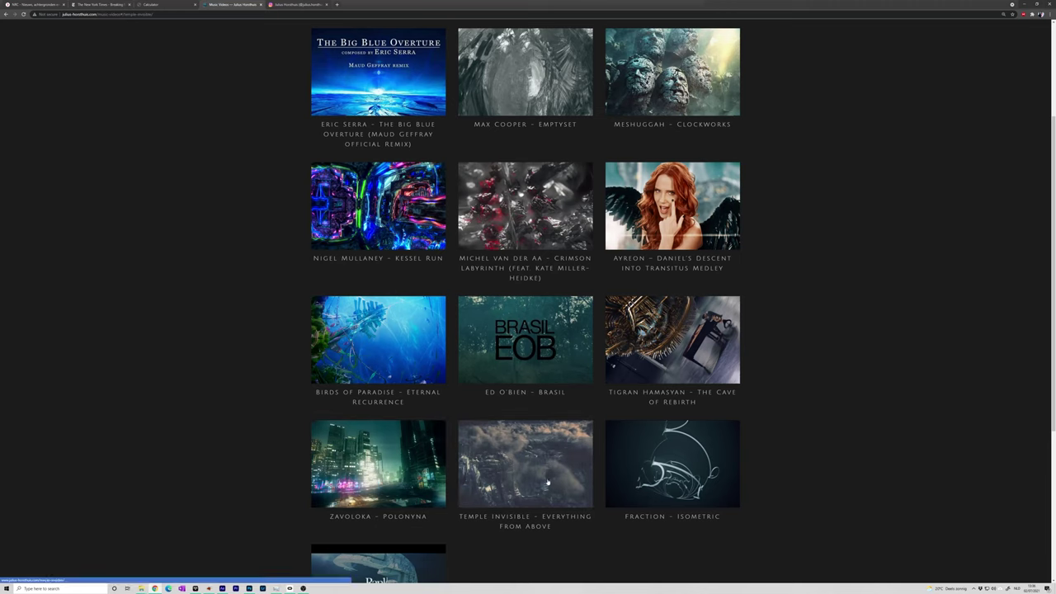
pyautogui.click(525, 464)
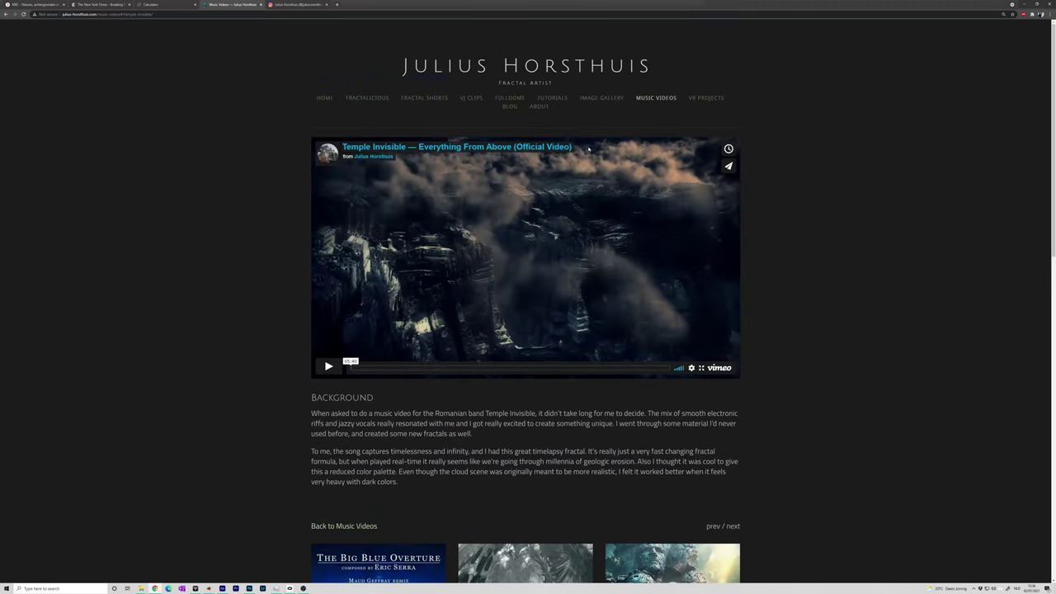
# - Play the Temple Invisible video and skip ahead through its cloud scenes to about 04:43
pyautogui.click(328, 366)
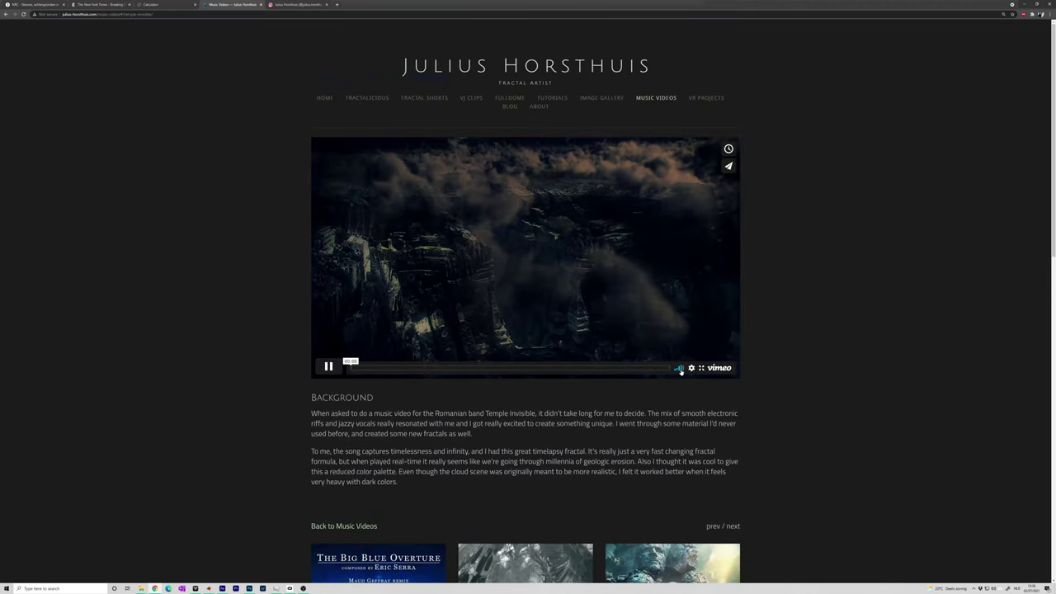
pyautogui.click(566, 369)
pyautogui.click(576, 369)
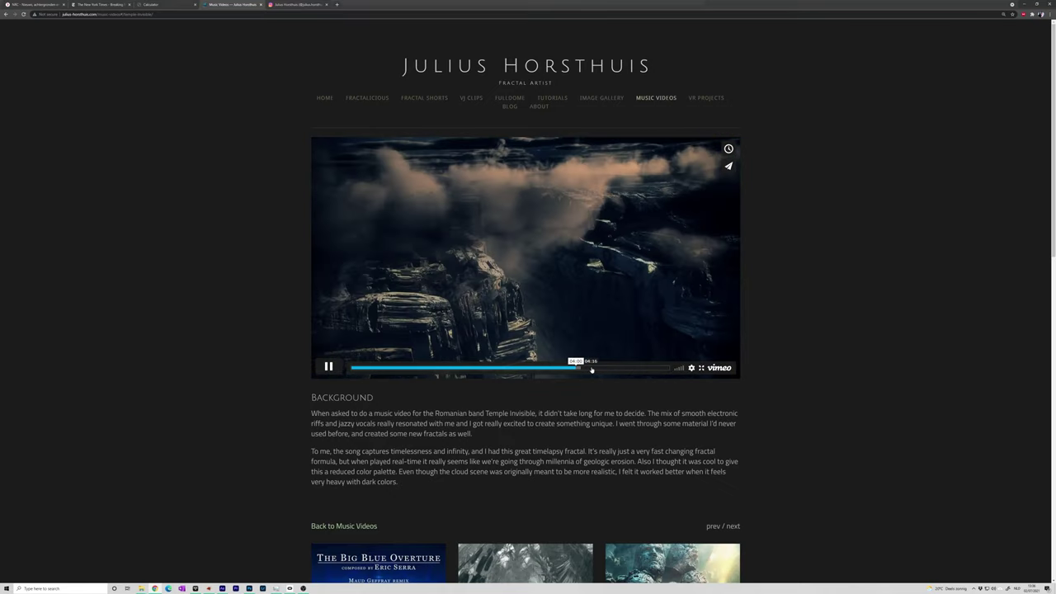
pyautogui.click(592, 369)
pyautogui.click(610, 371)
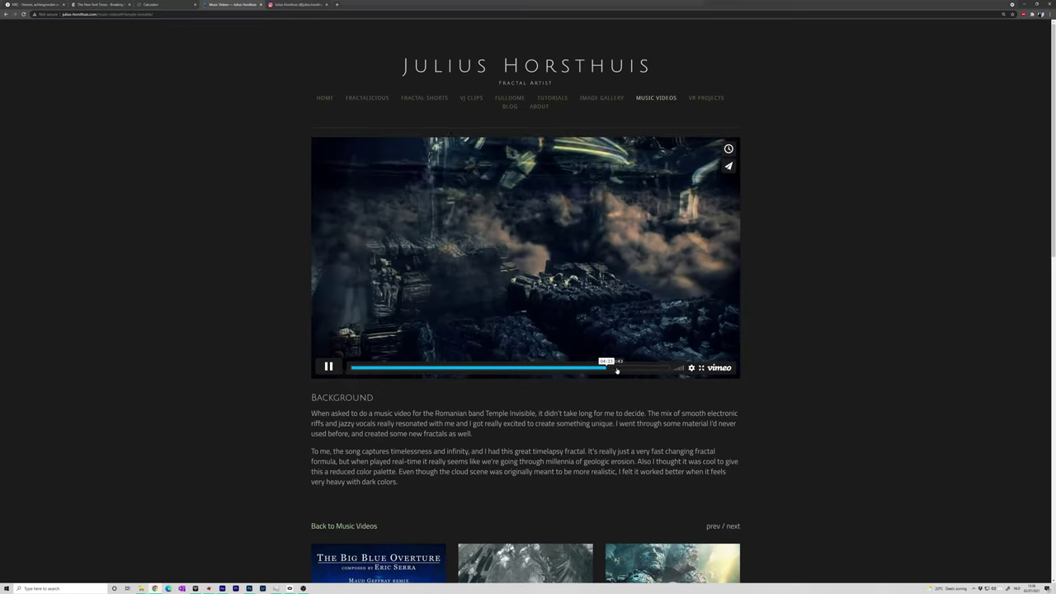
pyautogui.click(617, 371)
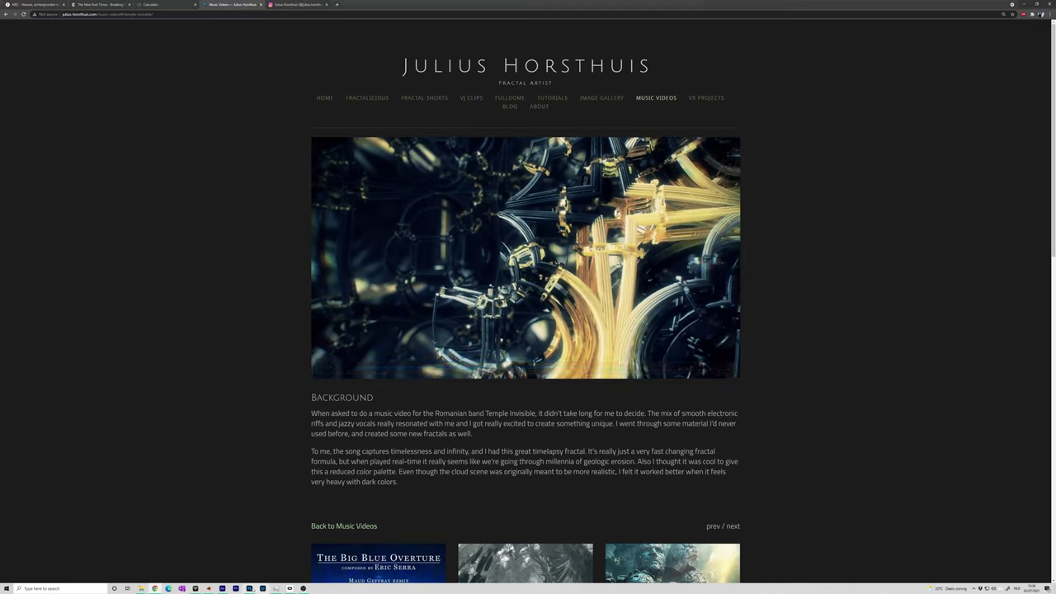
# - Return to the family tree in Photoshop and examine the purple city and the glowing cathedral picture branching below it
pyautogui.click(249, 588)
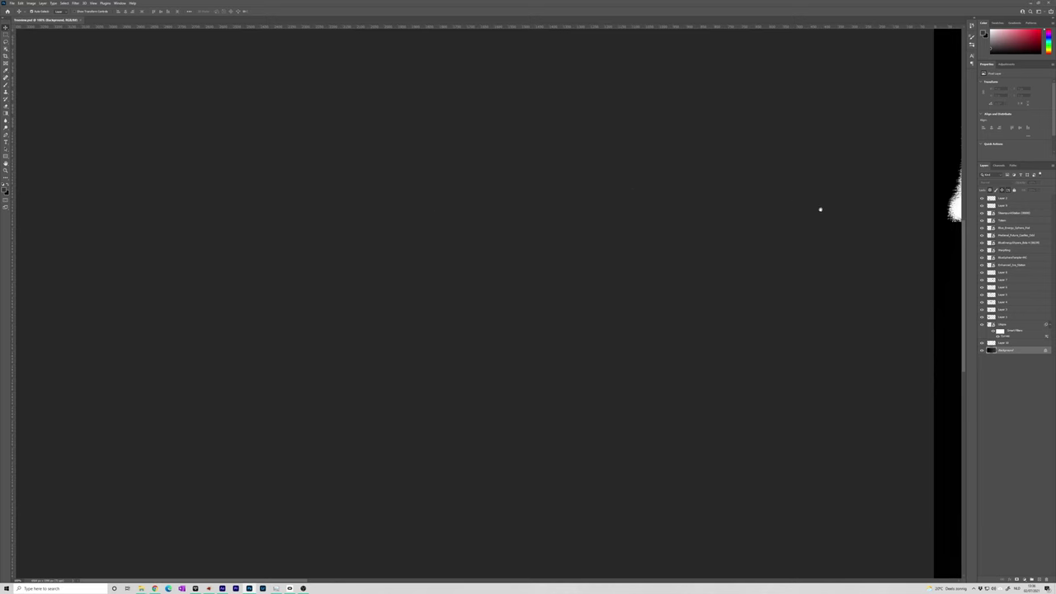
pyautogui.moveTo(820, 210); pyautogui.dragTo(307, 245)
pyautogui.moveTo(752, 260); pyautogui.dragTo(412, 161)
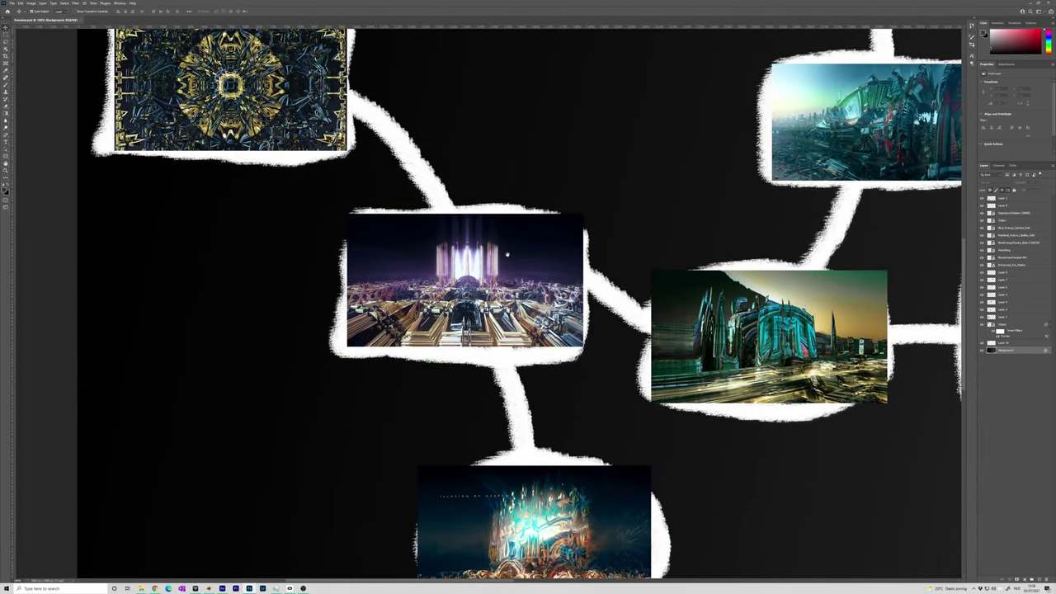
pyautogui.moveTo(507, 254); pyautogui.dragTo(485, 237)
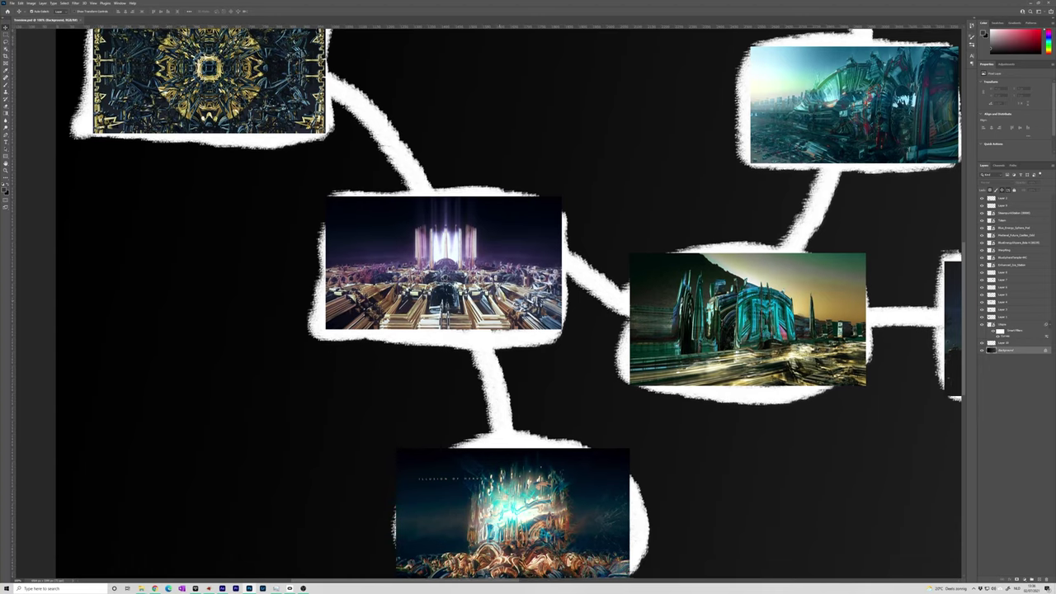
pyautogui.moveTo(505, 303); pyautogui.dragTo(485, 219)
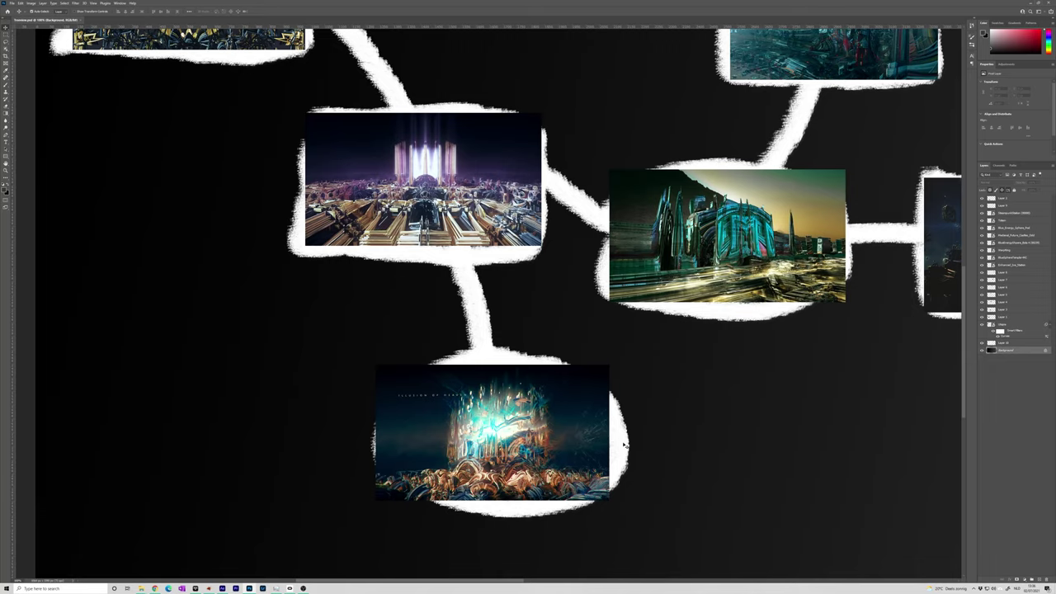
# - Follow the family tree from the green cathedral to the blue energy sphere and the teal glass globe
pyautogui.moveTo(658, 343); pyautogui.dragTo(529, 384)
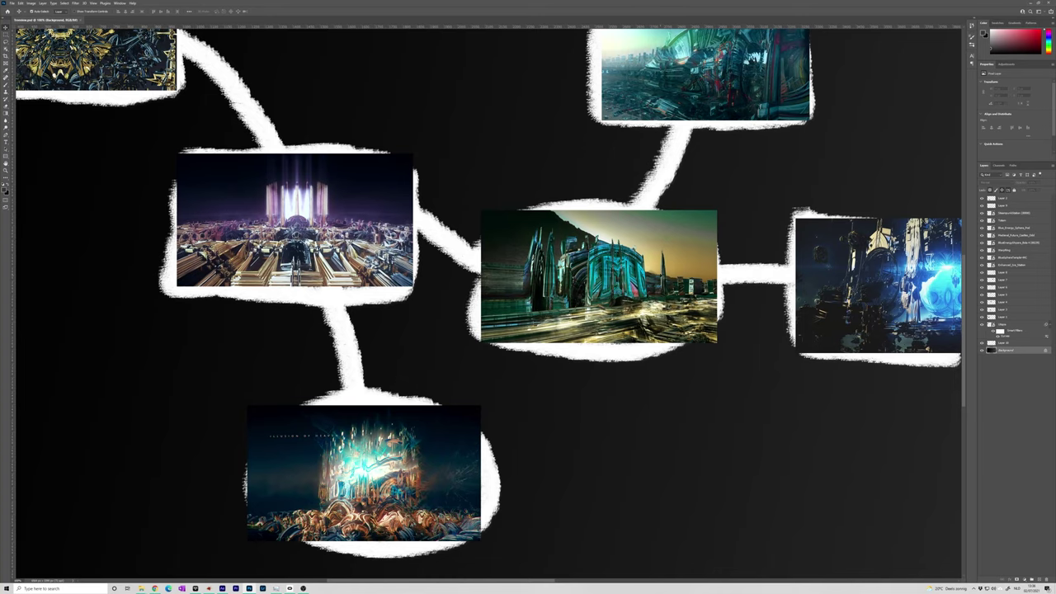
pyautogui.moveTo(658, 278)
pyautogui.mouseDown()
pyautogui.moveTo(500, 315)
pyautogui.moveTo(493, 345)
pyautogui.moveTo(405, 297)
pyautogui.mouseUp()
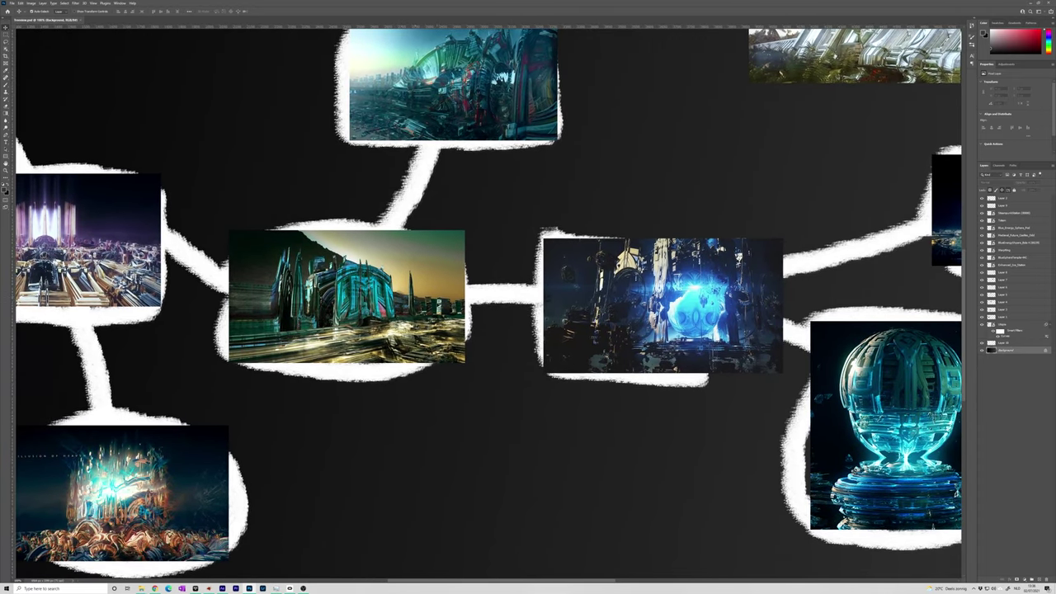
pyautogui.moveTo(933, 527); pyautogui.dragTo(748, 518)
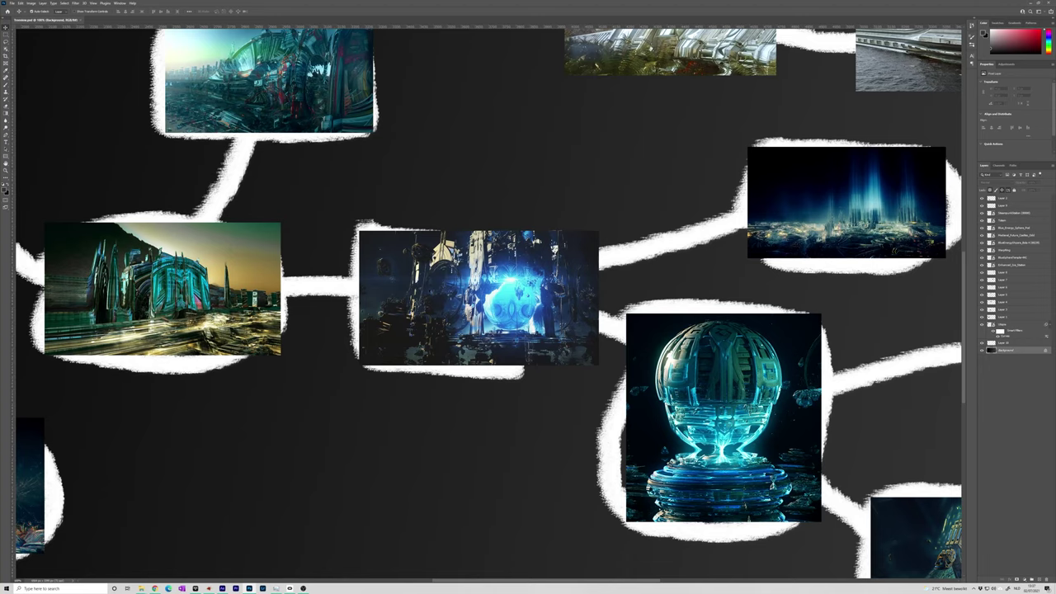
# - Follow the upper branch of the family tree from the teal ruins to the pale grey fractal buildings
pyautogui.moveTo(278, 133); pyautogui.dragTo(417, 332)
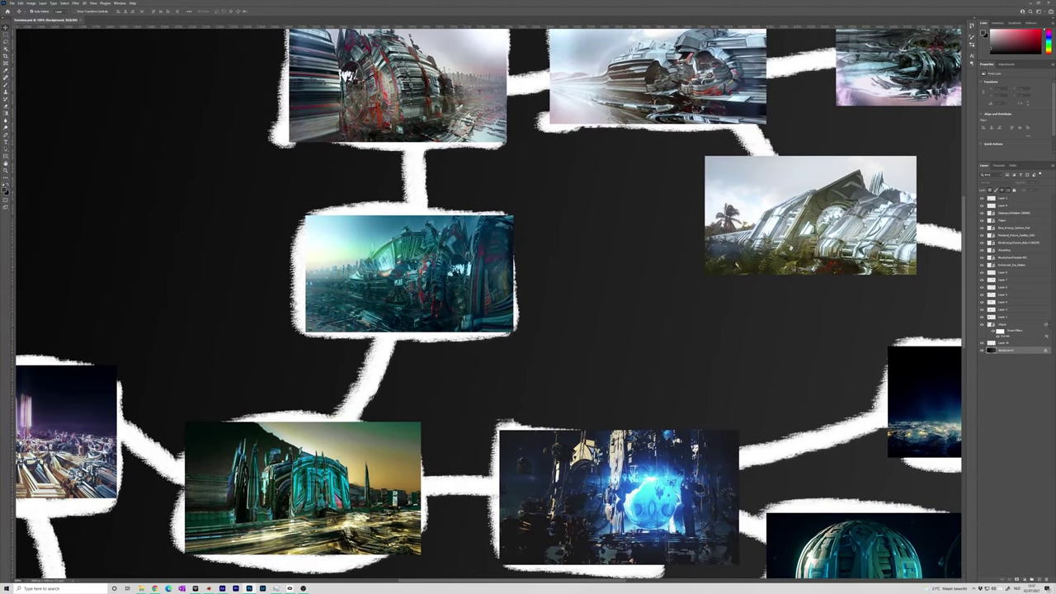
pyautogui.moveTo(449, 238); pyautogui.dragTo(376, 328)
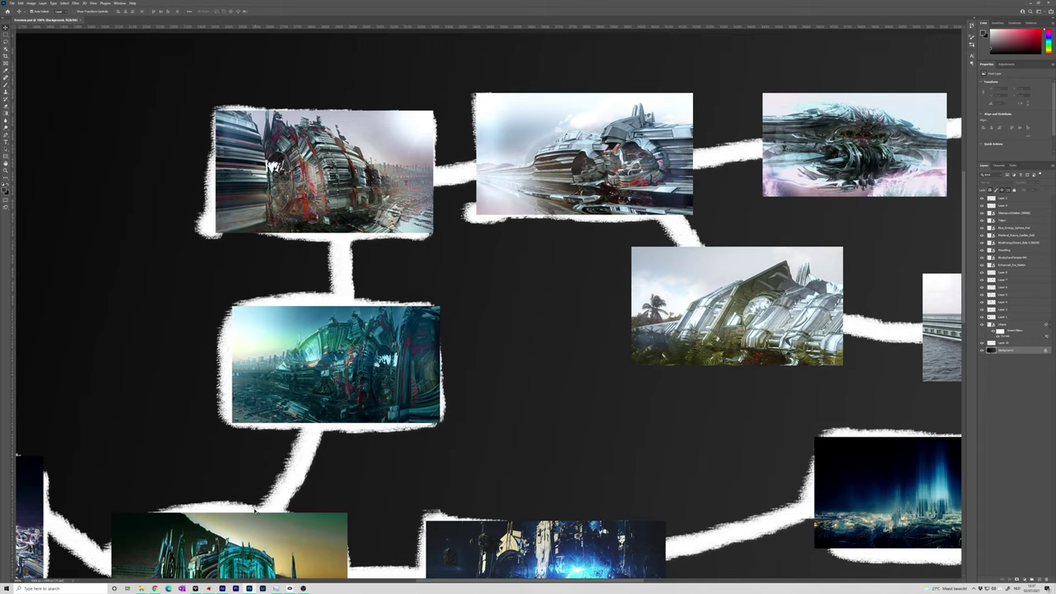
pyautogui.moveTo(678, 216); pyautogui.dragTo(541, 206)
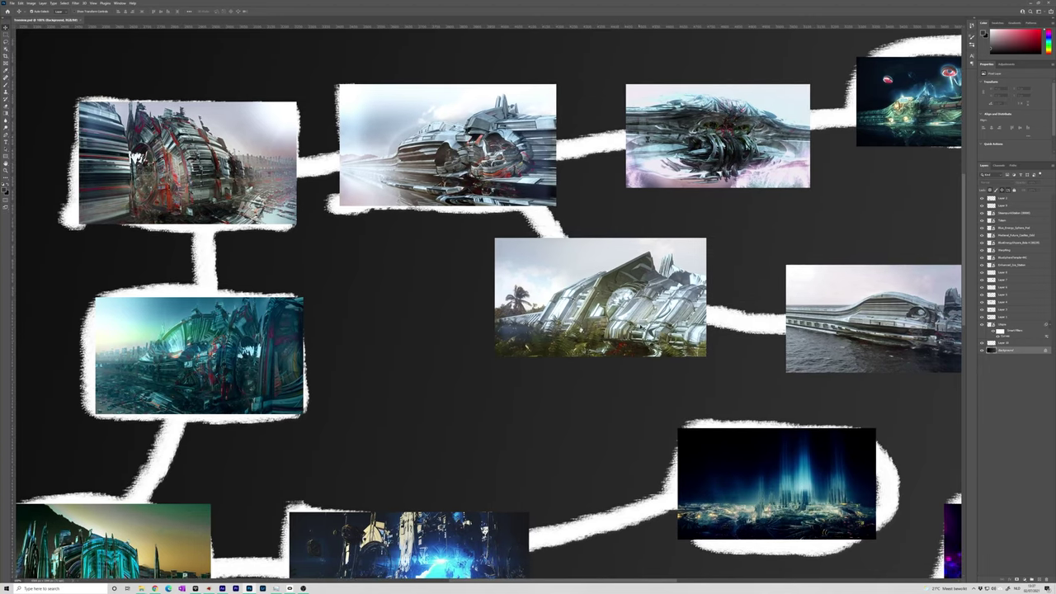
# - Examine the branch running from the palm-tree building through the waterside structure to the dark teal variation
pyautogui.moveTo(737, 321); pyautogui.dragTo(564, 290)
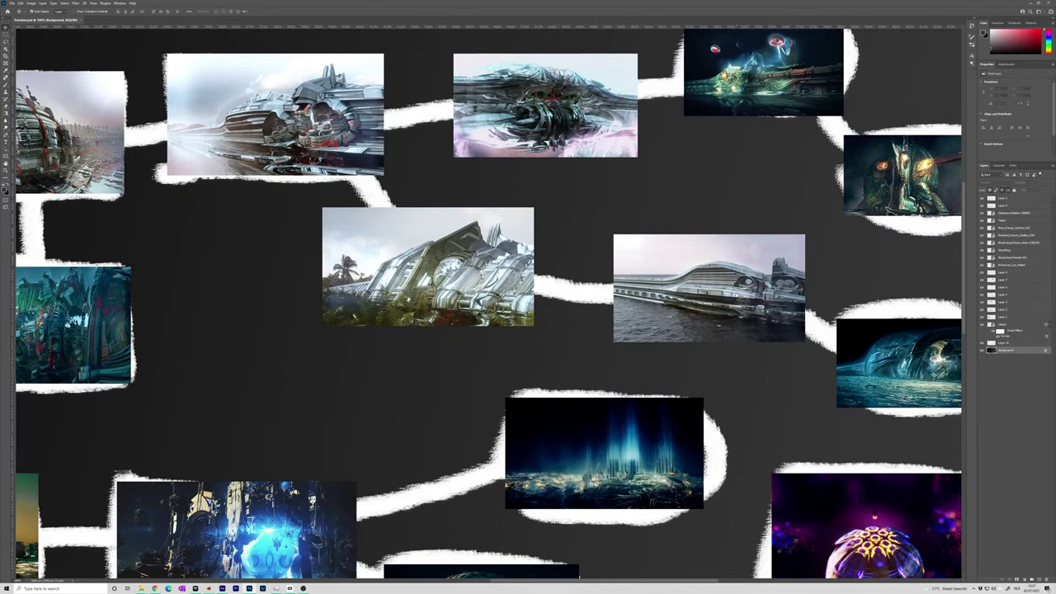
pyautogui.moveTo(370, 180); pyautogui.dragTo(248, 180)
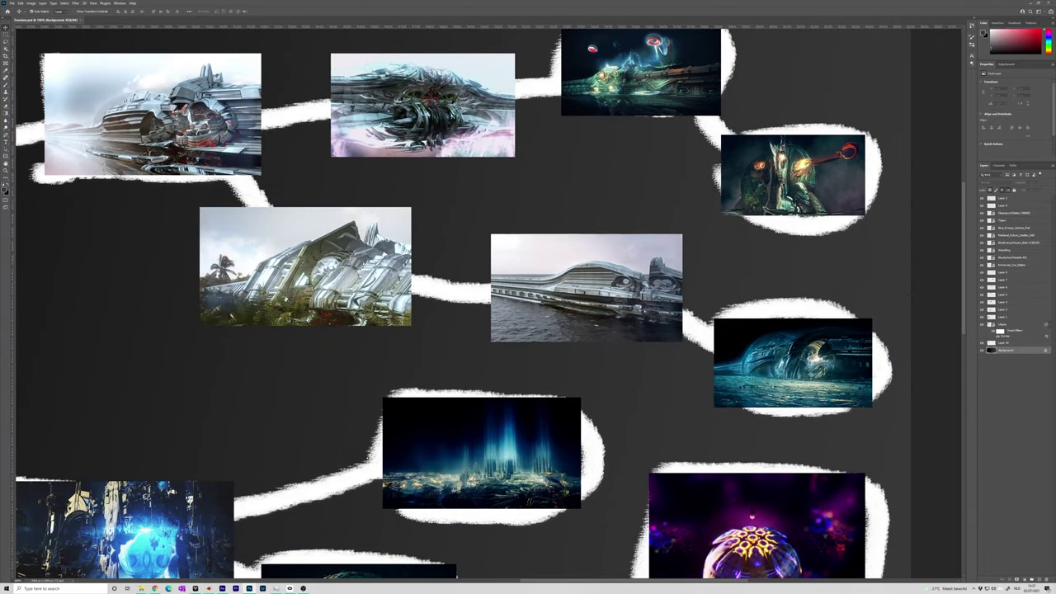
pyautogui.keyDown('ctrl'); pyautogui.click(804, 379); pyautogui.keyUp('ctrl')
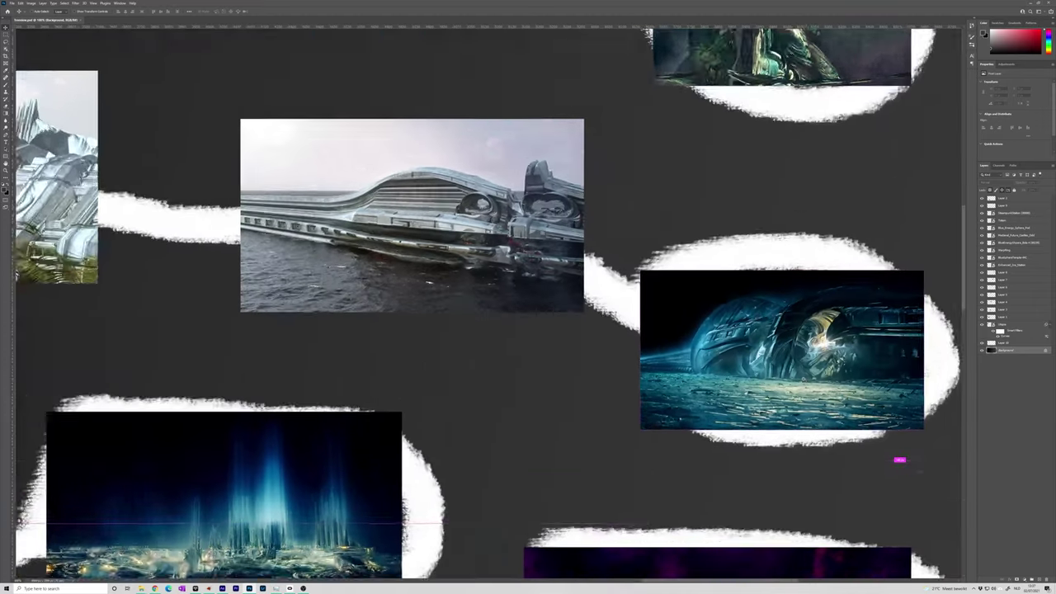
pyautogui.keyDown('alt'); pyautogui.scroll(2, 854, 413); pyautogui.keyUp('alt')
pyautogui.keyDown('alt'); pyautogui.scroll(-2, 787, 380); pyautogui.keyUp('alt')
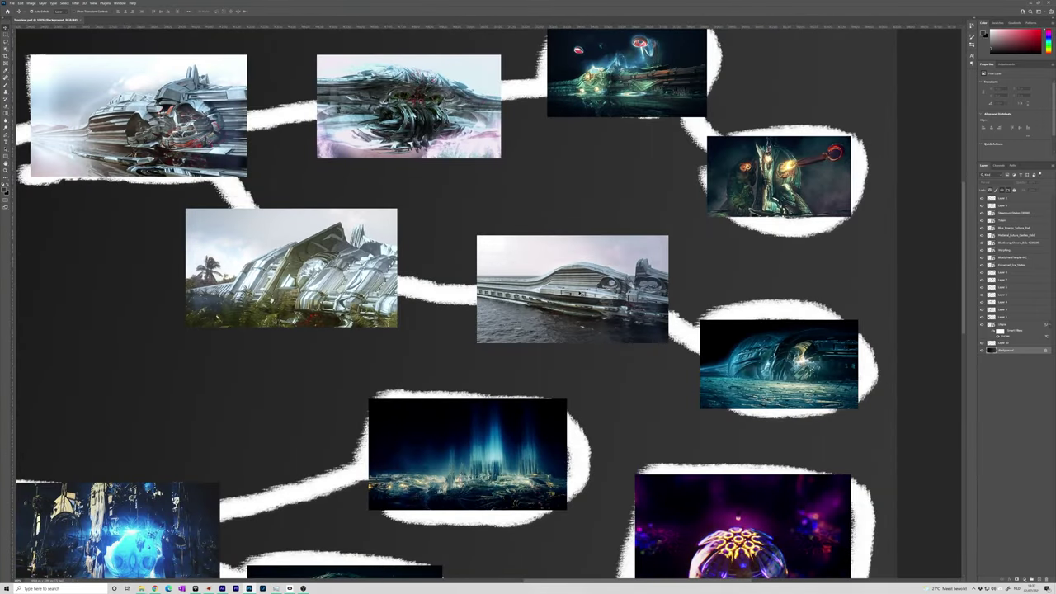
# - Examine the top branch's dark scene with floating red eyes and the glowing-eyed creature variation up close
pyautogui.moveTo(400, 278); pyautogui.dragTo(527, 374)
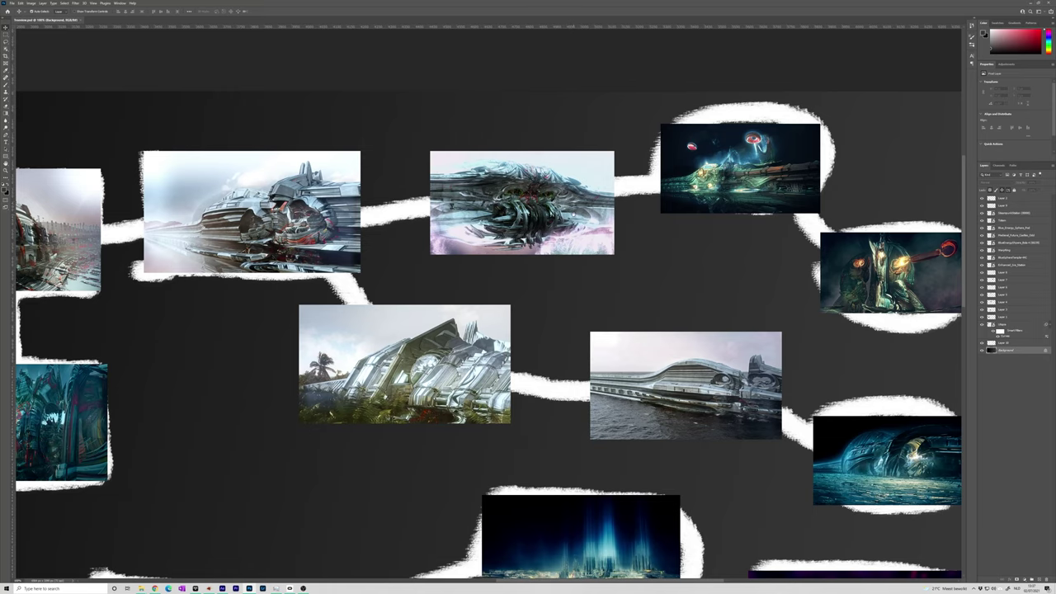
pyautogui.moveTo(742, 189); pyautogui.dragTo(652, 200)
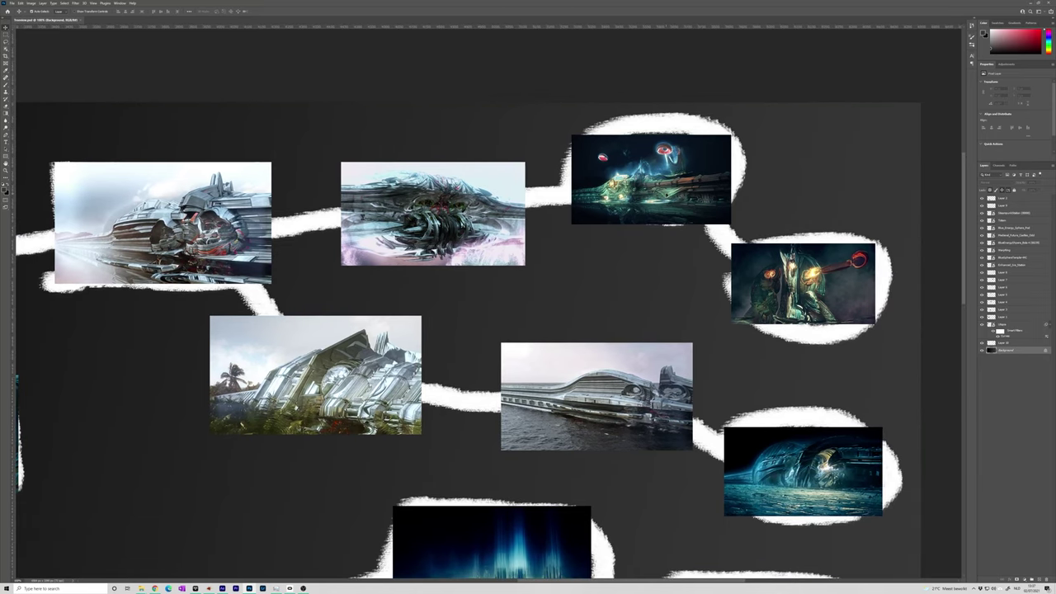
pyautogui.keyDown('ctrl'); pyautogui.click(666, 192); pyautogui.keyUp('ctrl')
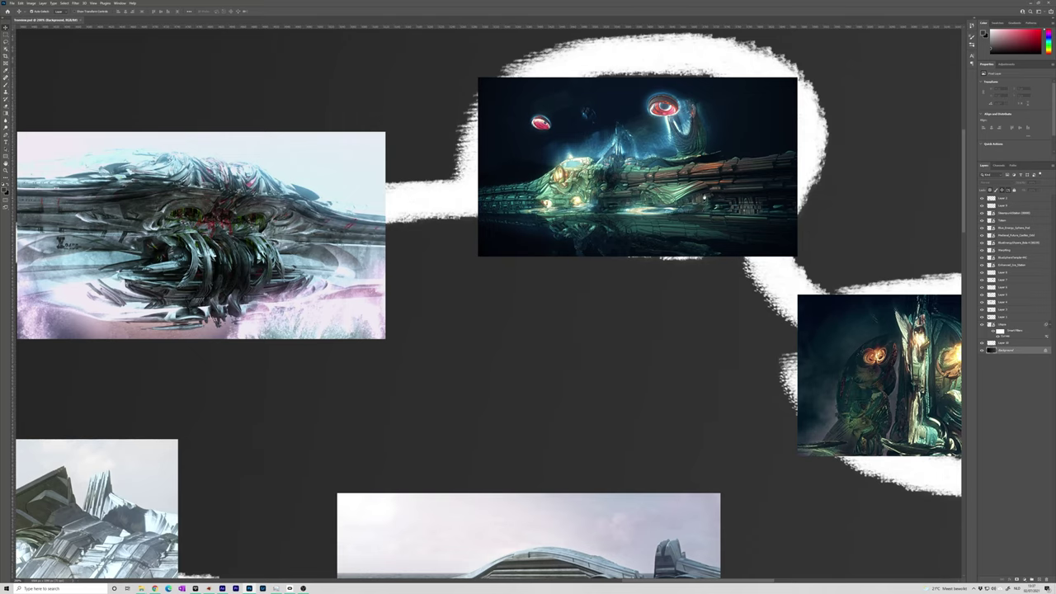
pyautogui.moveTo(704, 198); pyautogui.dragTo(504, 139)
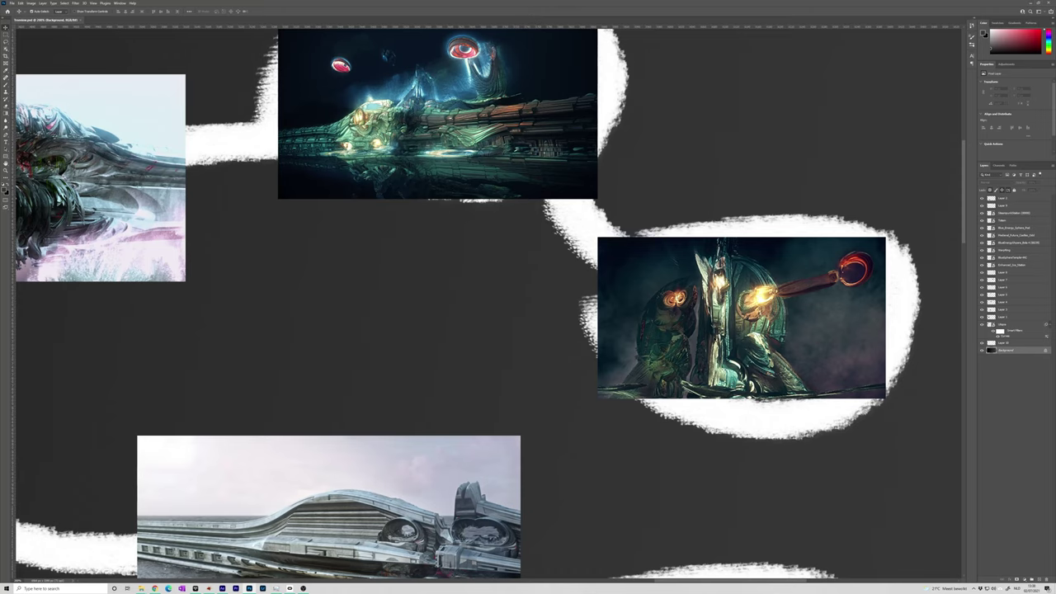
# - Examine the family-tree branches from the blue energy sphere to the blue light-beam city, the teal glass globe and its purple-gold globe variation
pyautogui.moveTo(511, 331); pyautogui.dragTo(651, 323)
pyautogui.keyDown('alt'); pyautogui.scroll(-2, 591, 340); pyautogui.keyUp('alt')
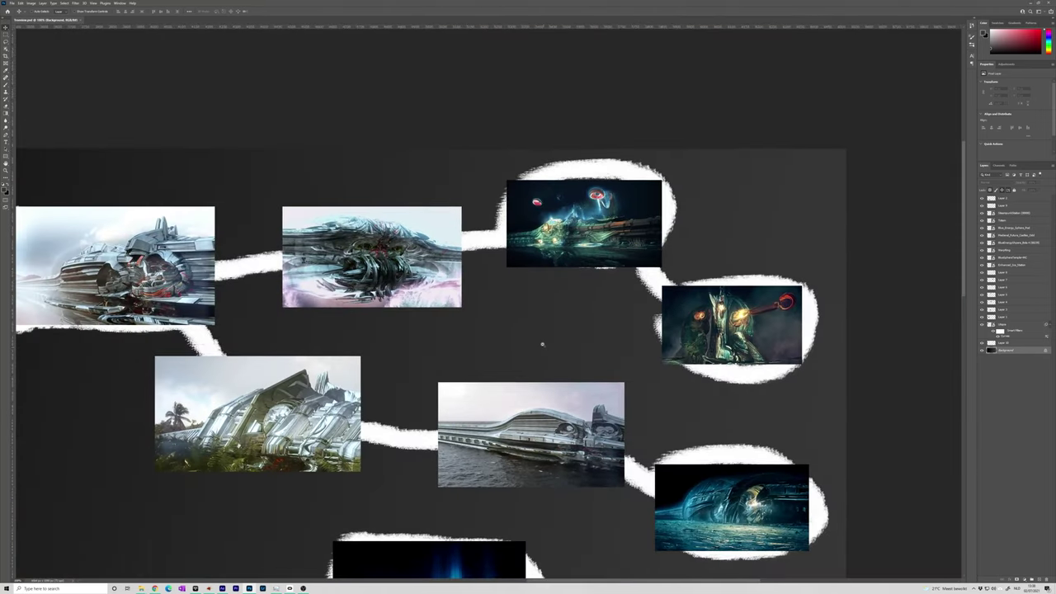
pyautogui.moveTo(271, 571); pyautogui.dragTo(431, 458)
pyautogui.keyDown('alt'); pyautogui.scroll(1, 433, 458); pyautogui.keyUp('alt')
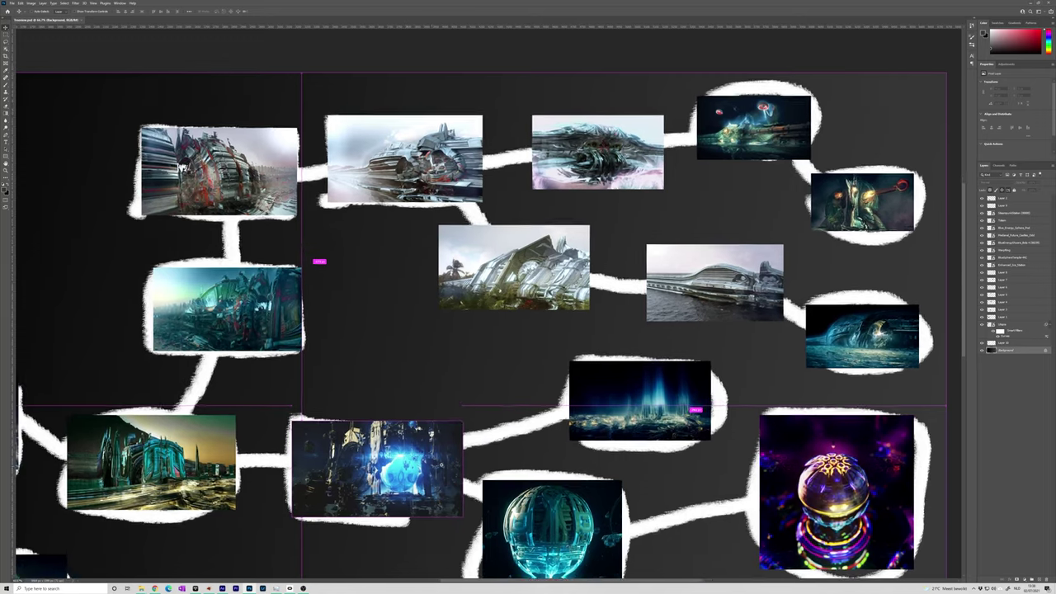
pyautogui.moveTo(548, 464); pyautogui.dragTo(456, 349)
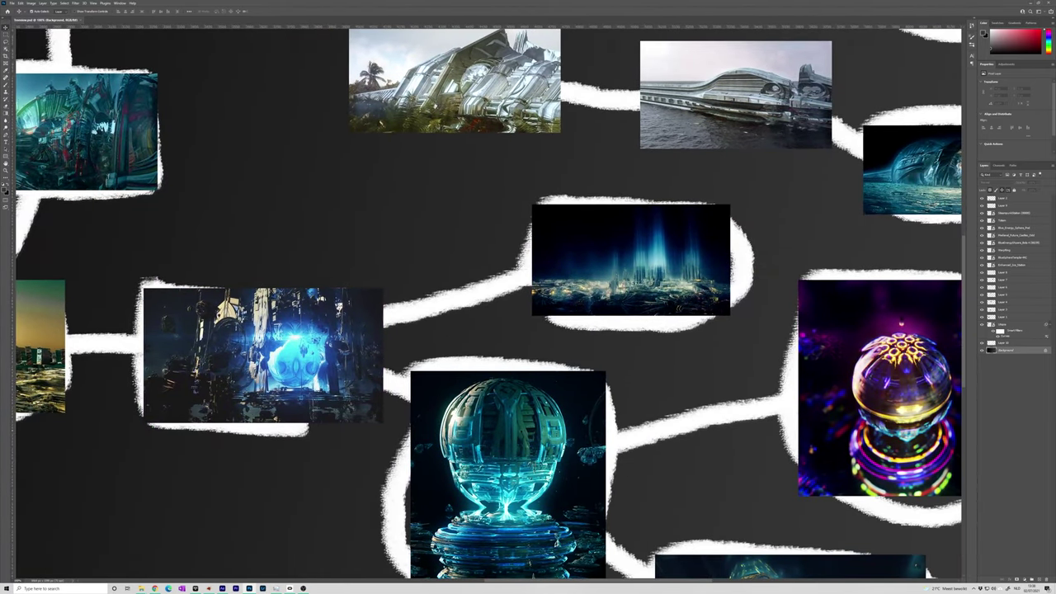
pyautogui.moveTo(551, 368); pyautogui.dragTo(525, 238)
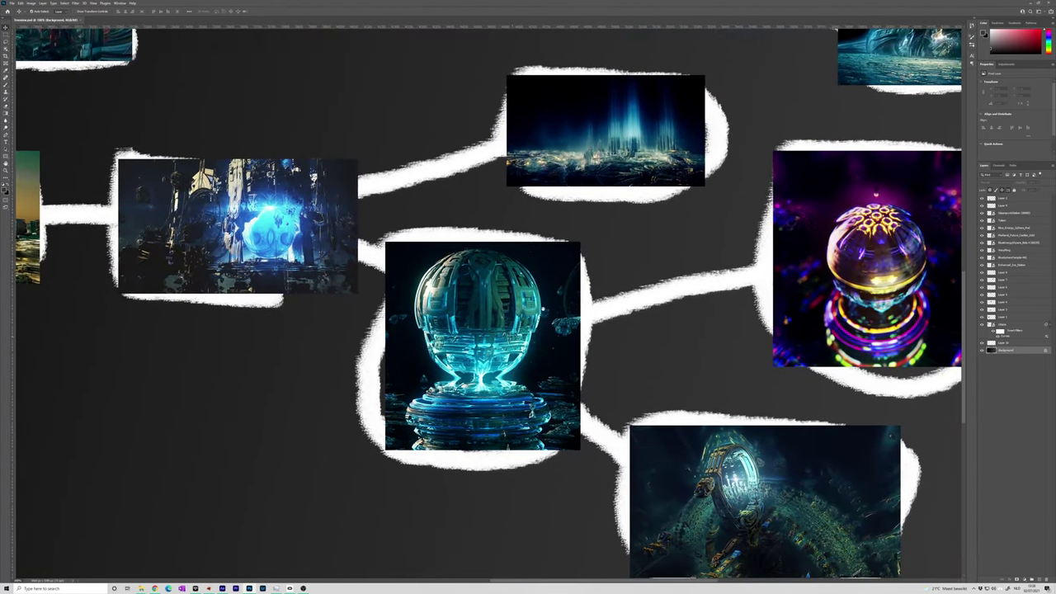
pyautogui.moveTo(627, 323); pyautogui.dragTo(413, 330)
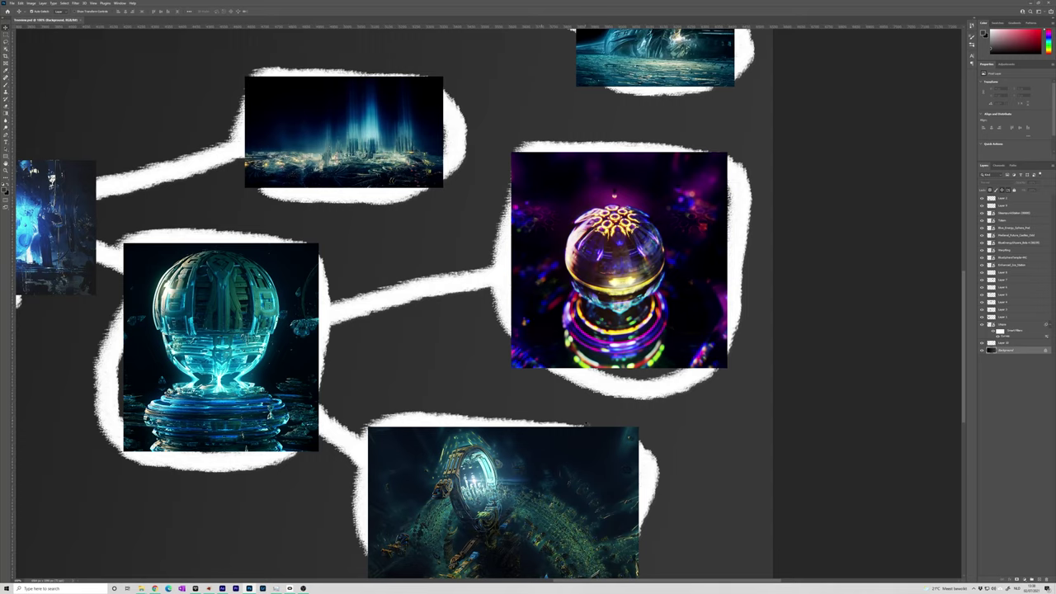
# - Trace the family tree back to its starting image and examine the gold-and-blue symmetrical clock tunnel fractal up close
pyautogui.keyDown('alt'); pyautogui.scroll(-1, 334, 270); pyautogui.keyUp('alt')
pyautogui.moveTo(335, 277); pyautogui.dragTo(619, 405)
pyautogui.moveTo(576, 494); pyautogui.dragTo(944, 422)
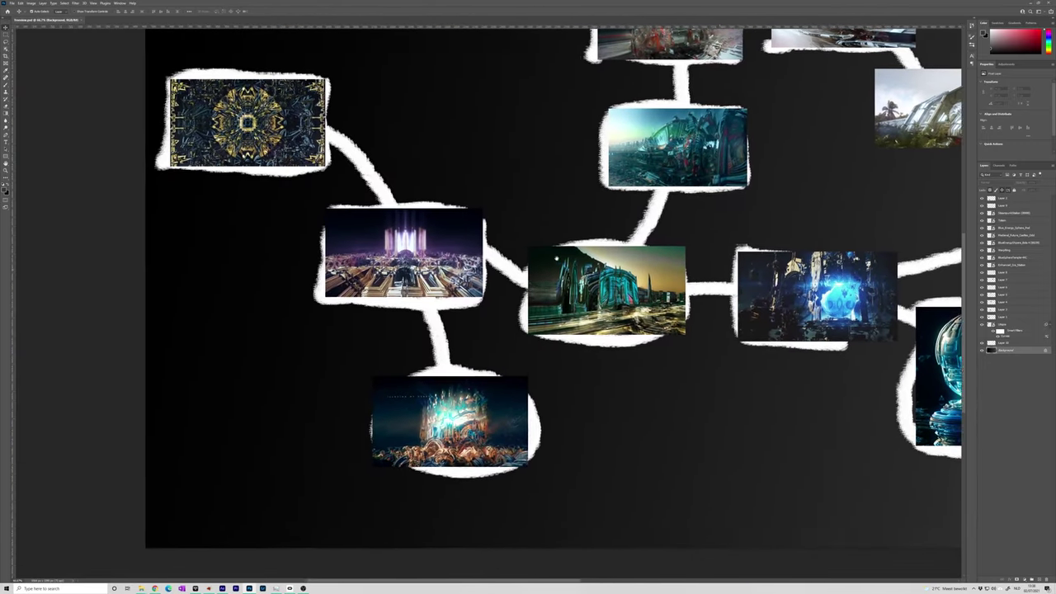
pyautogui.moveTo(241, 131); pyautogui.dragTo(411, 281)
pyautogui.keyDown('alt'); pyautogui.scroll(3, 383, 271); pyautogui.keyUp('alt')
pyautogui.keyDown('alt'); pyautogui.scroll(-1, 385, 265); pyautogui.keyUp('alt')
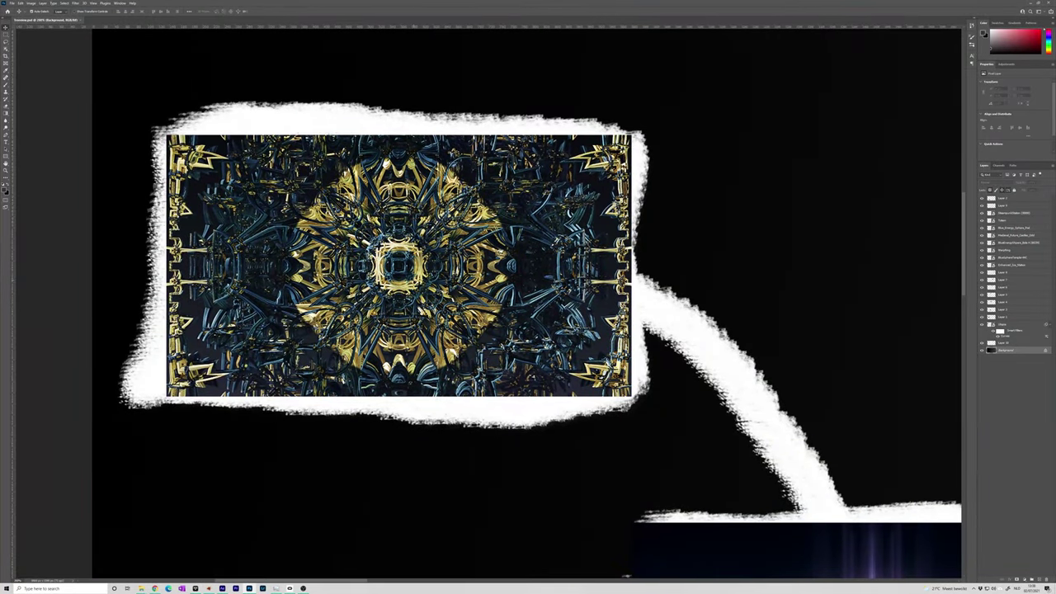